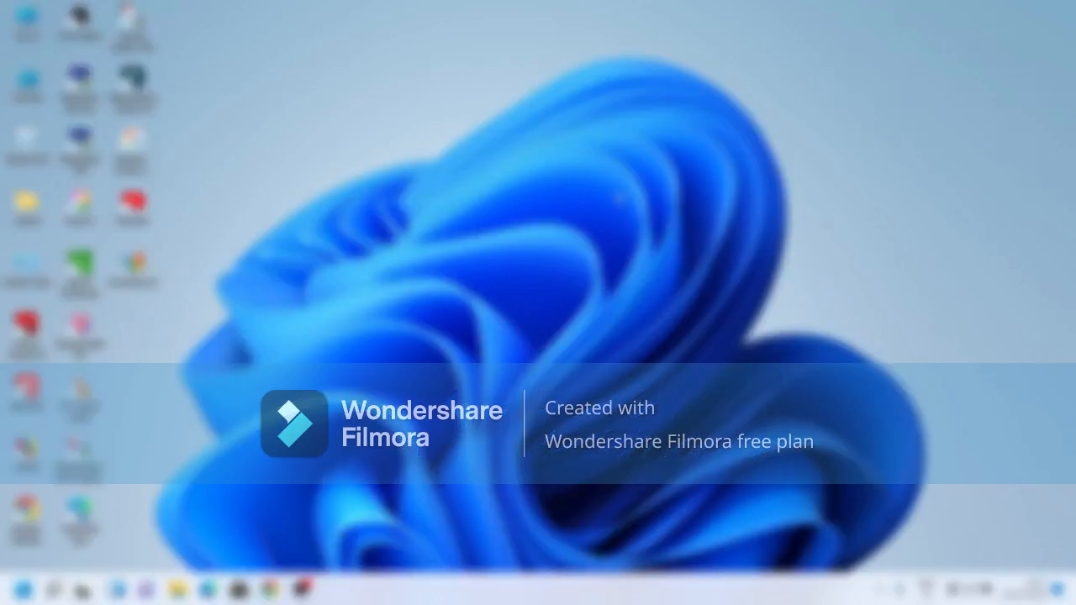
Launch Microsoft Word by running the winword command
key("super+r")
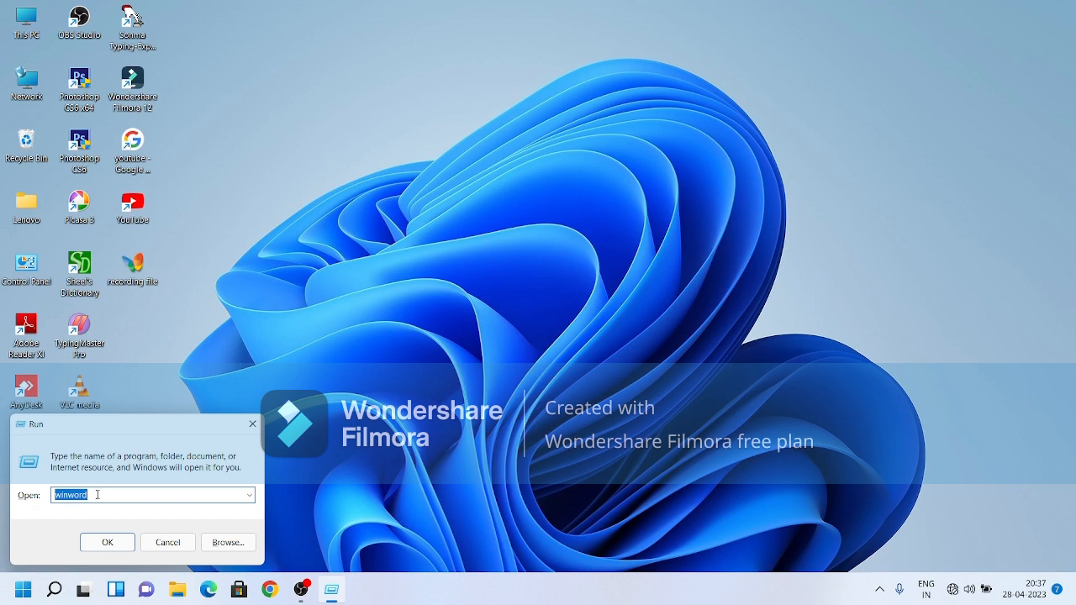
left_click(98, 495)
left_click(120, 543)
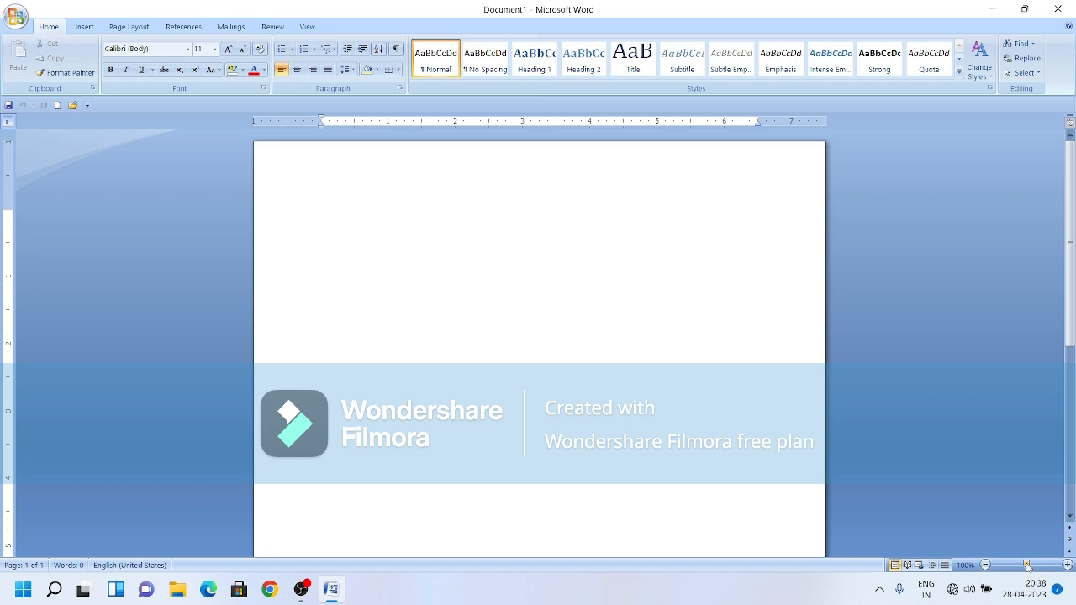
Zoom the blank page in to 140% and return it to 100%
mouse_move(1027, 567)
left_mouse_down()
mouse_move(1037, 568)
mouse_move(1007, 572)
mouse_move(1026, 572)
left_mouse_up()
left_click(1068, 565)
left_click(1068, 565)
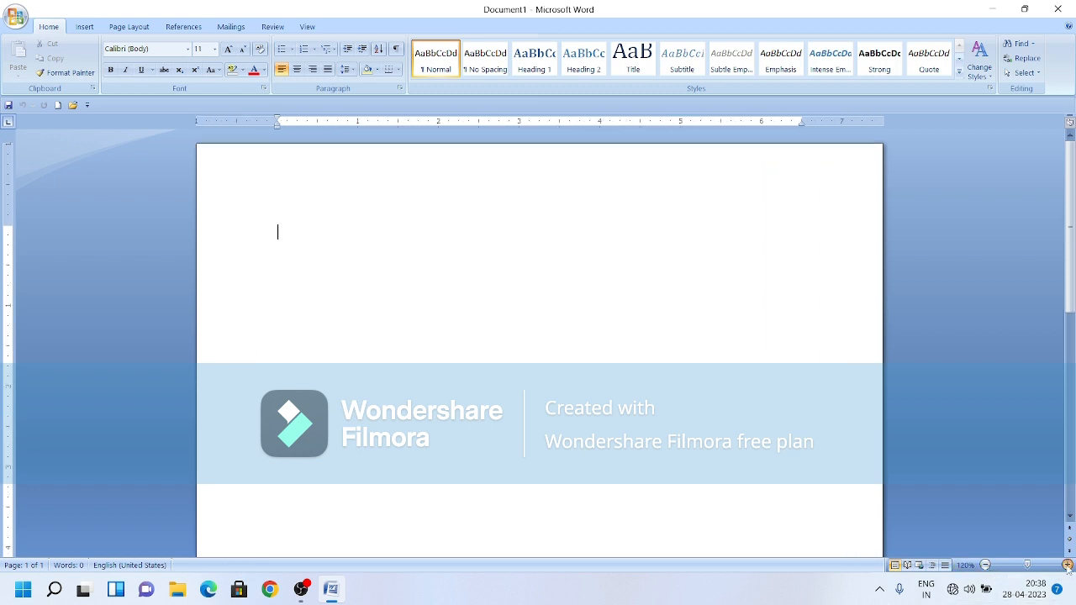
left_click(1067, 565)
left_click(1066, 566)
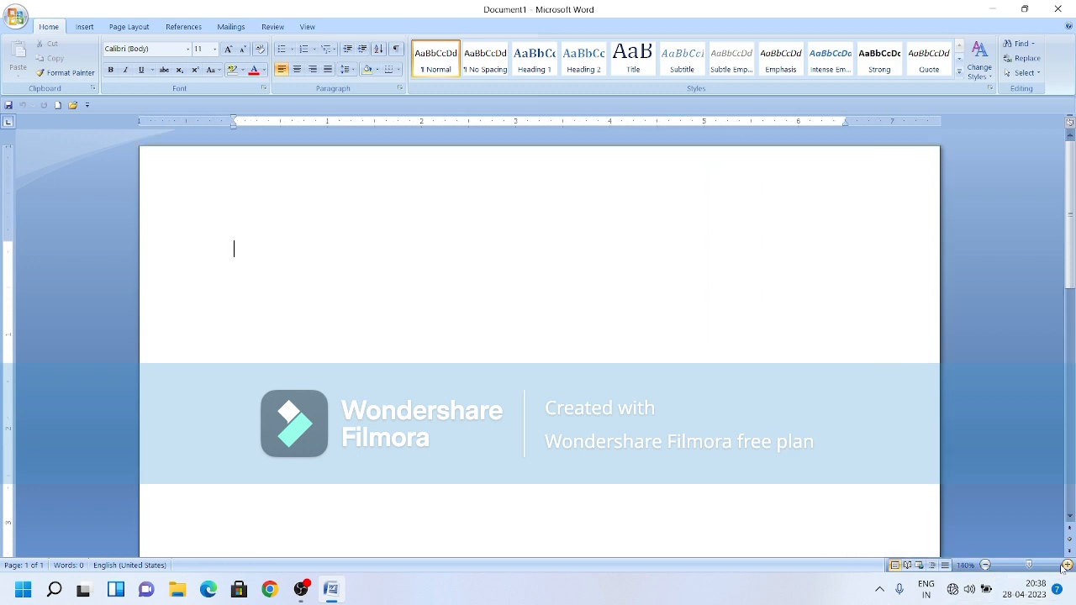
left_click(985, 565)
left_click(985, 565)
left_click(985, 565)
left_click(985, 565)
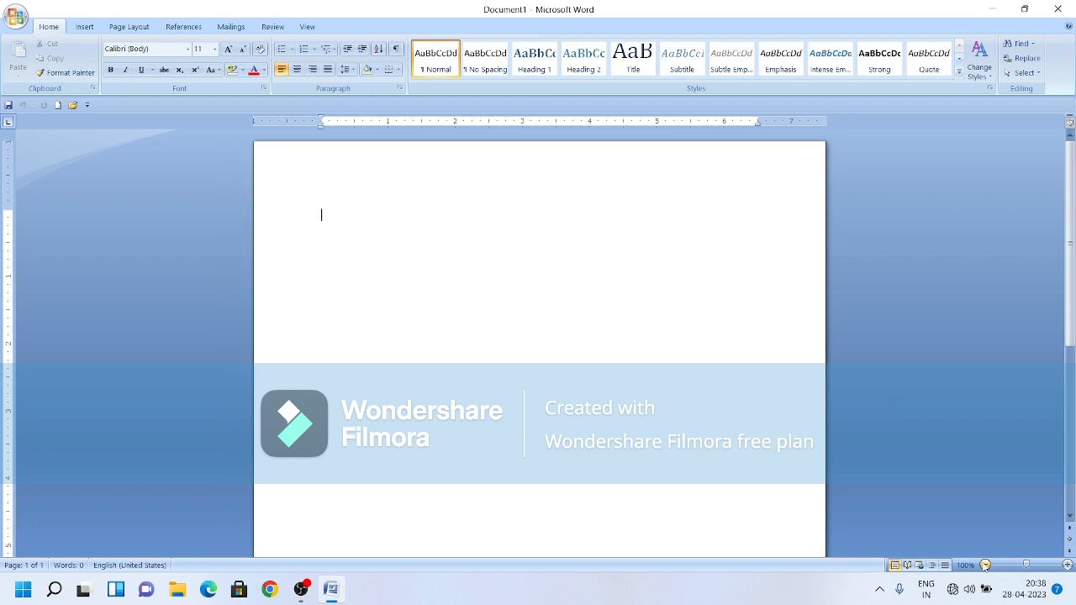
left_click(985, 565)
left_click(1068, 565)
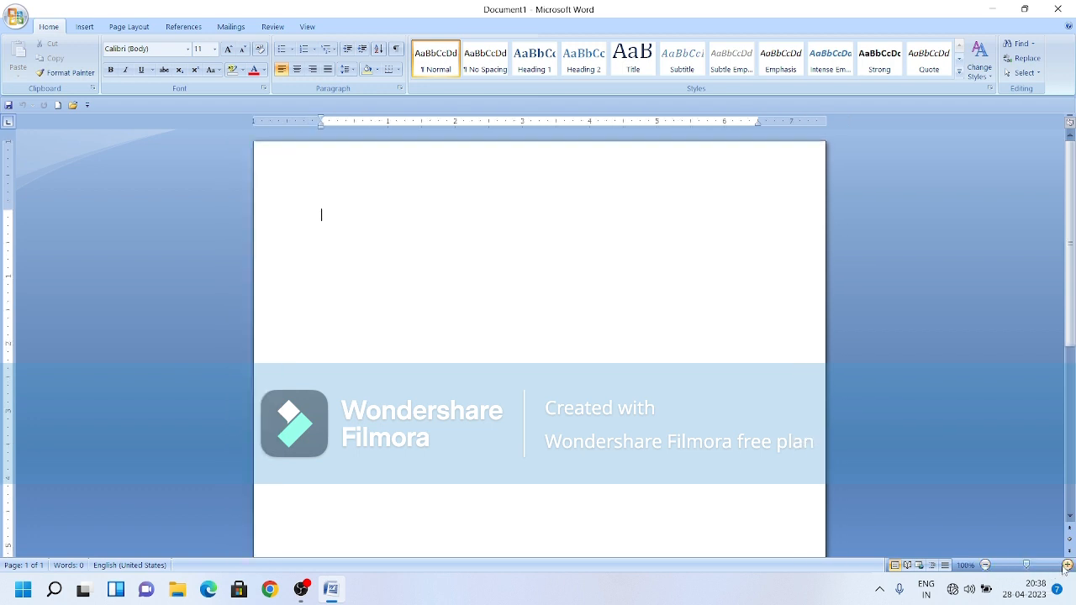
Examine the zoom level options for the page and keep the 100% setting
left_click(965, 567)
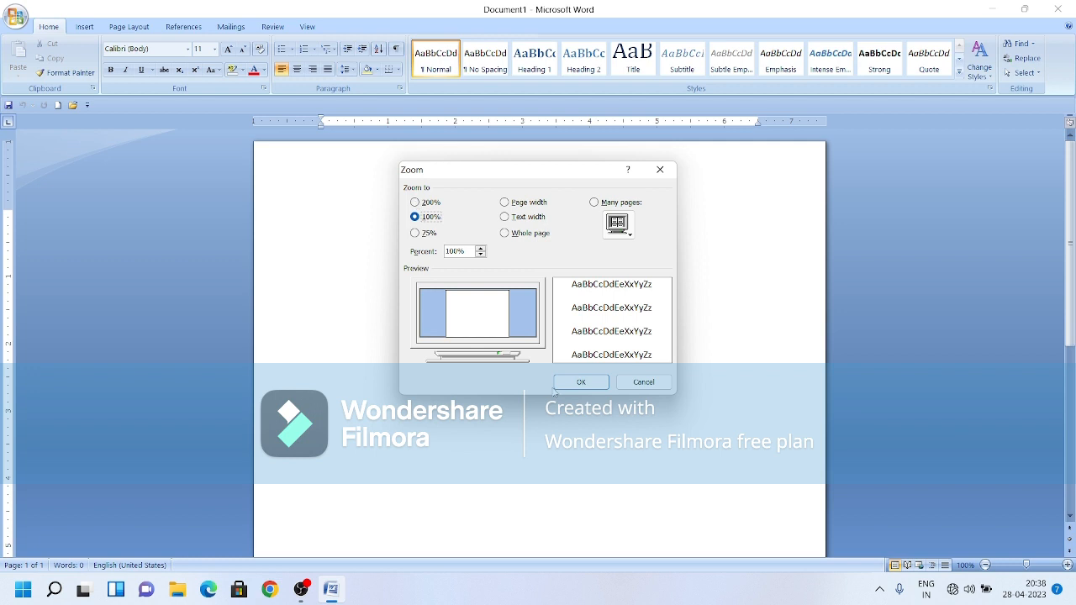
left_click(580, 383)
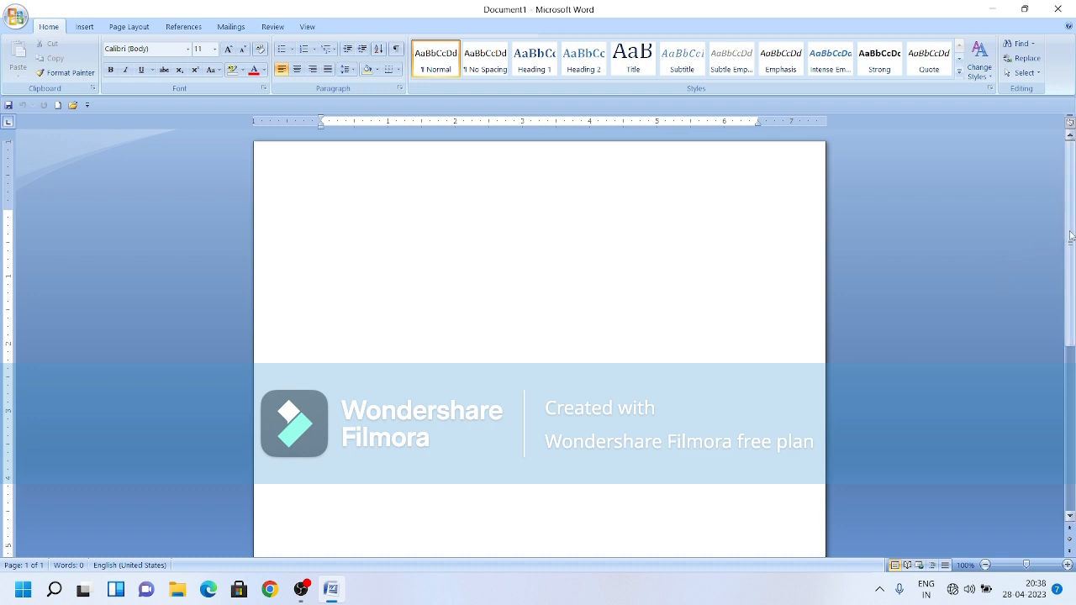
left_click_drag(1070, 240, 1064, 179)
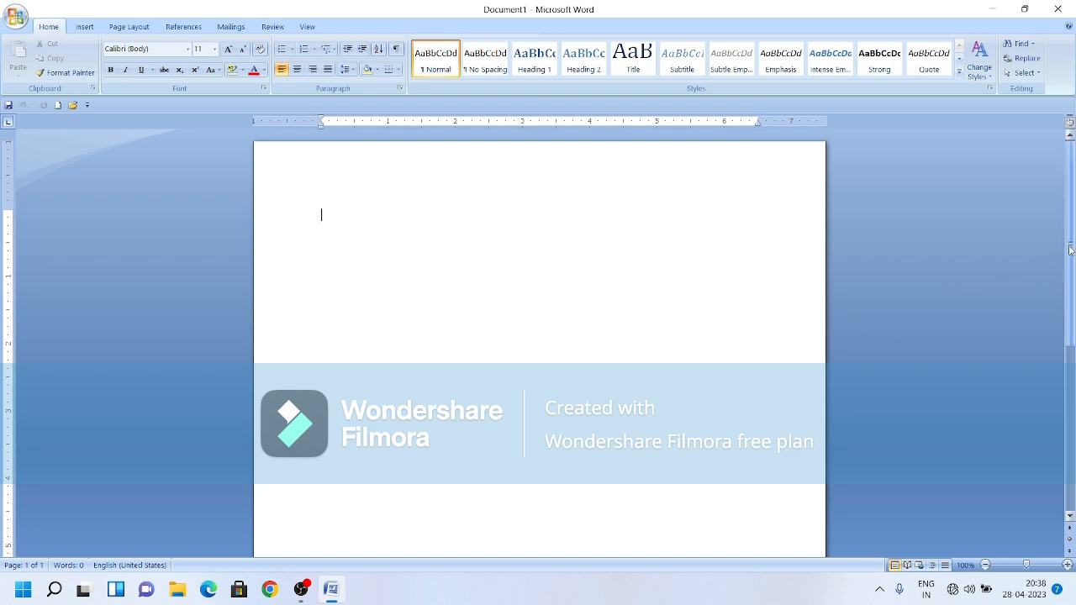
left_click_drag(1069, 251, 1061, 225)
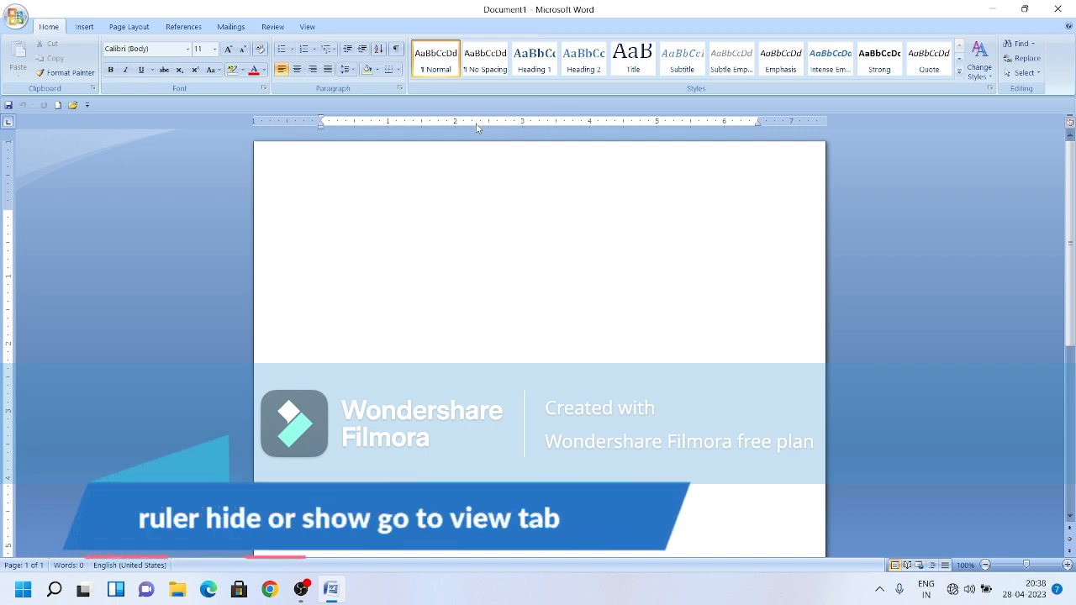
Hide the rulers around the document page
left_click(308, 27)
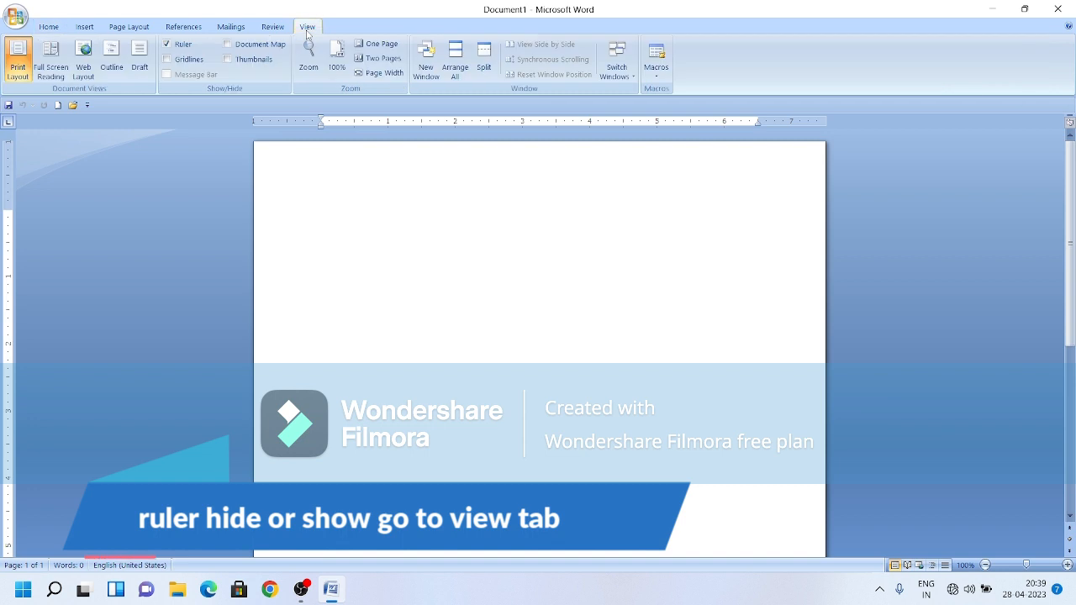
left_click(169, 46)
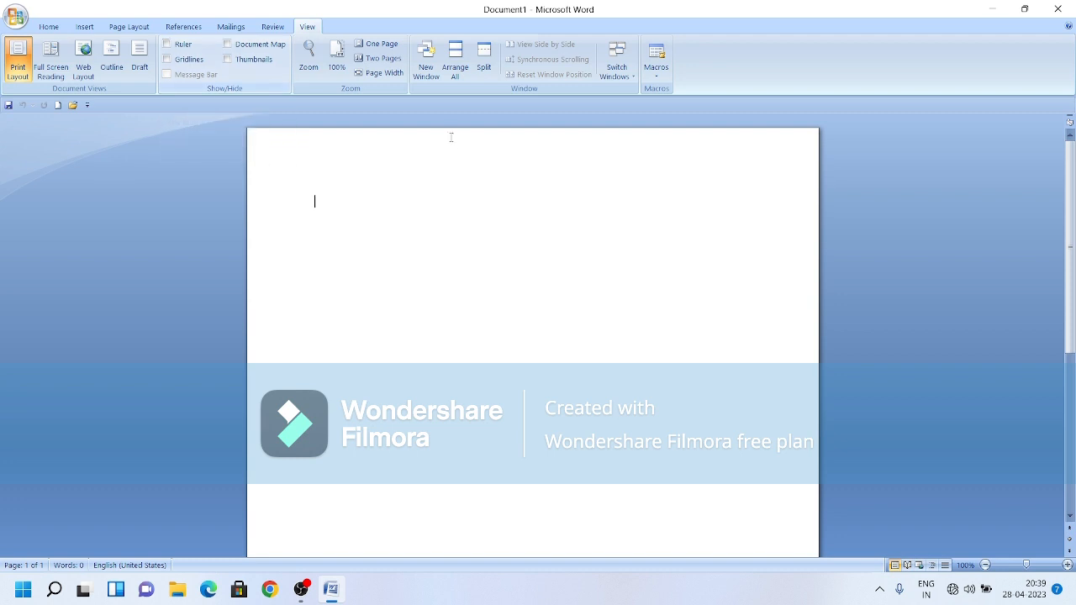
left_click(57, 28)
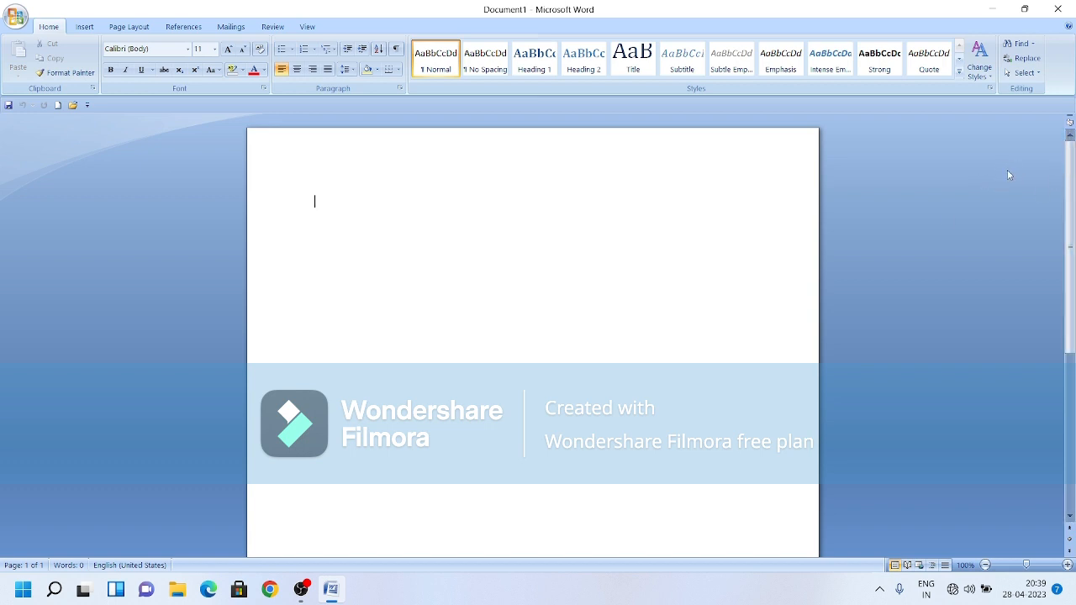
Toggle the rulers on and off, leaving them shown around the page
left_click(1071, 125)
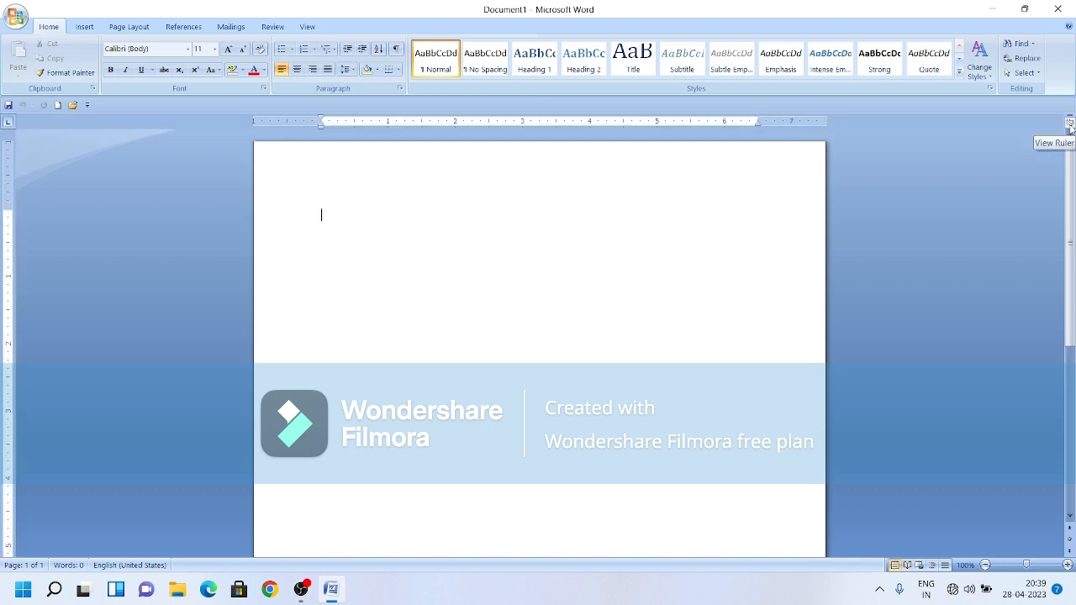
left_click(1071, 125)
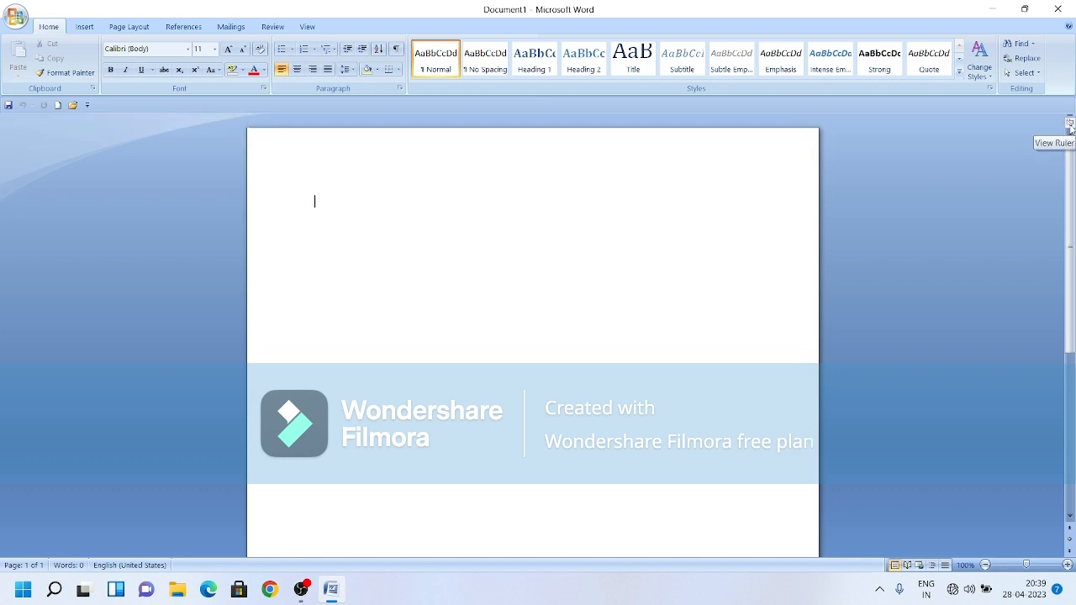
left_click(1070, 125)
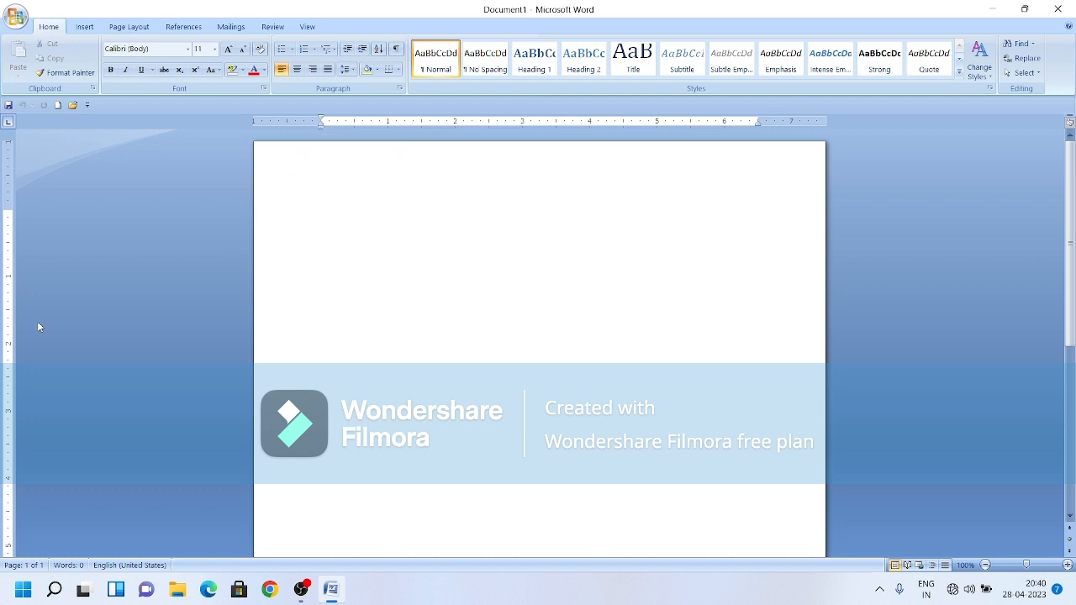
Preview the blank document in Full Screen Reading and Web Layout, returning to Print Layout
left_click(308, 29)
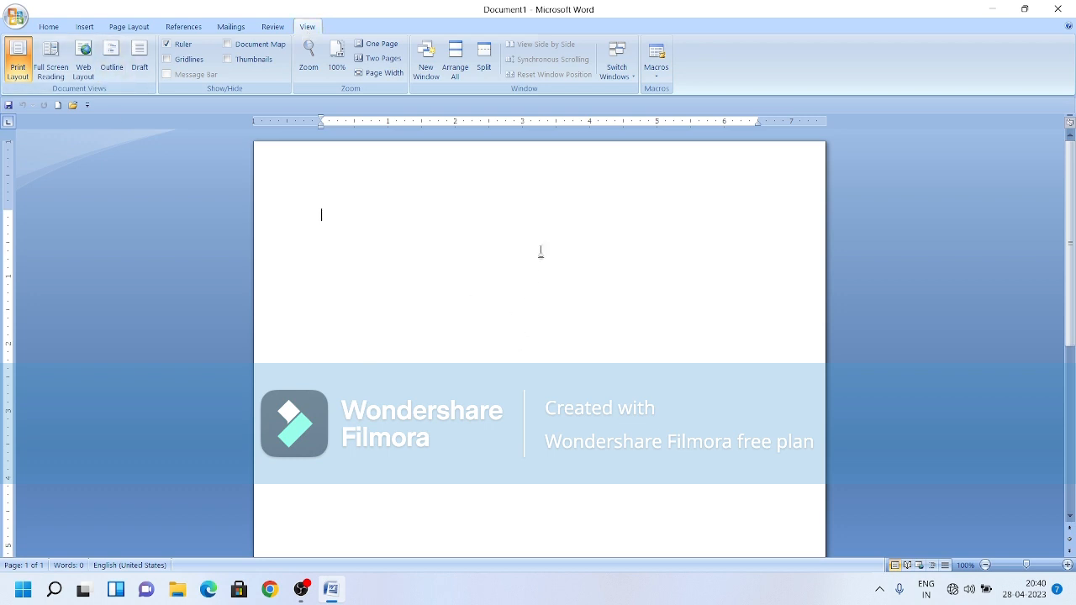
scroll(526, 299, "down", 1)
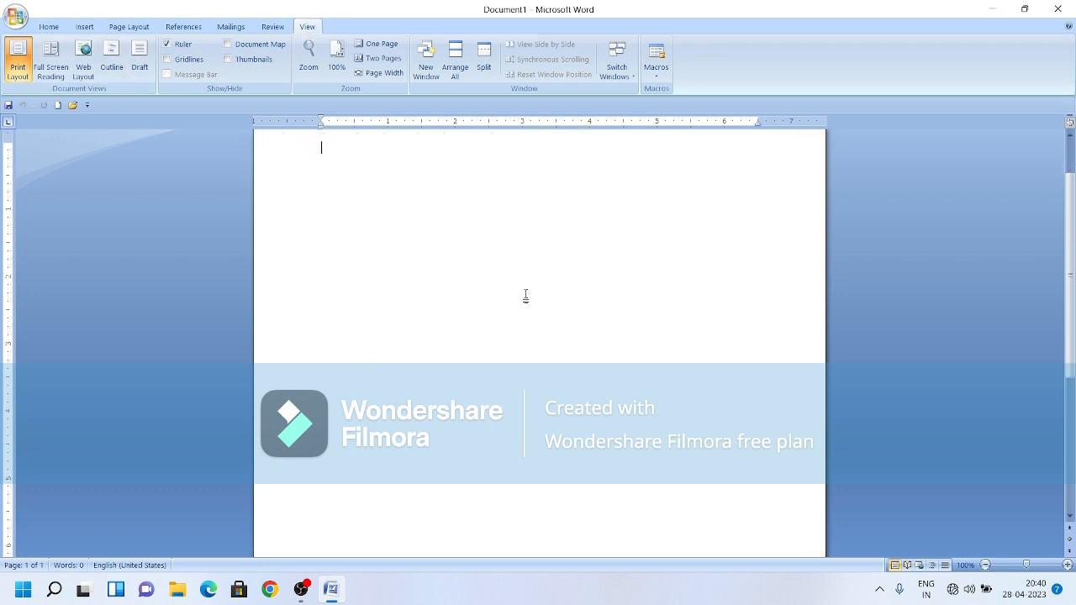
scroll(525, 296, "up", 1)
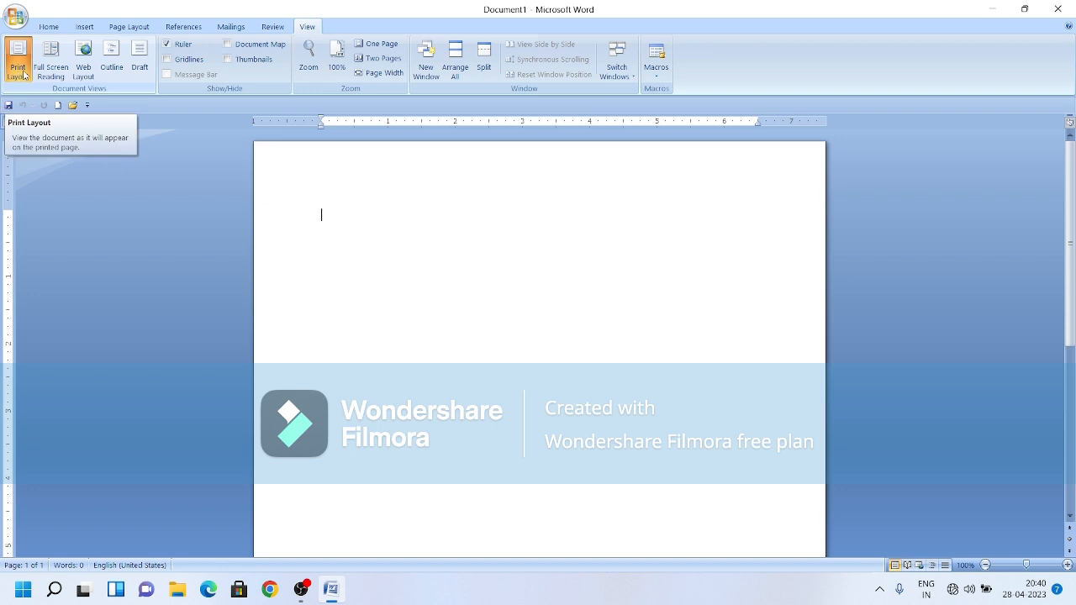
left_click(51, 57)
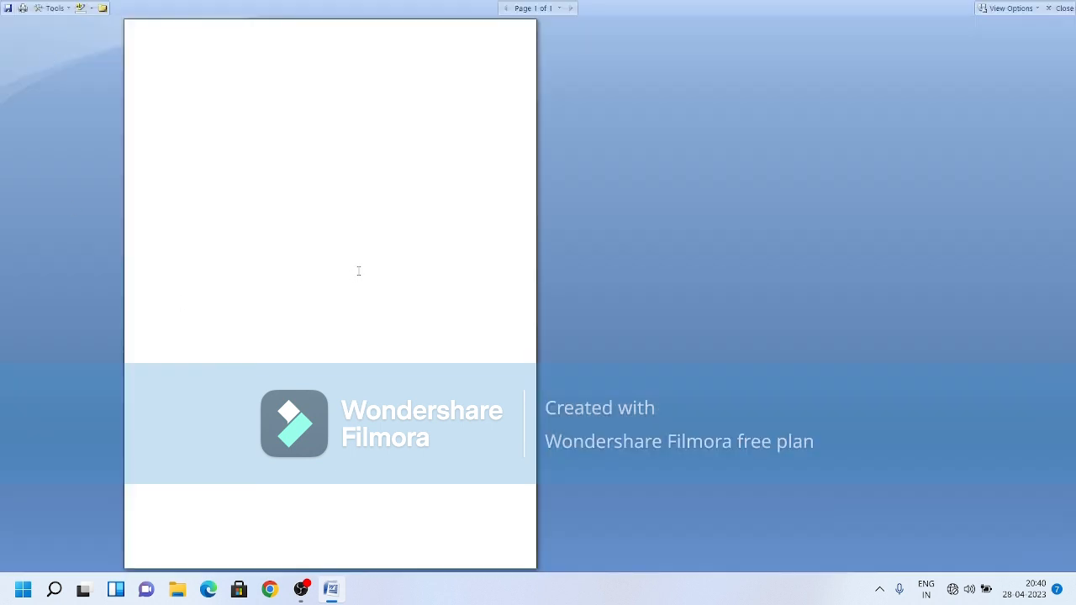
left_click(1061, 8)
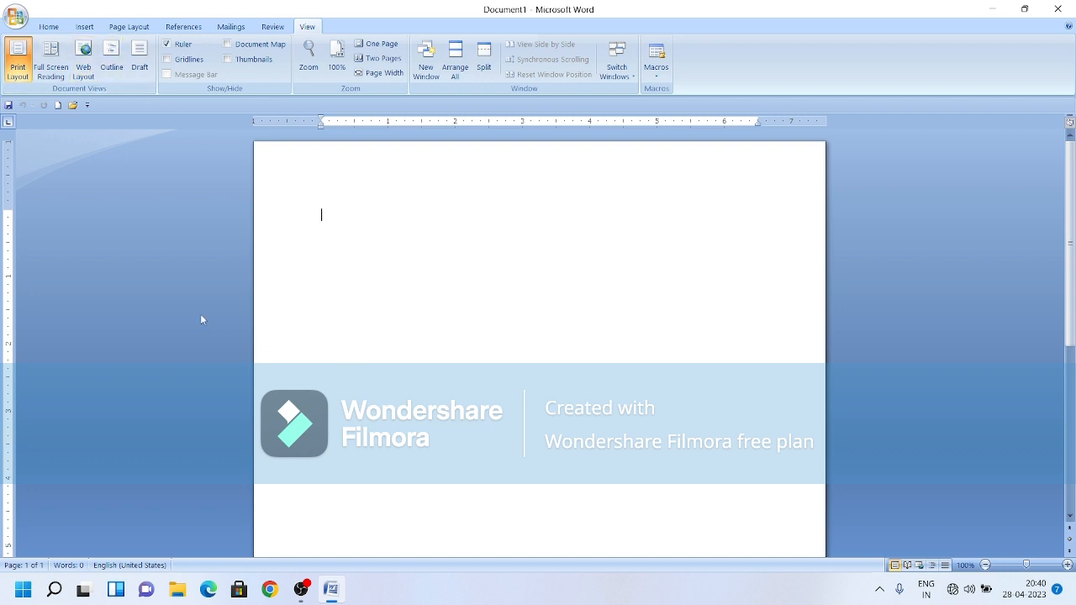
left_click(83, 61)
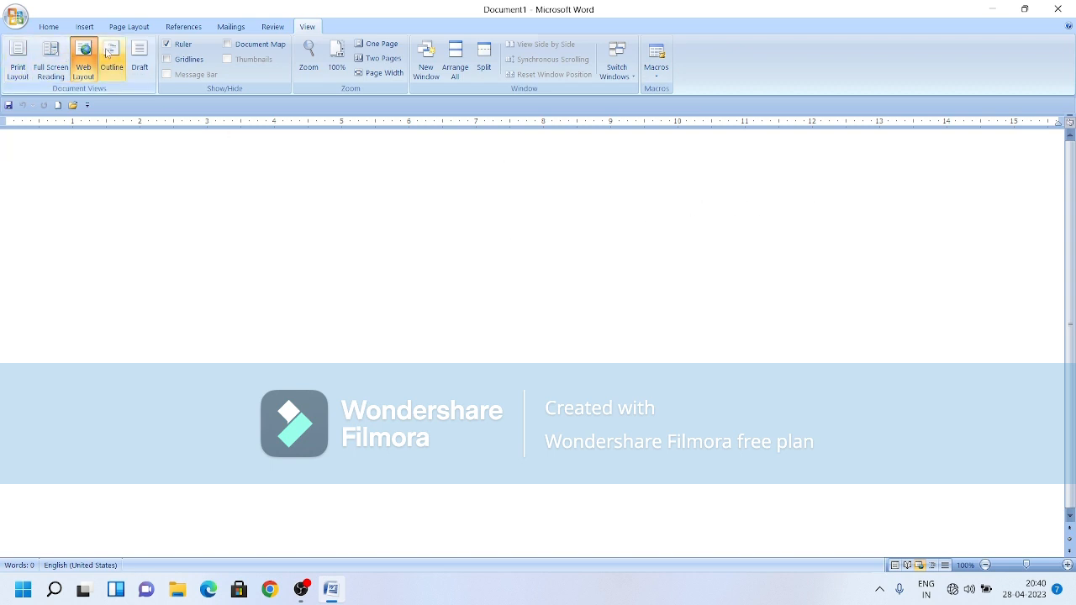
left_click(18, 63)
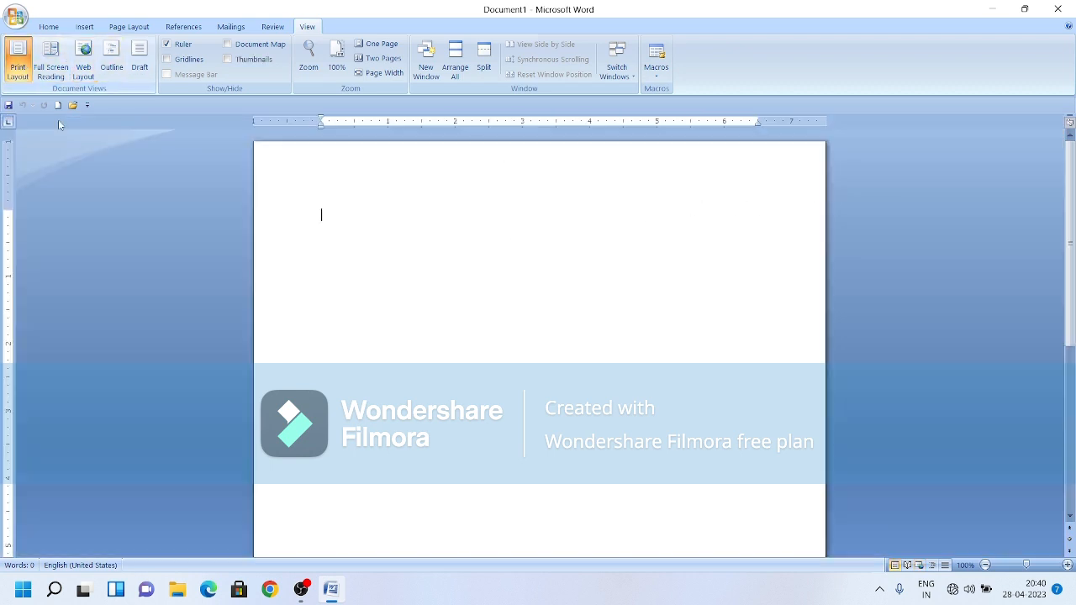
Enter the sample lines "dgdgdfgg" and "dfgdg" in Outline view and close that view
left_click(113, 63)
type("dgdgdfgg")
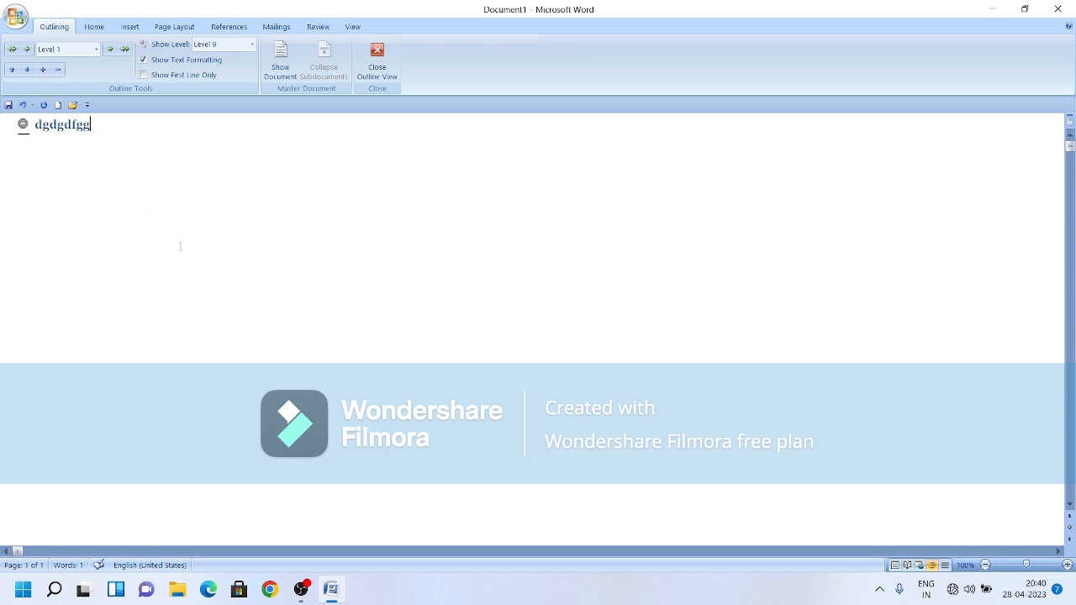
key("Return")
type("dfgdg")
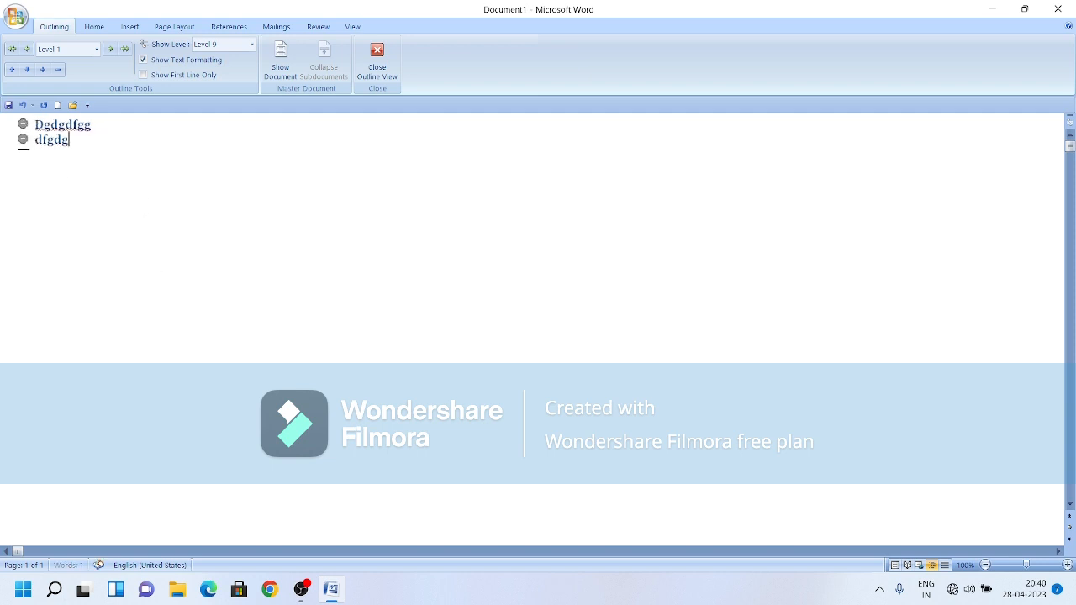
left_click(376, 61)
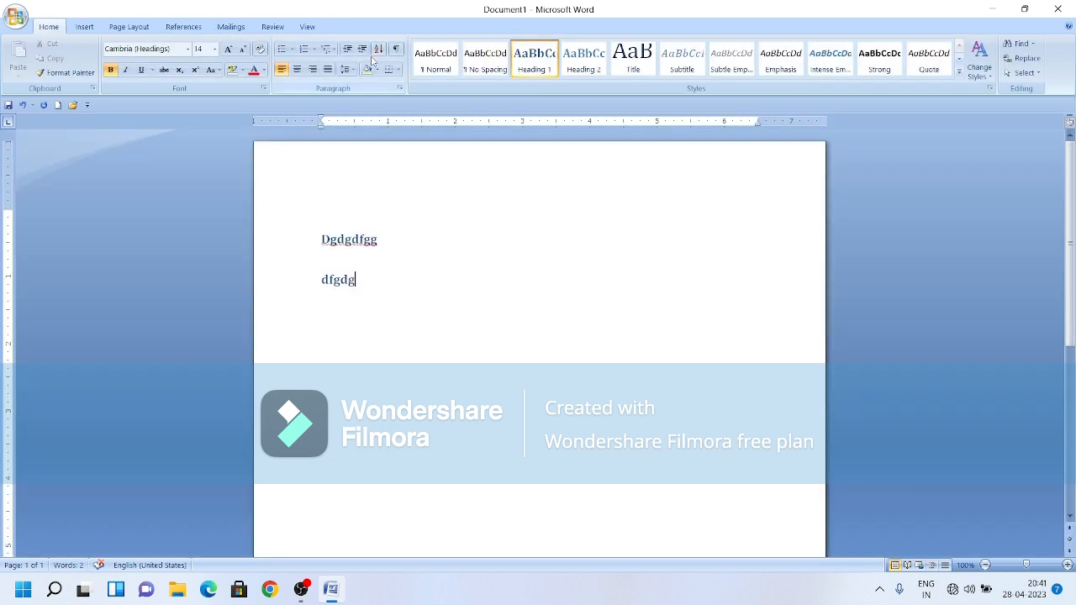
View the sample lines in Draft view and return to Print Layout
left_click(307, 26)
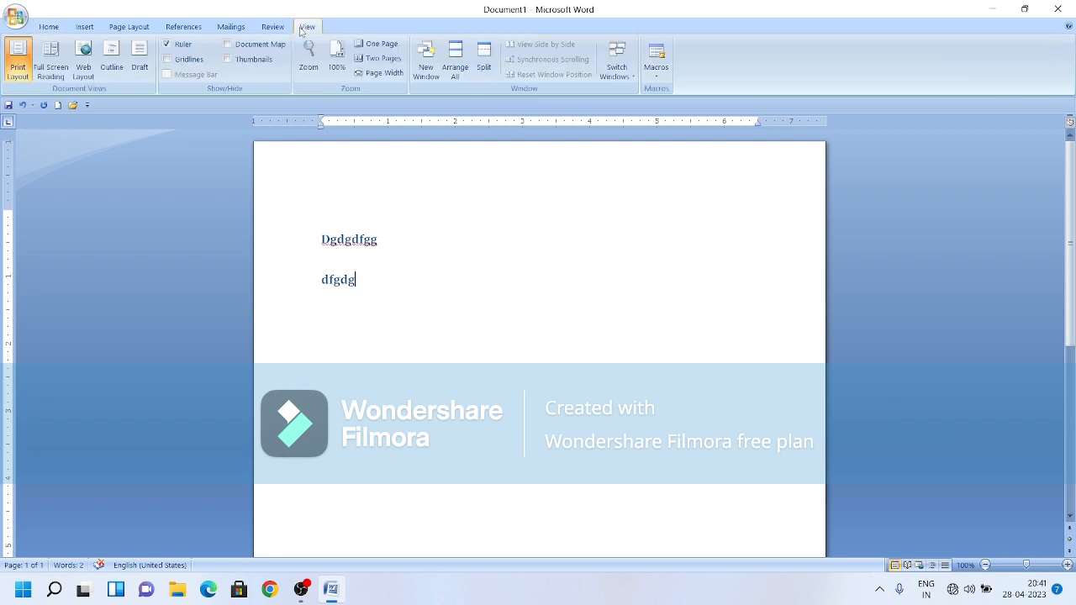
left_click(139, 61)
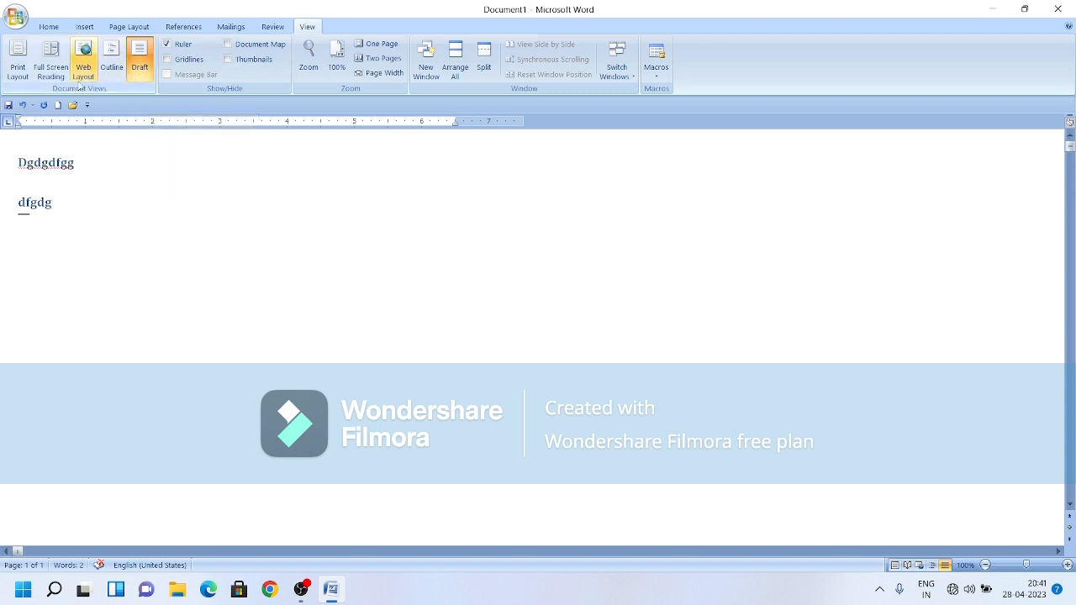
left_click(23, 64)
Delete both sample lines from the page
left_click_drag(363, 284, 306, 216)
key("Delete")
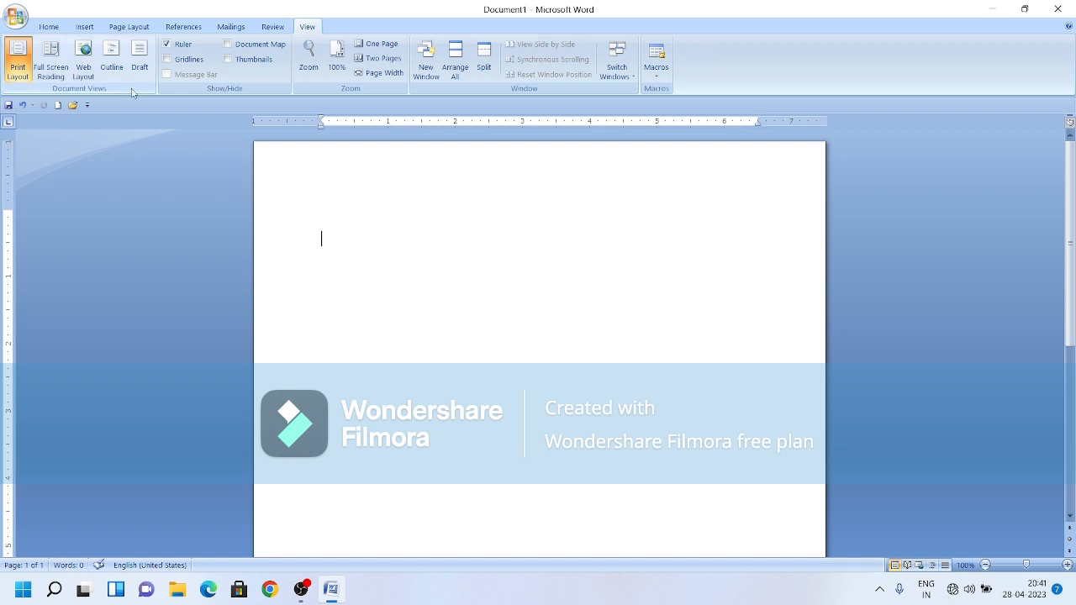
left_click(49, 27)
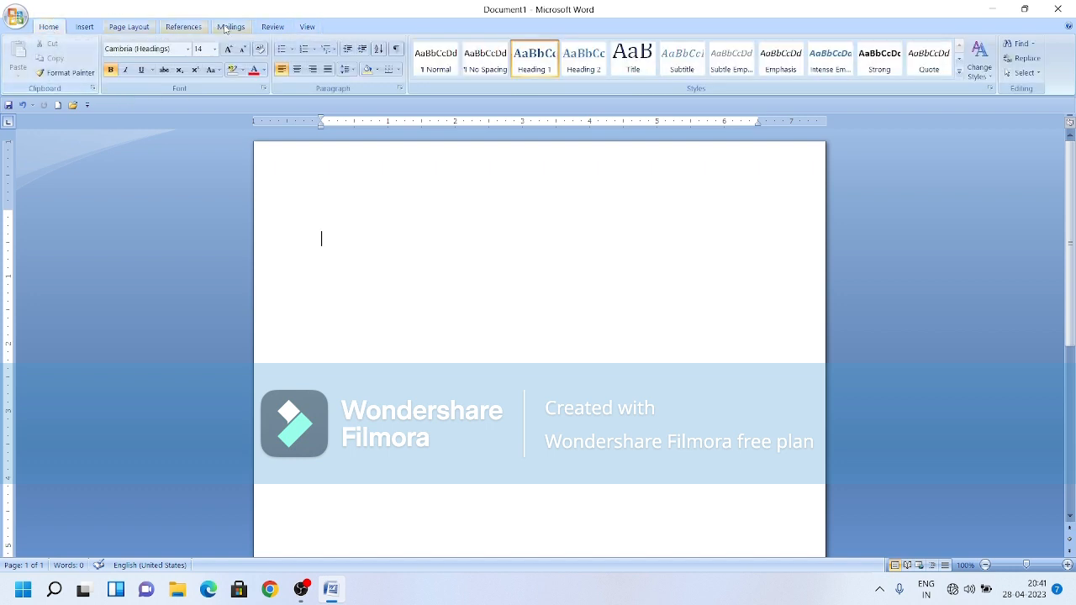
left_click(308, 27)
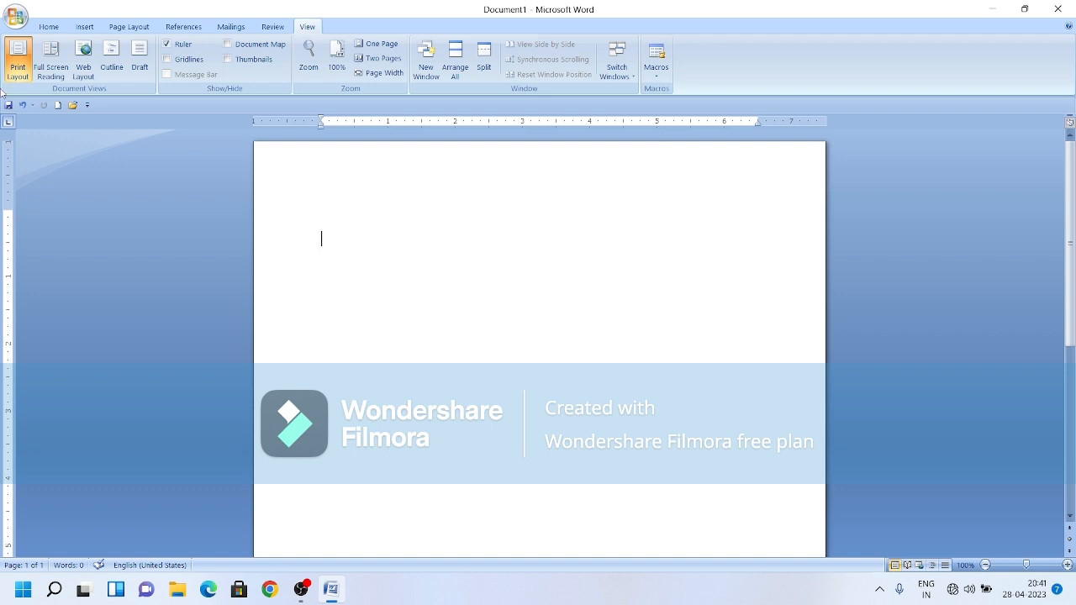
left_click(48, 26)
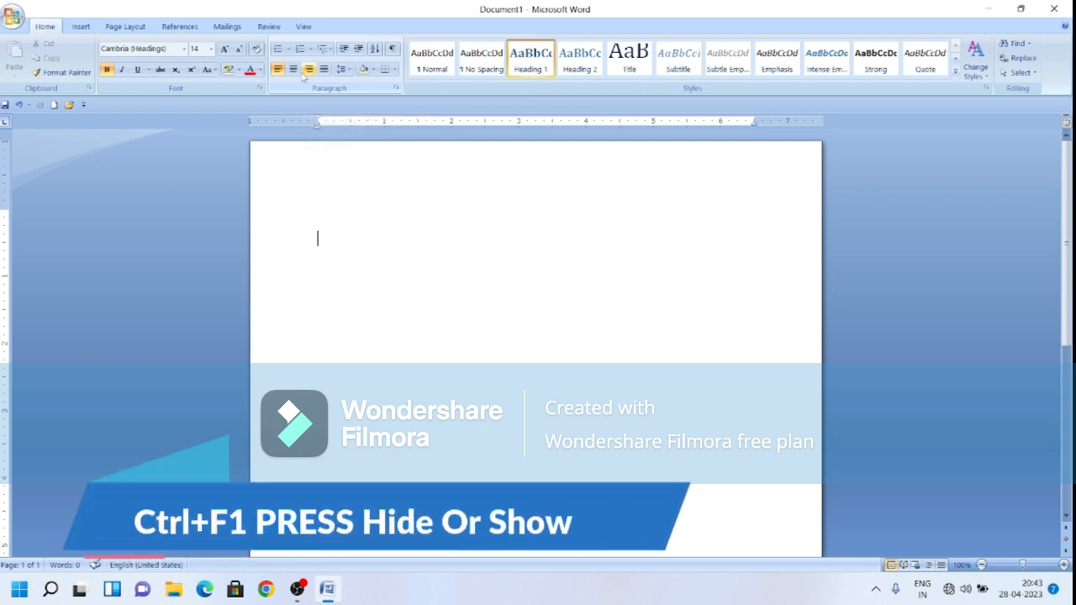
Minimize the ribbon and restore it to full display
key("ctrl+F1")
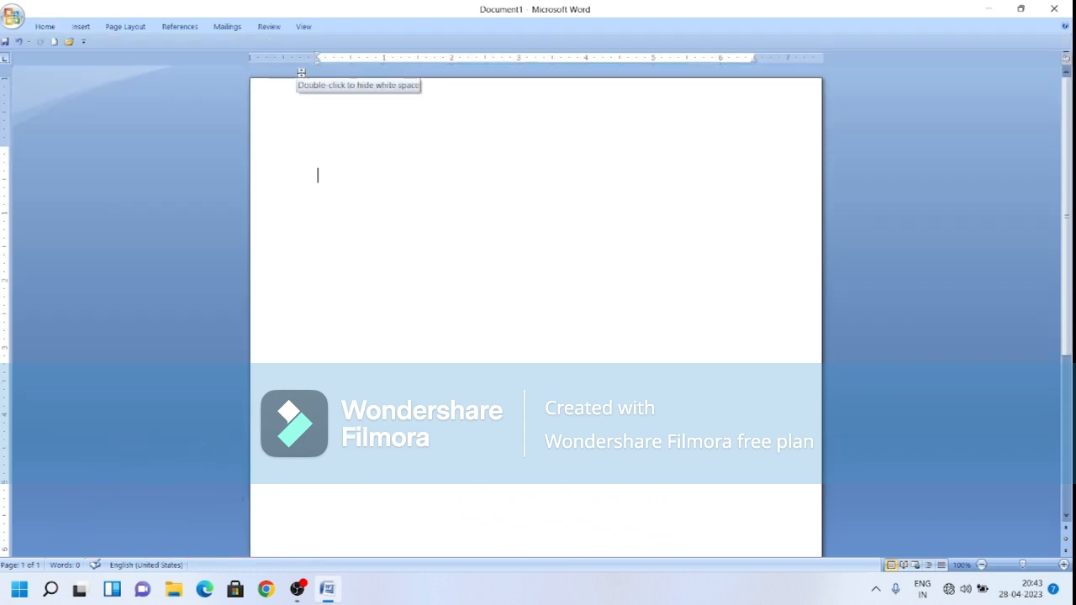
key("ctrl+F1")
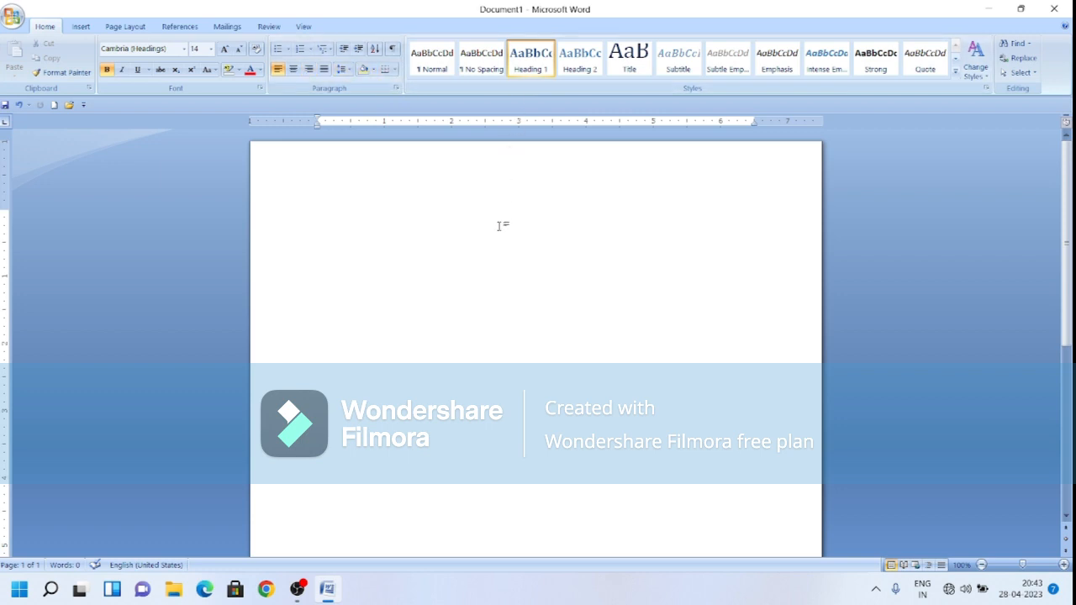
Minimize the ribbon through the Quick Access Toolbar's customization options and restore it the same way
left_click(84, 105)
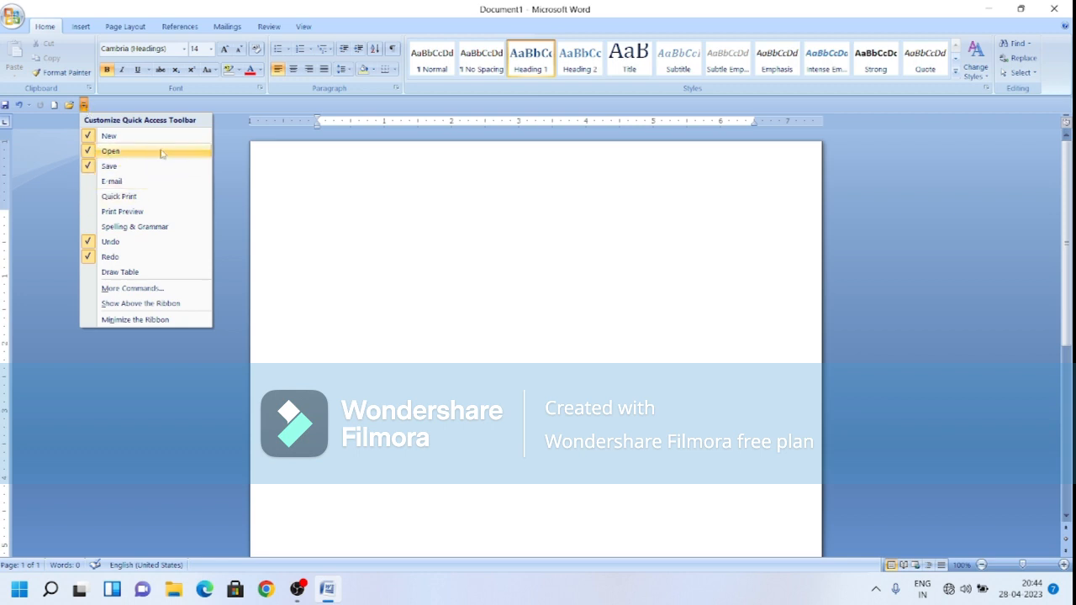
left_click(135, 320)
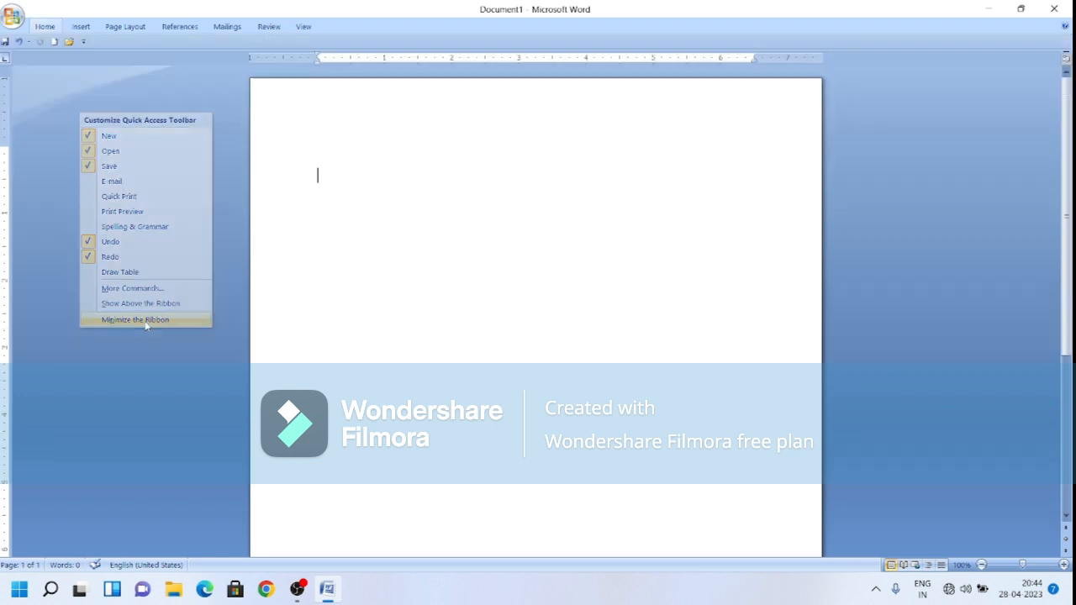
left_click(83, 41)
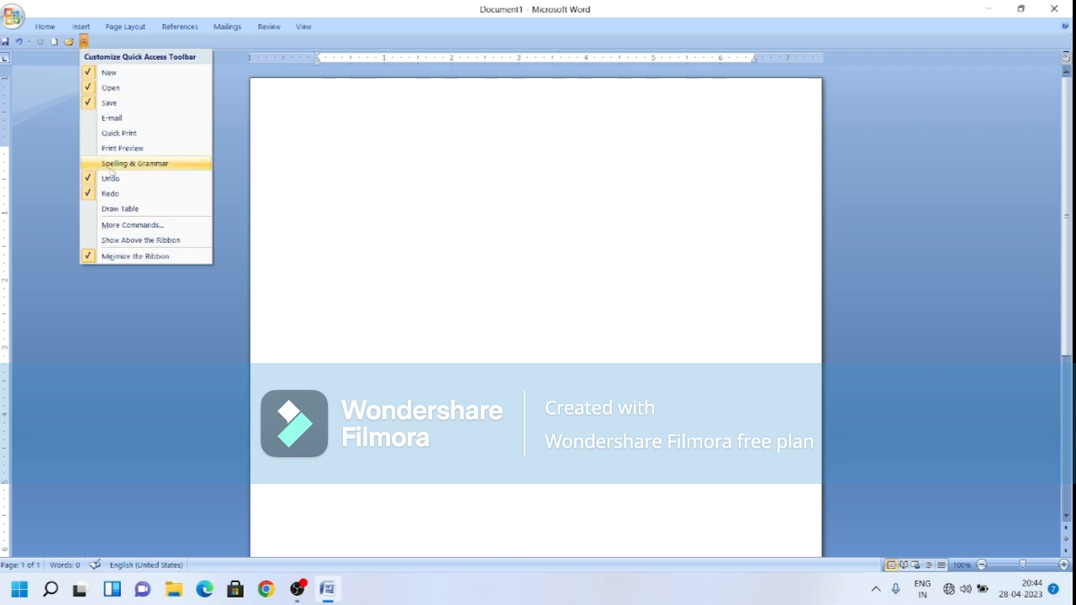
left_click(120, 261)
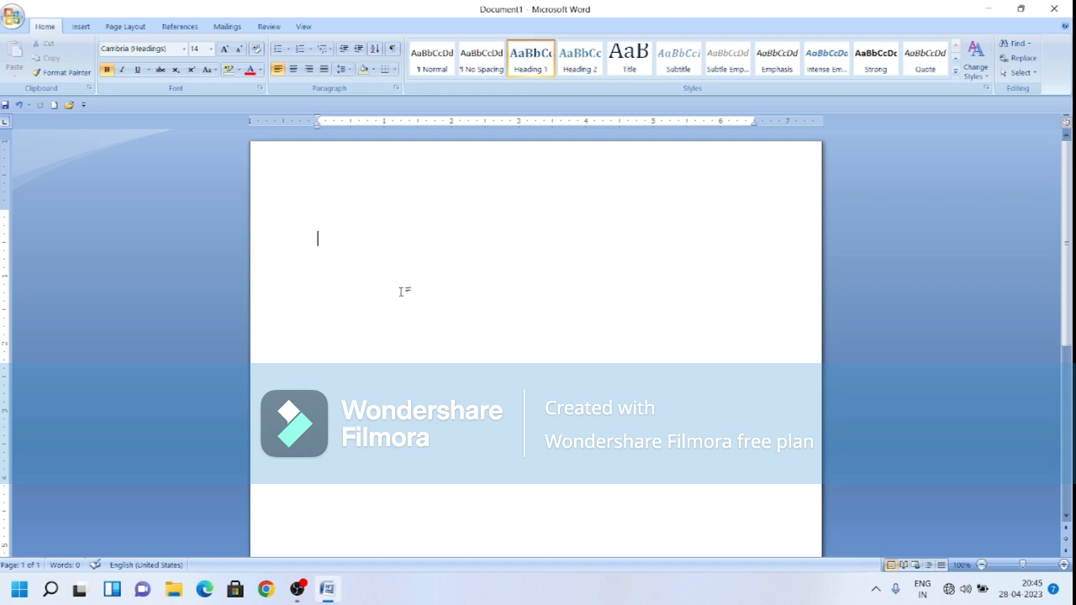
Enter the sample text "fdsfasdfasdfasdfasd" on the blank page, briefly select it and return the insertion point to its end
type("fdsfasdfasdfasdfasd")
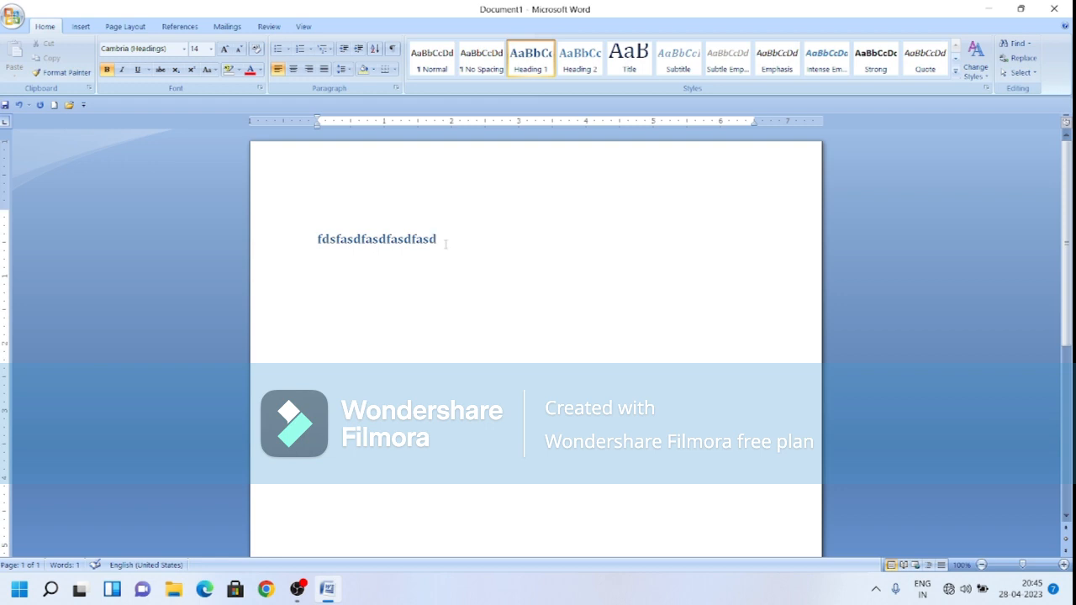
left_click_drag(445, 242, 308, 250)
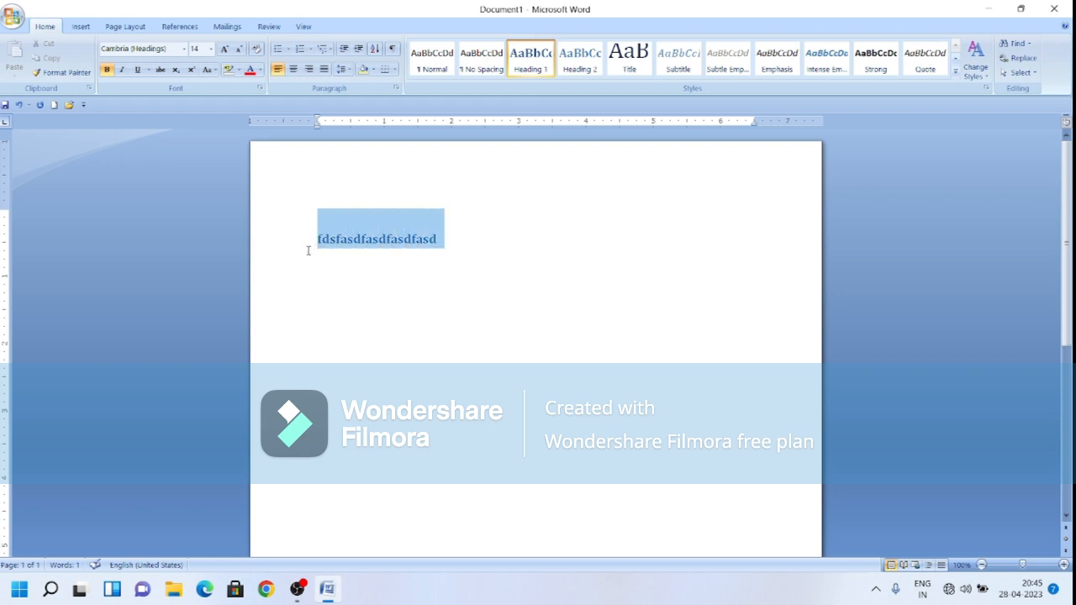
left_click(341, 278)
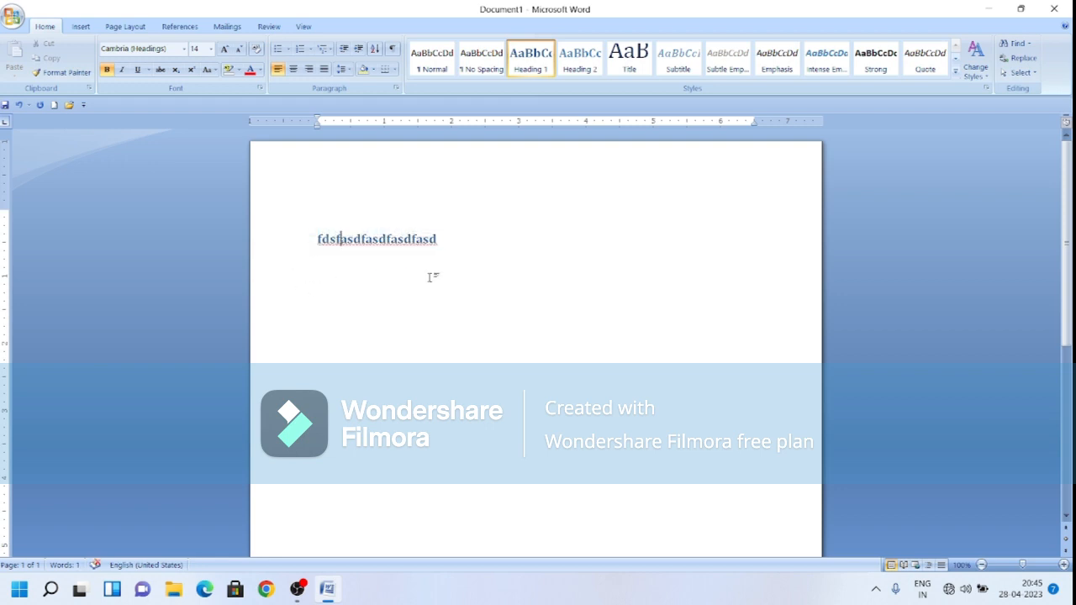
left_click(443, 240)
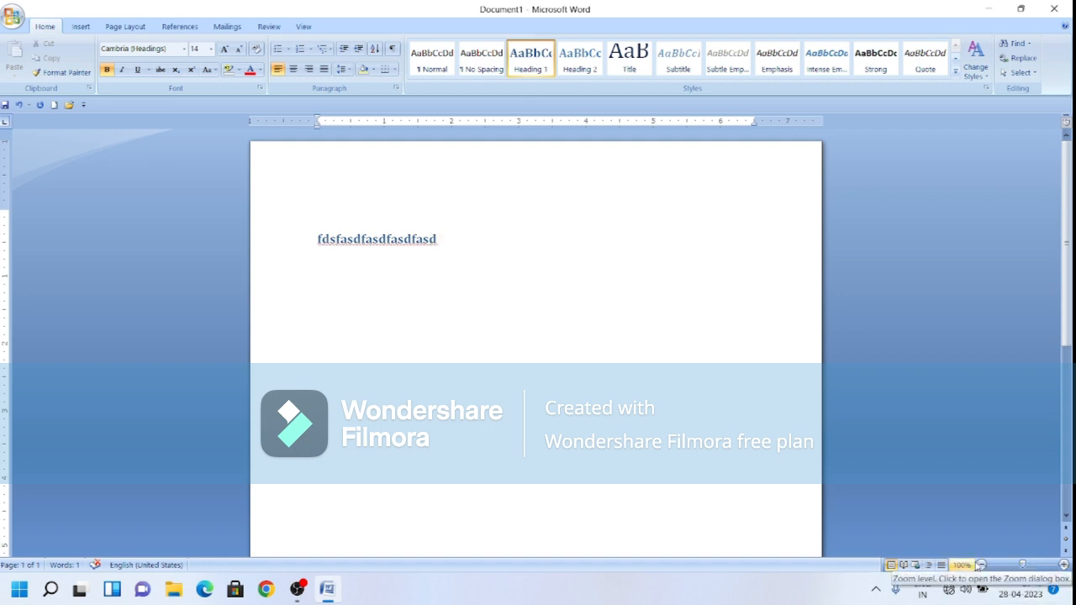
Zoom the page in and back out, and examine the Zoom dialog's options without changing them
left_click(1064, 565)
left_click(982, 565)
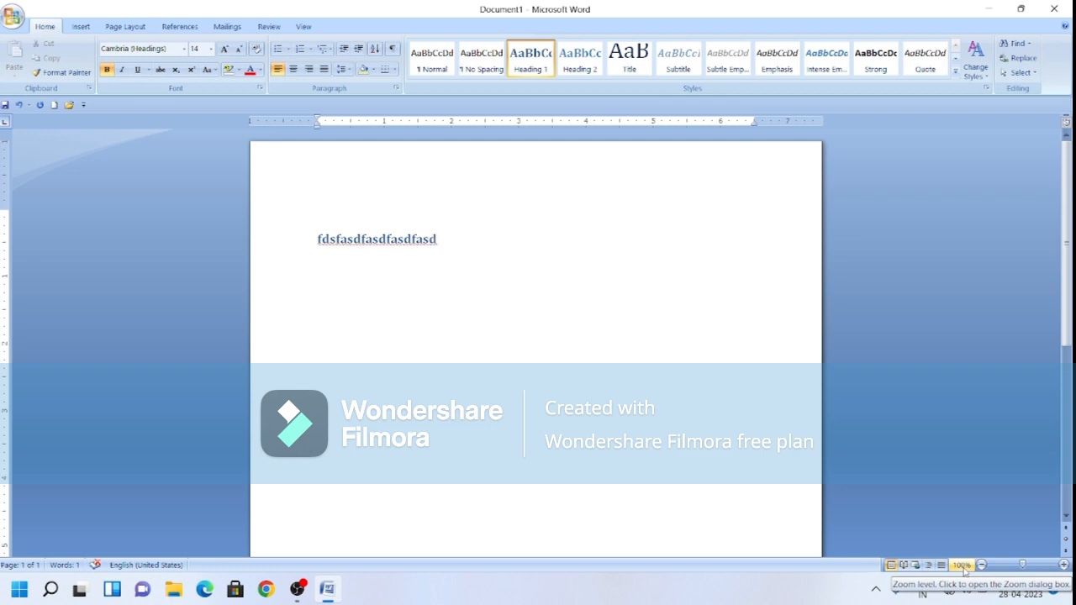
left_click(963, 565)
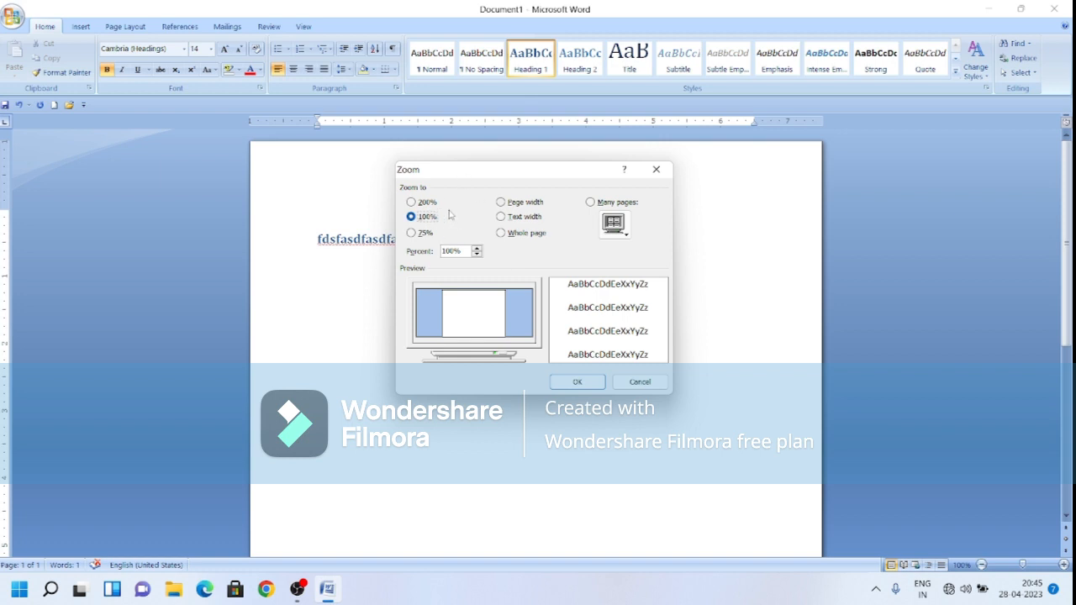
left_click(640, 382)
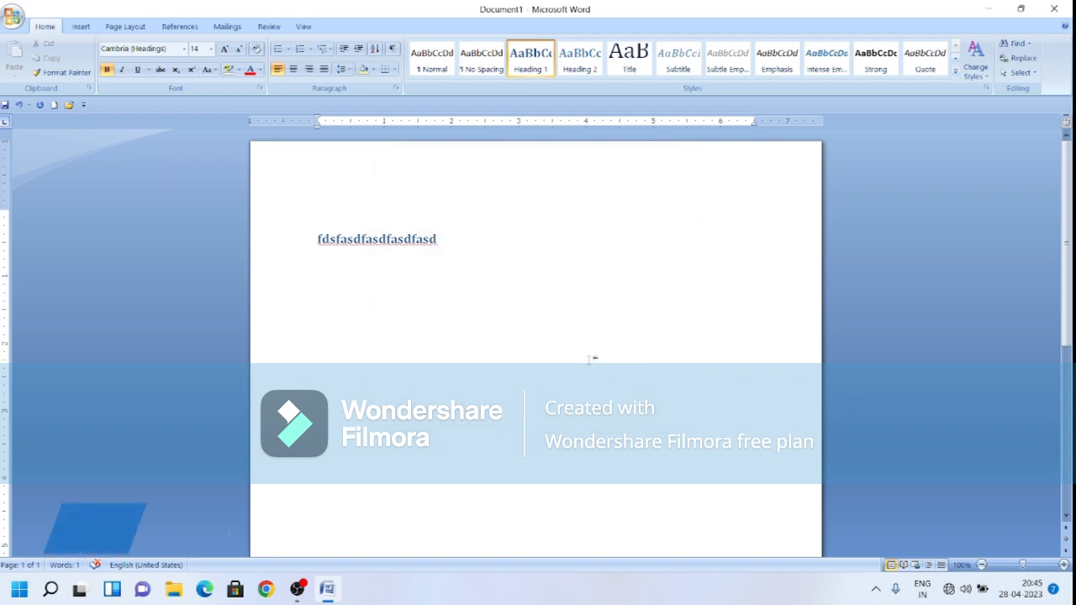
Open the Zoom dialog again and accept the 100% zoom level
key("alt+v")
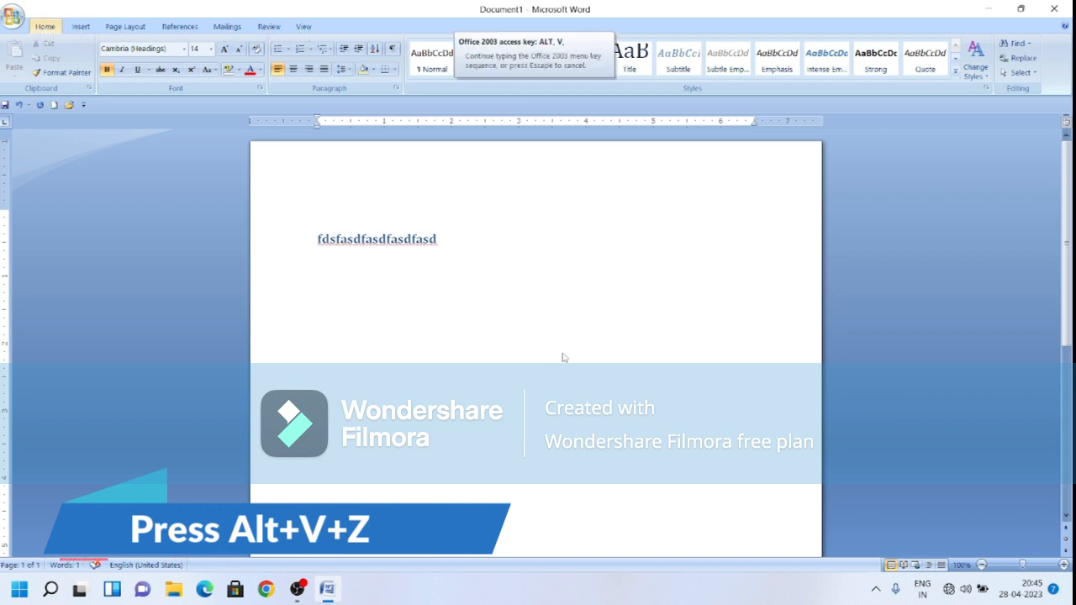
key("z")
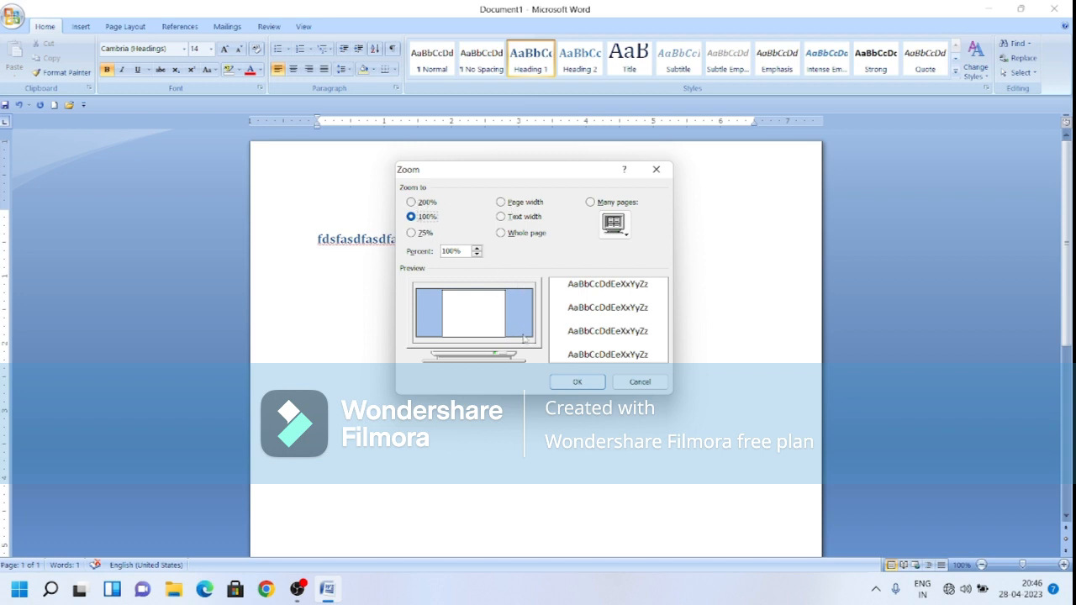
left_click(583, 383)
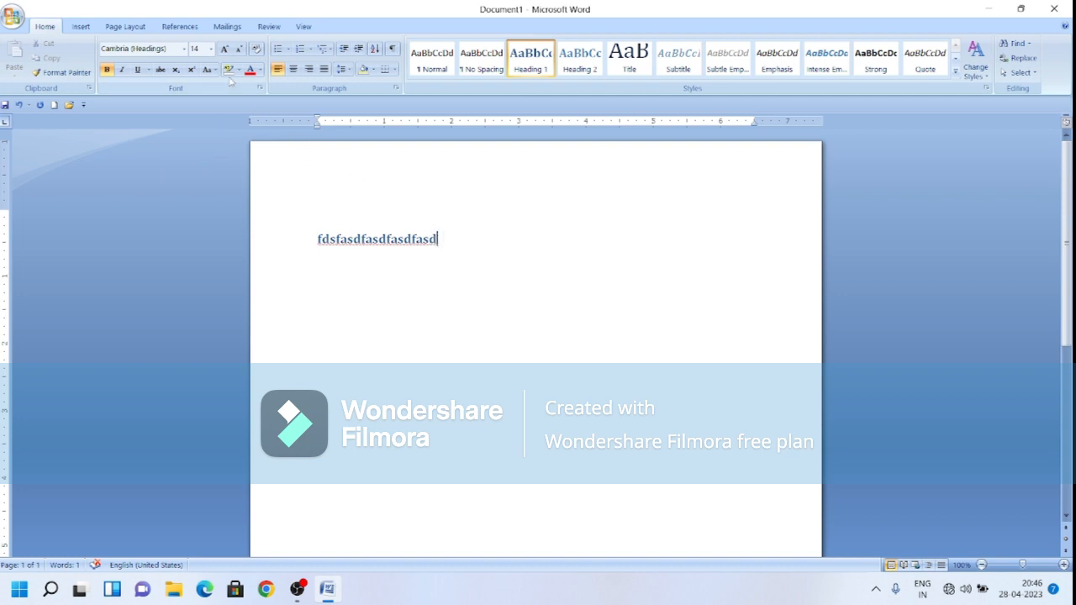
Select the whole line of sample text and look through the preset font sizes without choosing one
left_click_drag(440, 242, 315, 240)
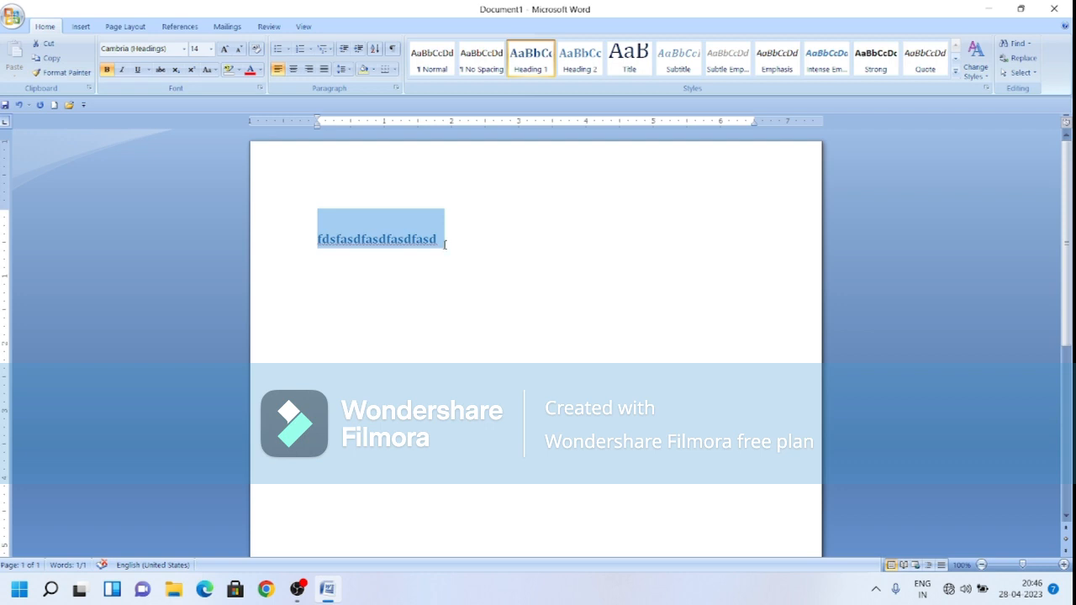
left_click(211, 52)
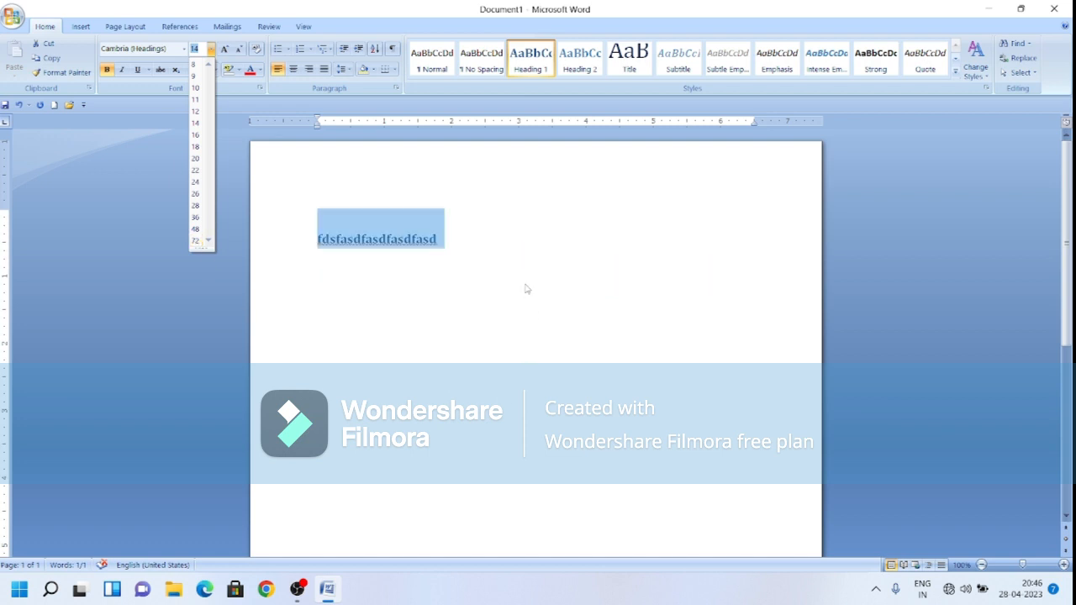
key("Escape")
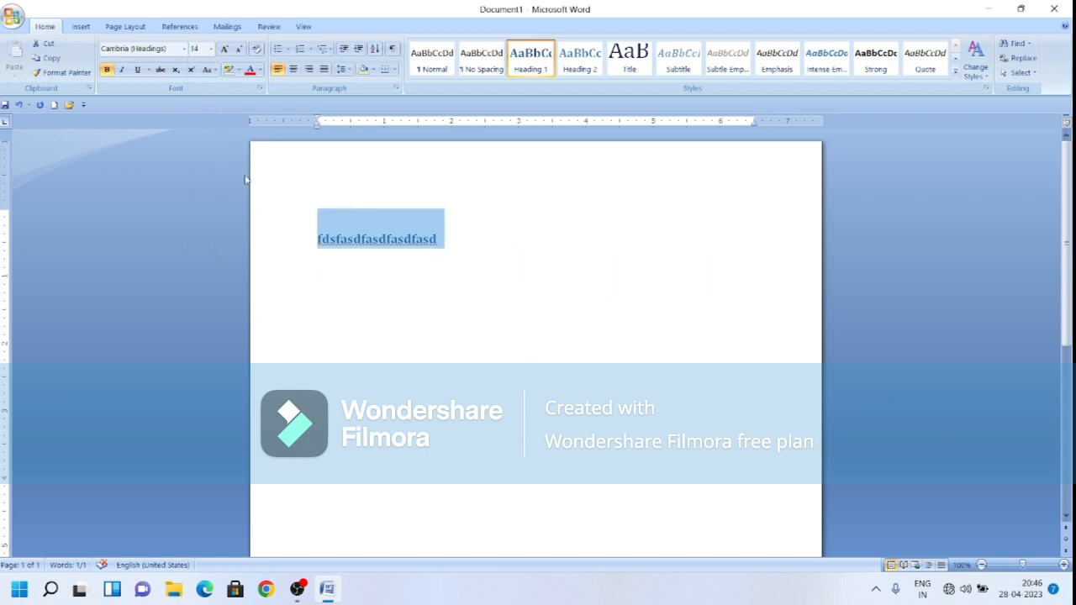
Set the selected sample text's font size to 1638 and look over the enlarged text
left_click(203, 48)
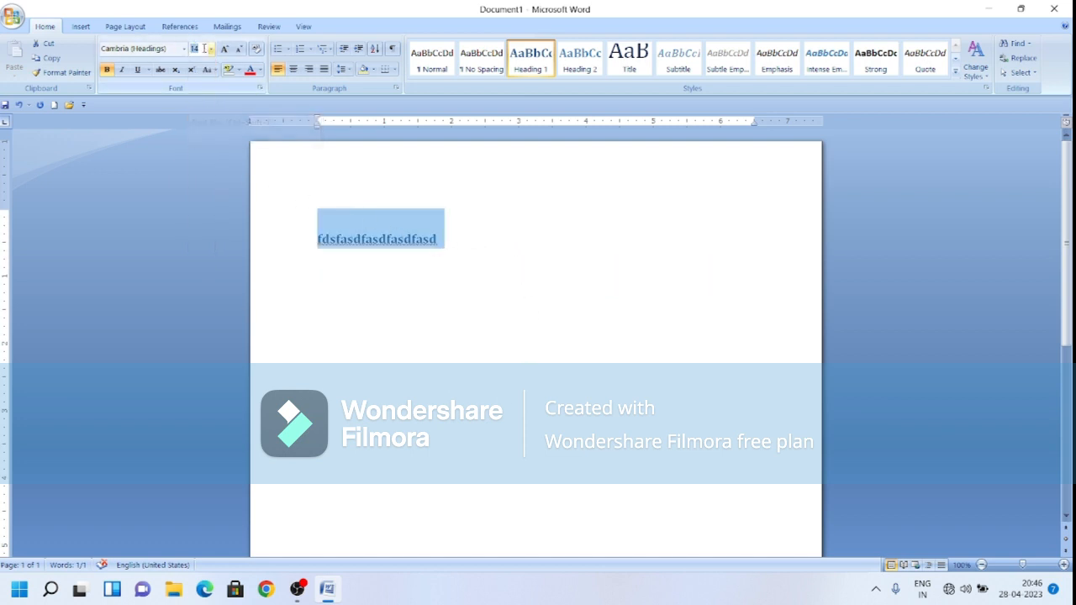
key("BackSpace")
key("Num_Lock")
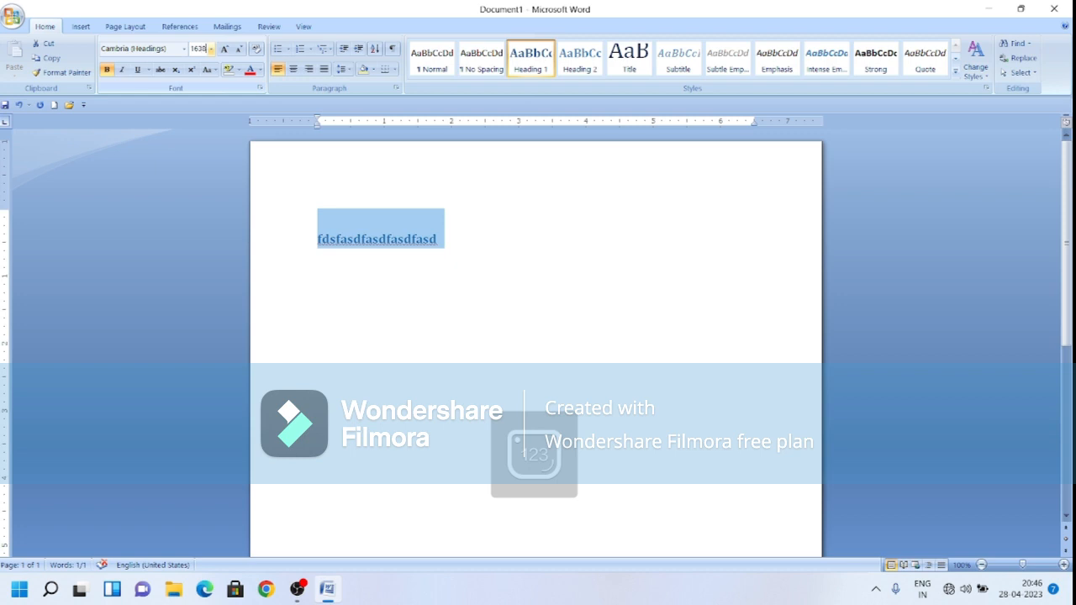
type("1638")
key("Return")
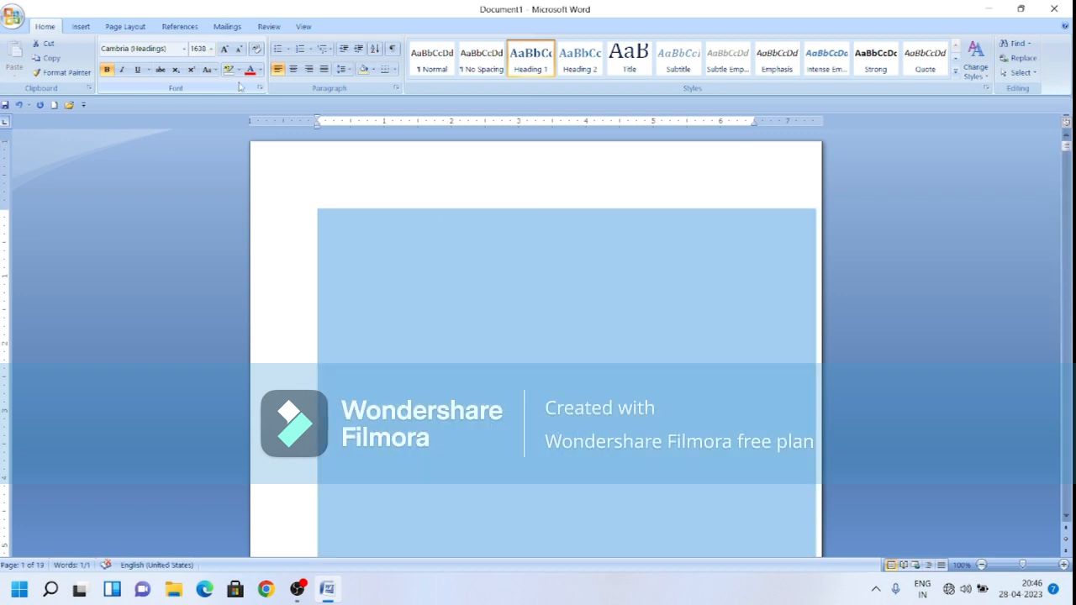
scroll(541, 343, "down", 5)
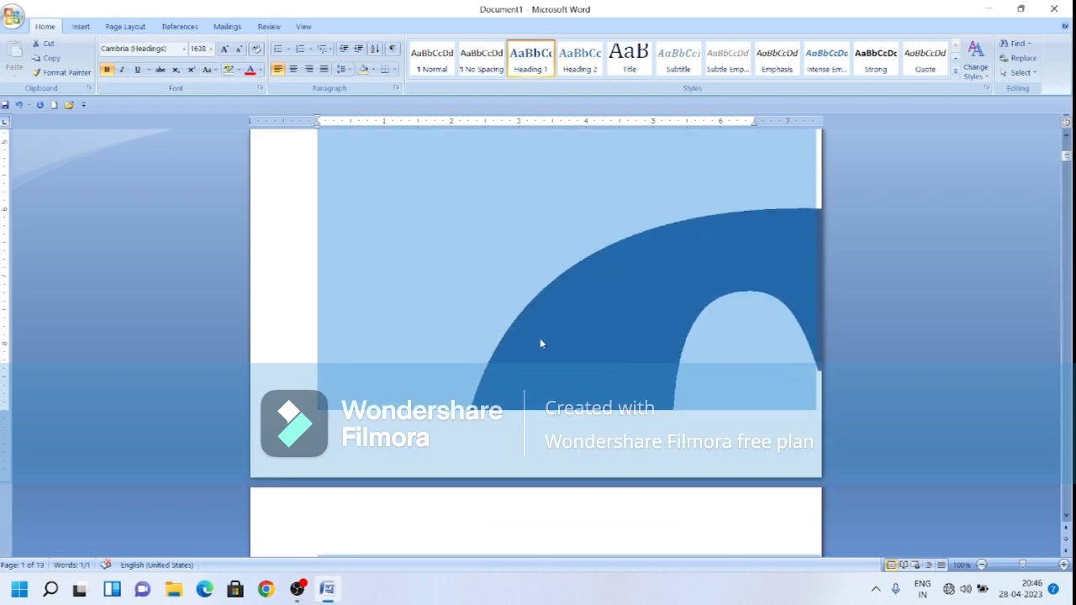
scroll(541, 343, "down", 10)
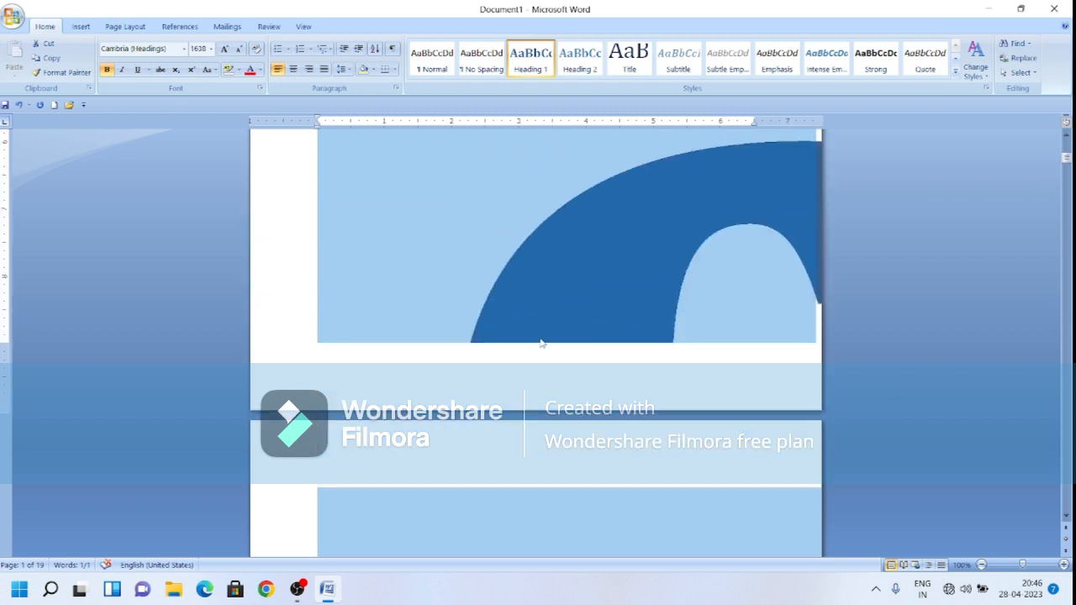
scroll(541, 343, "up", 10)
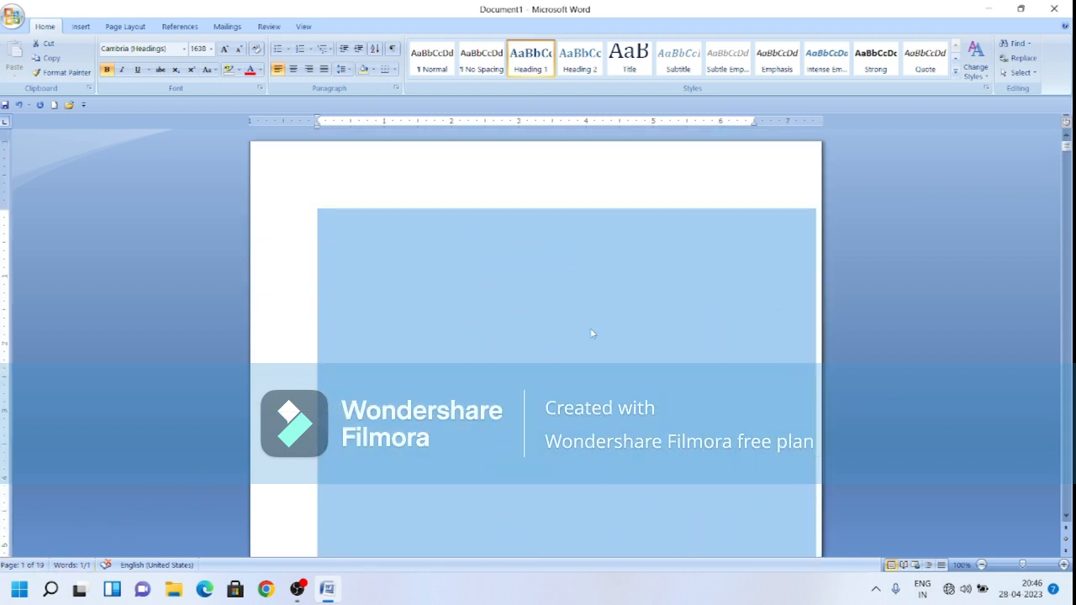
Try to set the selected text's font size to 1639 and dismiss the warning
left_click(206, 50)
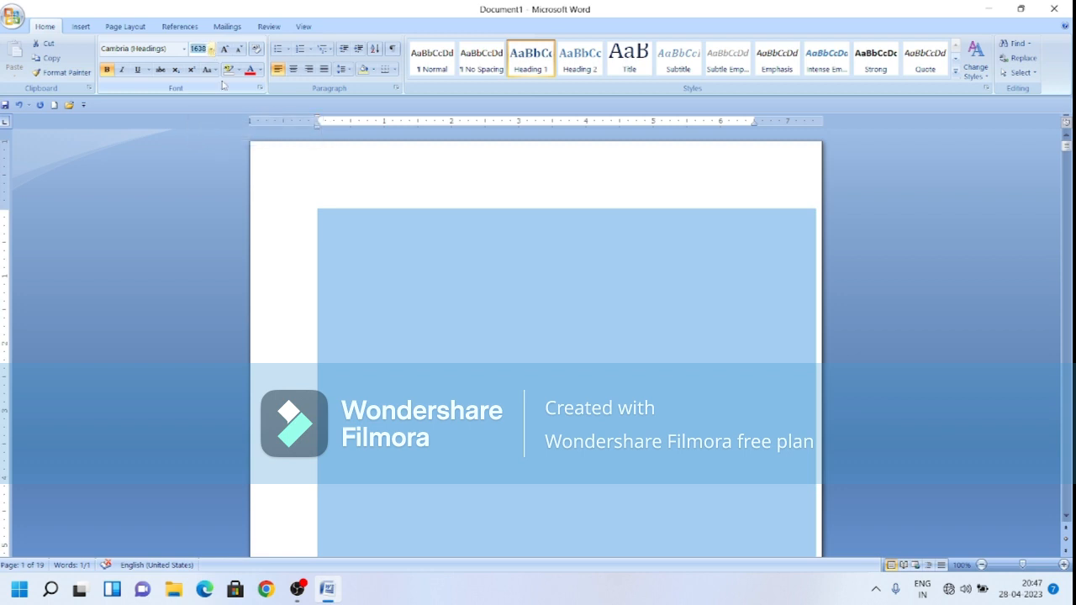
key("BackSpace")
type("1639")
key("Return")
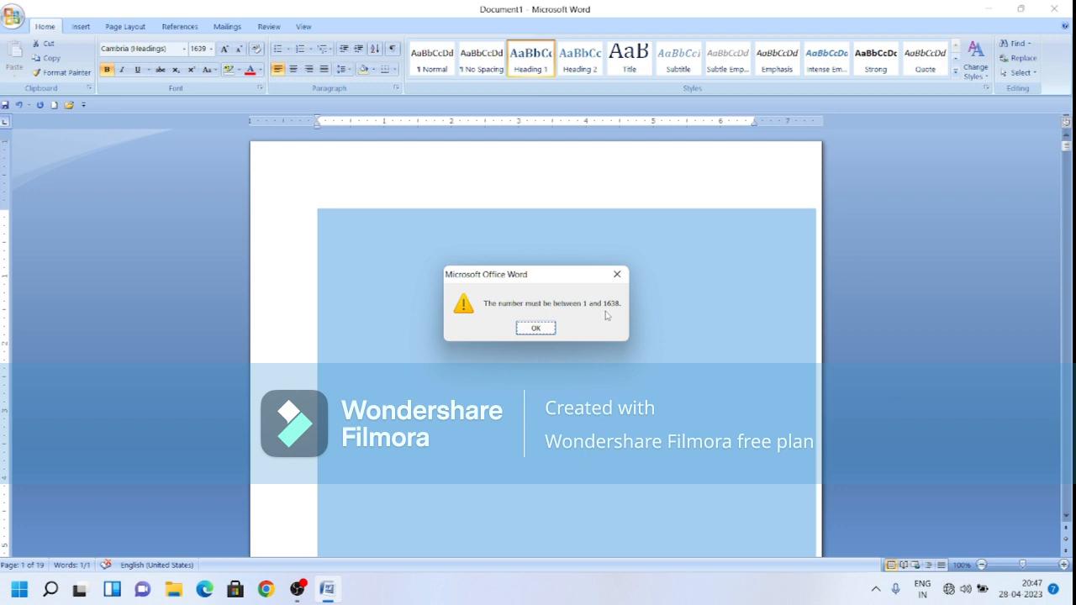
left_click(535, 328)
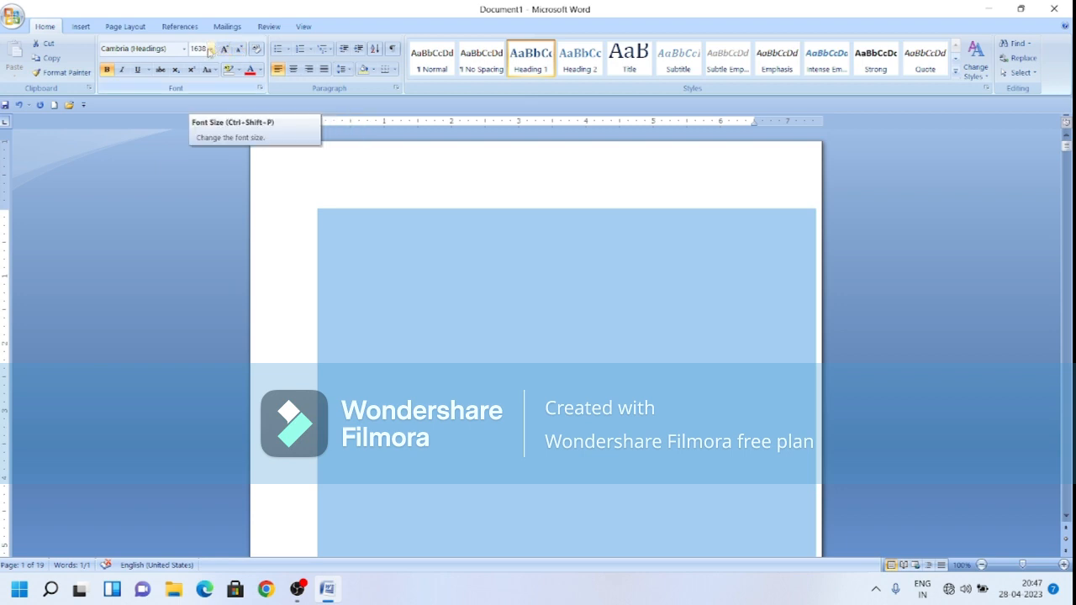
Set the selected sample text's font size to 1
left_click(207, 48)
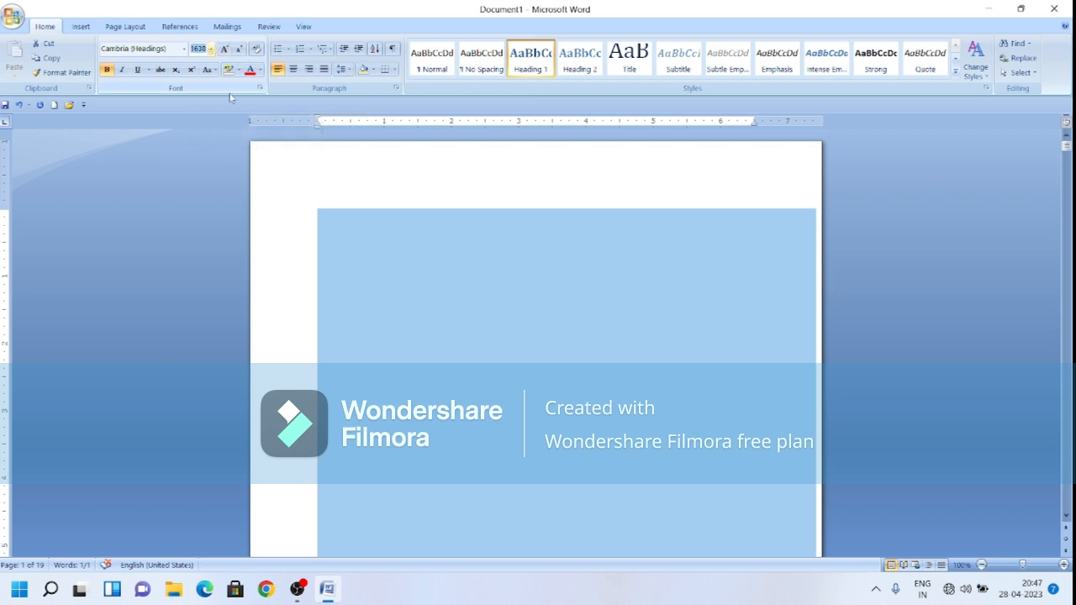
key("BackSpace")
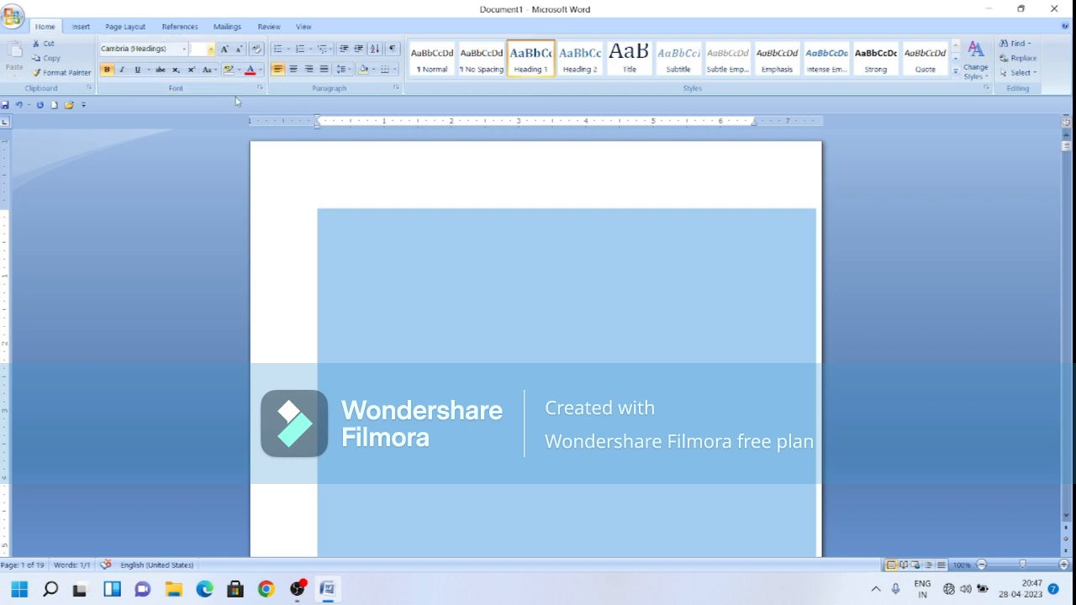
type("1")
key("Return")
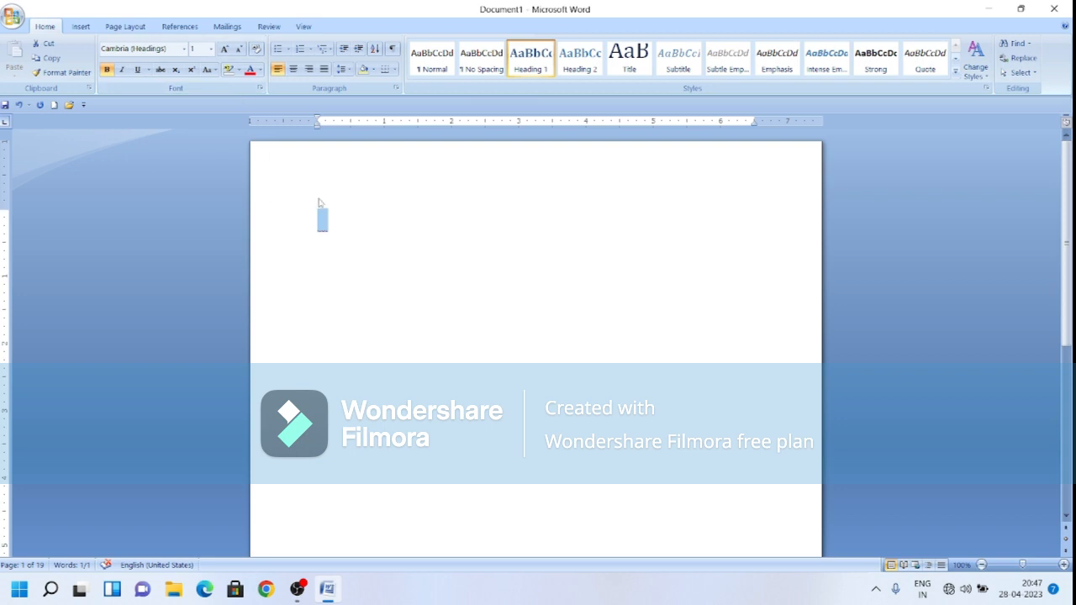
Increase the selected text's font size step by step to 18 with Grow Font
left_click(226, 48)
left_click(225, 48)
left_click(226, 48)
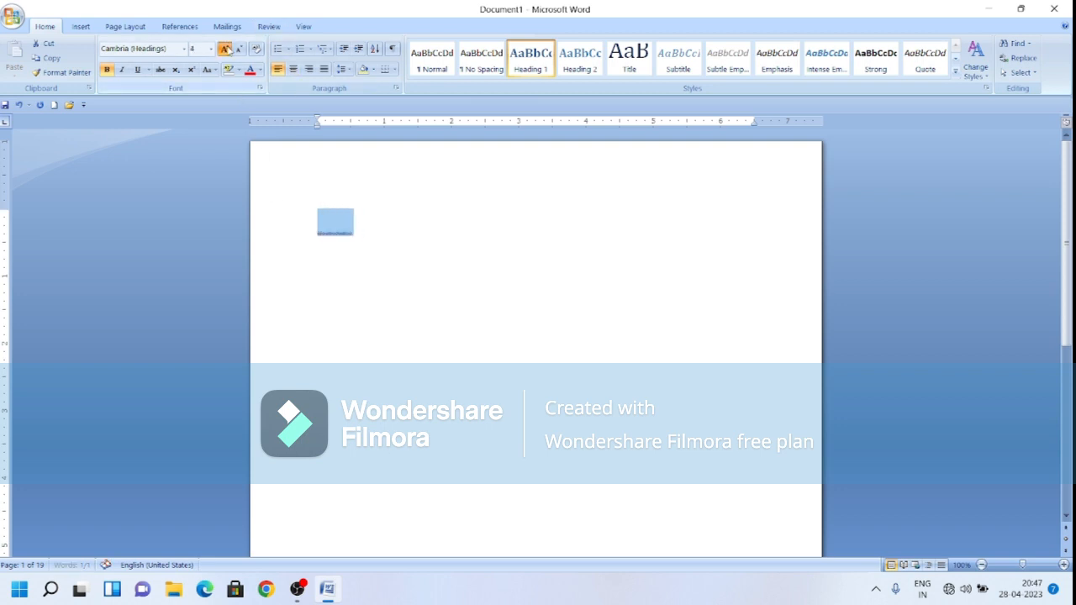
left_click(226, 48)
left_click(225, 48)
left_click(225, 48)
left_click(225, 48)
left_click(226, 48)
left_click(225, 48)
left_click(226, 48)
left_click(225, 48)
left_click(225, 48)
left_click(226, 48)
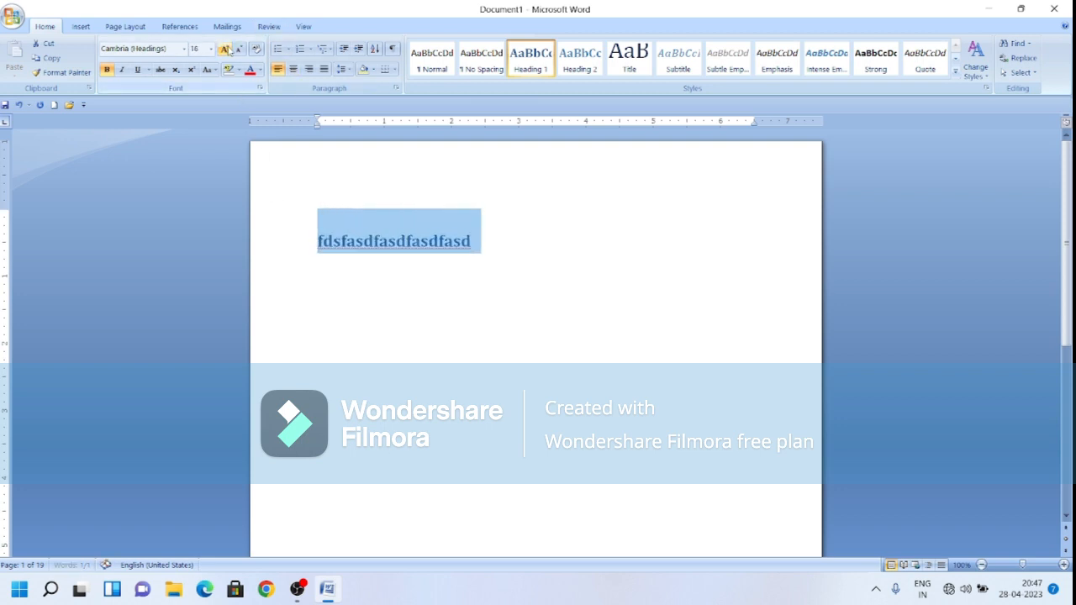
Reduce the selected text's font size step by step to 1 with Shrink Font
left_click(239, 51)
left_click(238, 51)
left_click(239, 50)
left_click(239, 50)
left_click(239, 51)
left_click(239, 50)
left_click(239, 50)
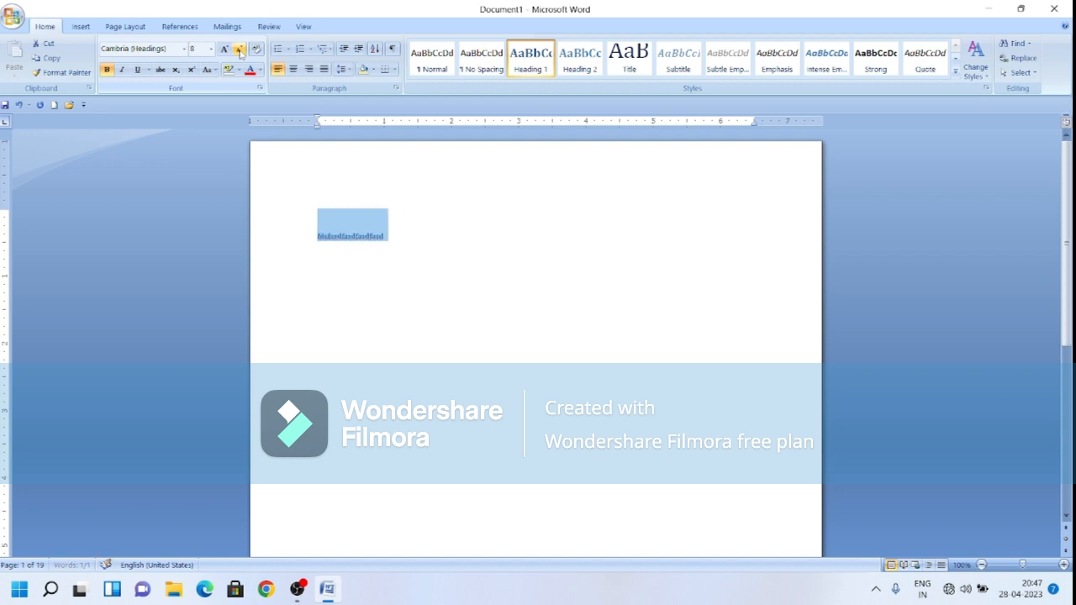
left_click(239, 51)
left_click(238, 50)
left_click(238, 51)
left_click(238, 51)
left_click(238, 51)
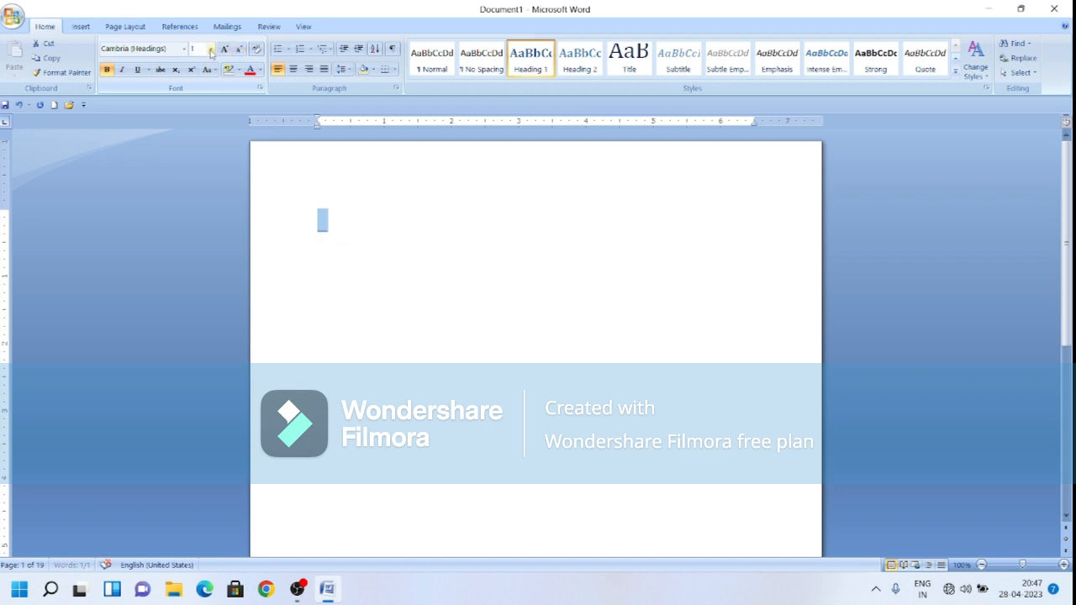
Delete the sample text and try to set the font size to 0.1
key("Delete")
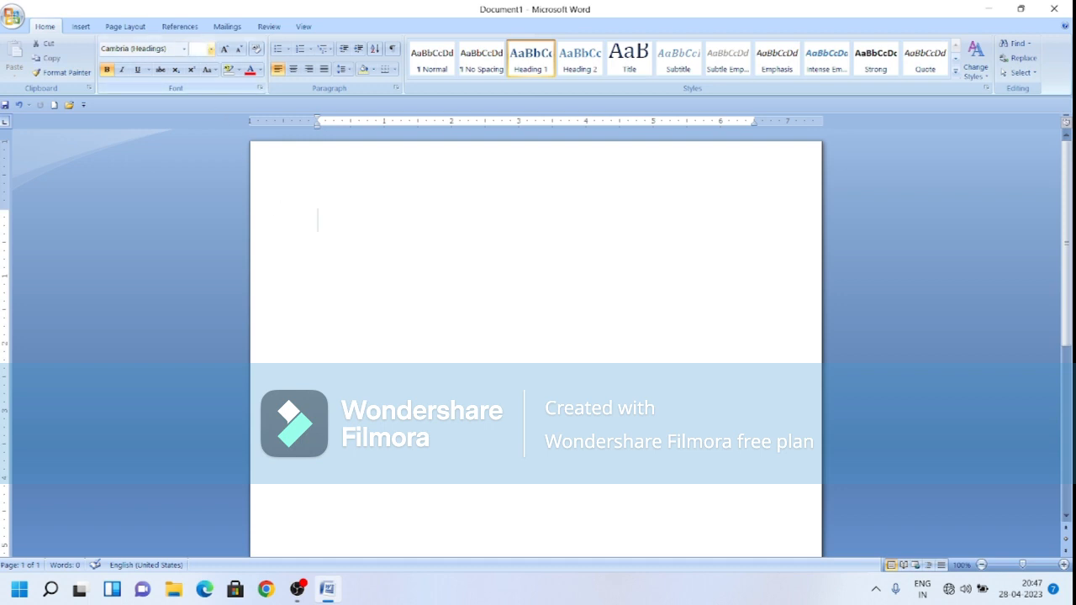
key("Return")
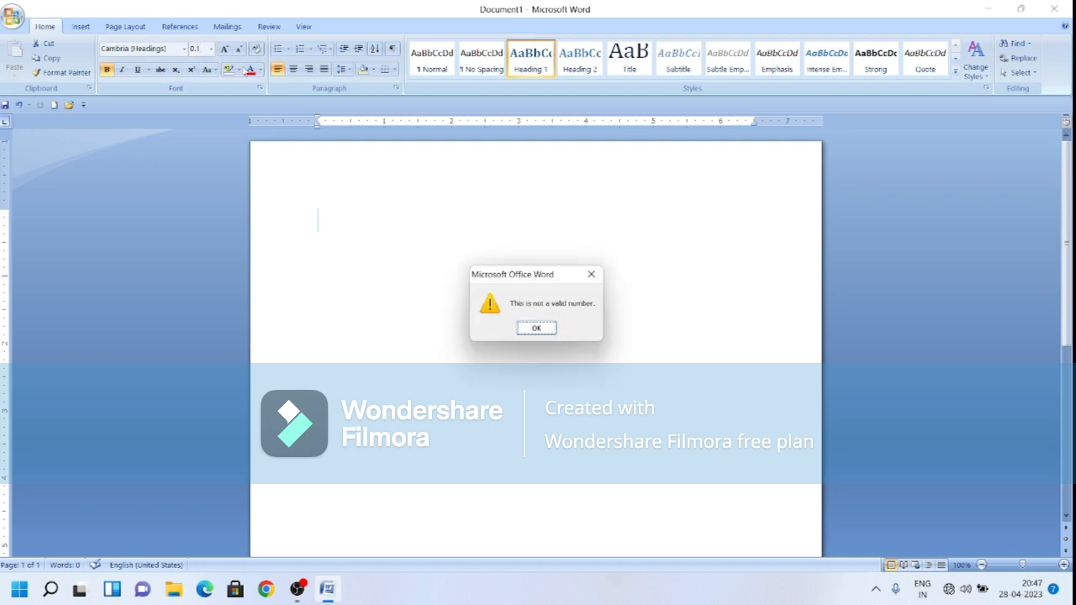
Dismiss the invalid-number warning and set the font size to 14
left_click(538, 327)
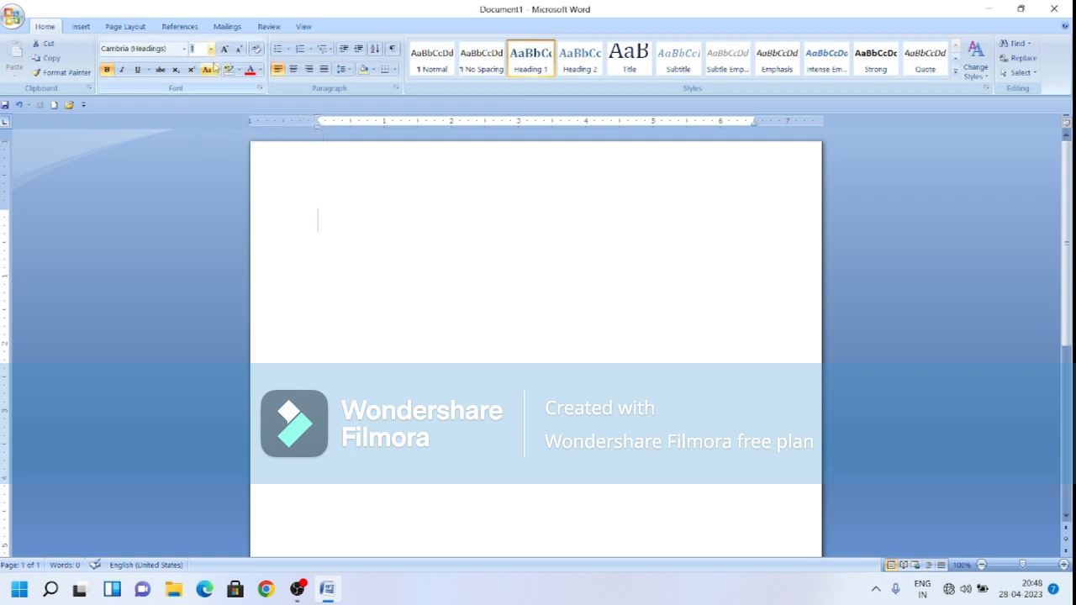
key("BackSpace")
type("14")
key("Return")
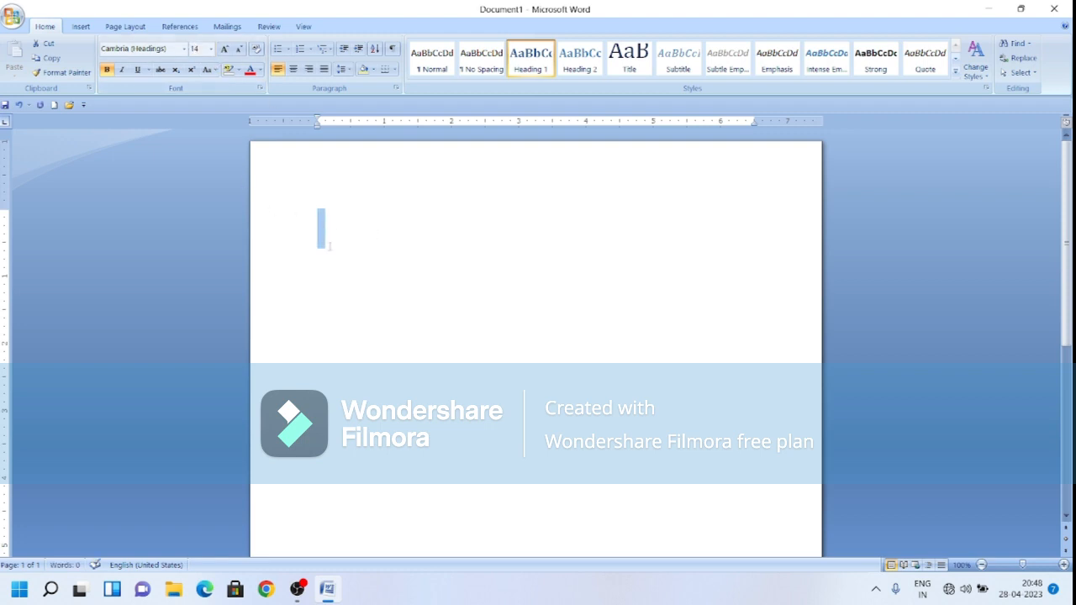
Increase the empty line's font size step by step with Grow Font
left_click(336, 243)
left_click(224, 49)
left_click(225, 49)
left_click(224, 49)
left_click(225, 48)
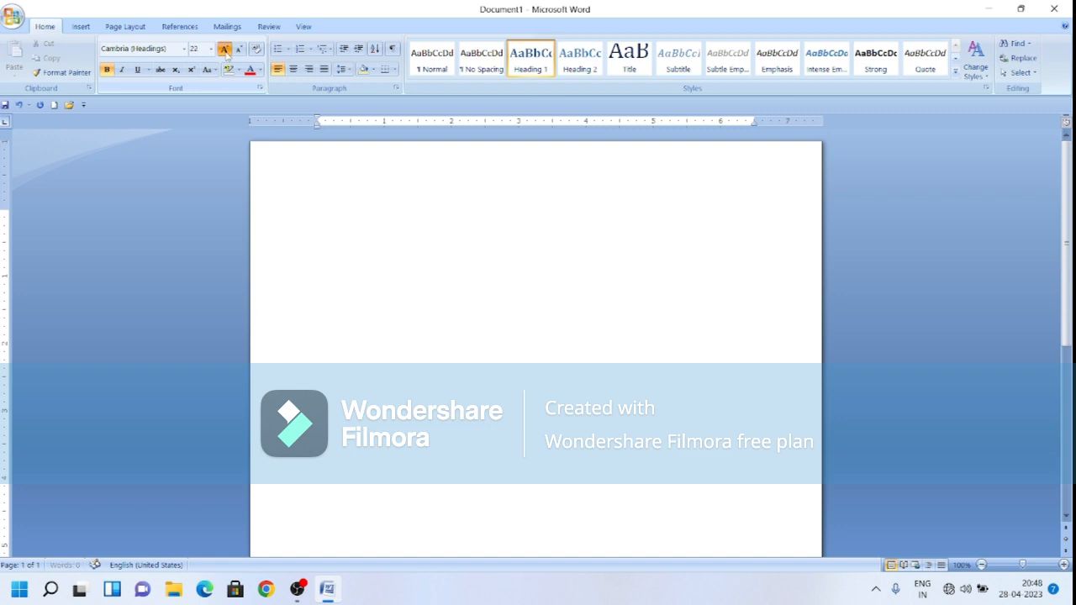
left_click(225, 48)
left_click(225, 48)
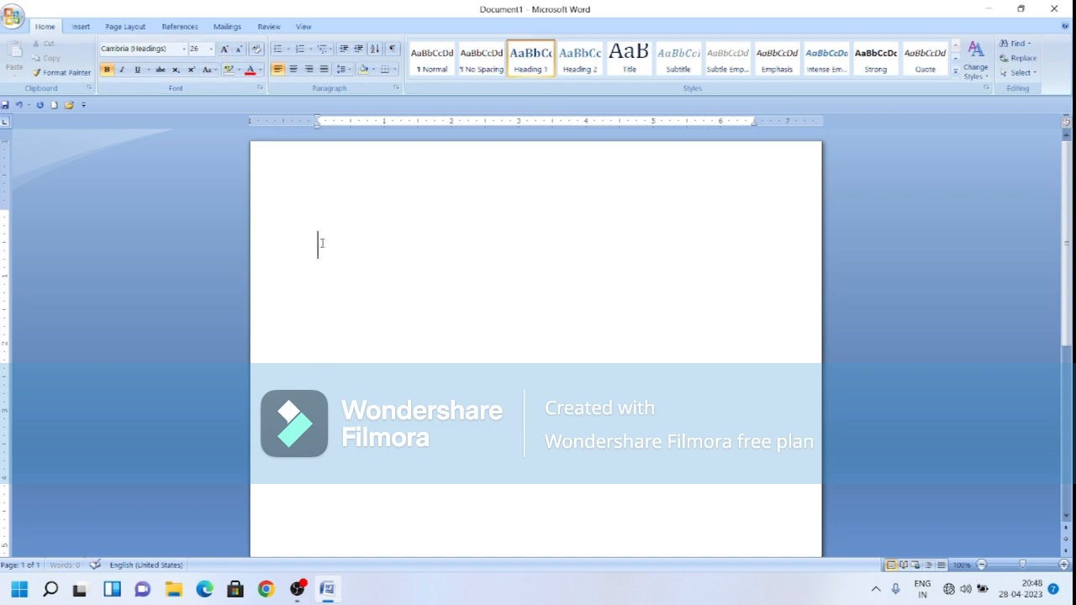
left_click(225, 49)
left_click(225, 49)
left_click(225, 49)
left_click(225, 49)
Reduce the empty line's font size to 36 with Shrink Font
left_click(240, 49)
left_click(239, 49)
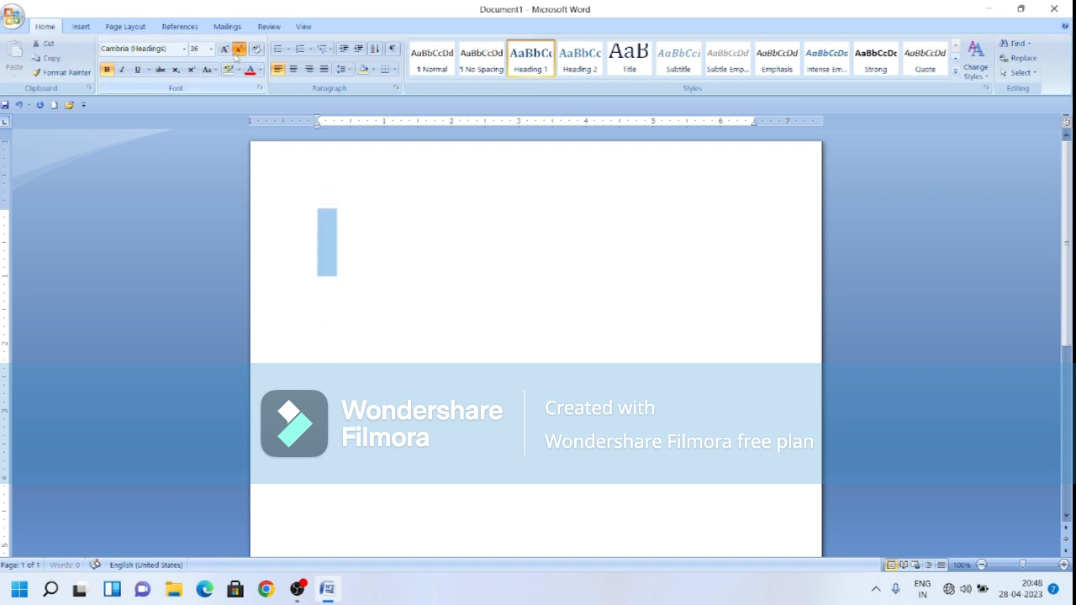
left_click(239, 50)
left_click(240, 49)
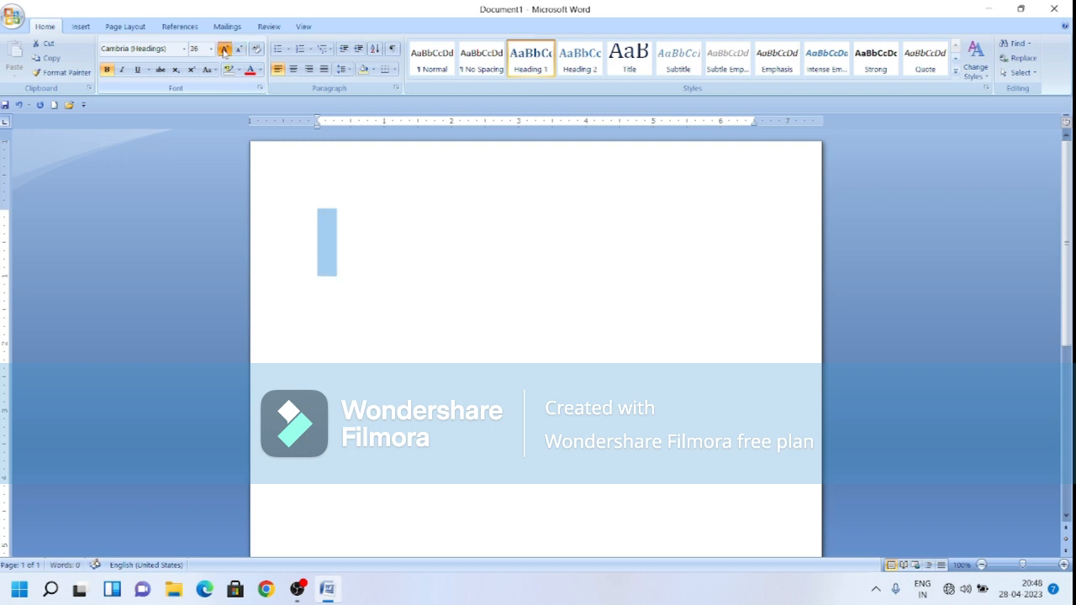
Increase the empty line's font size step by step to 110 with Grow Font
left_click(225, 48)
left_click(224, 49)
left_click(225, 49)
left_click(224, 49)
left_click(224, 49)
left_click(224, 49)
left_click(225, 49)
left_click(514, 310)
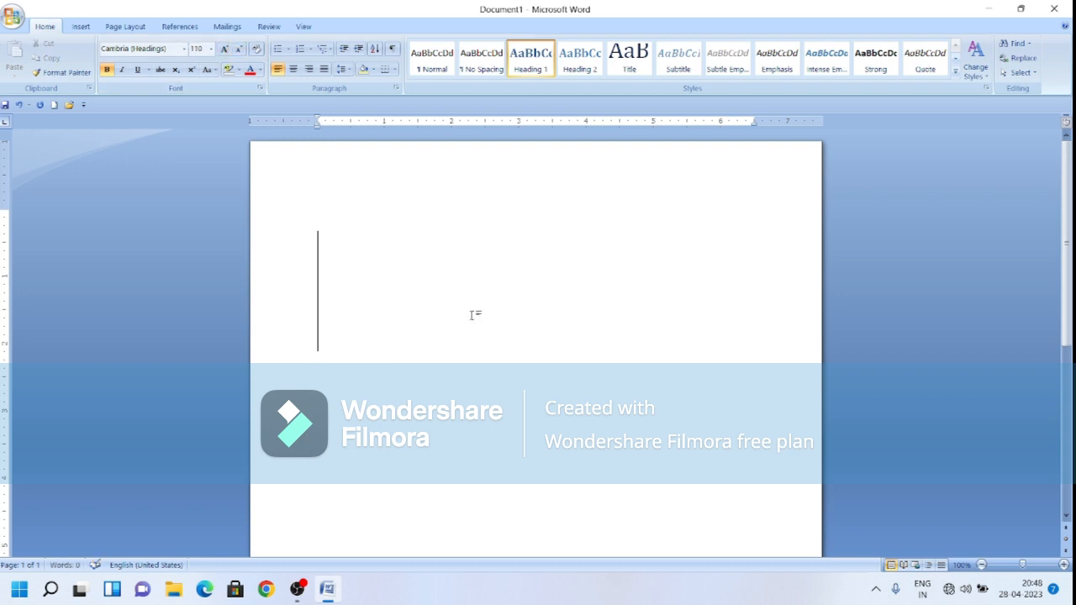
Enter the sample text "sadad" at size 110 and delete it again
type("sadadd")
key("BackSpace")
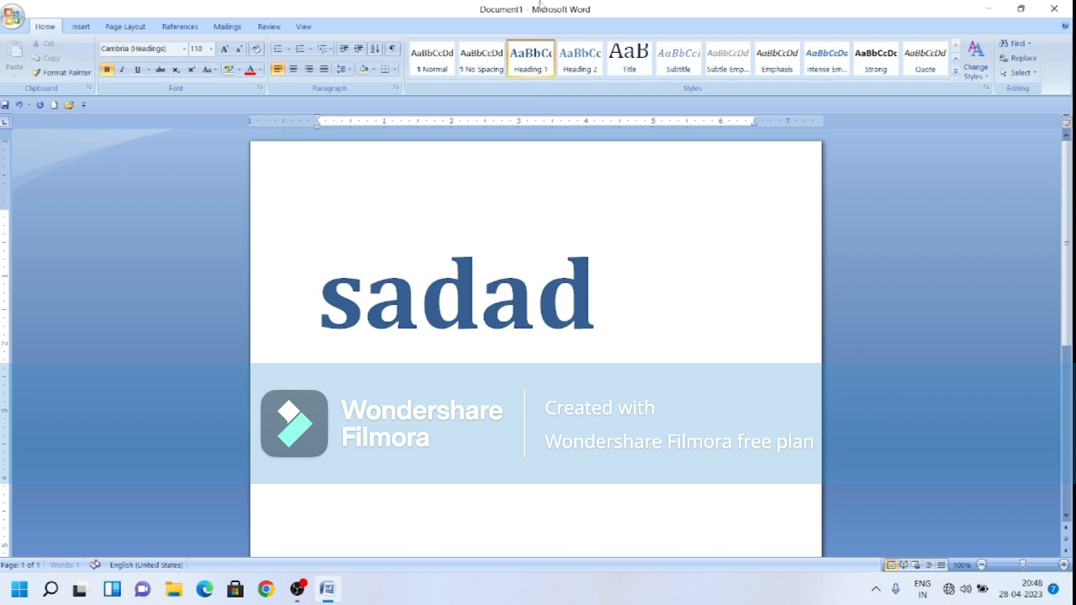
key("BackSpace")
key("BackSpace")
key("BackSpace")
key("BackSpace")
key("BackSpace")
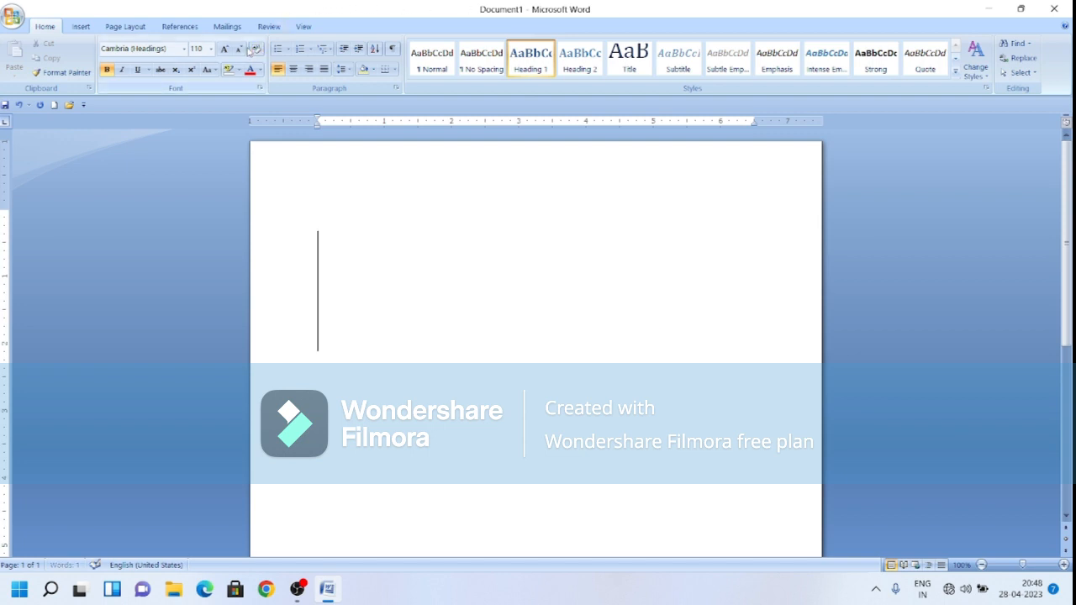
Reduce the empty line's font size step by step to 14 with Shrink Font
left_click(244, 49)
left_click(244, 50)
left_click(244, 49)
left_click(244, 50)
left_click(244, 50)
left_click(241, 50)
left_click(241, 49)
left_click(240, 50)
left_click(240, 49)
left_click(241, 50)
left_click(241, 50)
left_click(241, 49)
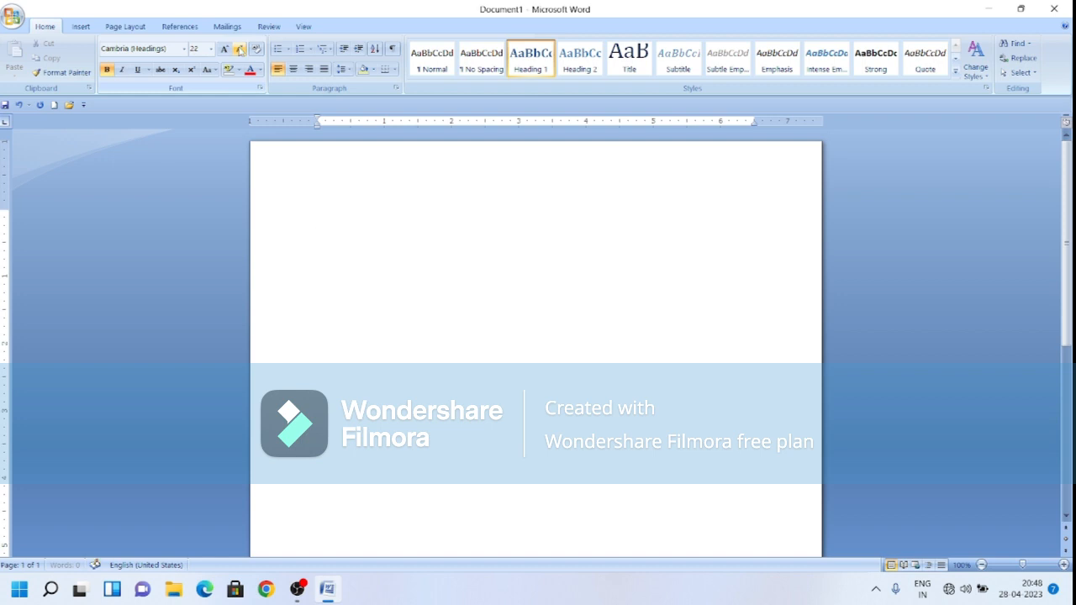
left_click(240, 50)
left_click(240, 50)
left_click(241, 49)
left_click(241, 50)
left_click(240, 49)
left_click(241, 49)
left_click(232, 49)
left_click(232, 49)
left_click(232, 50)
left_click(232, 50)
Enter and delete the sample text "adsdadada", and apply the Normal style to the empty line
type("adsdadada")
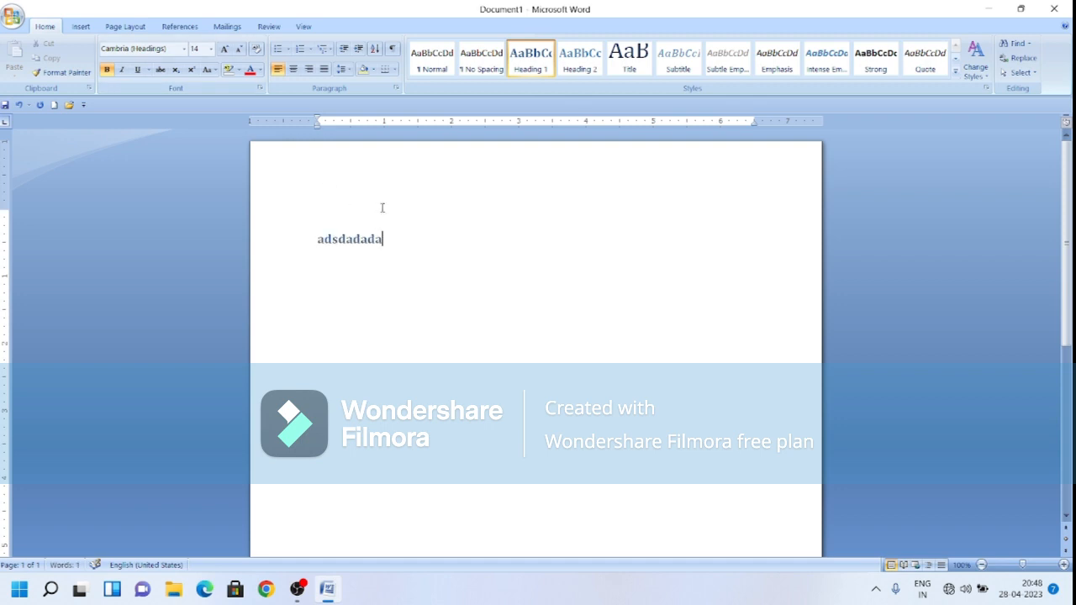
key("BackSpace")
key("ctrl+BackSpace")
left_click(439, 63)
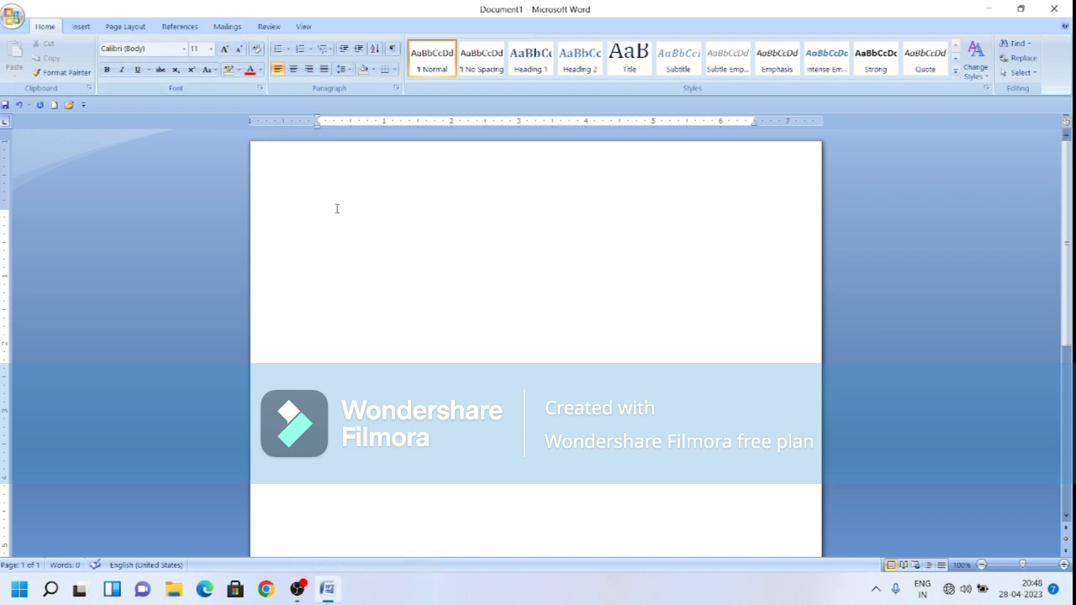
Generate placeholder paragraphs in the empty document with =rand()
type("=rand")
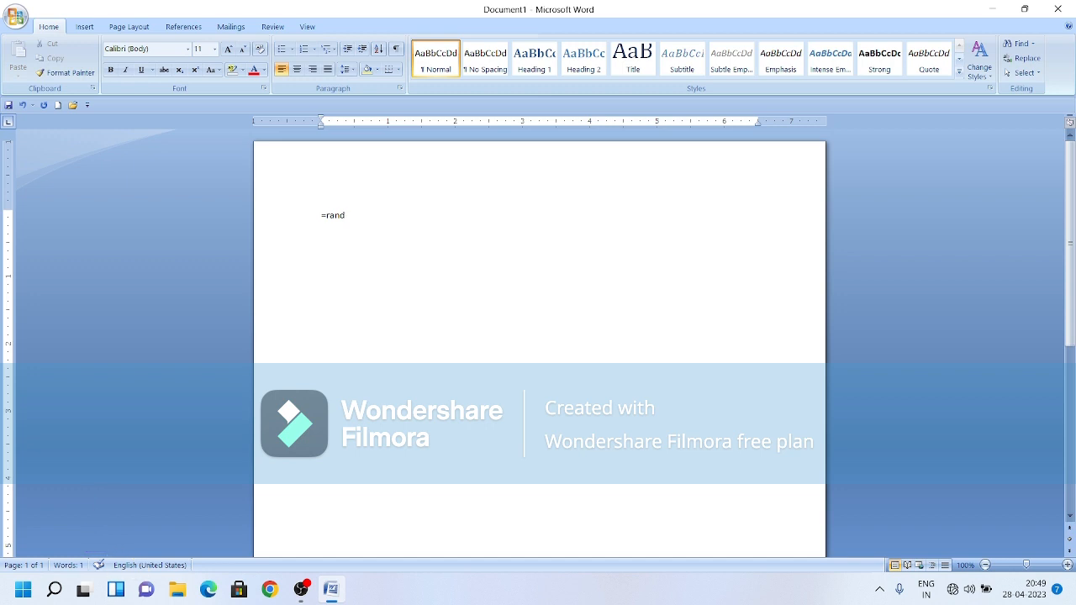
type("()")
key("Return")
scroll(538, 337, "up", 3)
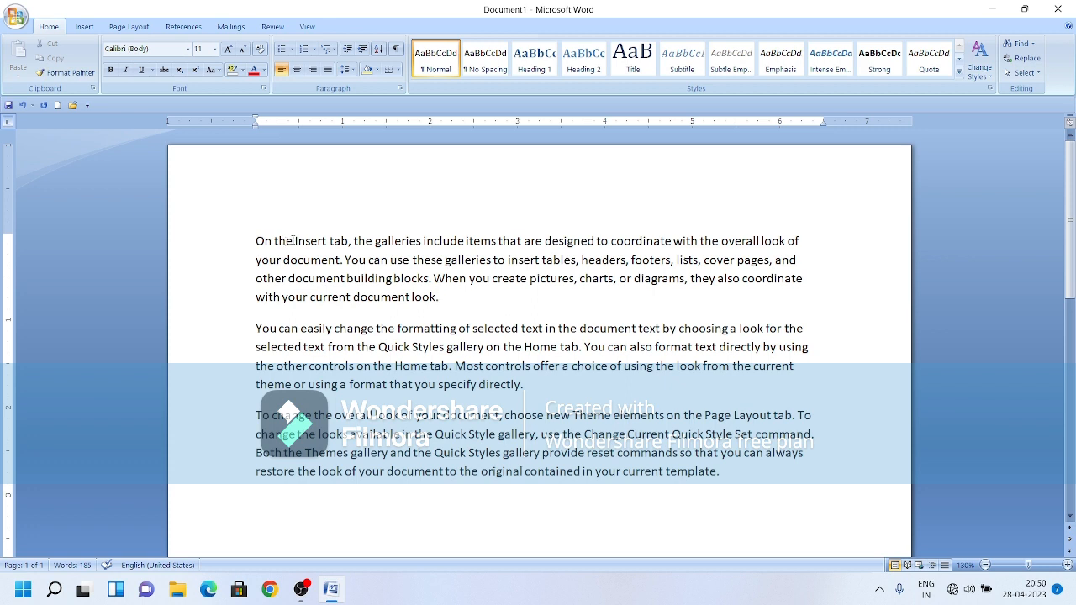
Select the words "On the" at the start of the first paragraph, clear the selection and select them again
left_click_drag(294, 241, 256, 241)
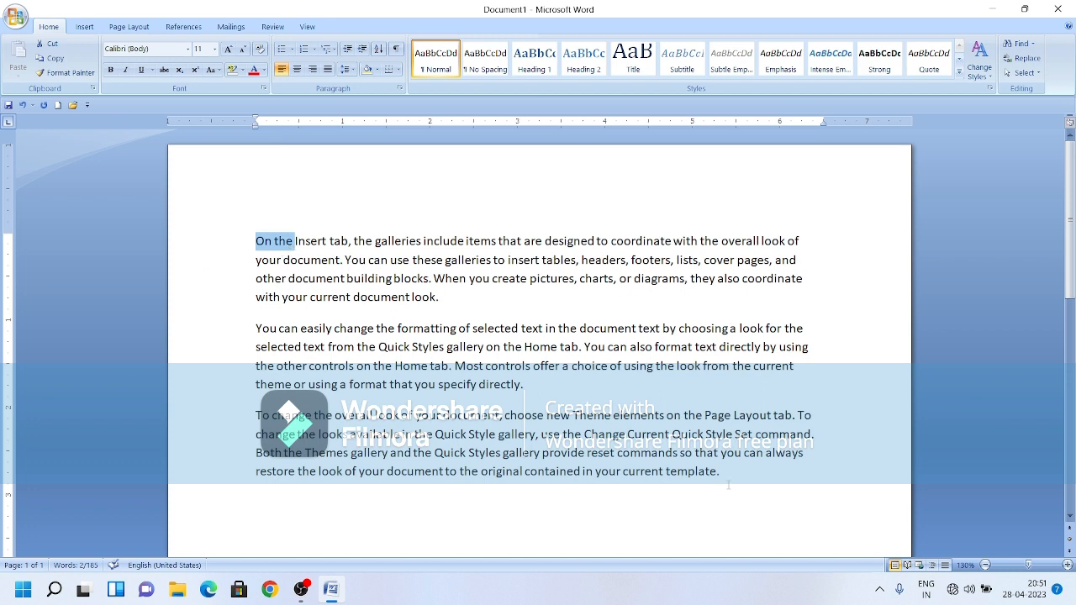
left_click(290, 245)
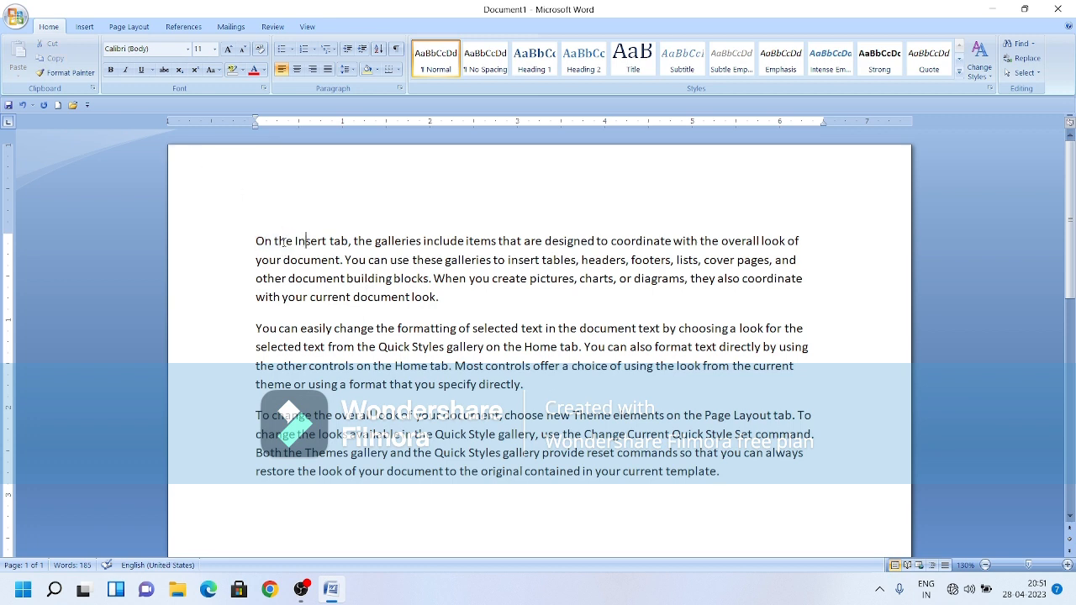
left_click_drag(294, 241, 255, 242)
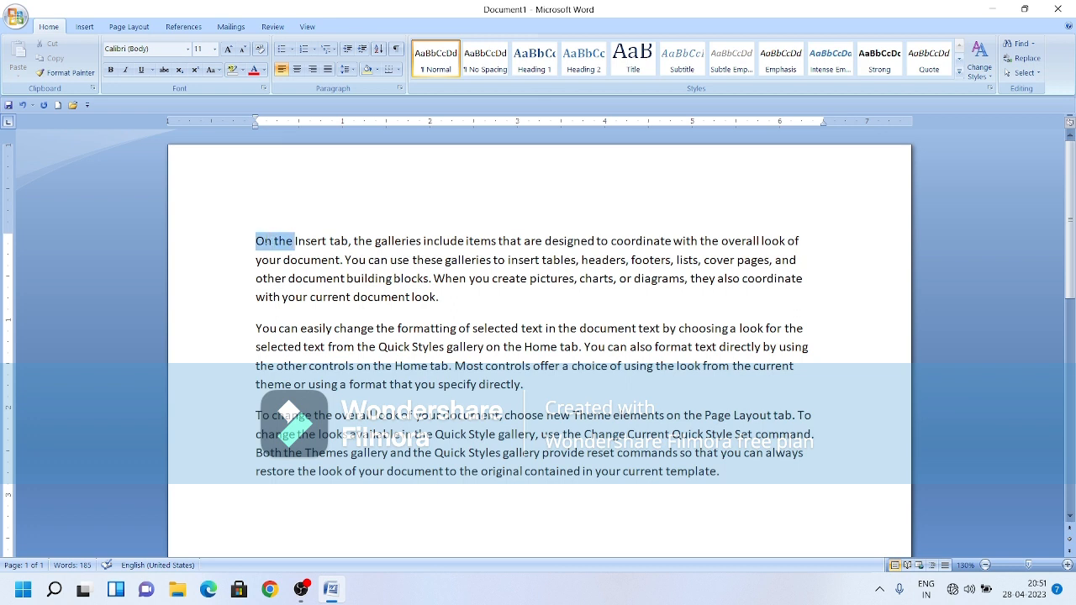
Select the first paragraph's first and second lines in turn, and reselect and deselect "On the"
left_click(233, 243)
left_click(233, 262)
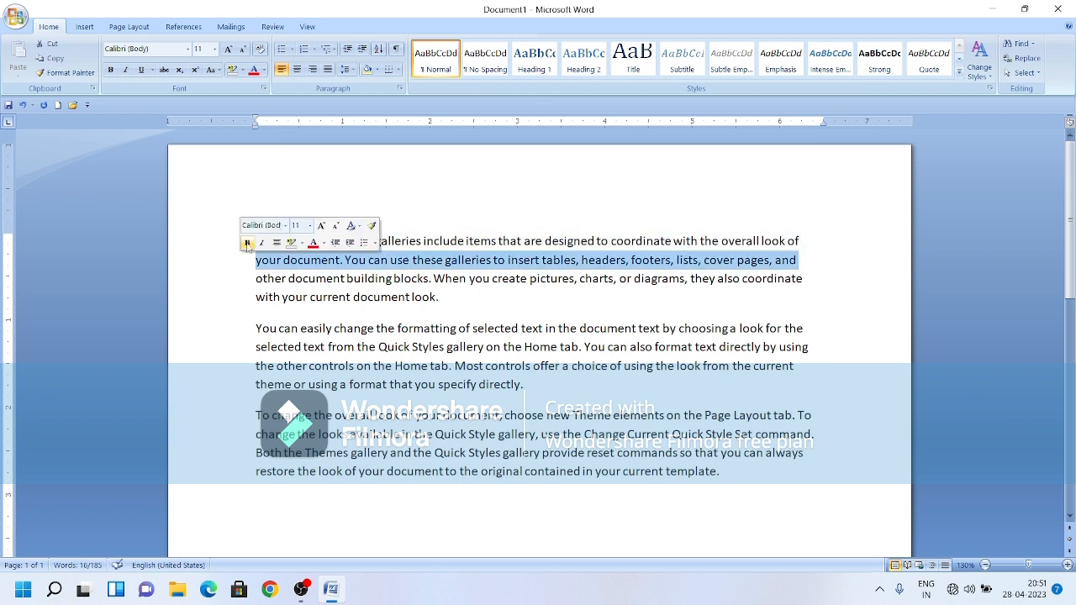
left_click(399, 329)
left_click_drag(256, 241, 294, 241)
left_click(306, 278)
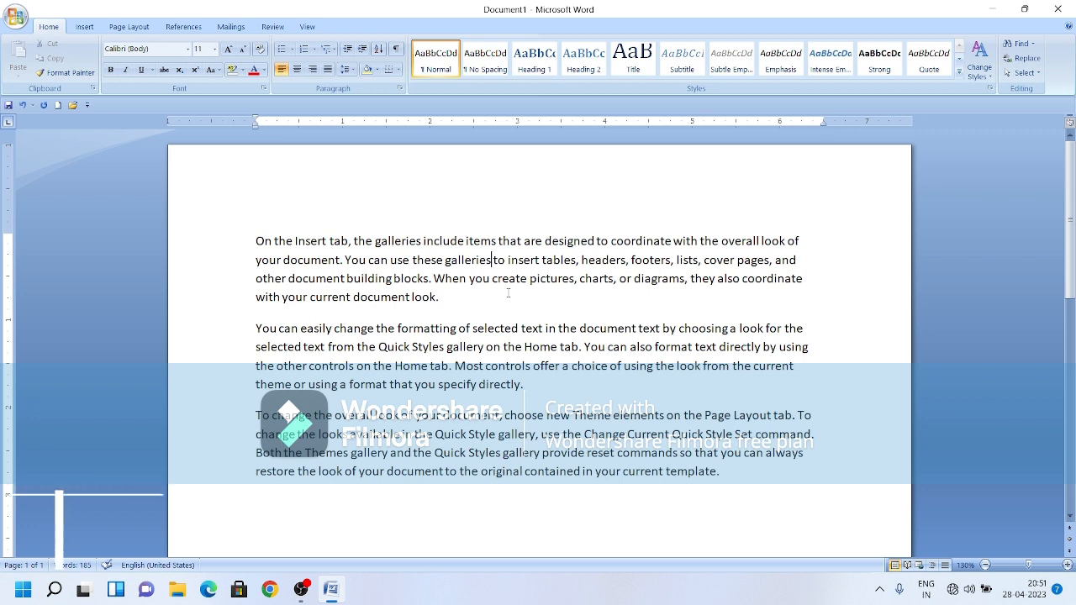
Select the word "galleries" in the first paragraph's second line character by character, and clear the selection
key("shift+Left")
key("shift+Left")
key("shift+Left")
key("shift+Left")
key("shift+Left")
key("shift+Left")
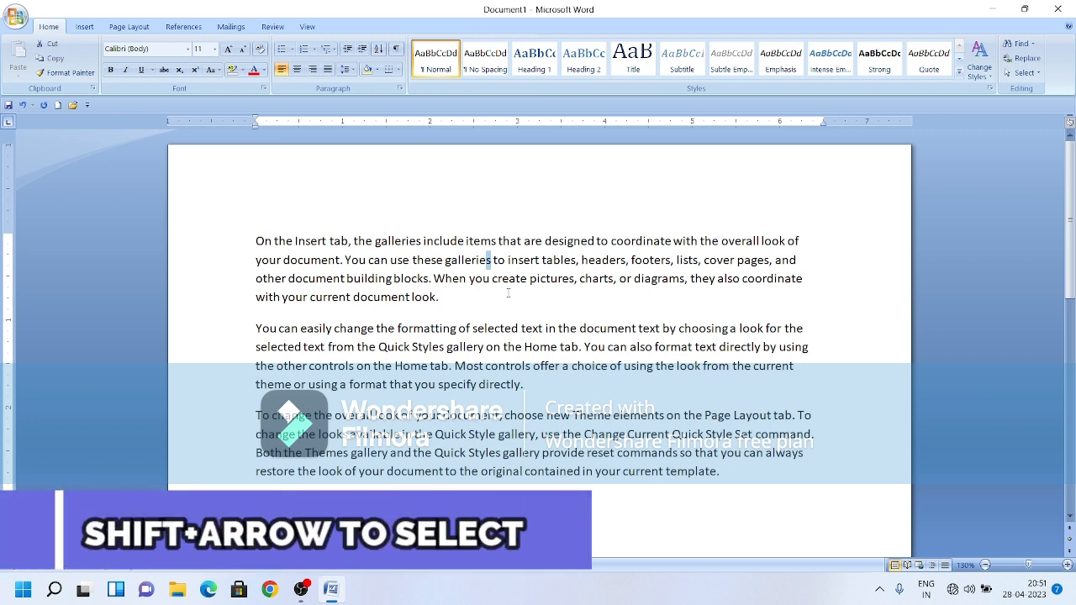
key("shift+Left")
key("shift+Left")
key("shift+Left")
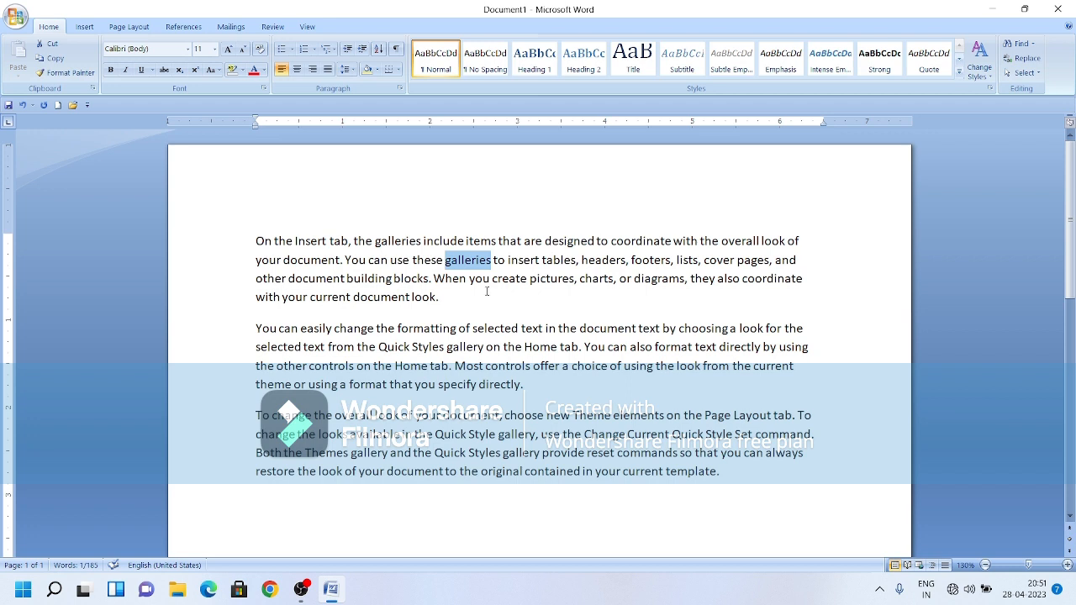
left_click(487, 291)
Cut "On the" from the first paragraph, paste it at the end of the second paragraph, and undo the move
left_click_drag(291, 241, 256, 241)
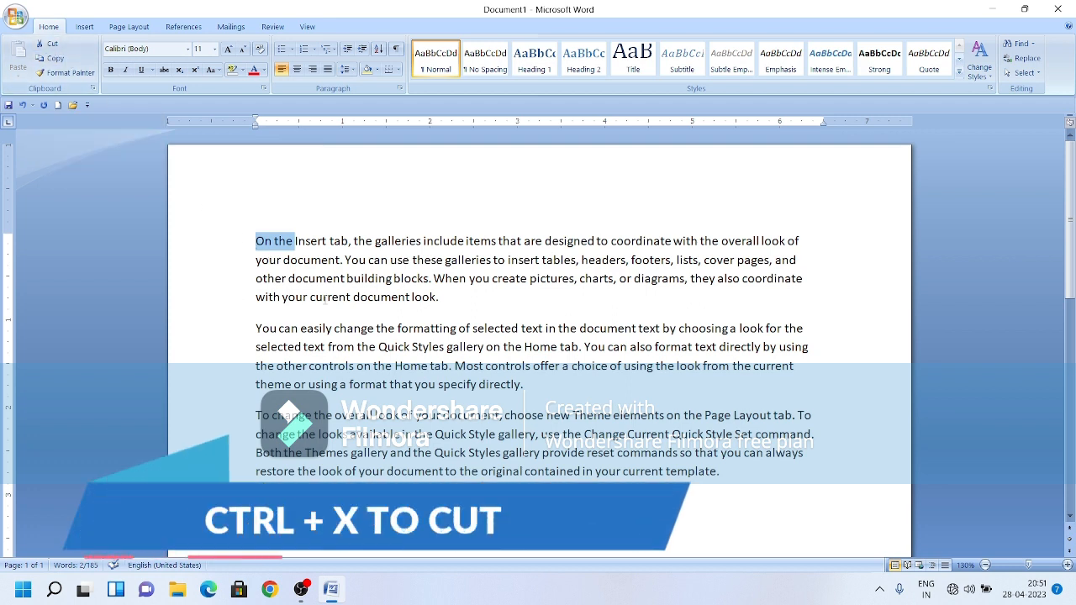
key("ctrl+x")
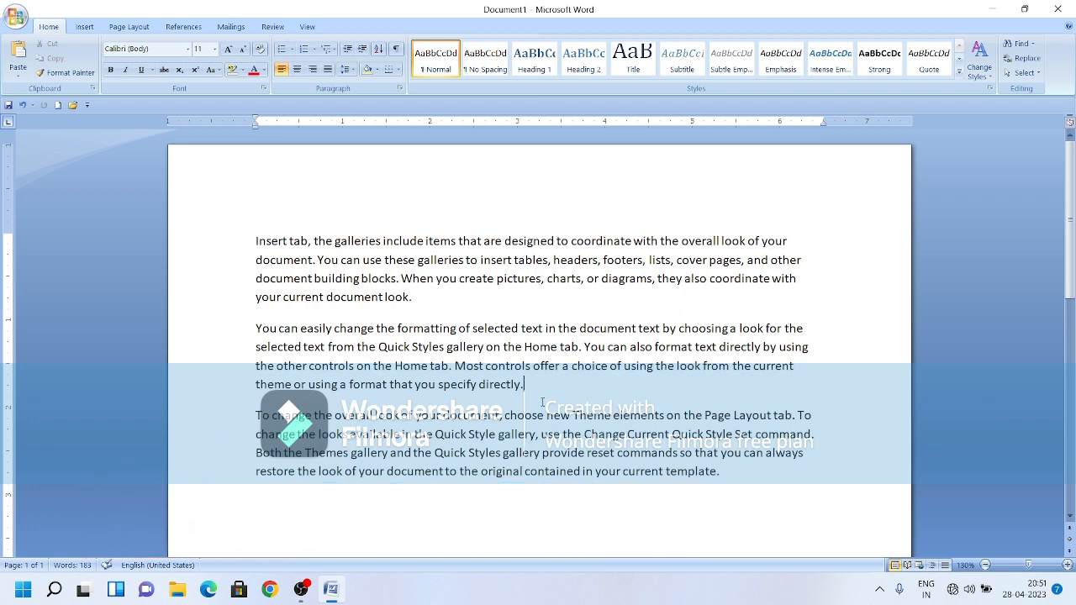
key("ctrl+v")
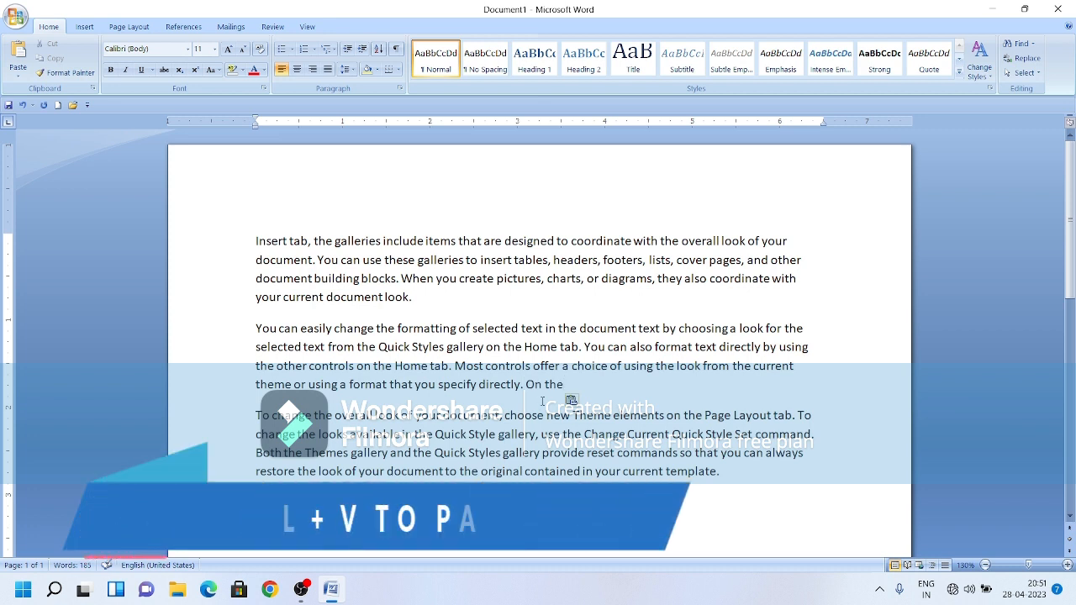
key("ctrl+z")
key("ctrl+z")
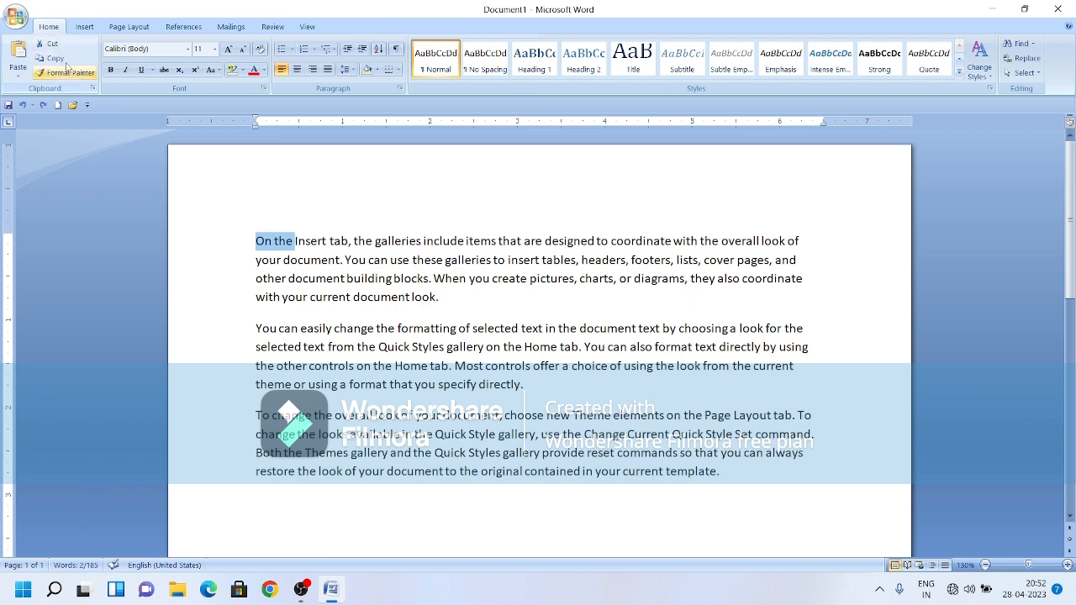
Cut "On the" from the start of the first paragraph and paste it at the end of the third paragraph
left_click(48, 46)
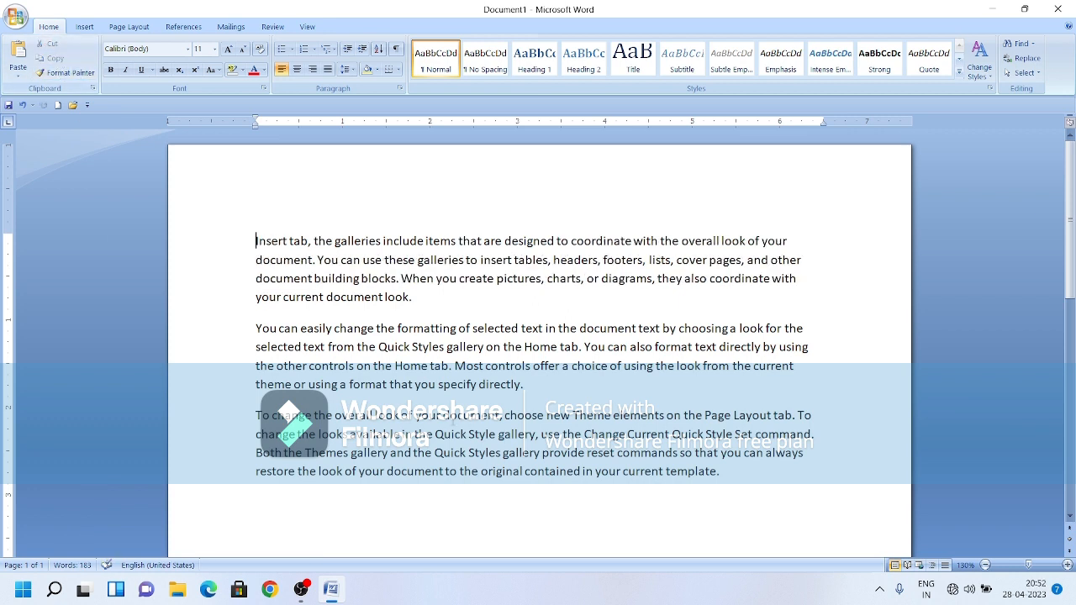
key("ctrl+v")
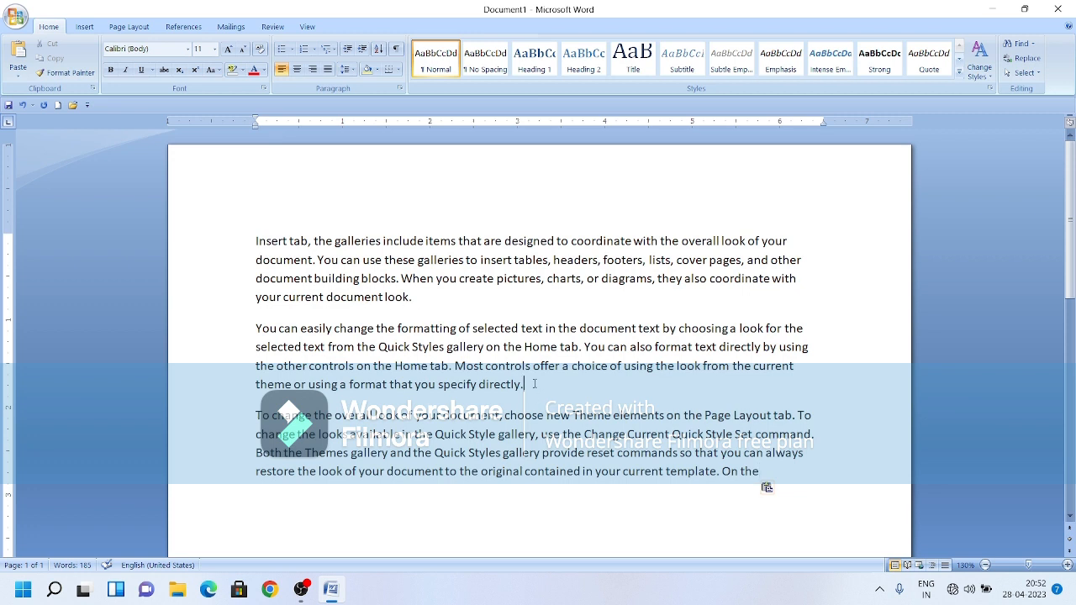
Enter the sample text "sdfdfd" at the end of the second paragraph and delete it
type("sdfdfd")
key("BackSpace")
key("BackSpace")
key("BackSpace")
key("BackSpace")
Copy "look." from the end of the first paragraph and paste it three times after the second paragraph's last sentence
left_click_drag(416, 300, 385, 301)
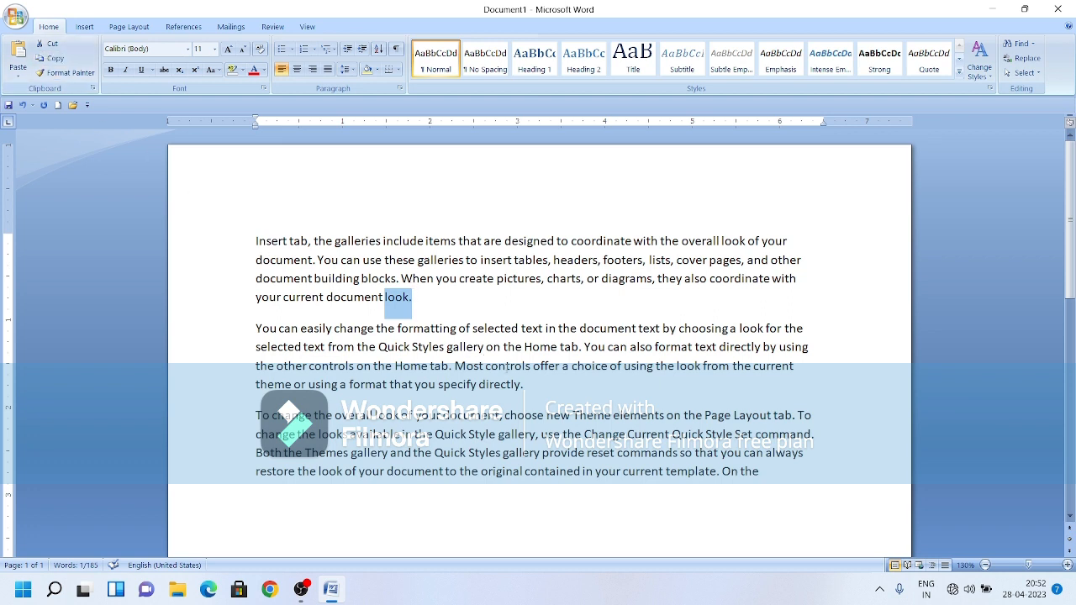
left_click(535, 384)
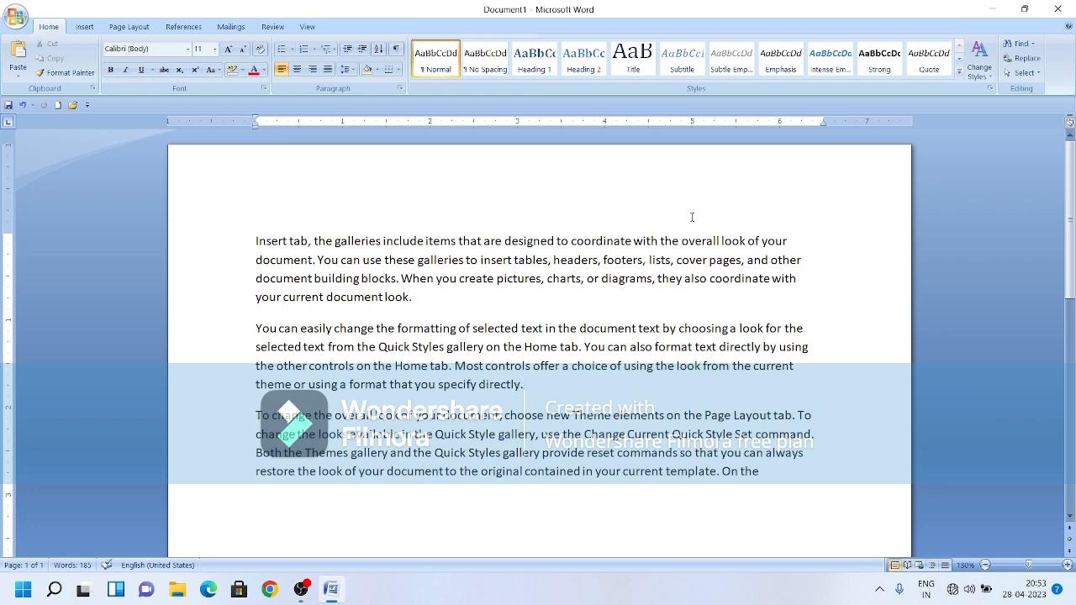
key("ctrl+v")
key("ctrl+v")
left_click(529, 369, "ctrl")
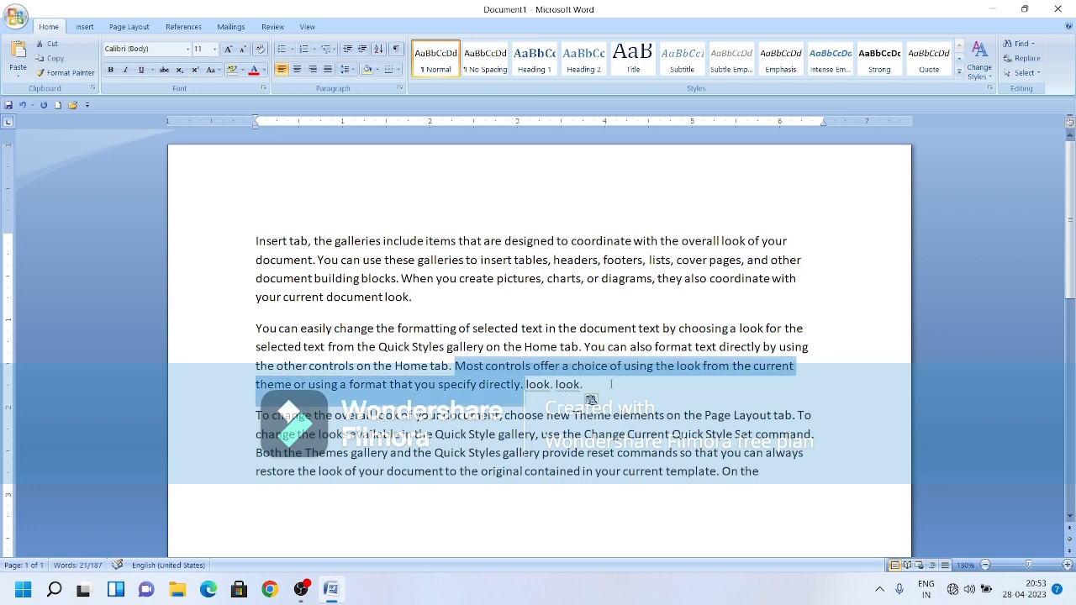
left_click(597, 388)
key("ctrl+v")
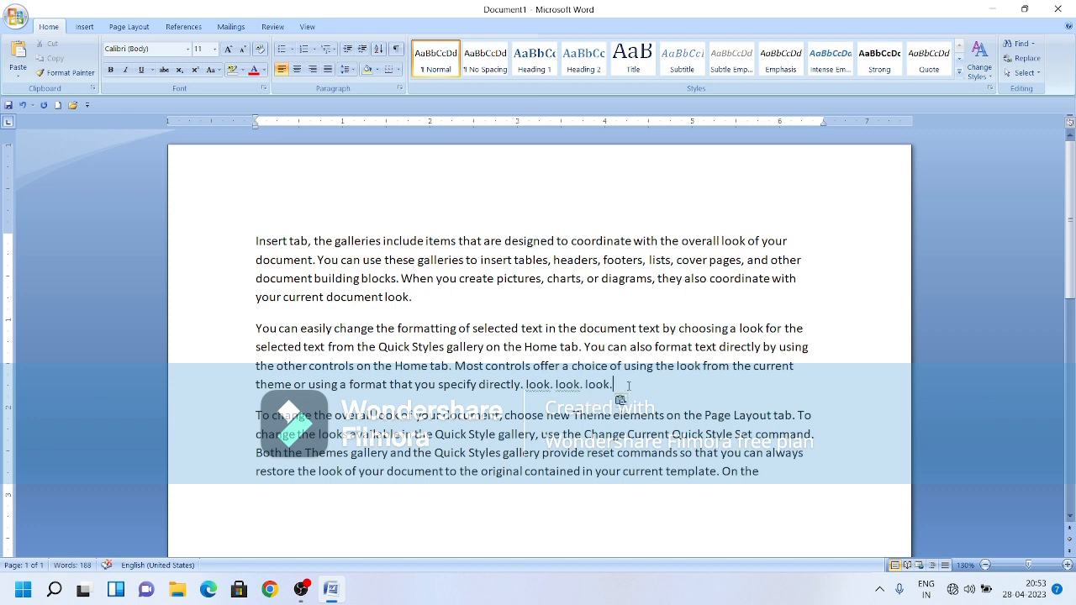
Apply the red font color to the word "coordinate" in the first line of the first paragraph
left_click(272, 242)
left_click_drag(633, 241, 571, 241)
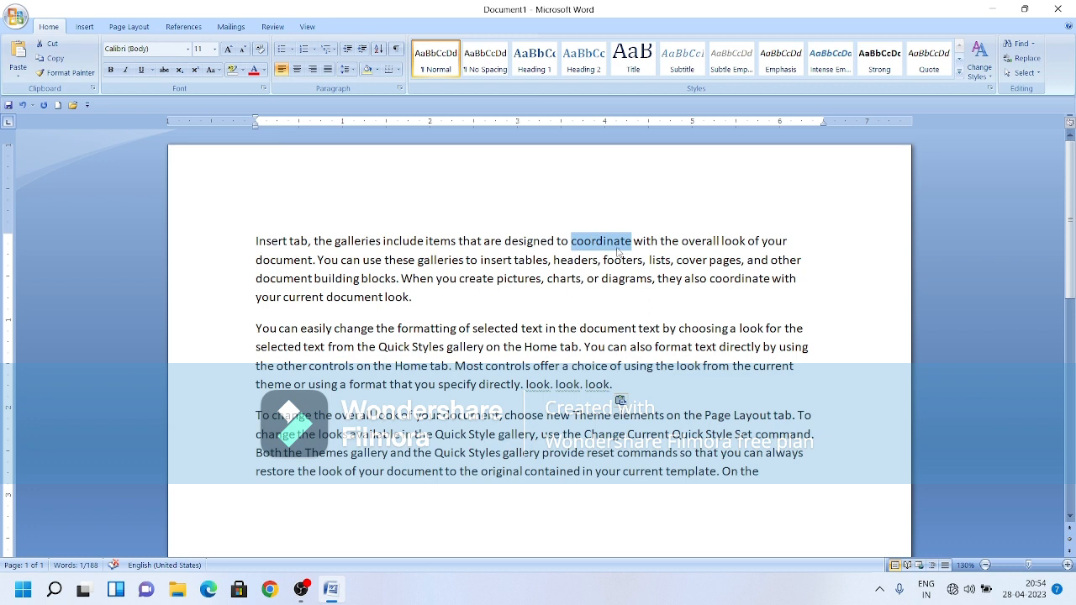
left_click(253, 70)
left_click(619, 294)
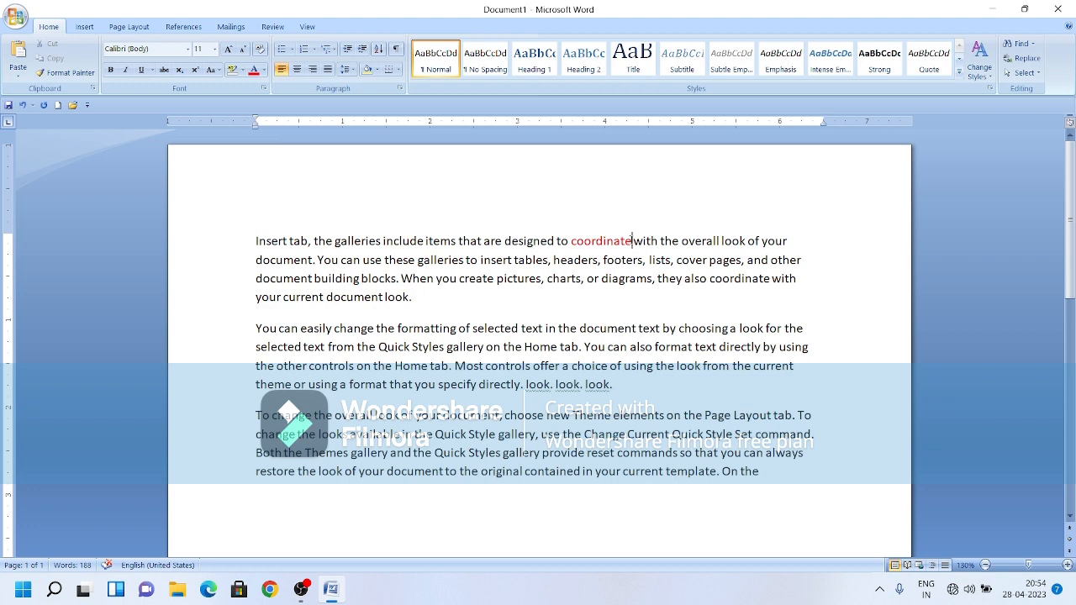
Format the word "coordinate" in the first line as red, bold and italic at size 14
left_click_drag(633, 242, 574, 246)
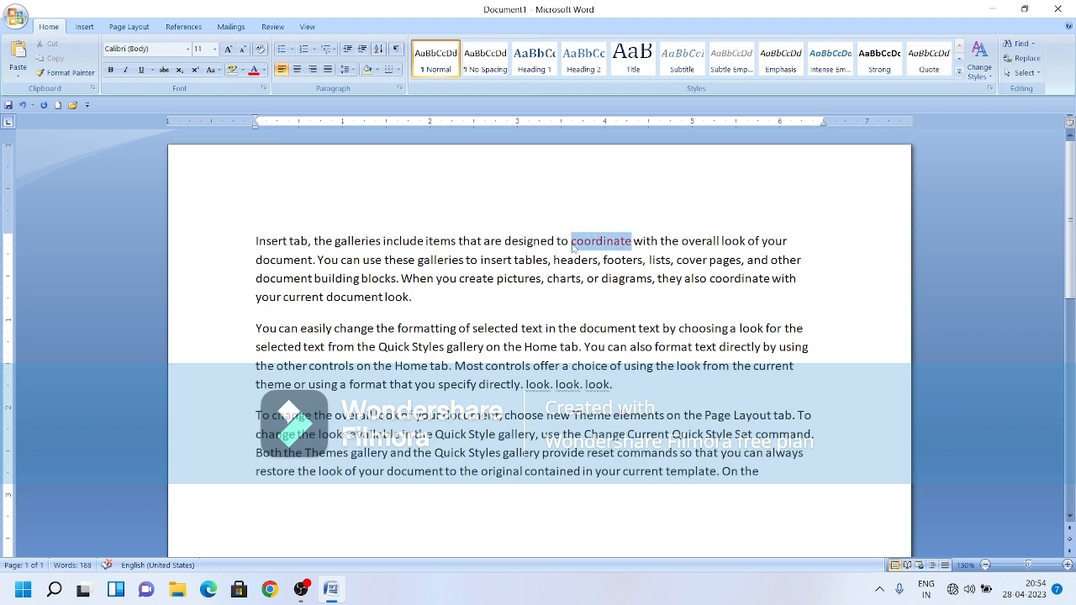
left_click(264, 70)
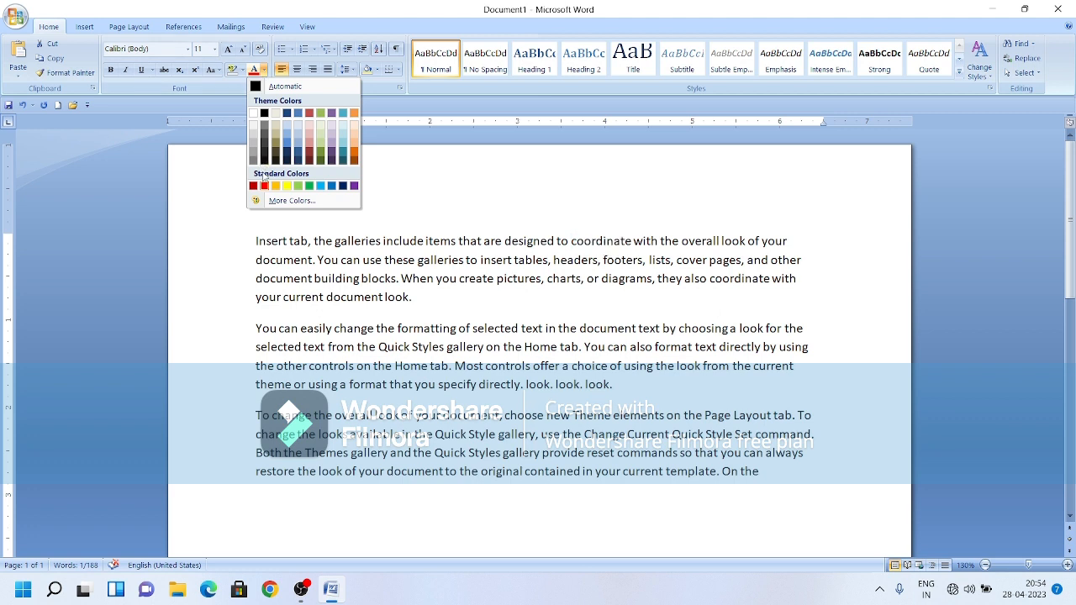
left_click(265, 185)
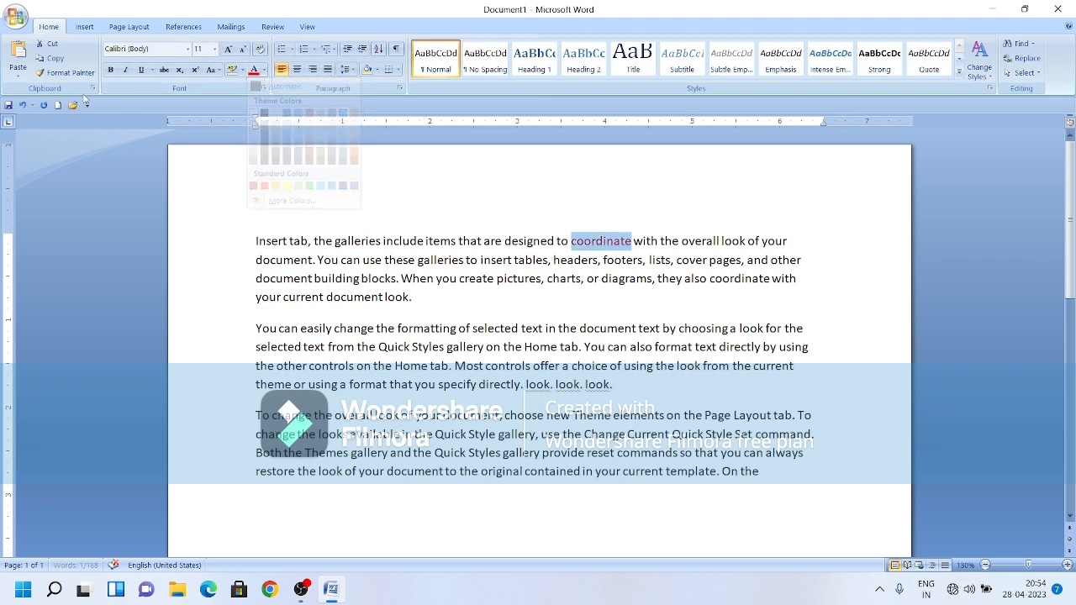
left_click(126, 69)
left_click_drag(653, 284, 597, 285)
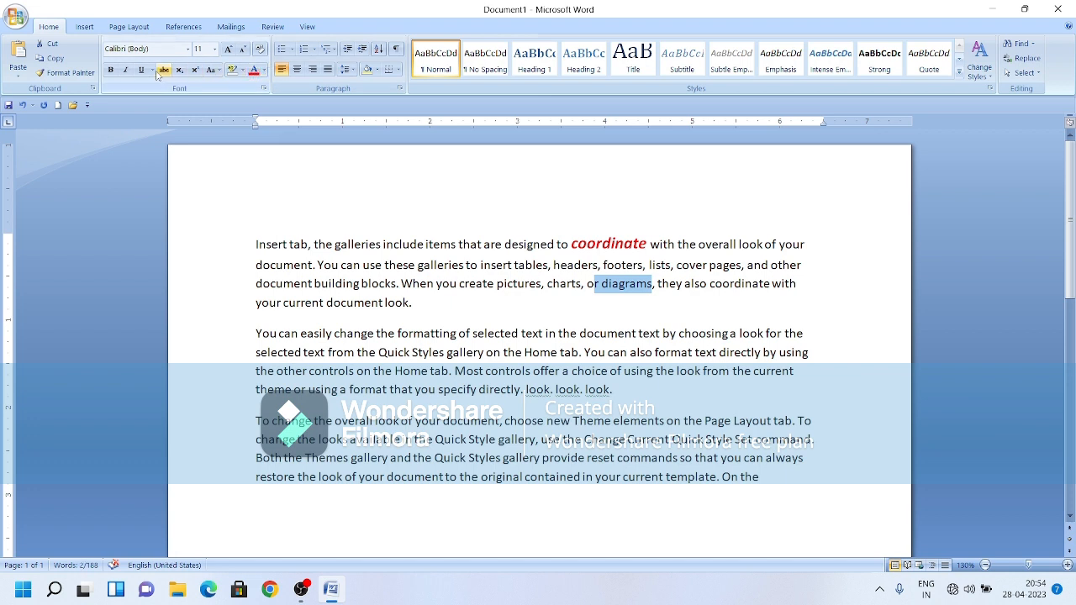
left_click(738, 265)
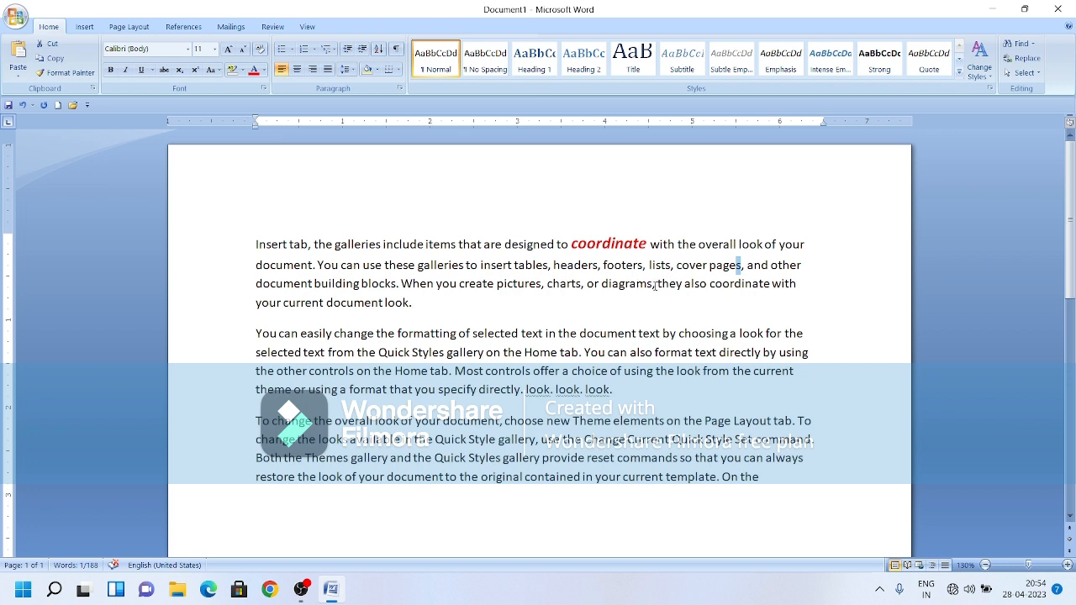
left_click_drag(656, 284, 601, 284)
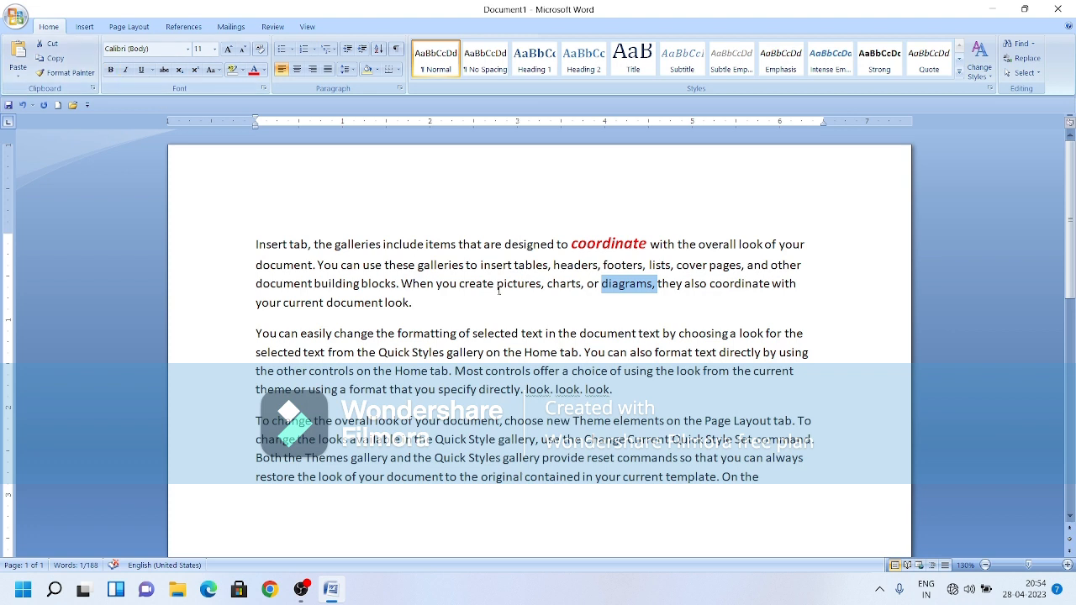
left_click(669, 284)
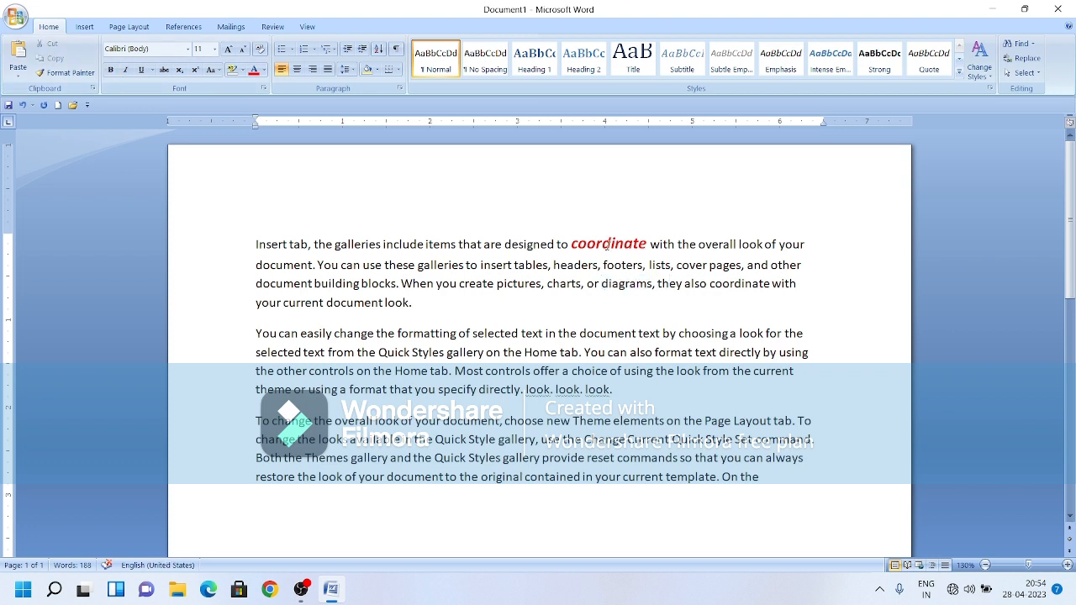
Copy the formatting of "coordinate" onto "Insert tab," at the start of the first paragraph with Format Painter
left_click(617, 243)
left_click_drag(646, 245, 574, 252)
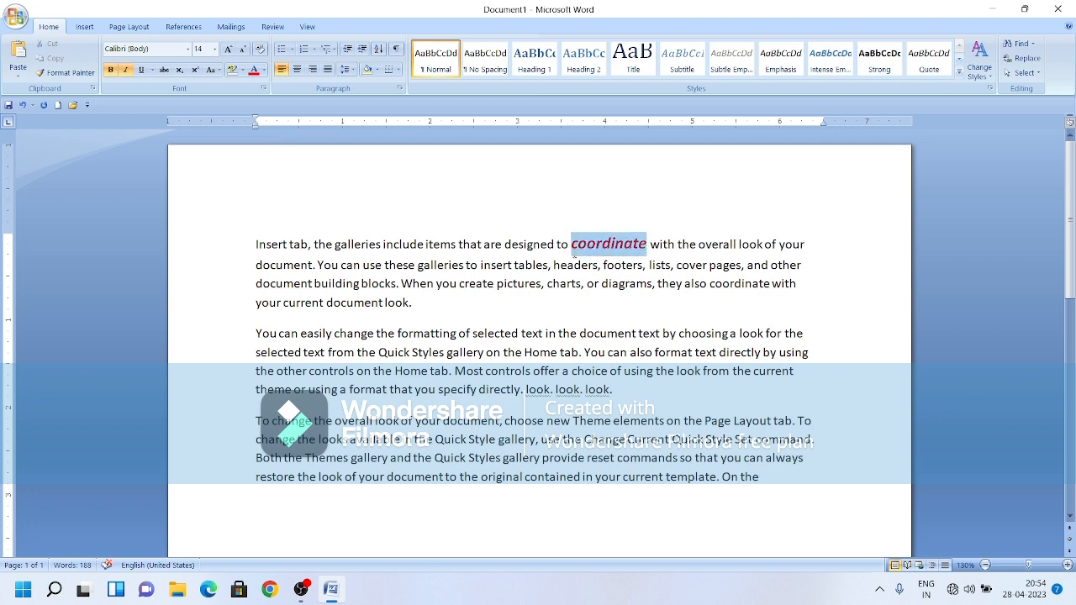
left_click(66, 73)
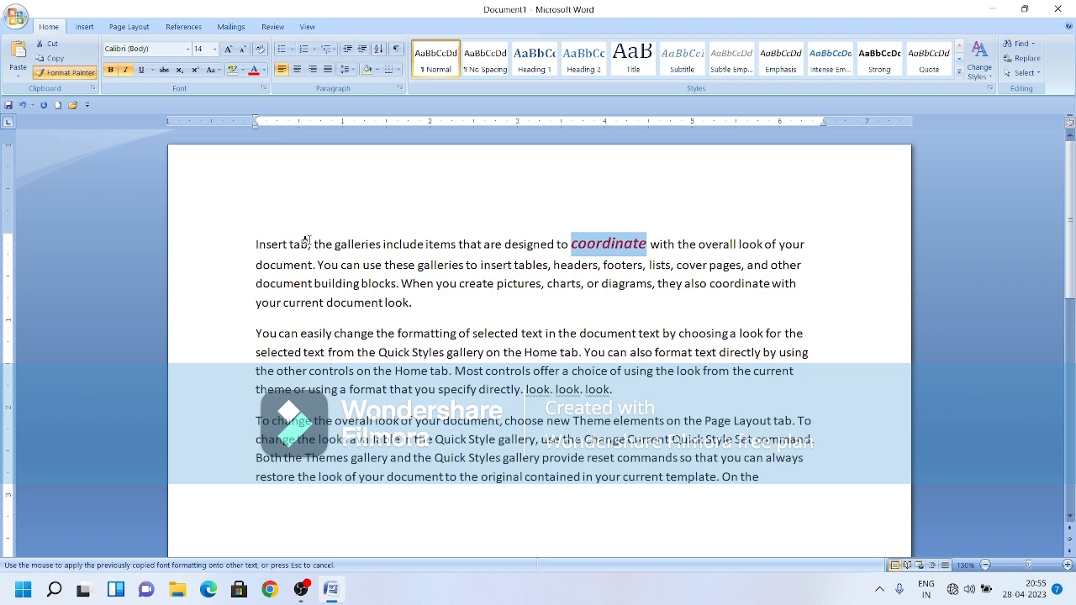
left_click_drag(312, 243, 263, 243)
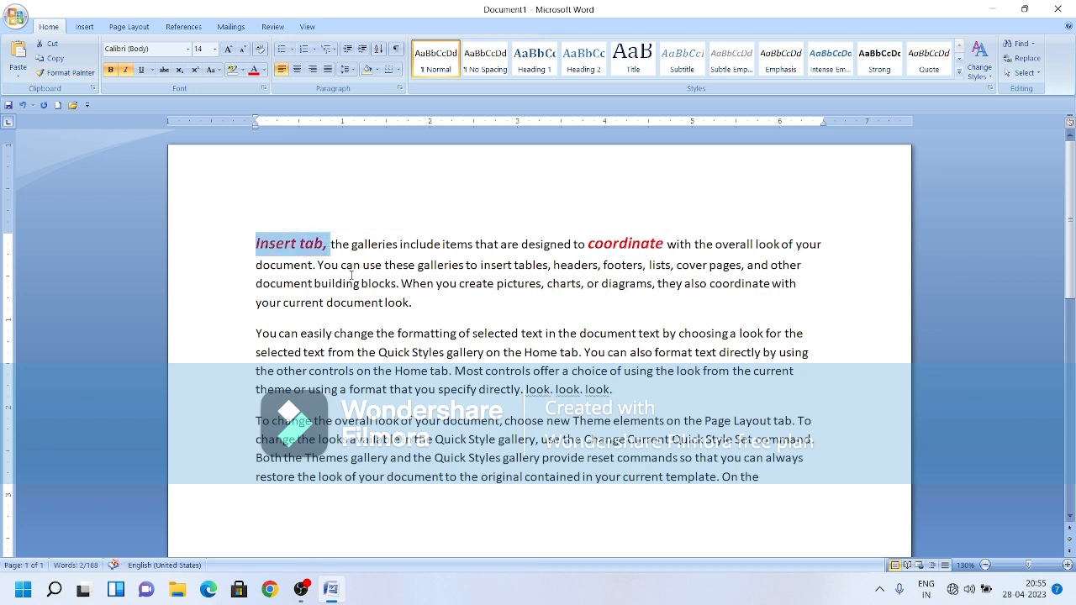
left_click(388, 284)
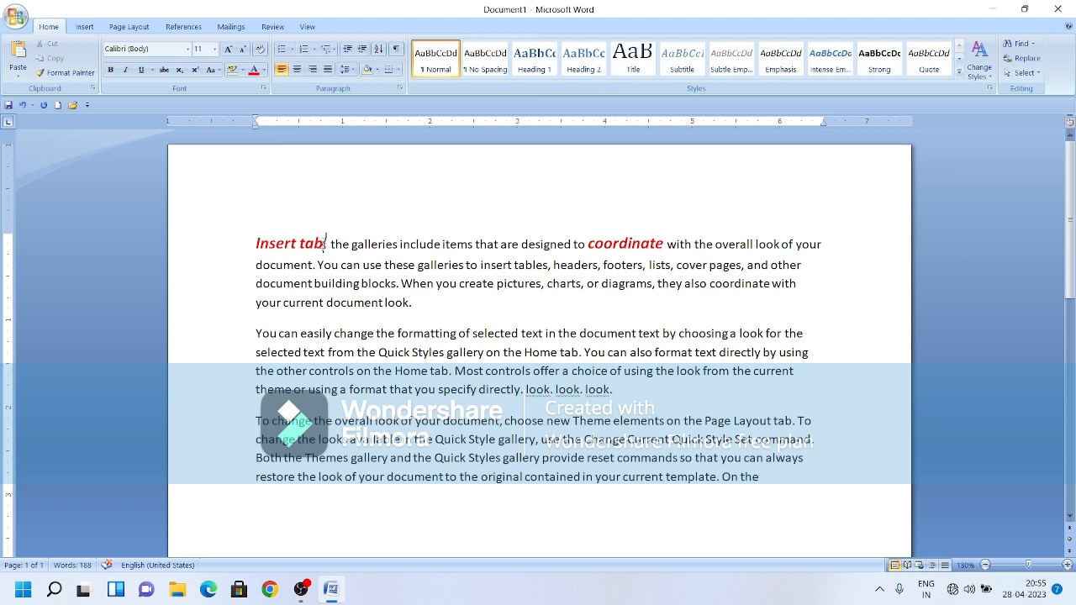
Use a locked Format Painter to apply the "Insert tab" formatting to several phrases in the second and third paragraphs, and switch it off
left_click_drag(325, 244, 256, 244)
left_click_drag(326, 244, 250, 245)
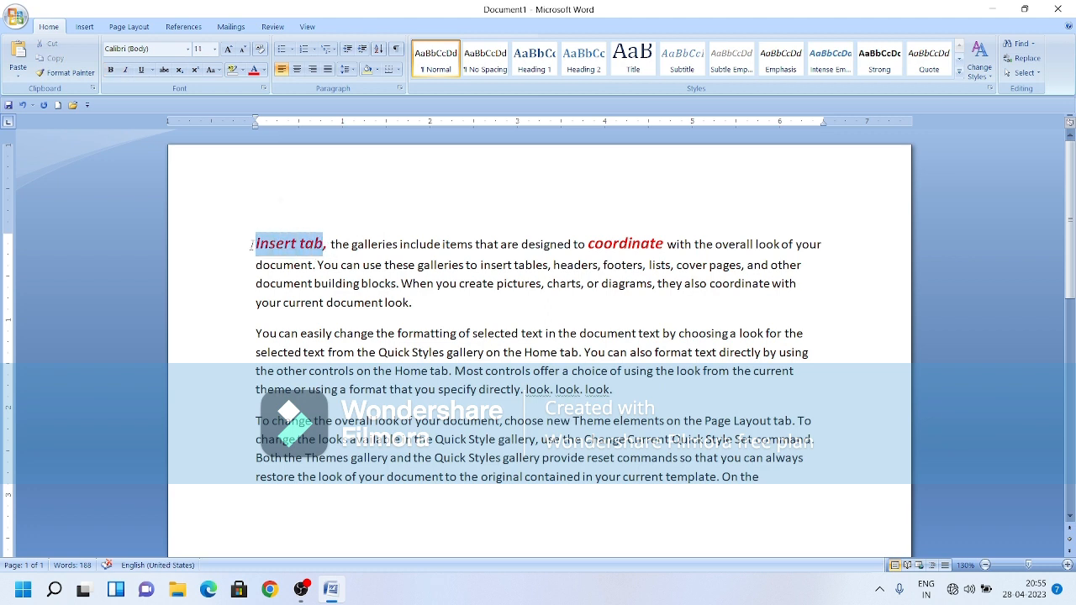
left_click(67, 73)
scroll(486, 339, "down", 1)
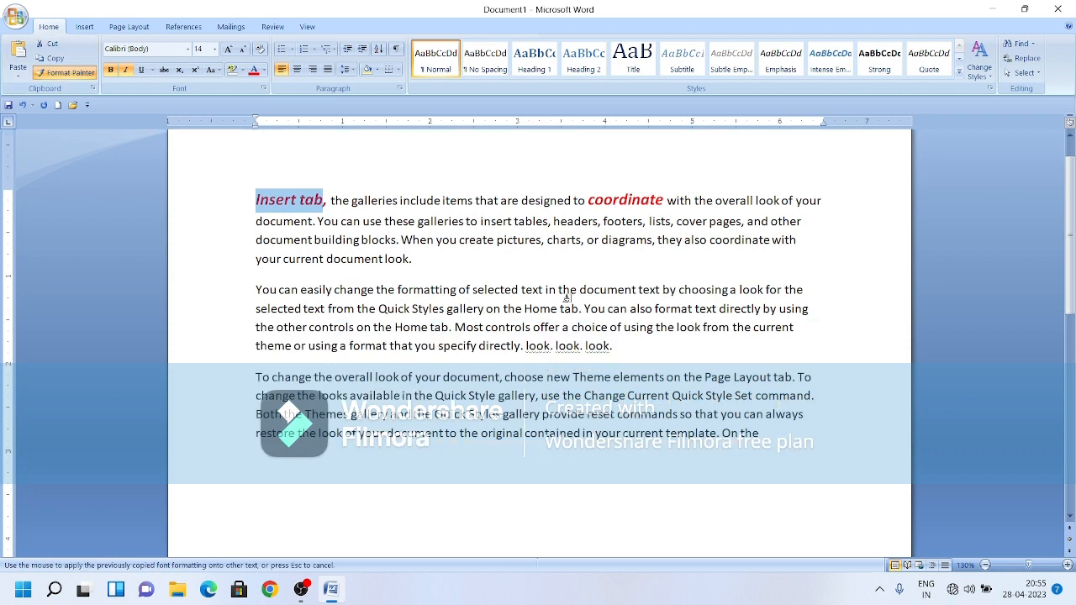
left_click(799, 289)
left_click_drag(795, 288, 784, 290)
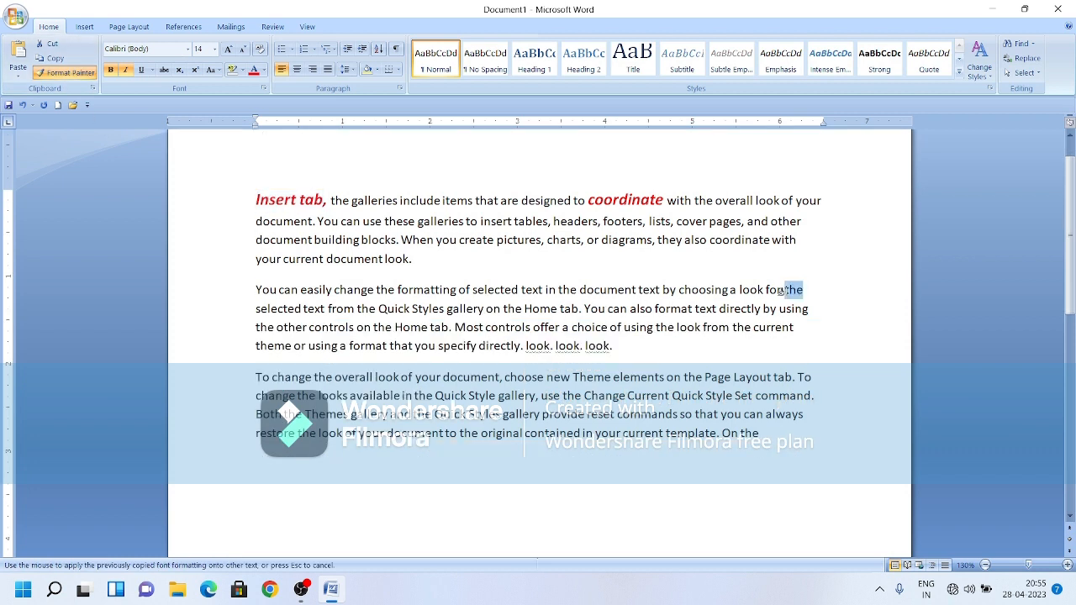
left_click_drag(559, 315, 503, 315)
left_click_drag(376, 315, 304, 315)
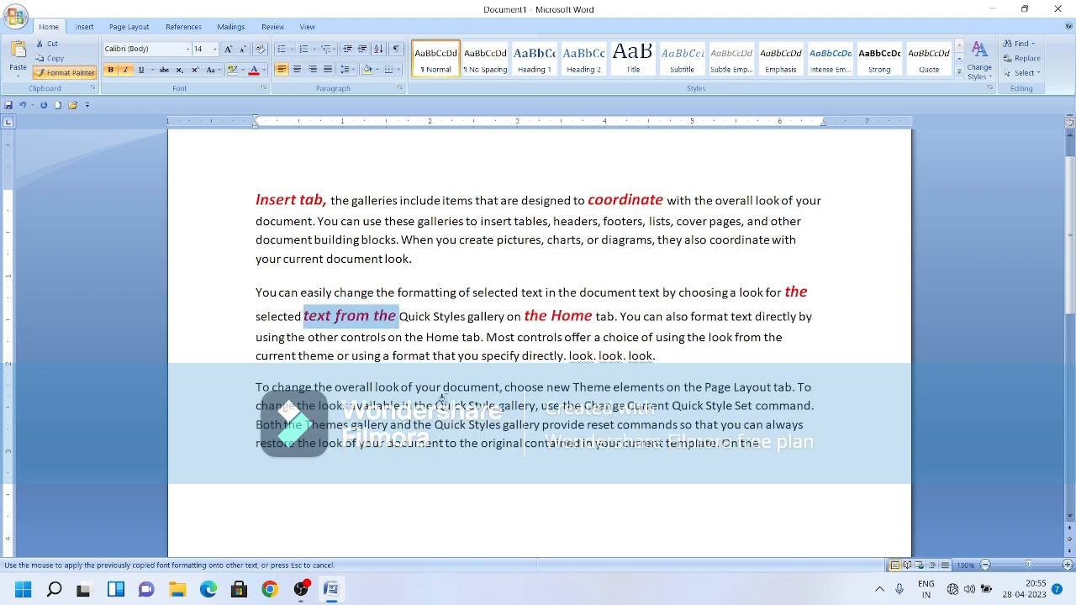
left_click_drag(459, 405, 375, 389)
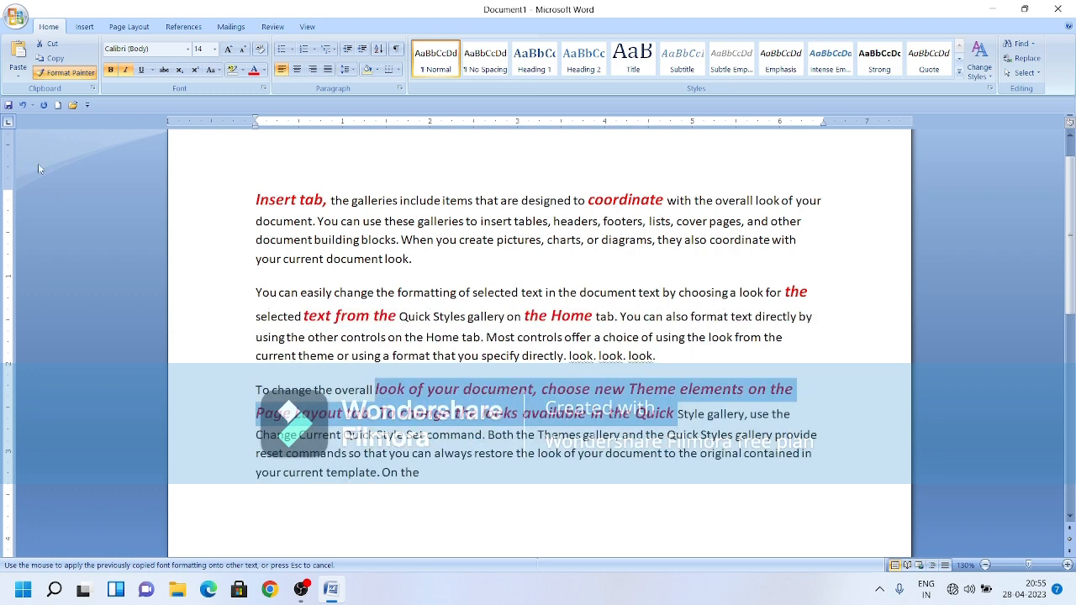
left_click(75, 73)
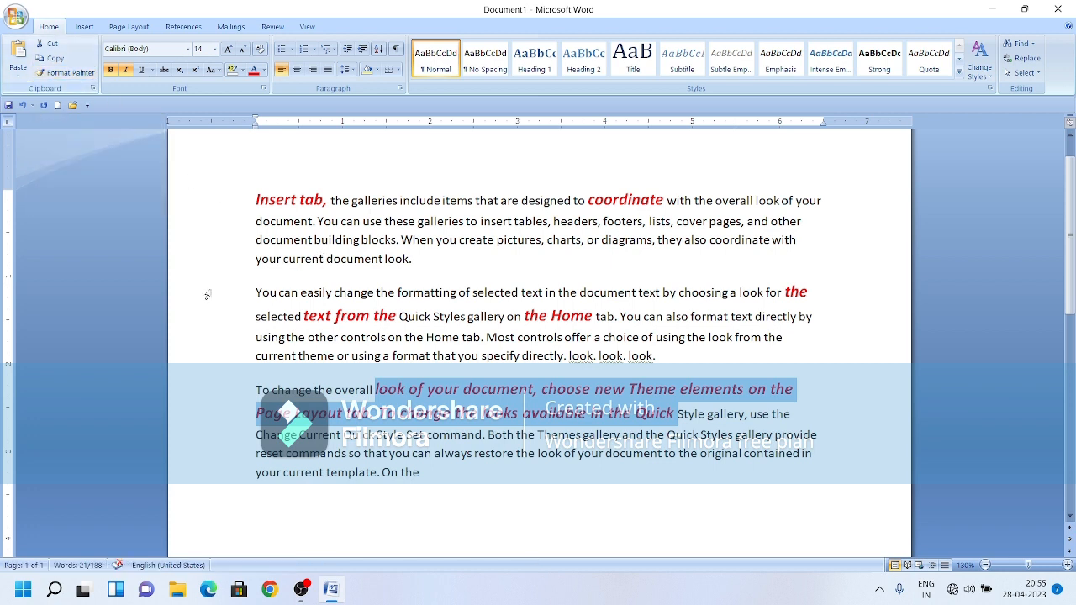
left_click(660, 340)
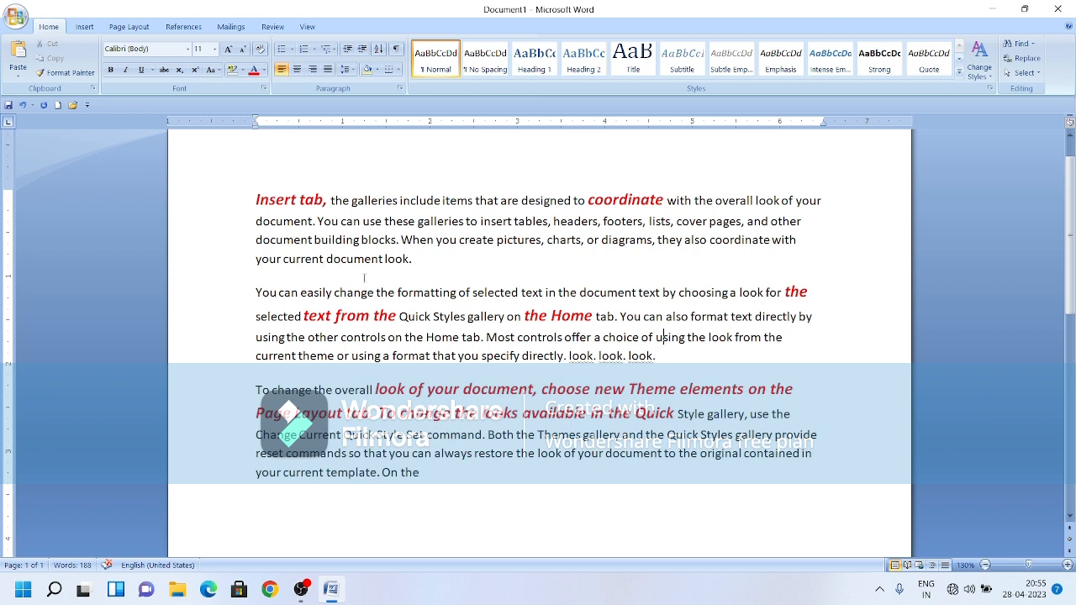
Show the Office Clipboard, copy "your" from the first paragraph's last line and paste it at the end of that paragraph
left_click(93, 88)
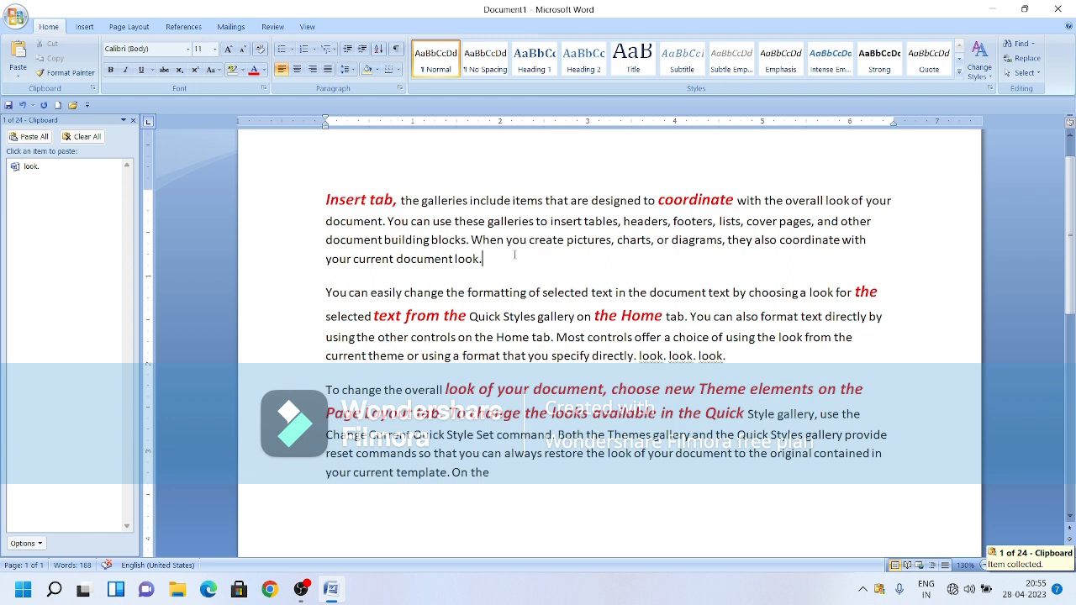
left_click(352, 259)
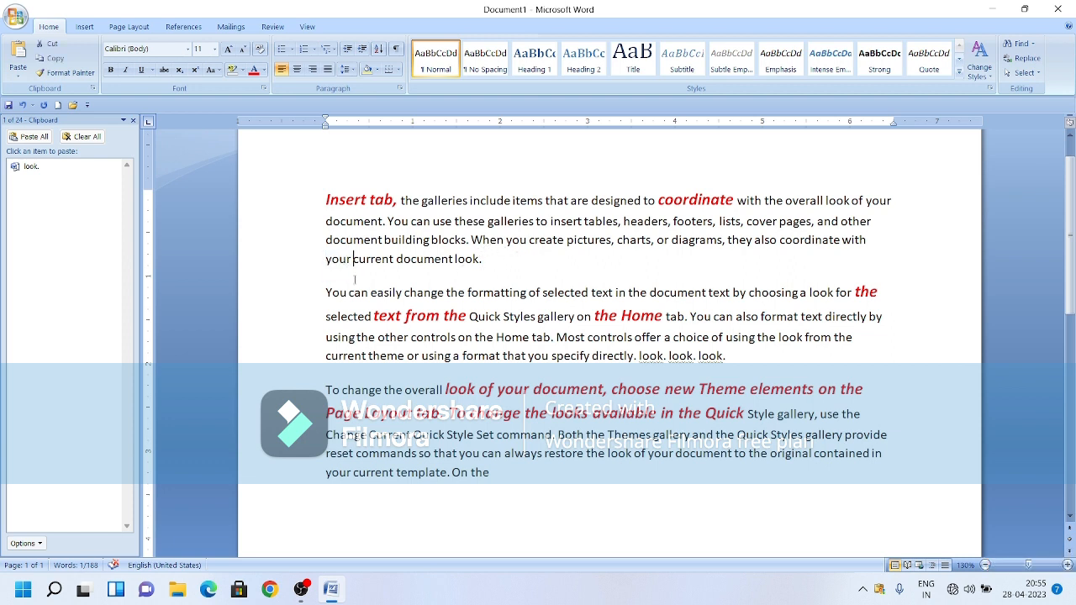
left_click_drag(352, 260, 327, 261)
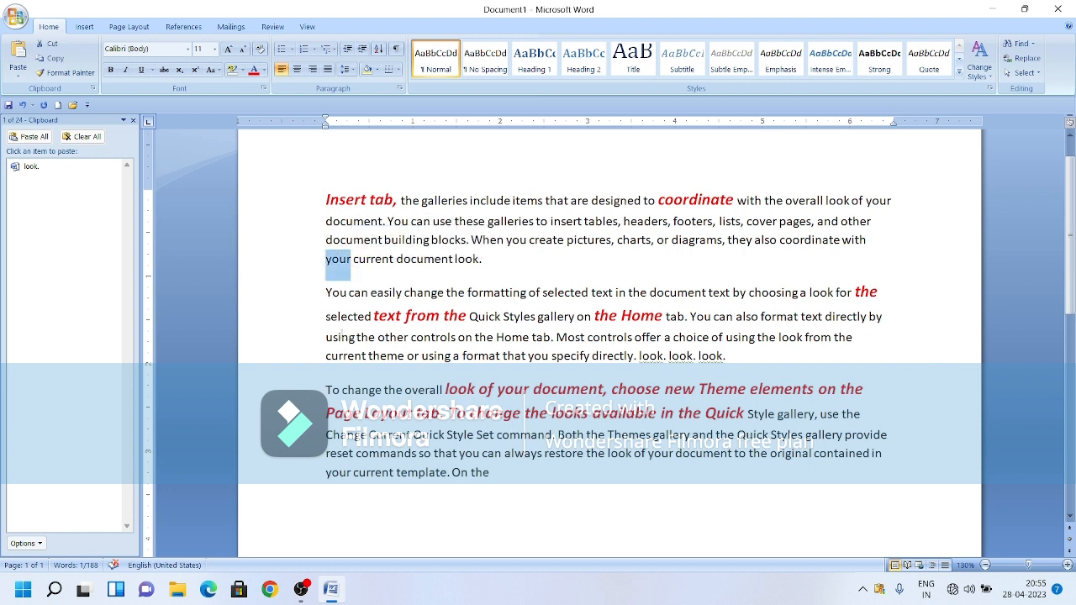
key("ctrl+c")
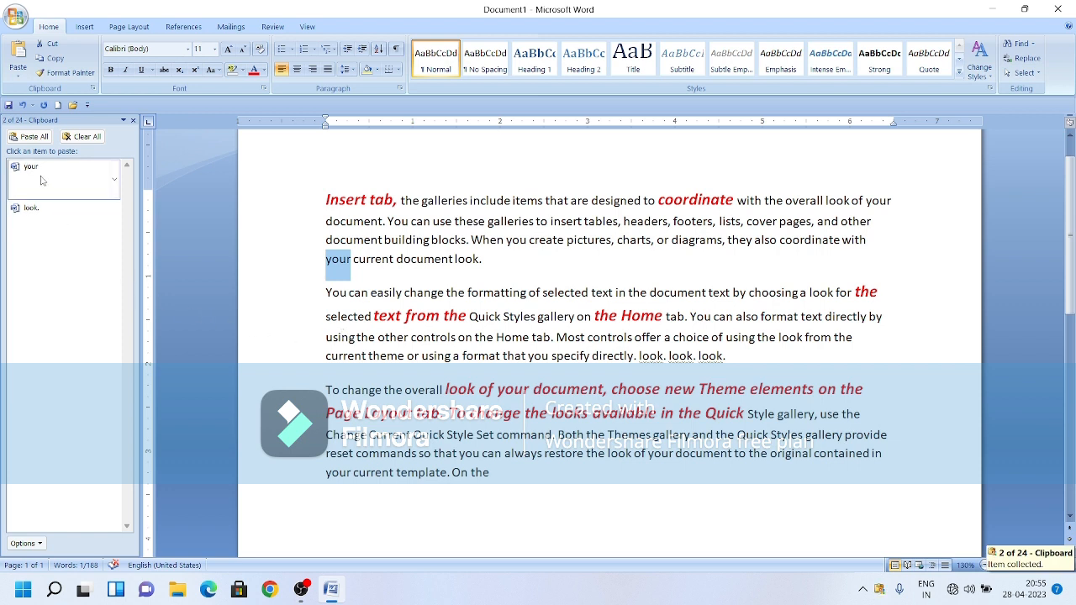
left_click(502, 268)
key("ctrl+v")
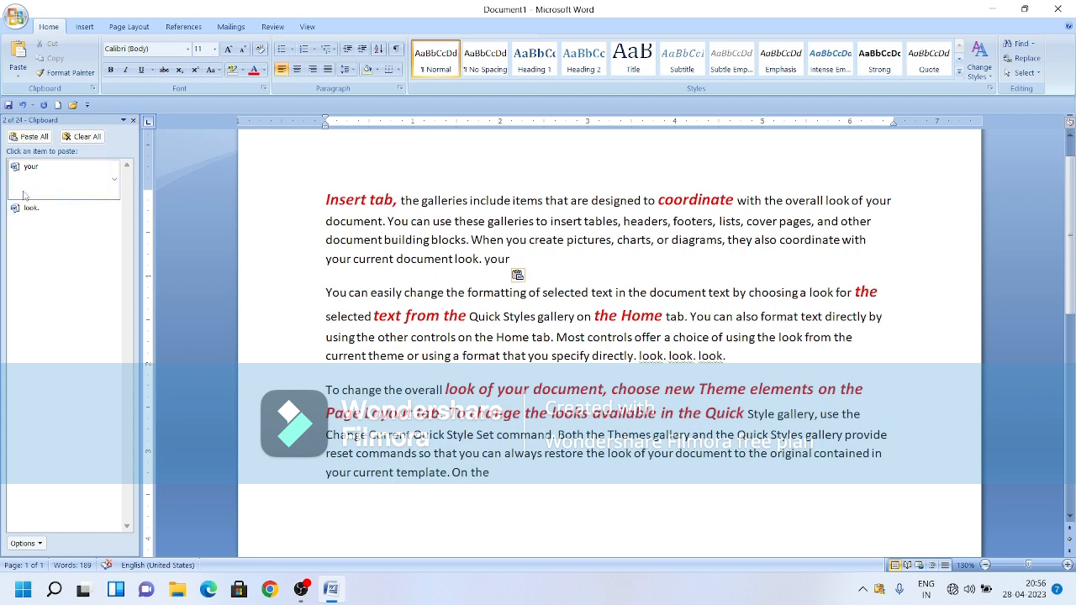
Clear all collected items from the Office Clipboard and close it
left_click(82, 137)
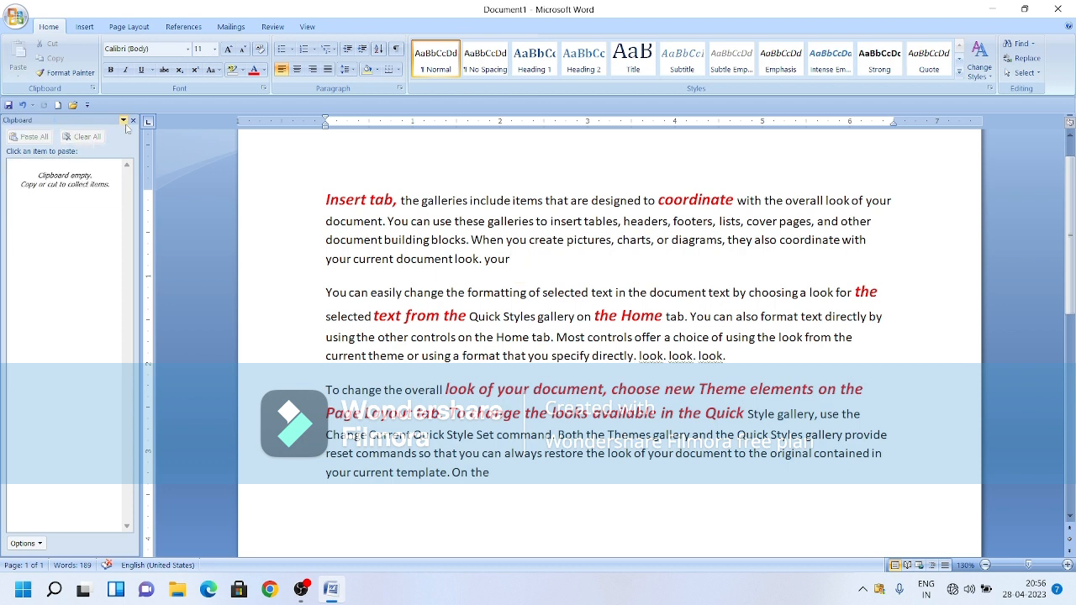
left_click(133, 121)
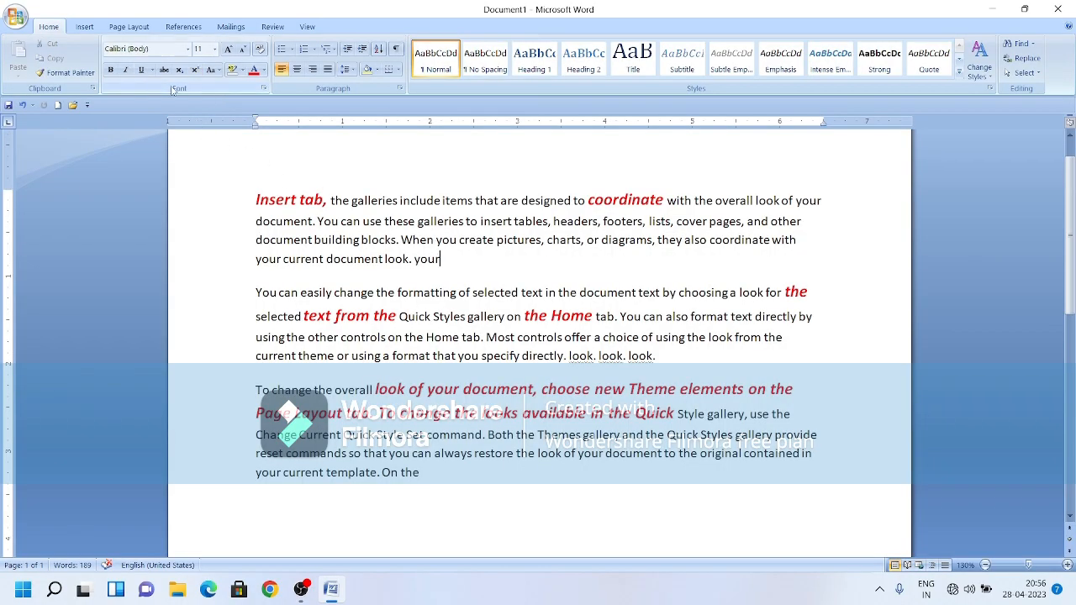
Set the first two paragraphs to the Cambria (Headings) font at size 18
left_click_drag(434, 240, 417, 222)
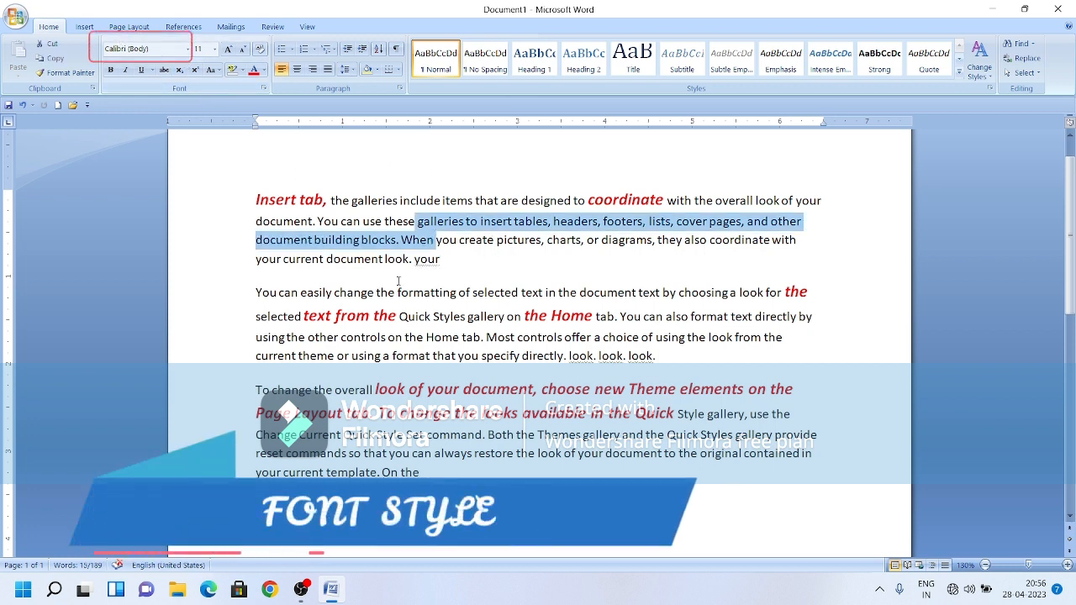
left_click_drag(656, 356, 256, 199)
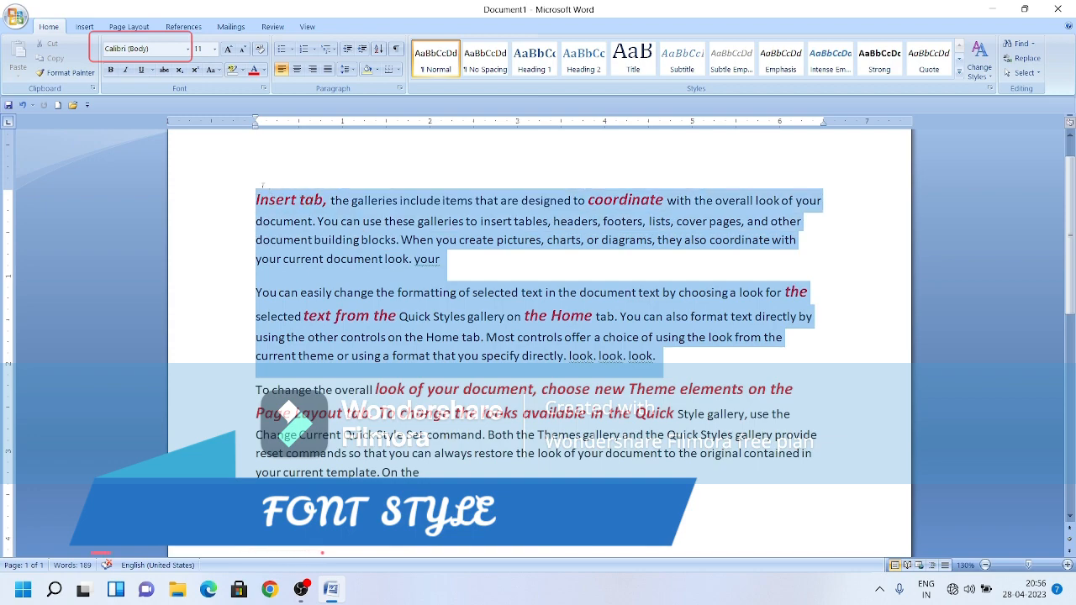
left_click(188, 51)
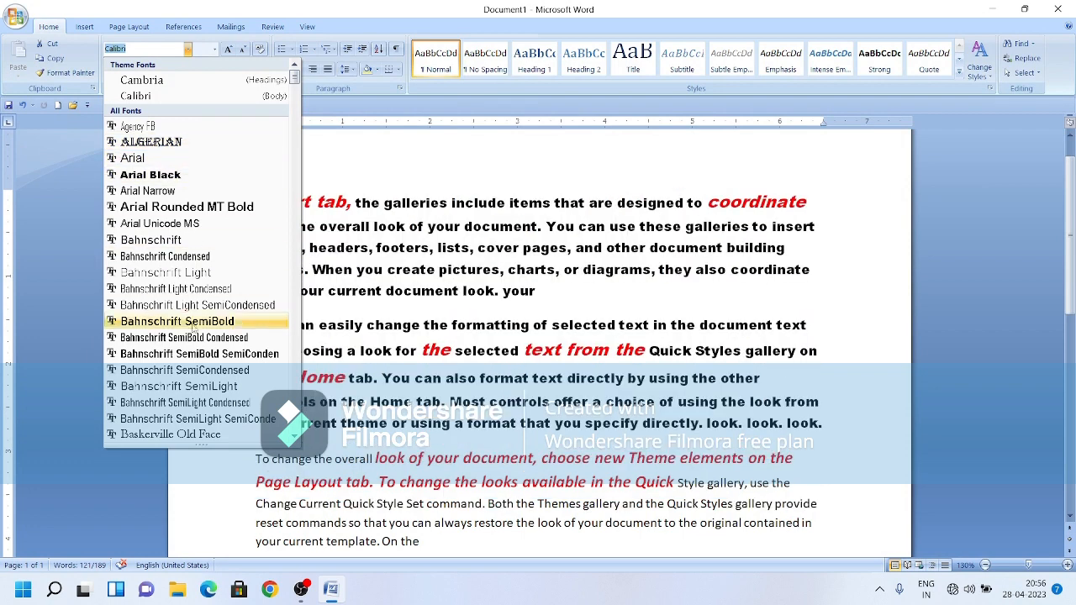
left_click(142, 80)
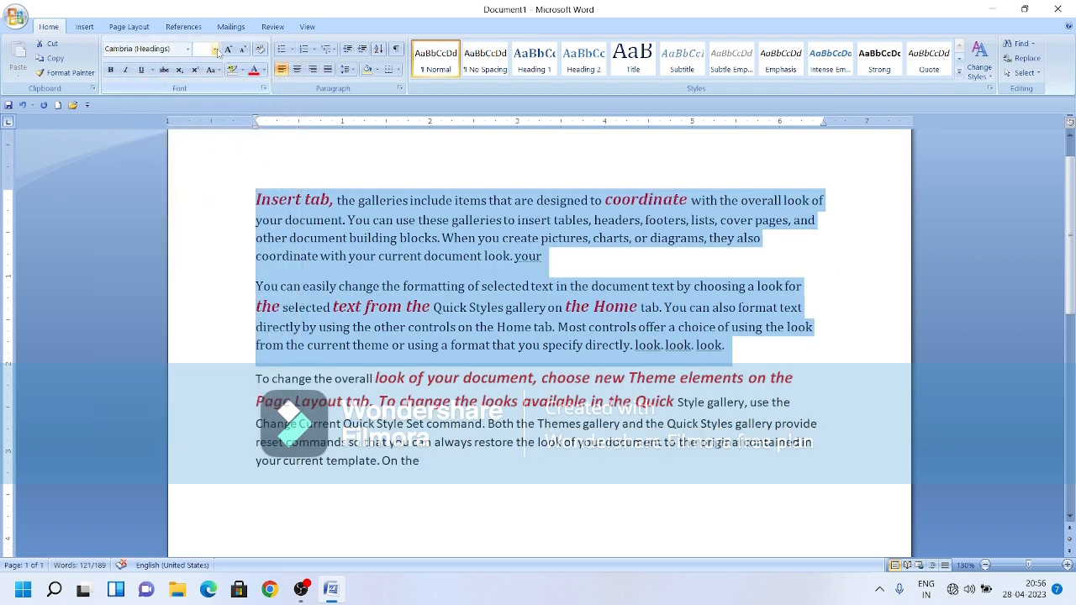
left_click(215, 49)
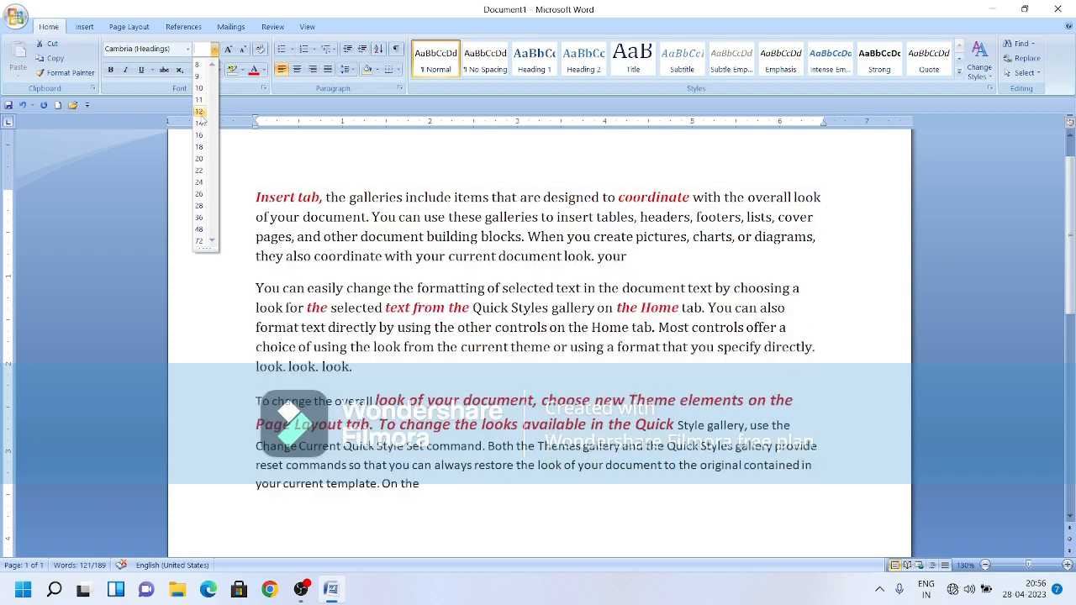
left_click(200, 147)
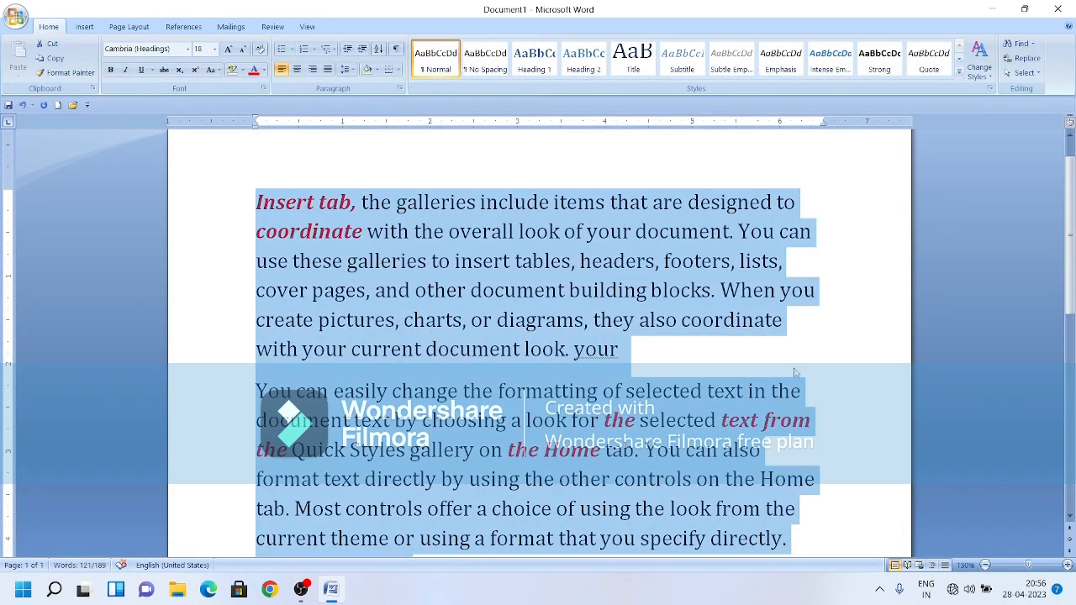
left_click(796, 373)
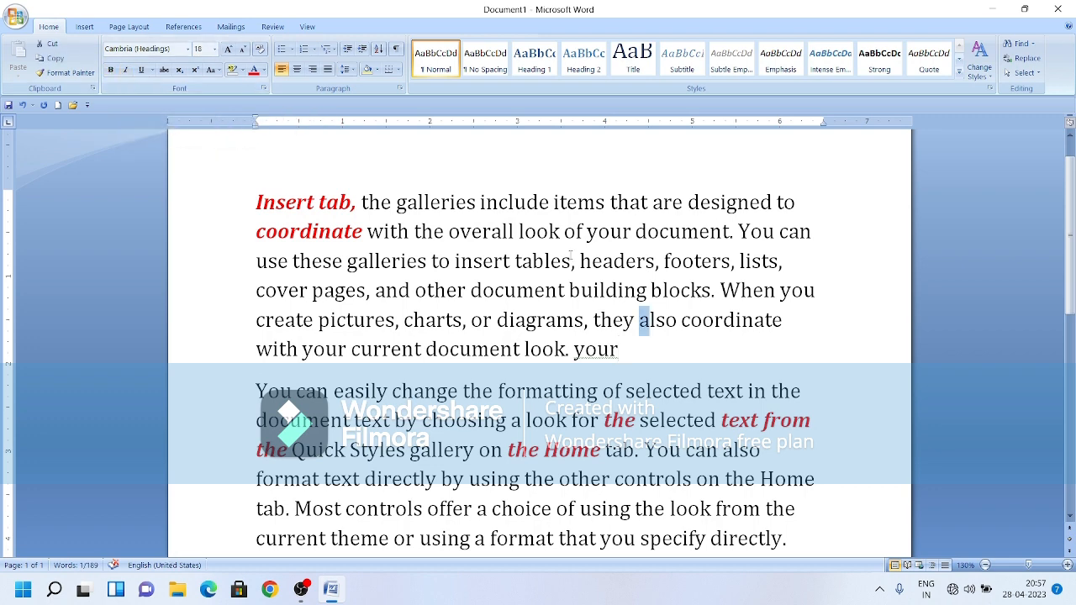
left_click(768, 351)
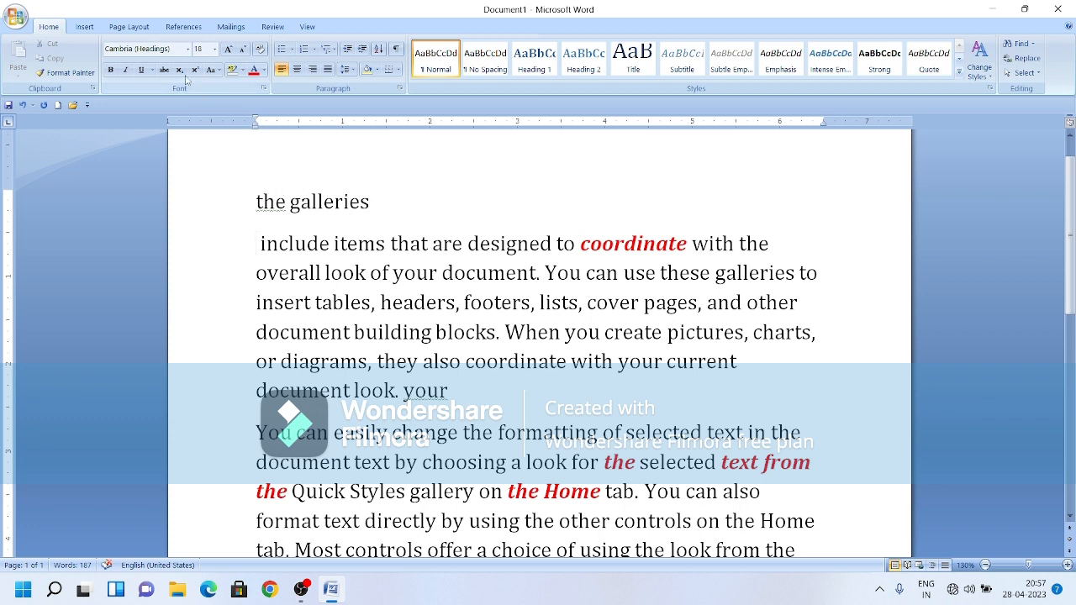
Make the word "the" bold in the "the galleries" line at the top of the document
double_click(284, 200)
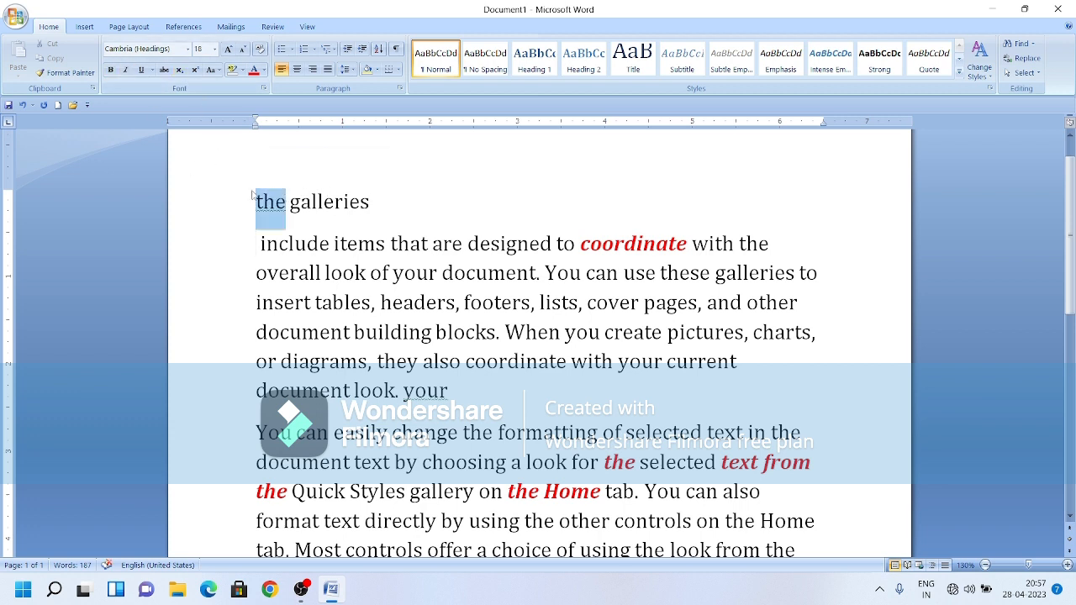
left_click(110, 70)
left_click(410, 202)
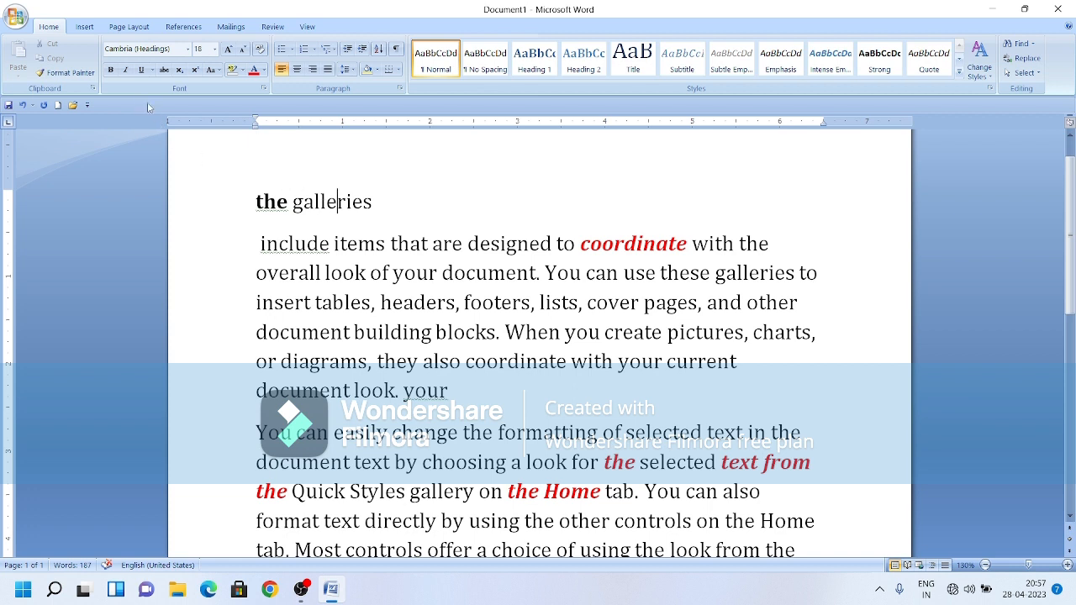
Make the bold word "the" italic in the "the galleries" line at the top of the document
left_click(263, 201)
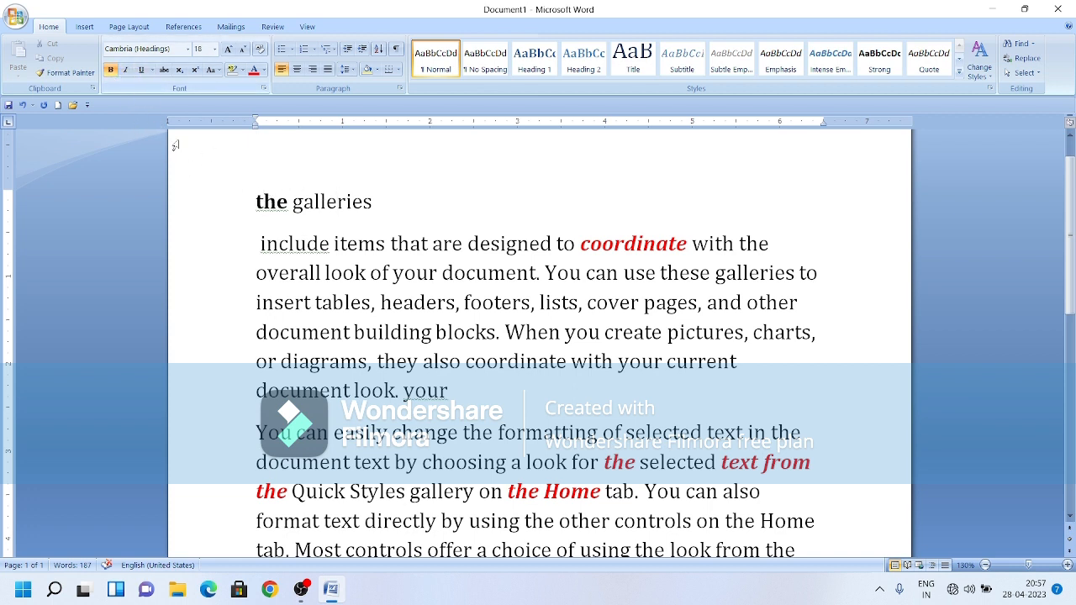
left_click_drag(287, 202, 248, 205)
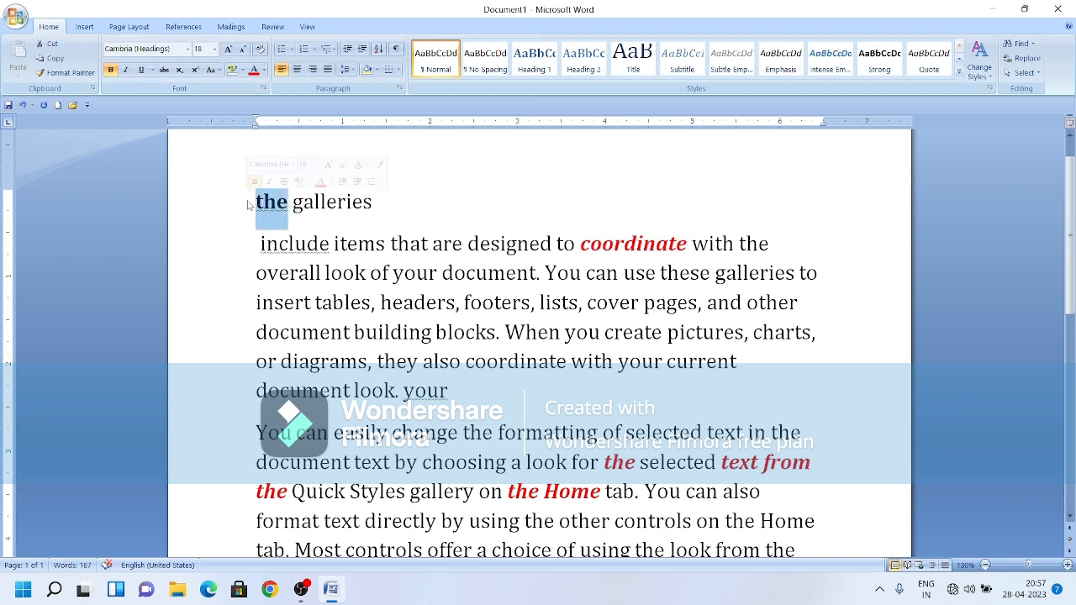
left_click(338, 201)
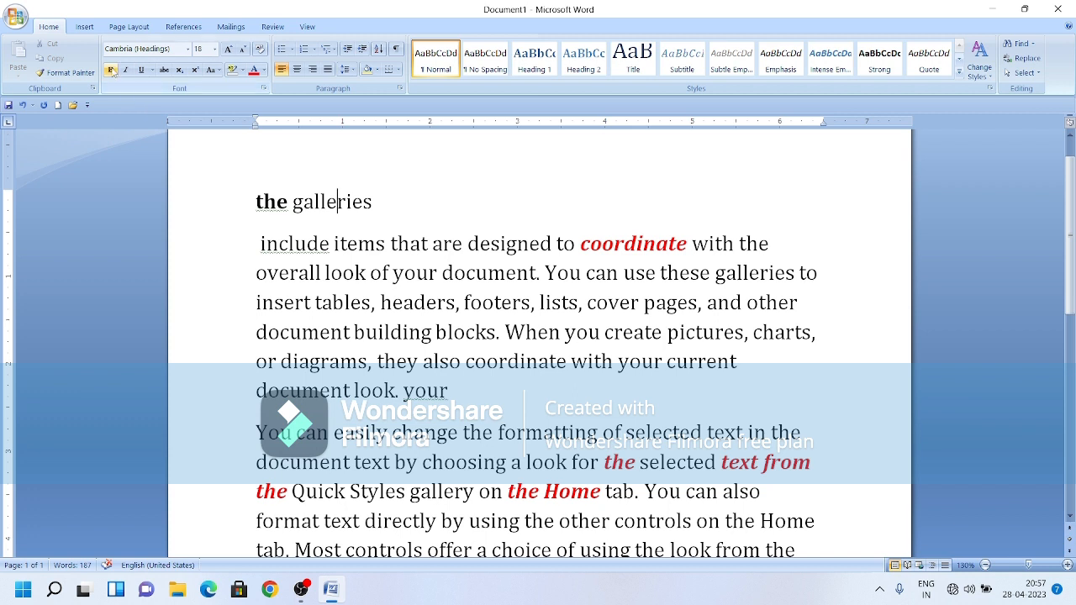
left_click_drag(288, 201, 249, 205)
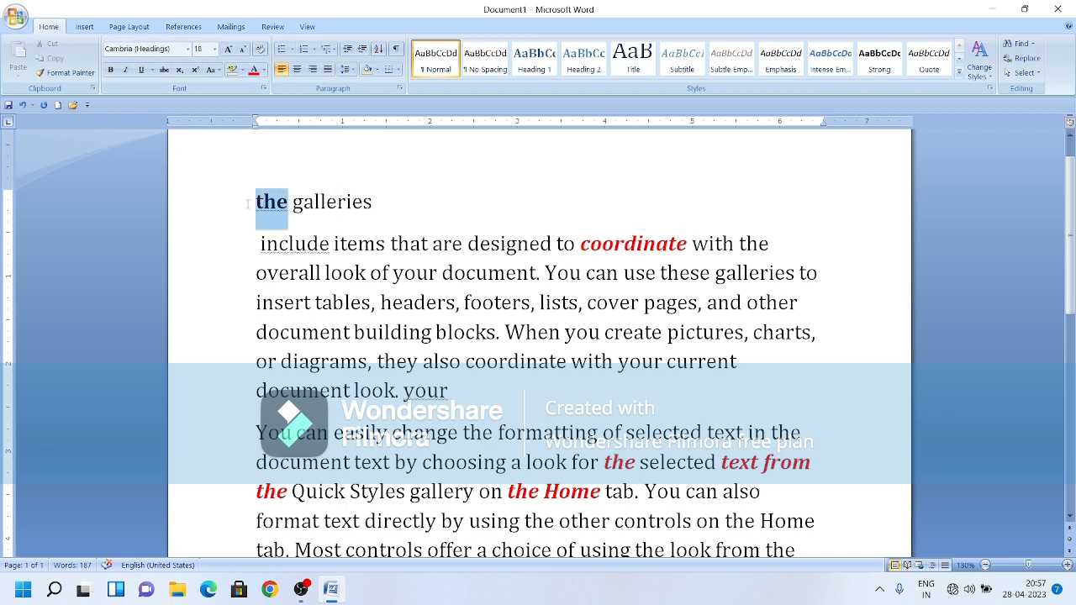
left_click(130, 73)
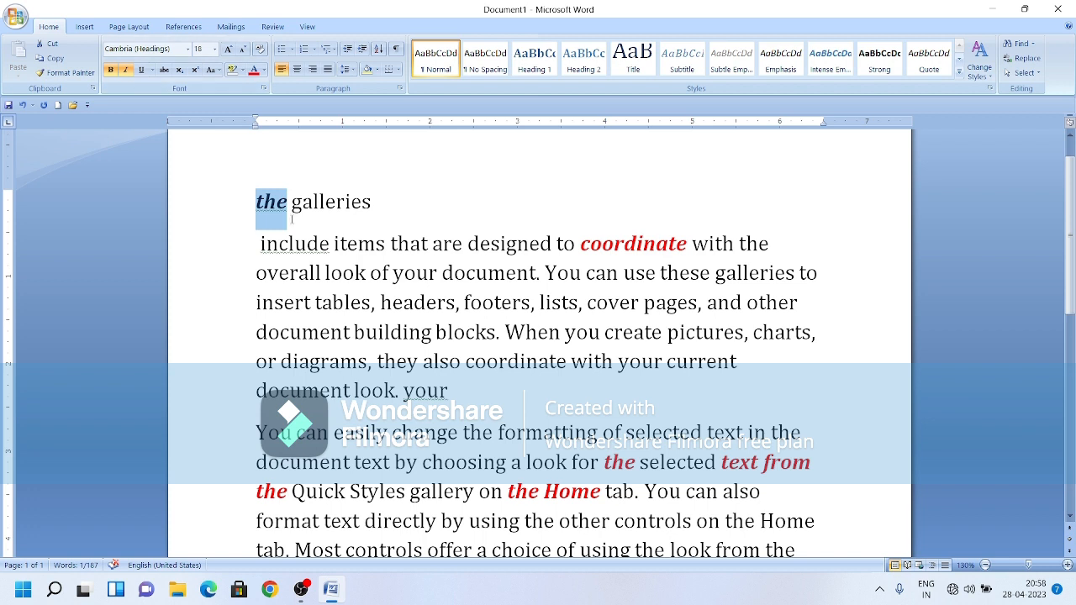
left_click(319, 204)
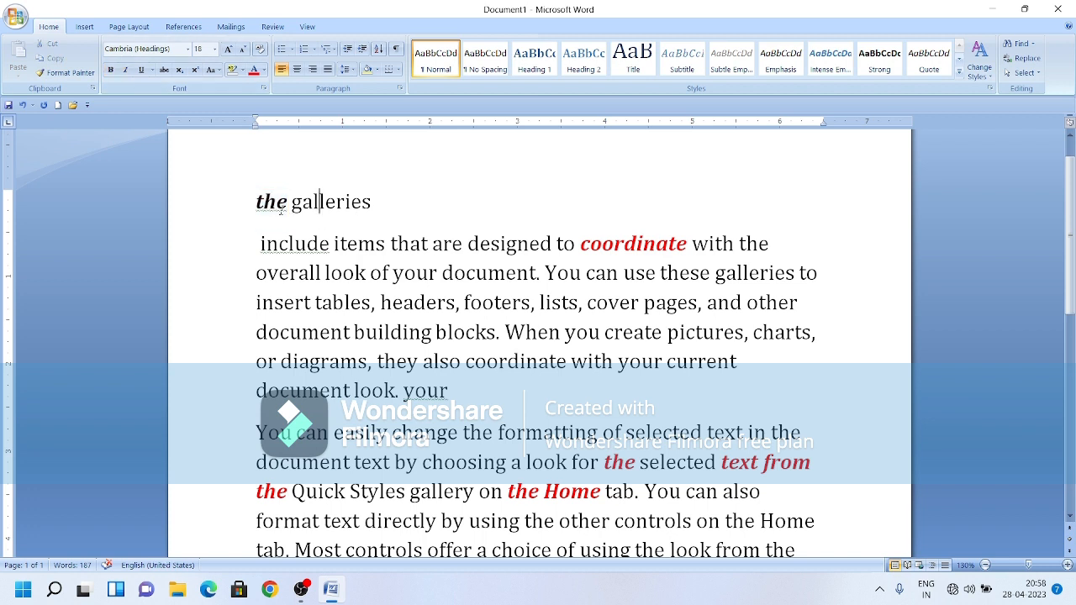
Underline only the word "the" in the "the galleries" line
left_click(280, 205)
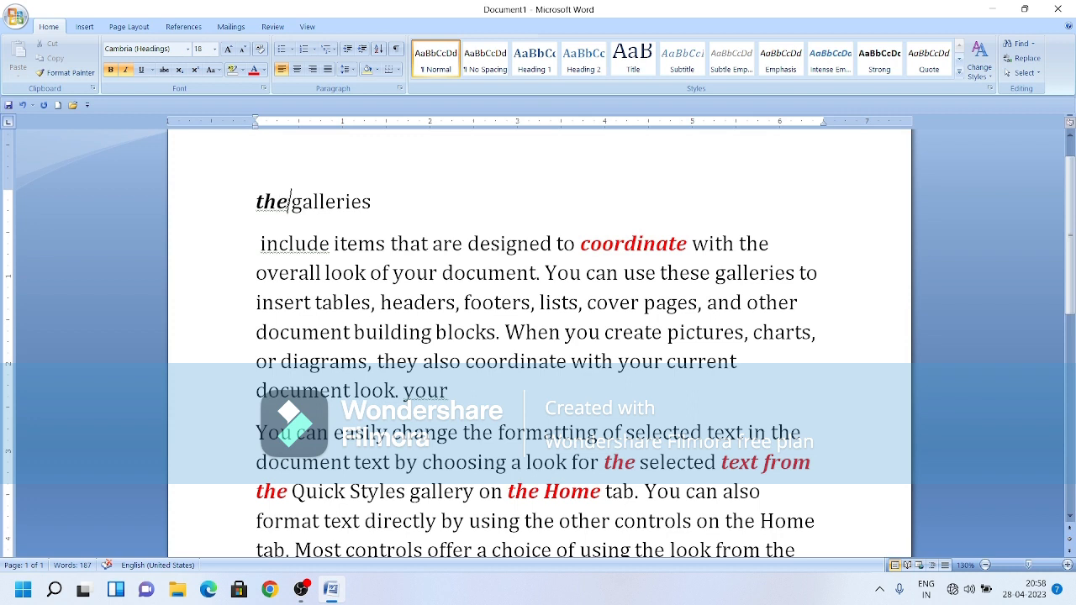
left_click_drag(288, 202, 249, 202)
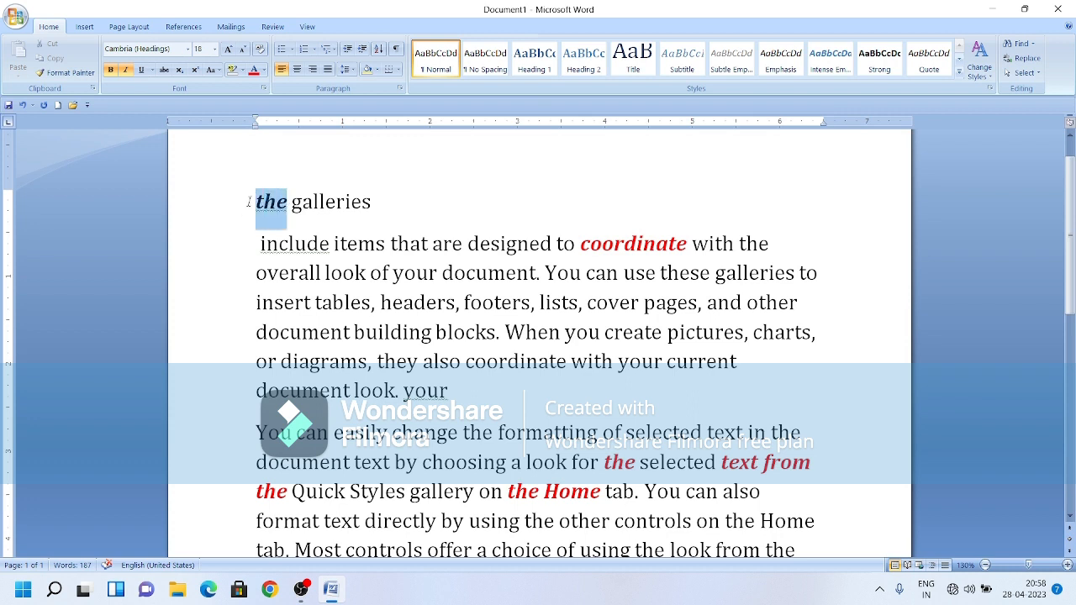
left_click(142, 72)
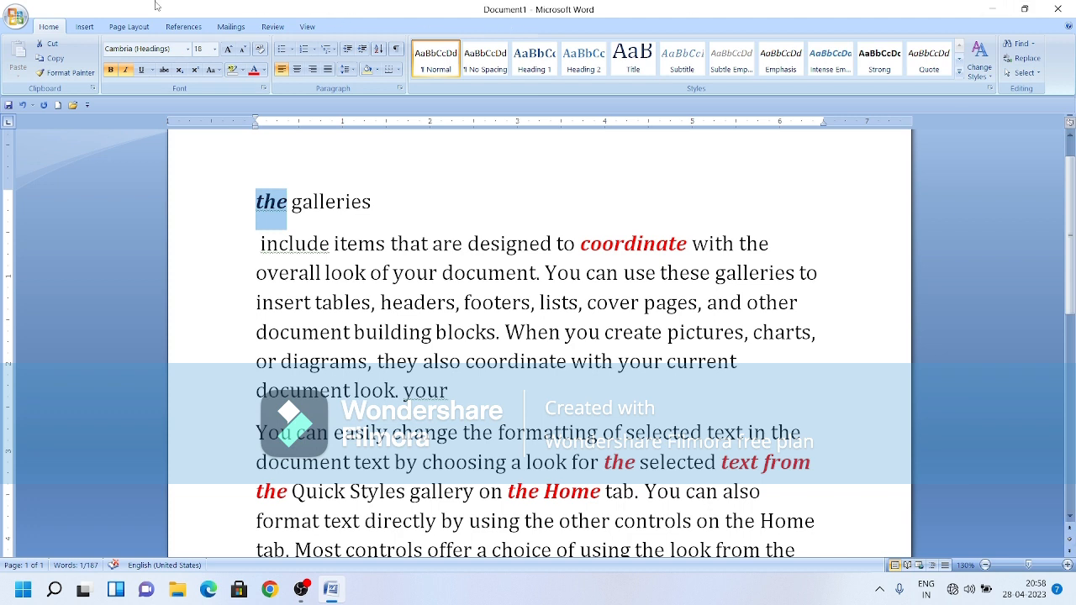
left_click(141, 70)
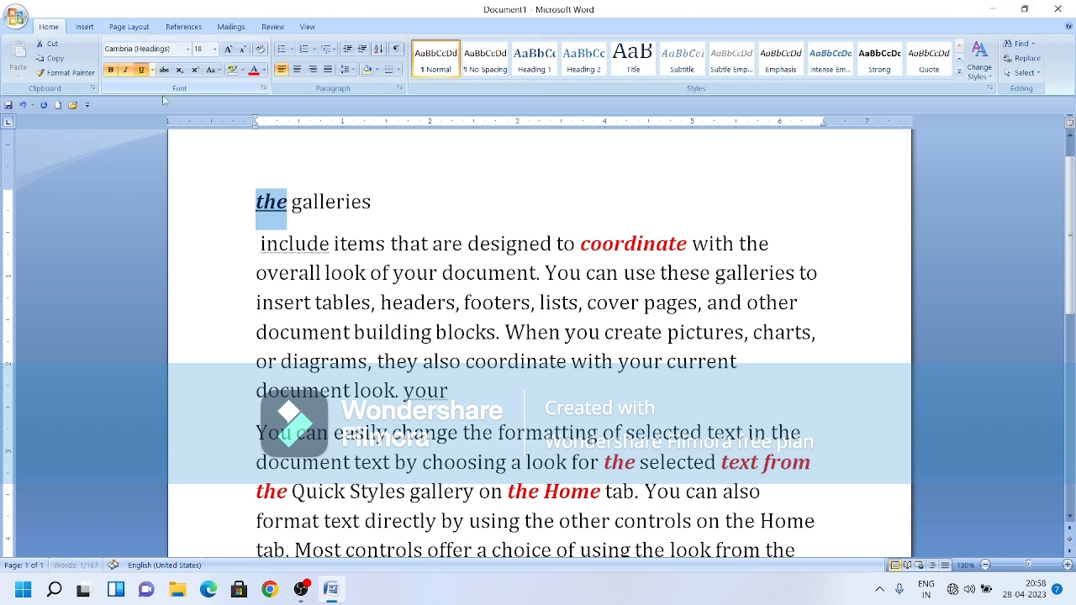
left_click(337, 202)
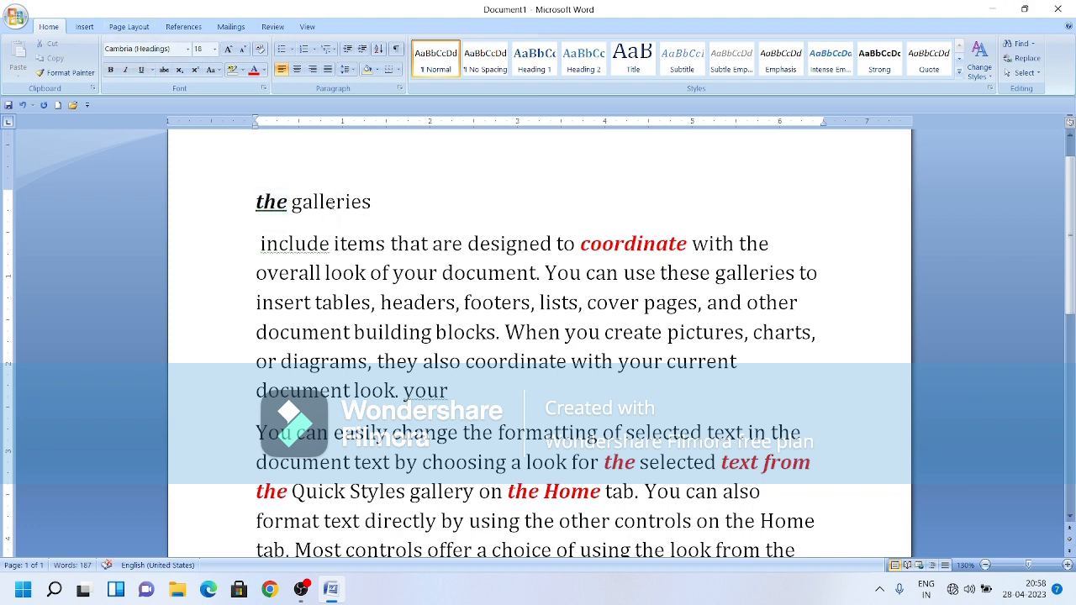
Remove the underline from "the" and apply a single underline to the whole "the galleries" line
left_click(287, 202)
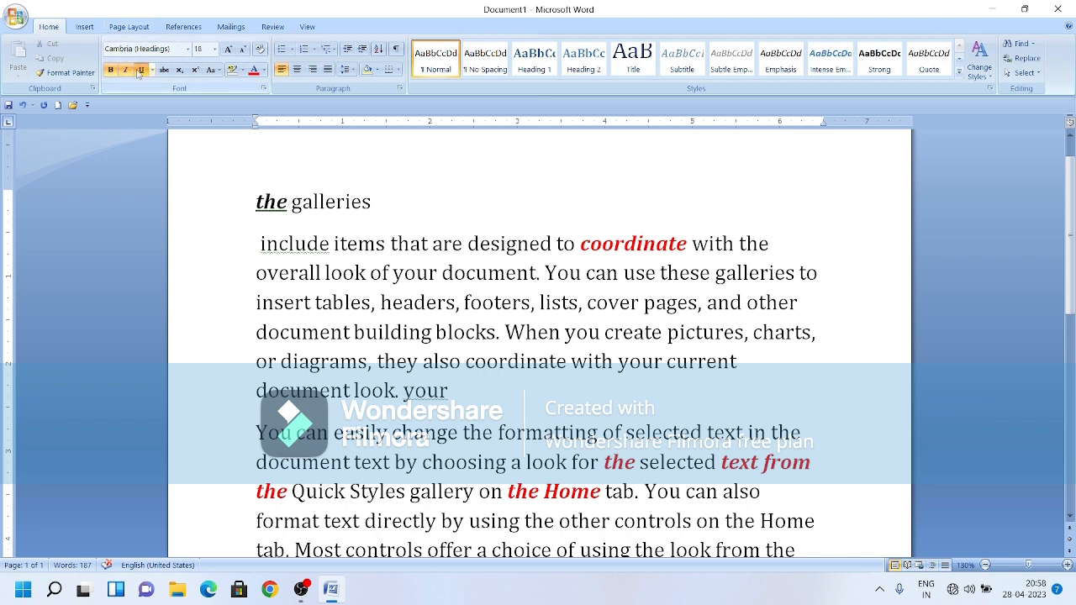
left_click(242, 203)
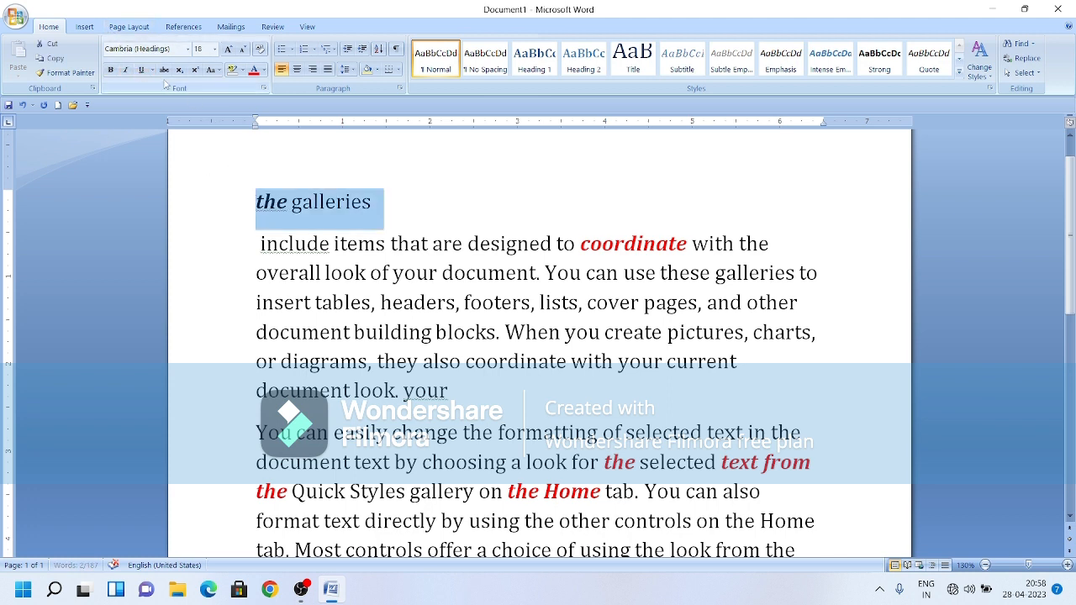
left_click_drag(396, 178, 194, 142)
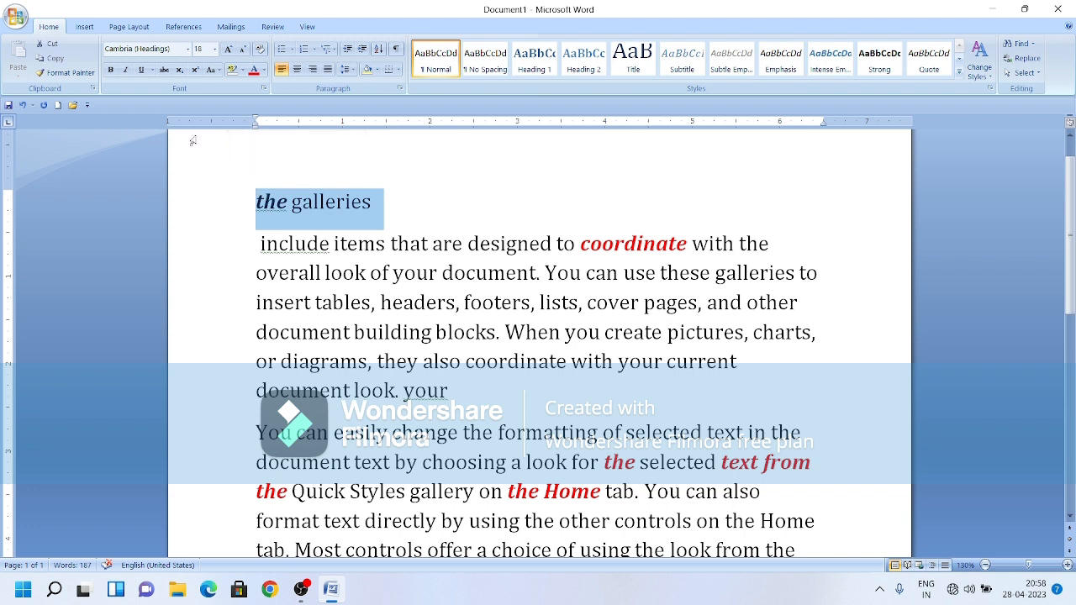
left_click(142, 70)
left_click(439, 203)
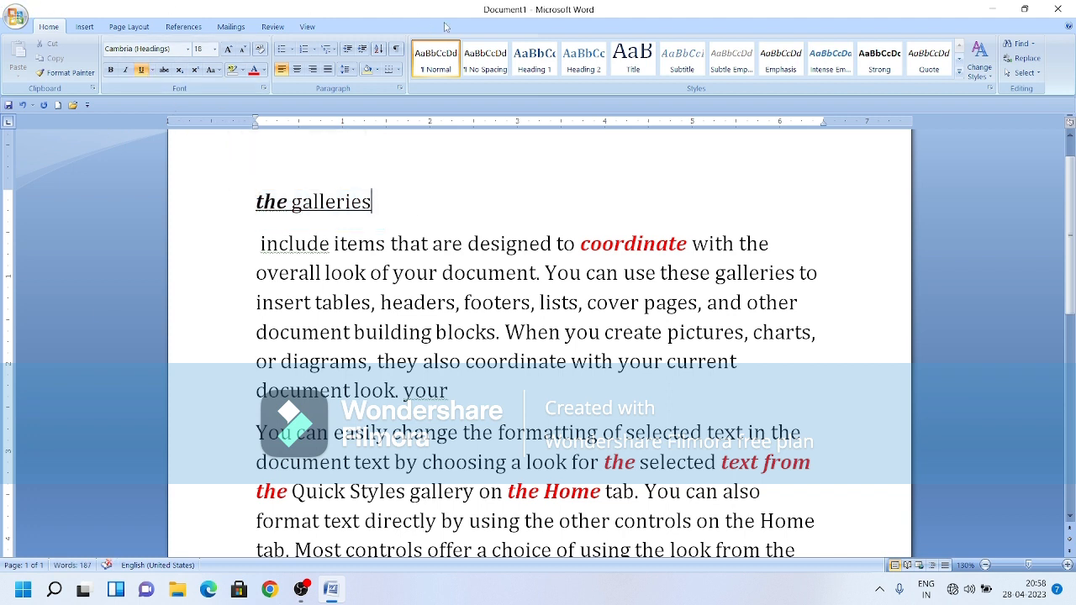
Change the underline of the whole "the galleries" line to the double underline style
left_click(155, 71)
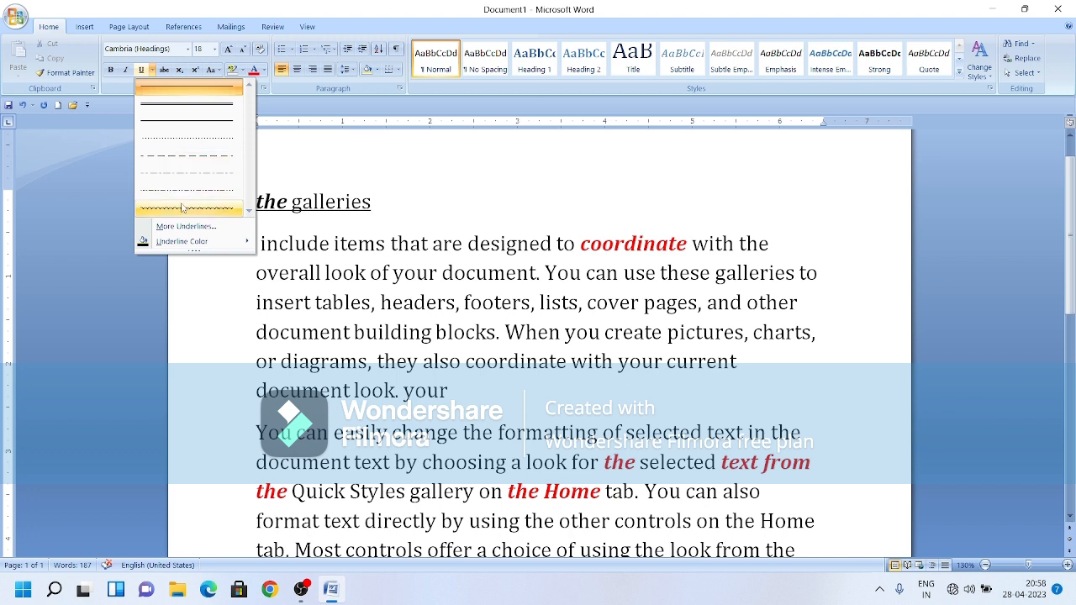
left_click(214, 104)
left_click_drag(372, 203, 188, 170)
left_click(151, 70)
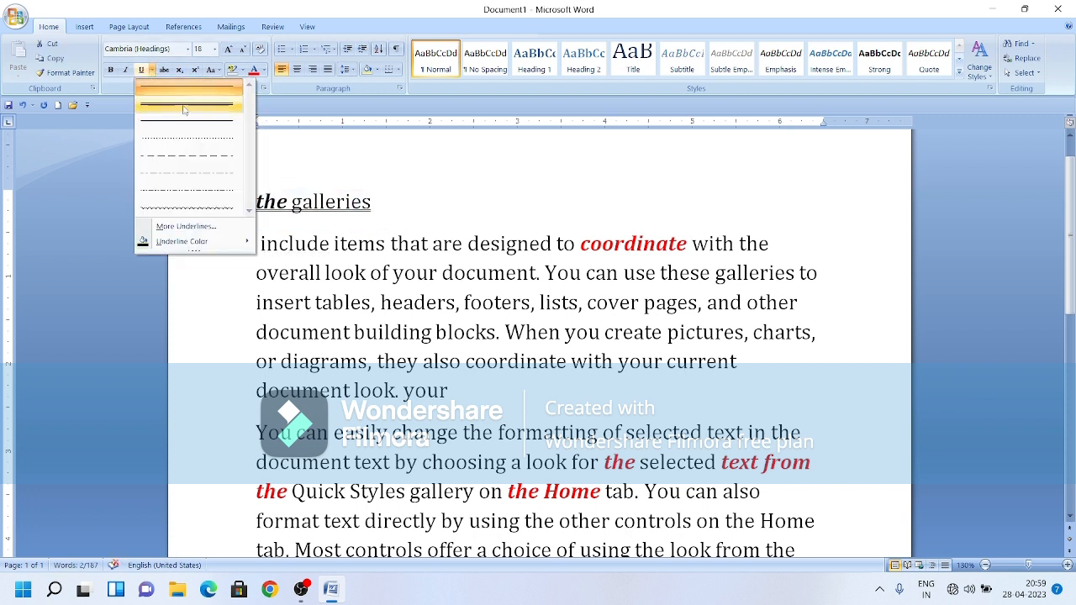
left_click(184, 109)
left_click(376, 217)
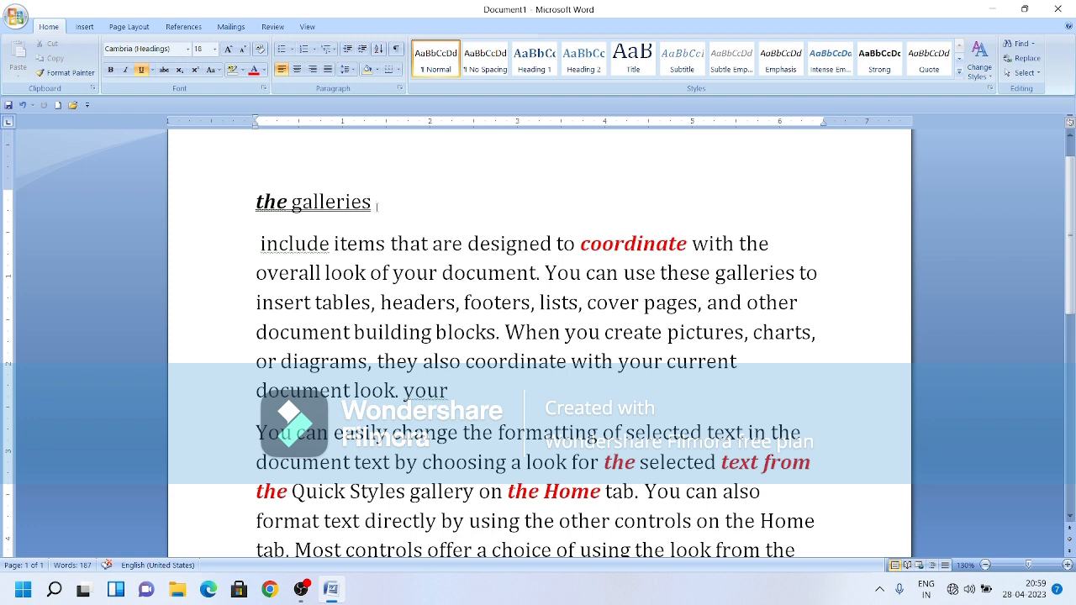
Clear the underline from the "the galleries" line and give it a double underline again
left_click_drag(372, 201, 226, 202)
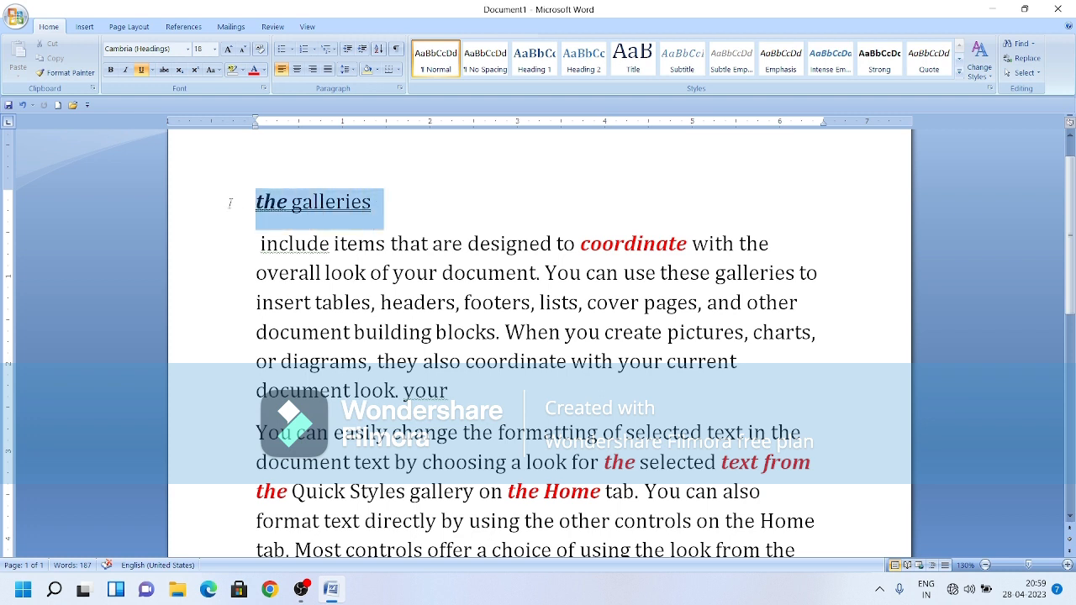
left_click(142, 69)
left_click(374, 210)
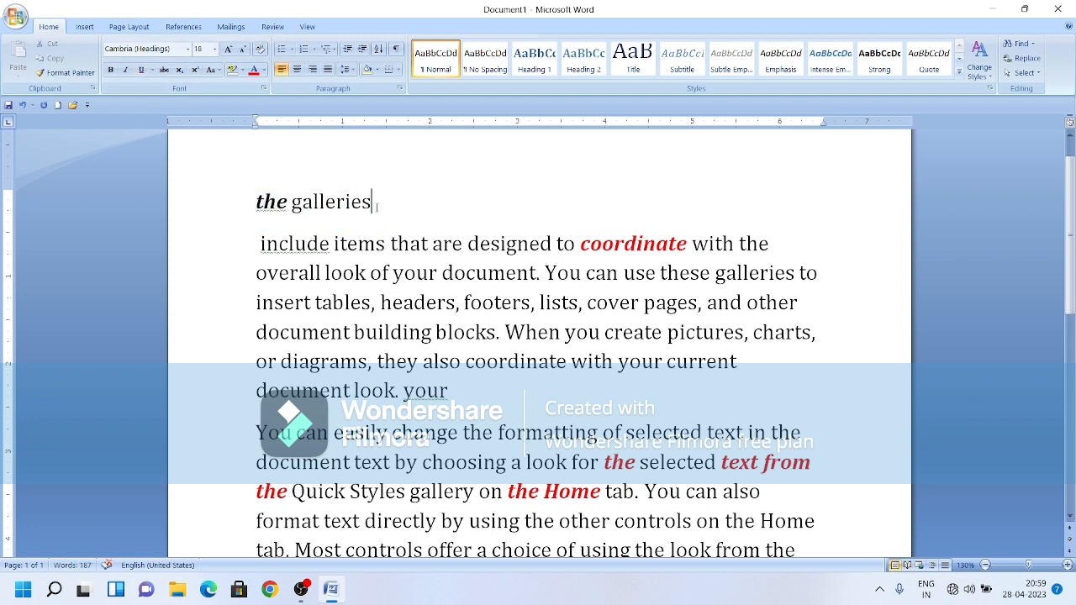
left_click_drag(373, 202, 224, 198)
left_click(152, 70)
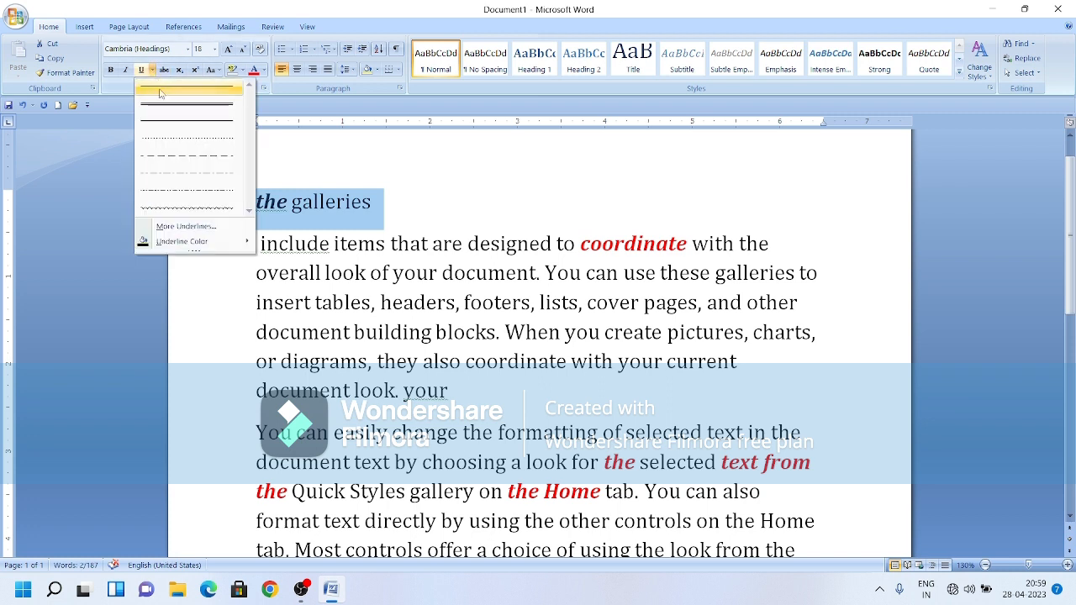
left_click(203, 106)
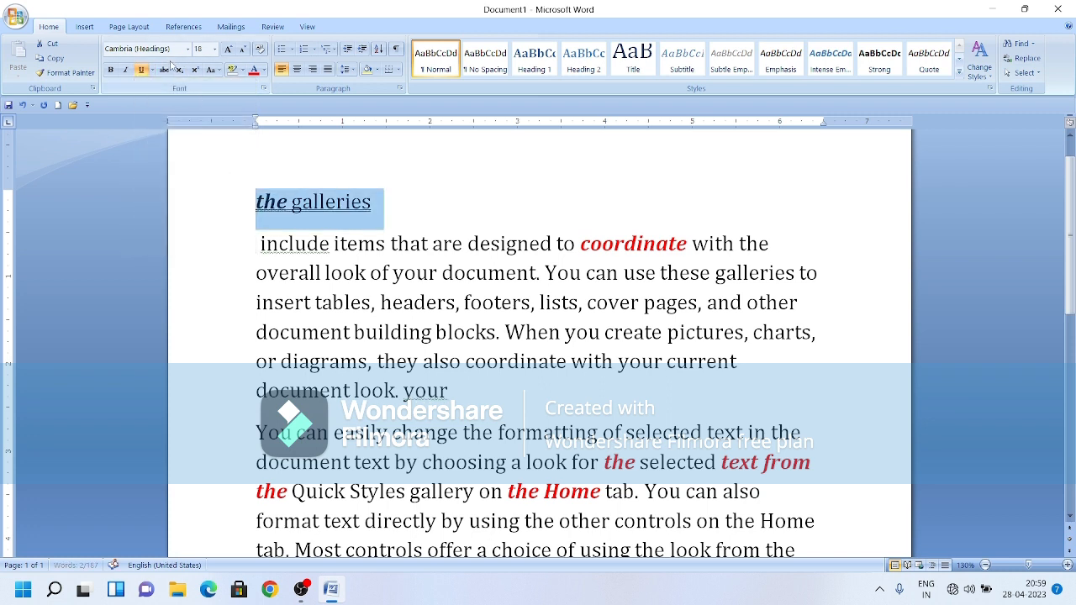
Grow the font of the "the galleries" line to size 48
left_click(228, 49)
left_click(228, 49)
left_click(229, 50)
left_click(229, 49)
left_click(229, 49)
left_click(229, 50)
left_click(229, 49)
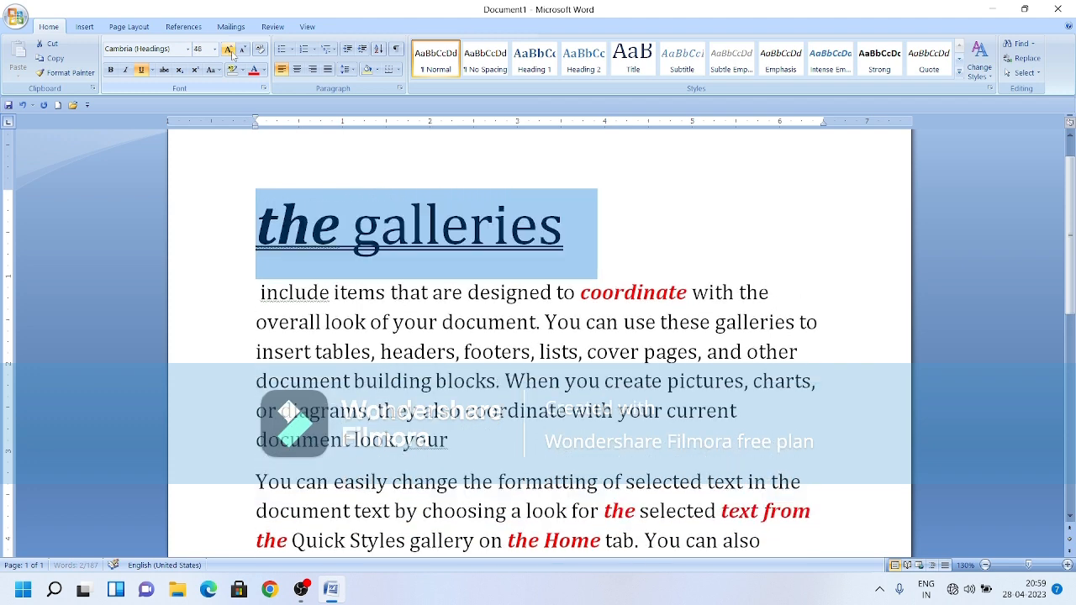
Preview underline colors on the "the galleries" line and examine the underline styles in the Font dialog
left_click(152, 73)
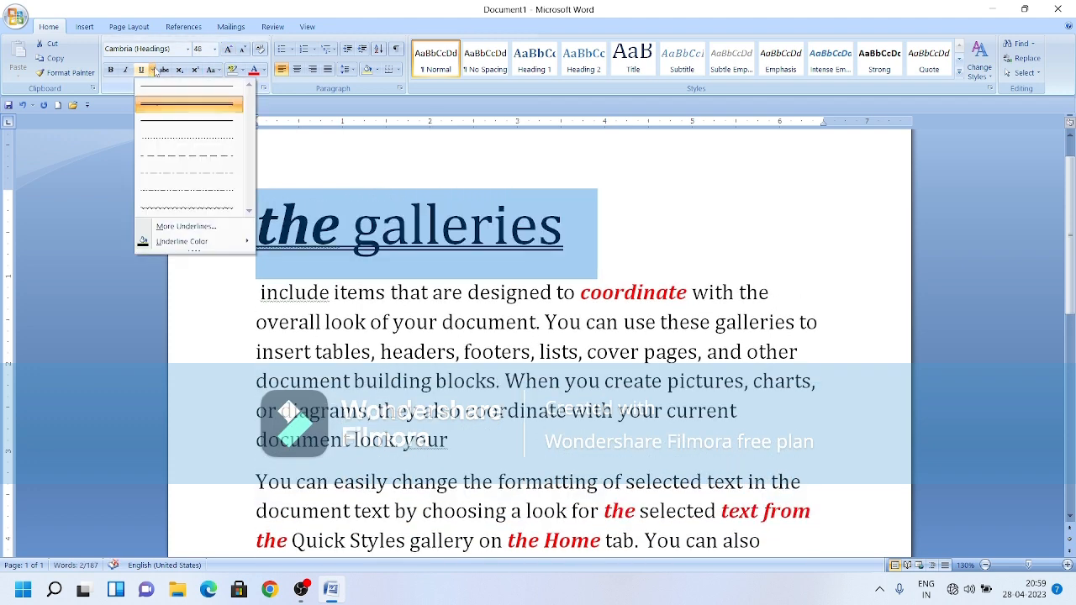
mouse_move(174, 243)
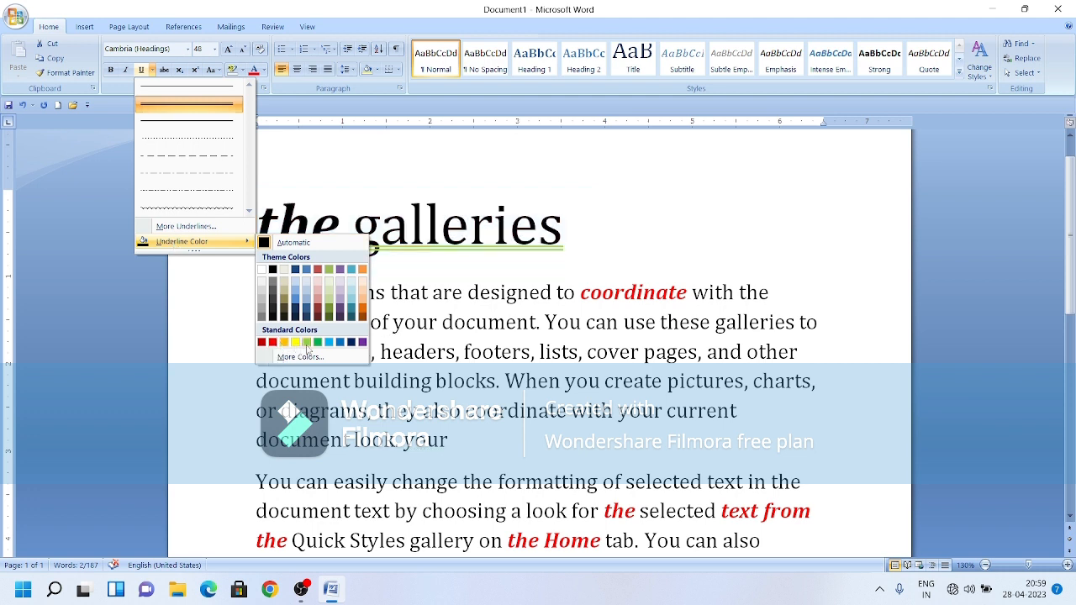
left_click(188, 226)
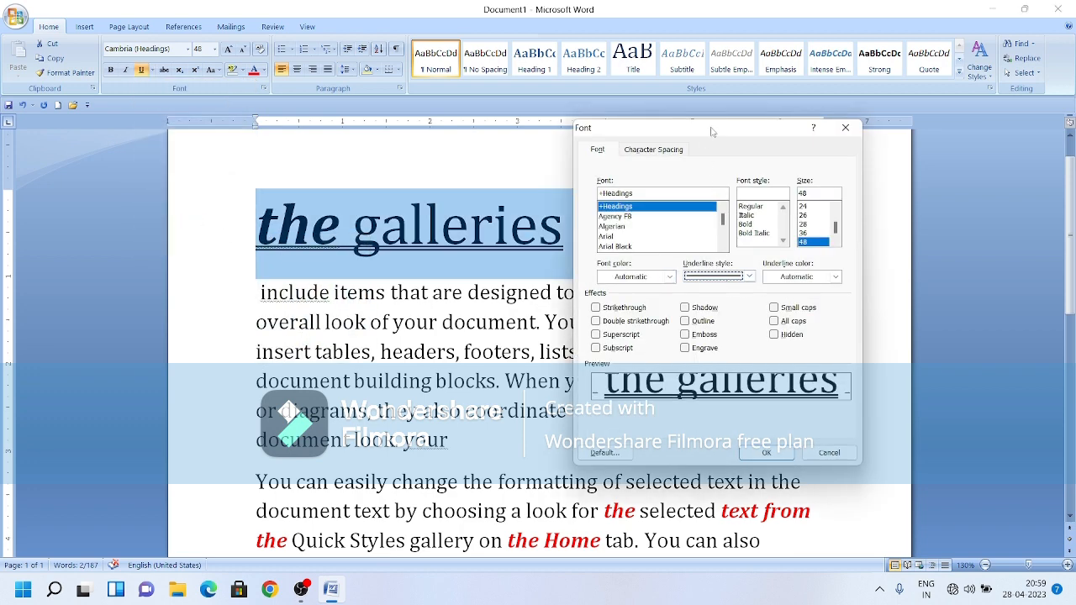
left_click_drag(714, 132, 714, 62)
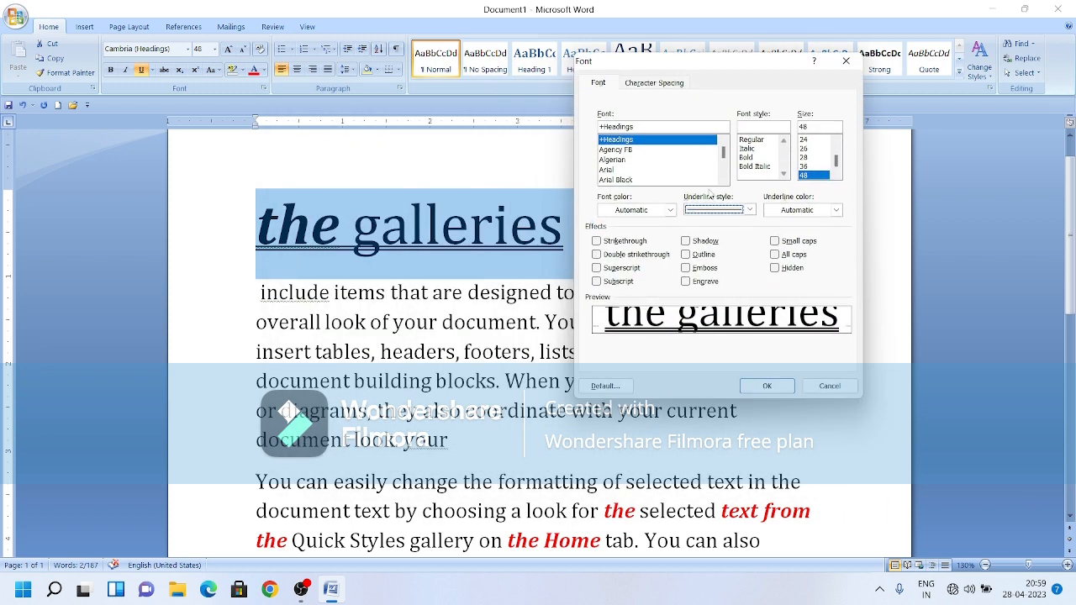
left_click(750, 209)
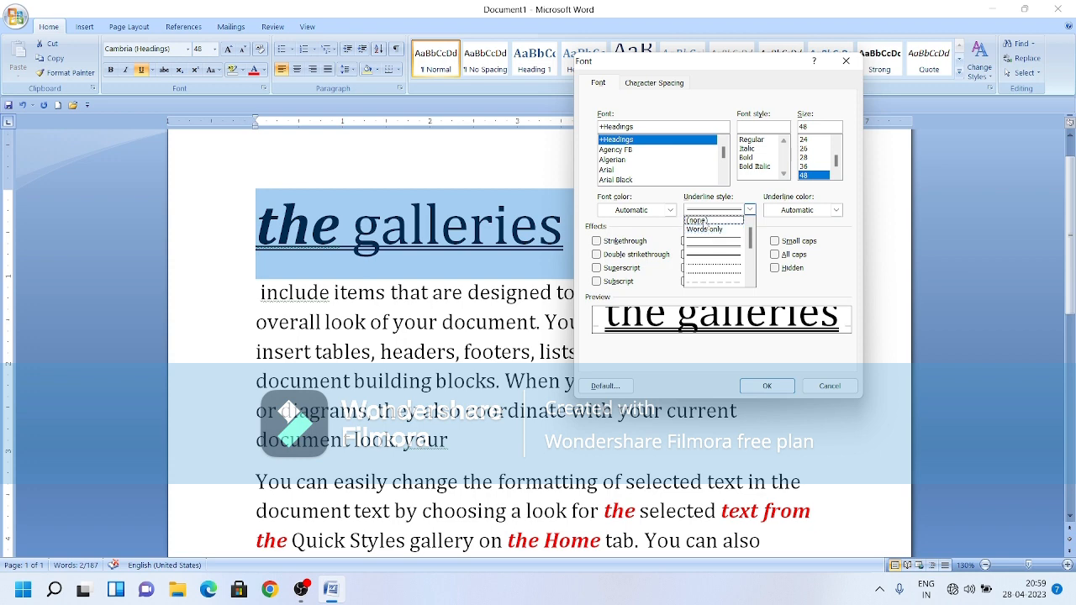
left_click(846, 63)
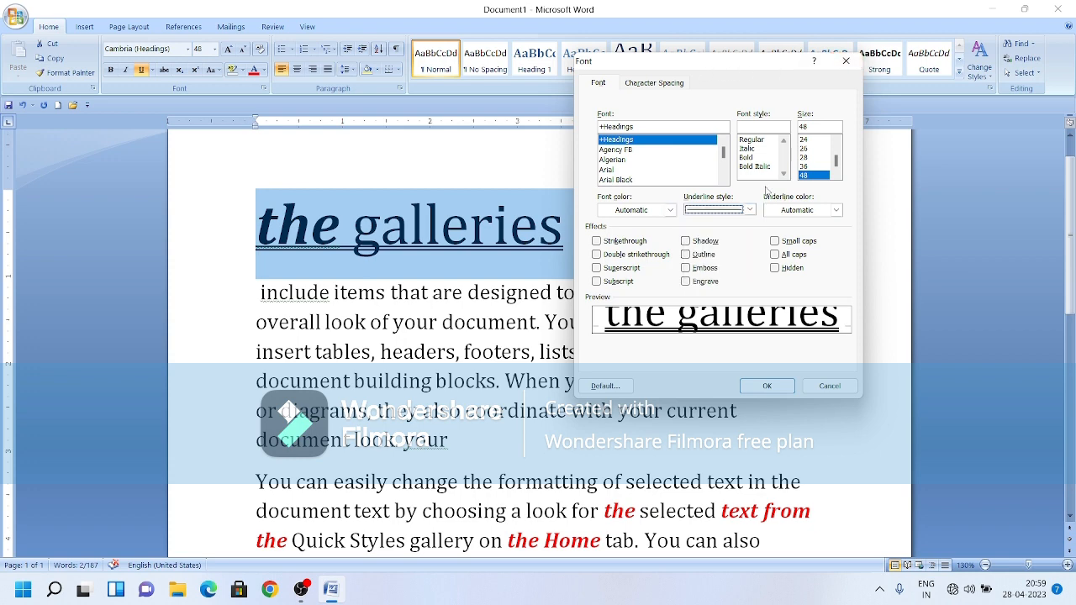
left_click(847, 63)
left_click(629, 243)
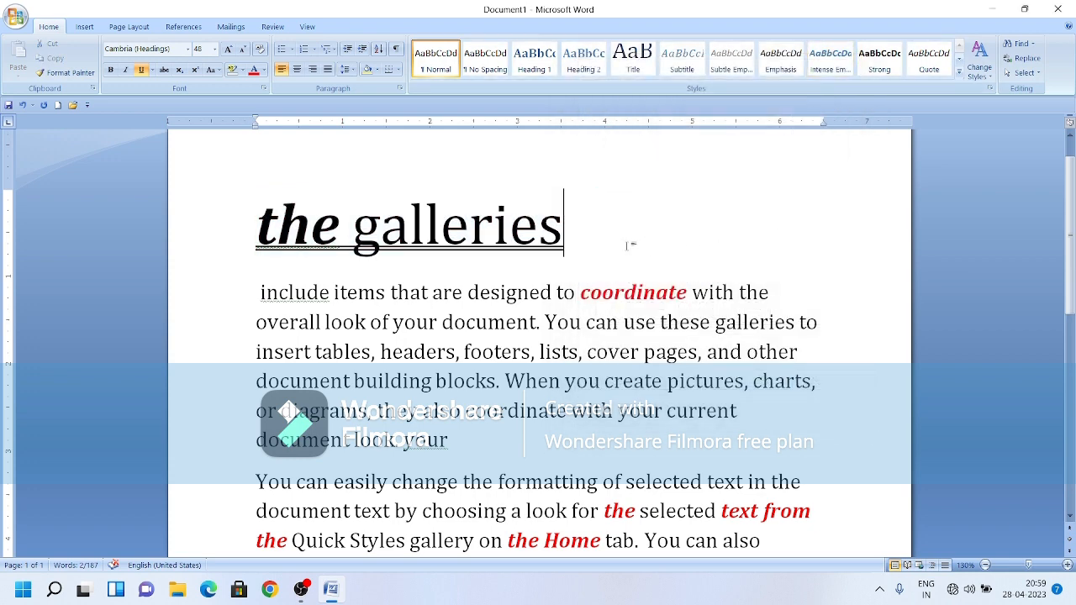
Apply the Words only underline style to "include items that are designed" at the start of the first paragraph
left_click(349, 227)
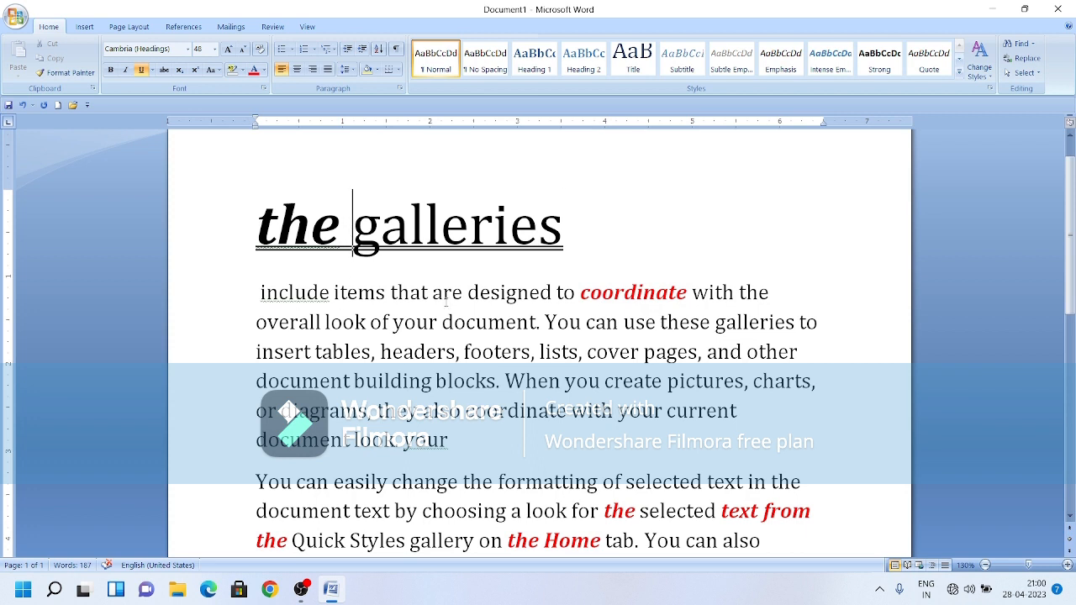
left_click_drag(553, 293, 309, 296)
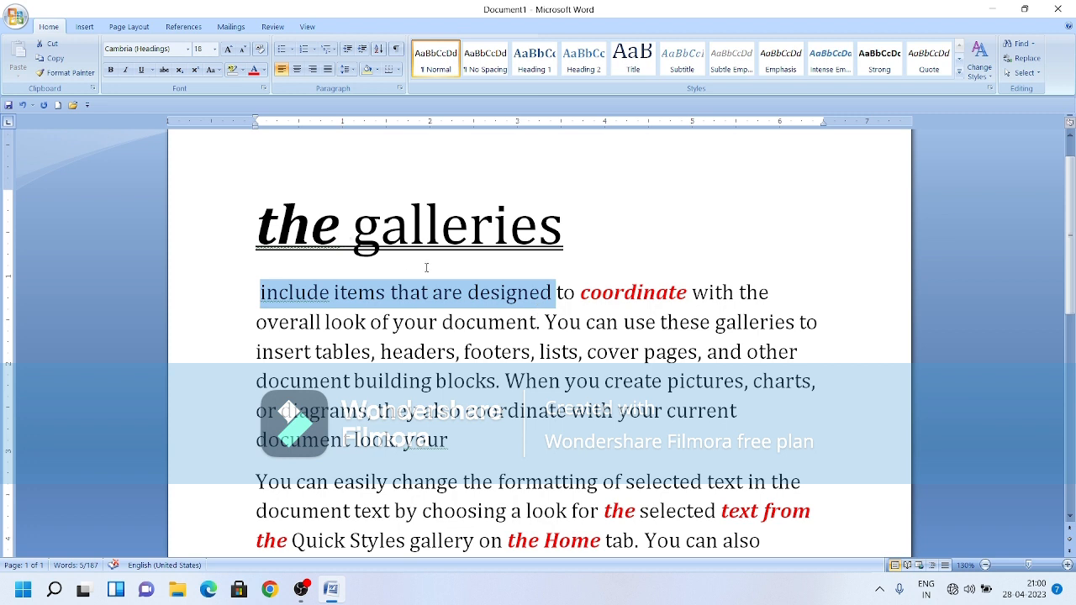
left_click(558, 293)
left_click_drag(555, 292, 260, 292)
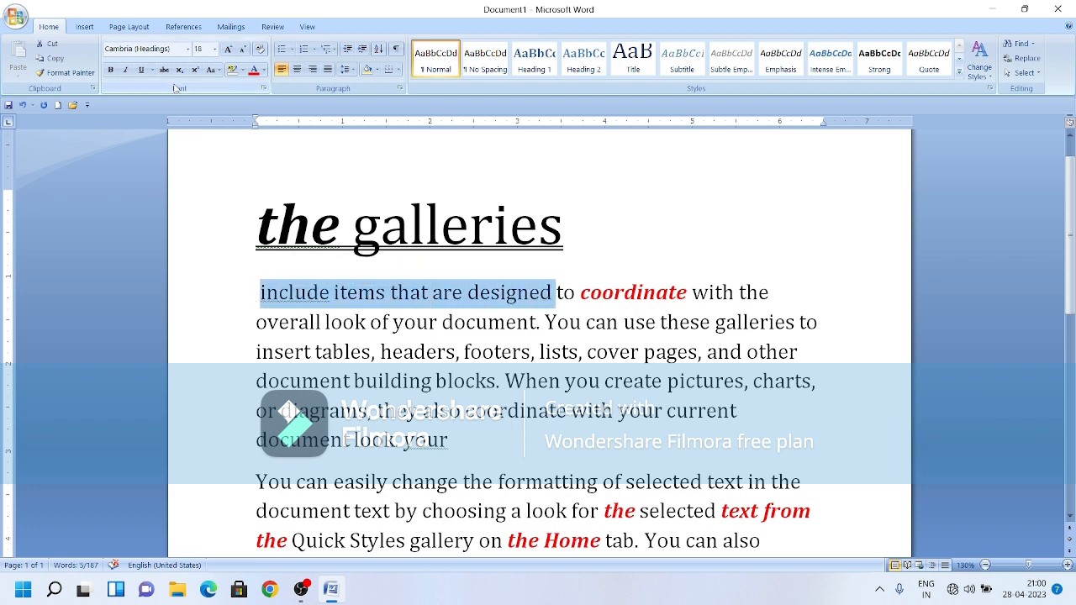
left_click(151, 70)
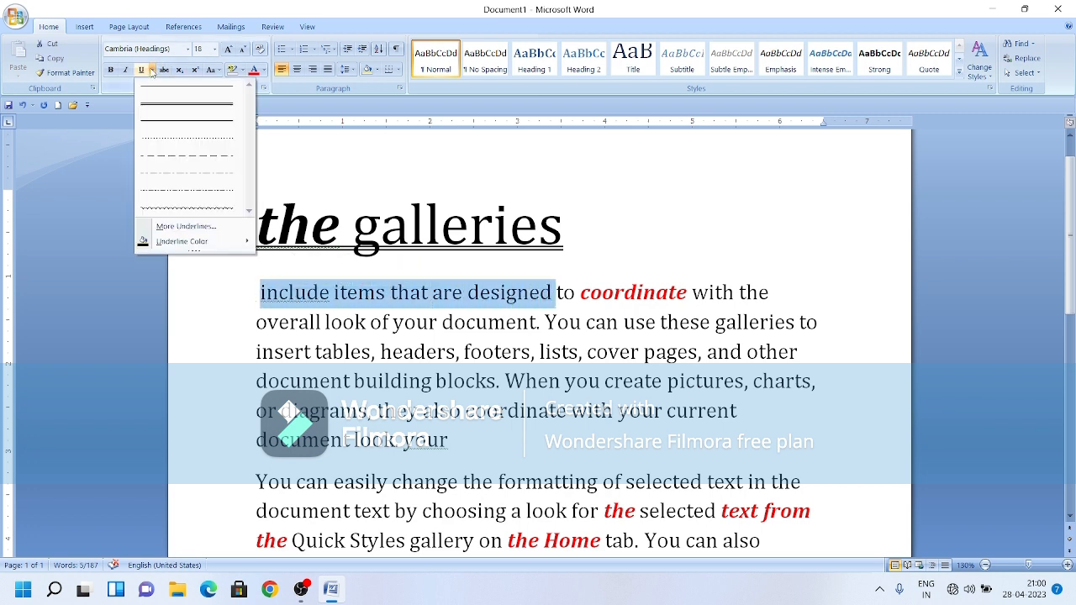
left_click(186, 226)
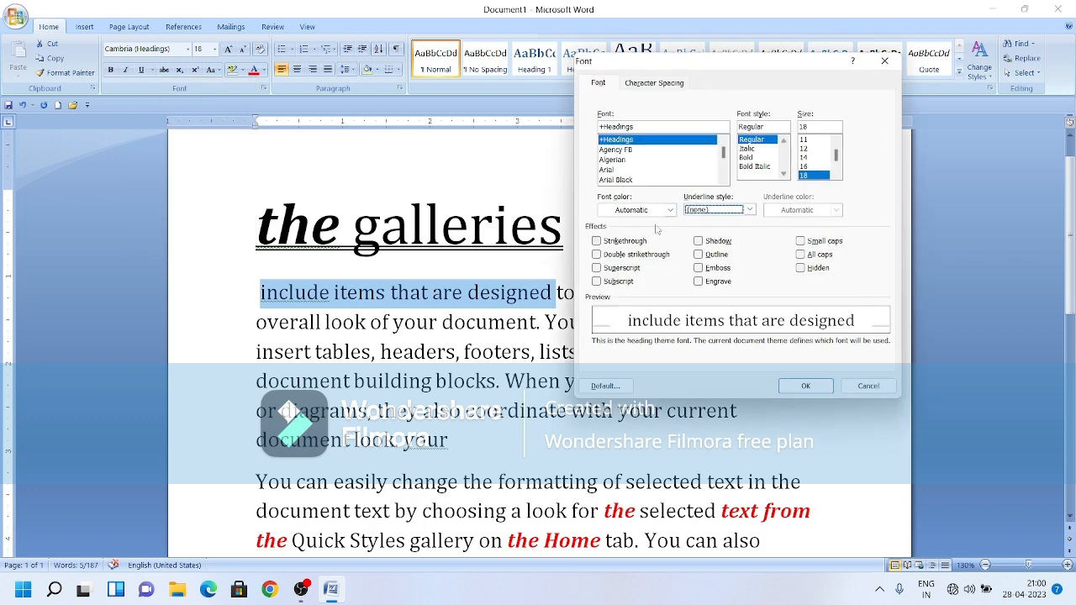
left_click(750, 210)
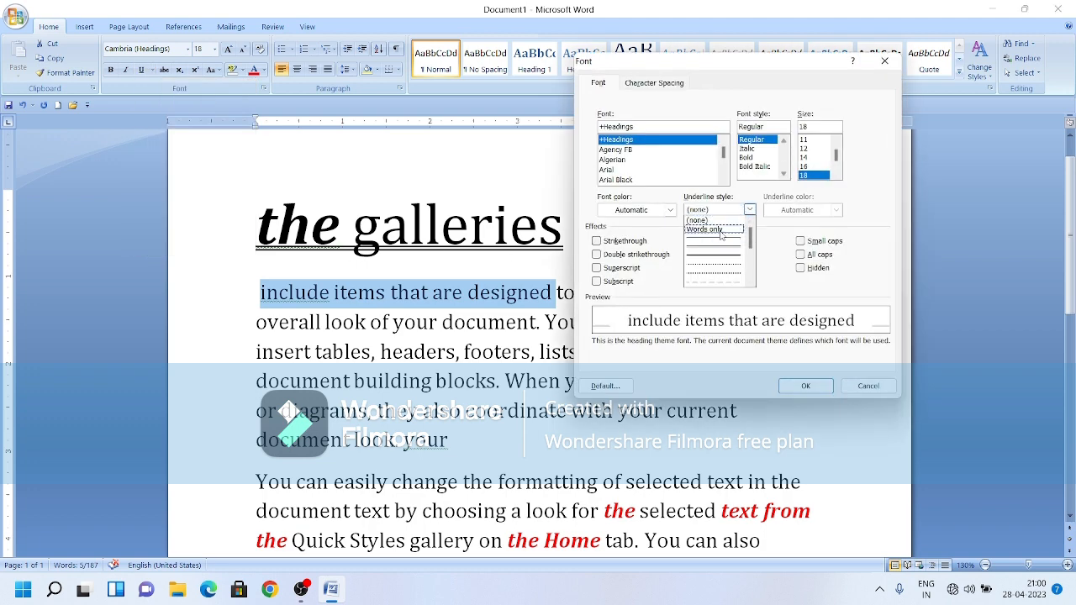
left_click(721, 230)
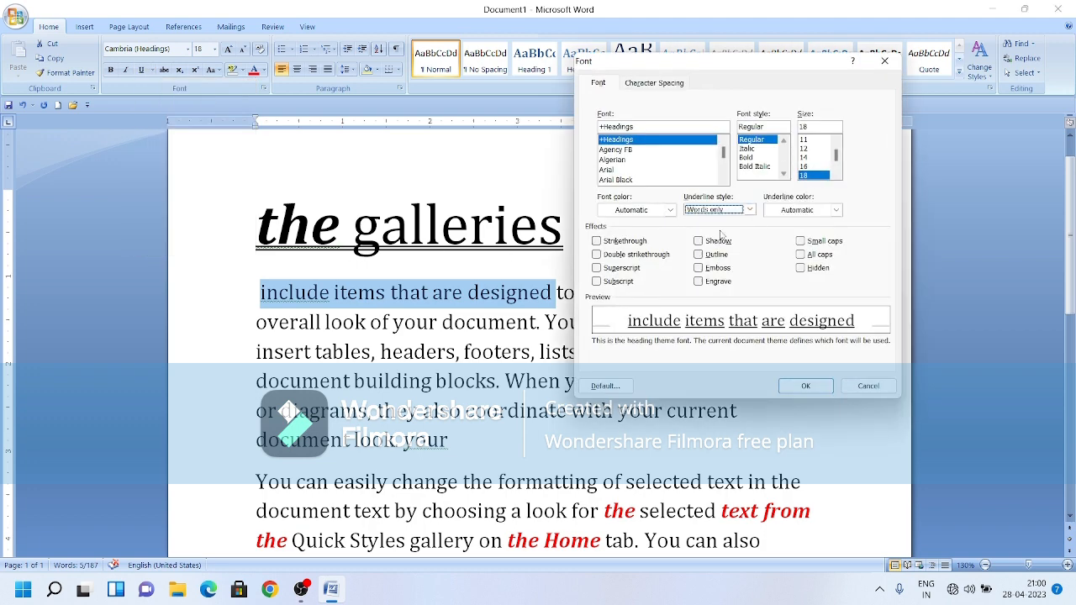
left_click(805, 386)
left_click(565, 353)
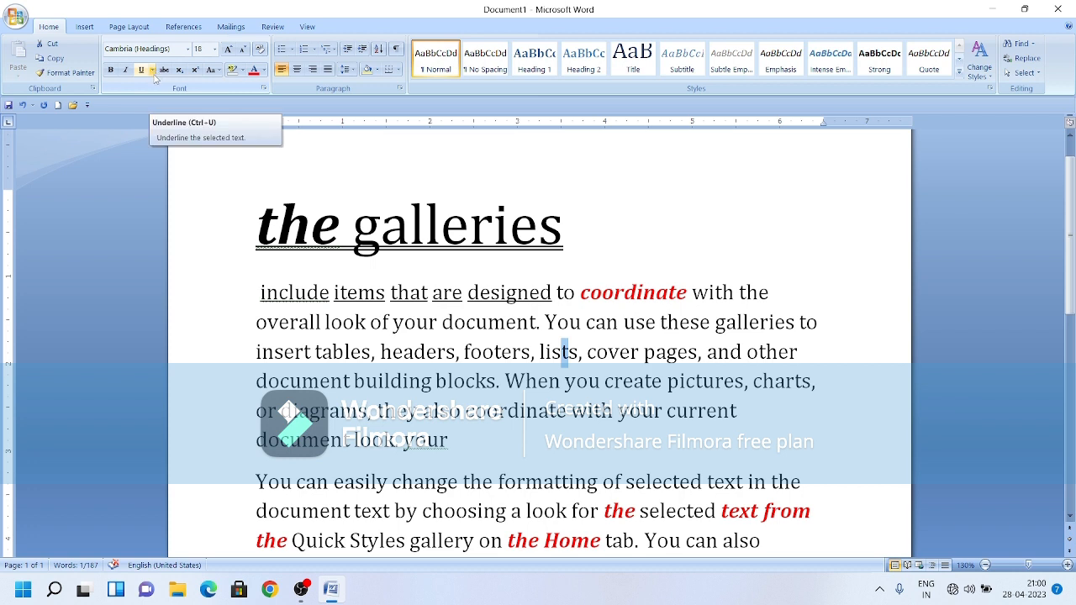
Set the underline style to none on "items that are designed", starting from the last letter of "include"
left_click_drag(553, 299, 319, 294)
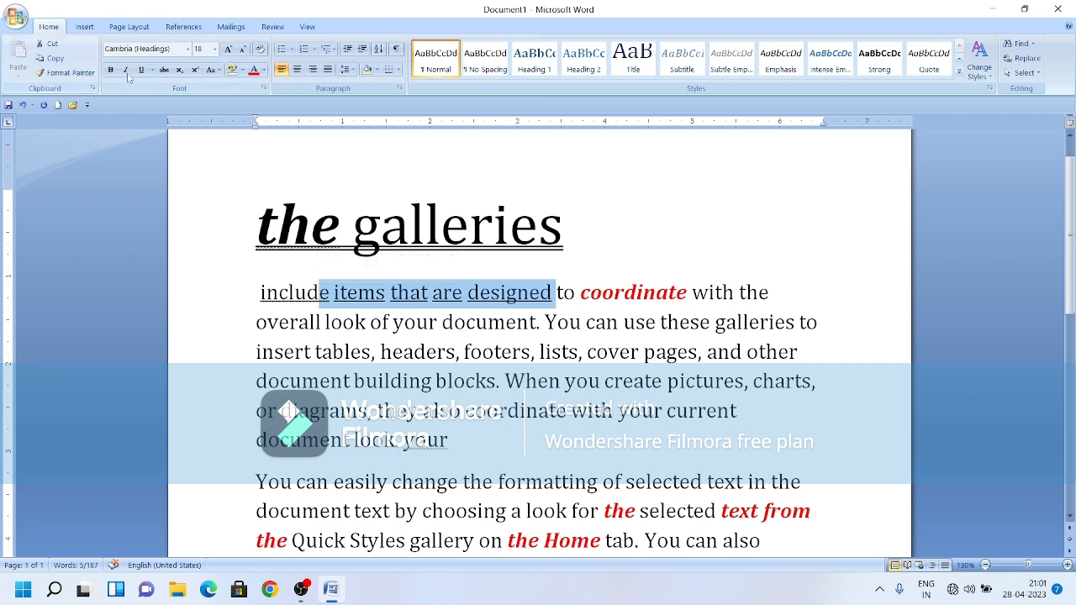
left_click(152, 70)
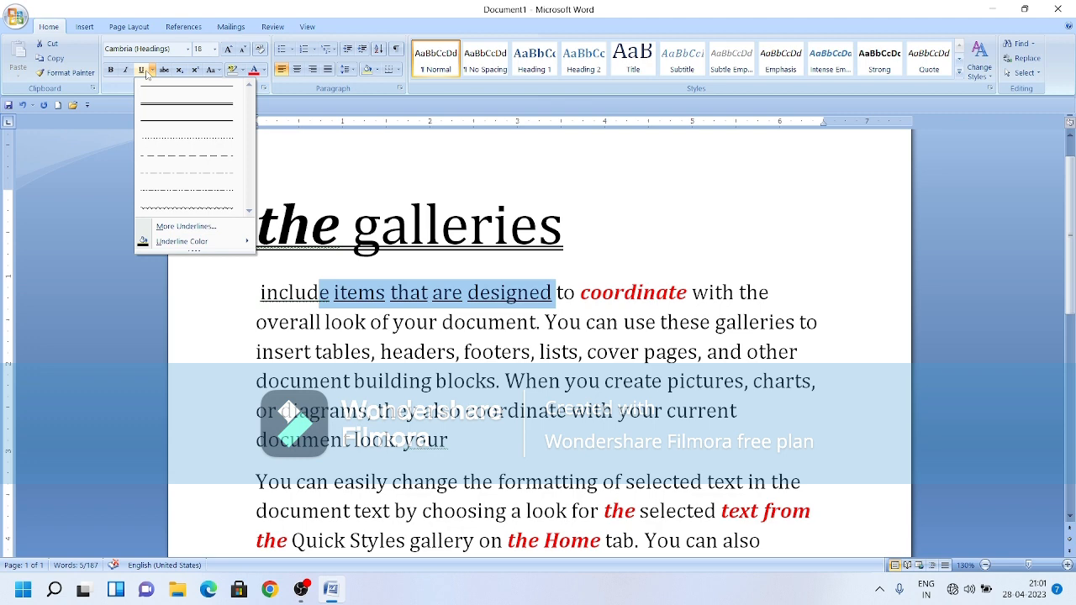
left_click(167, 227)
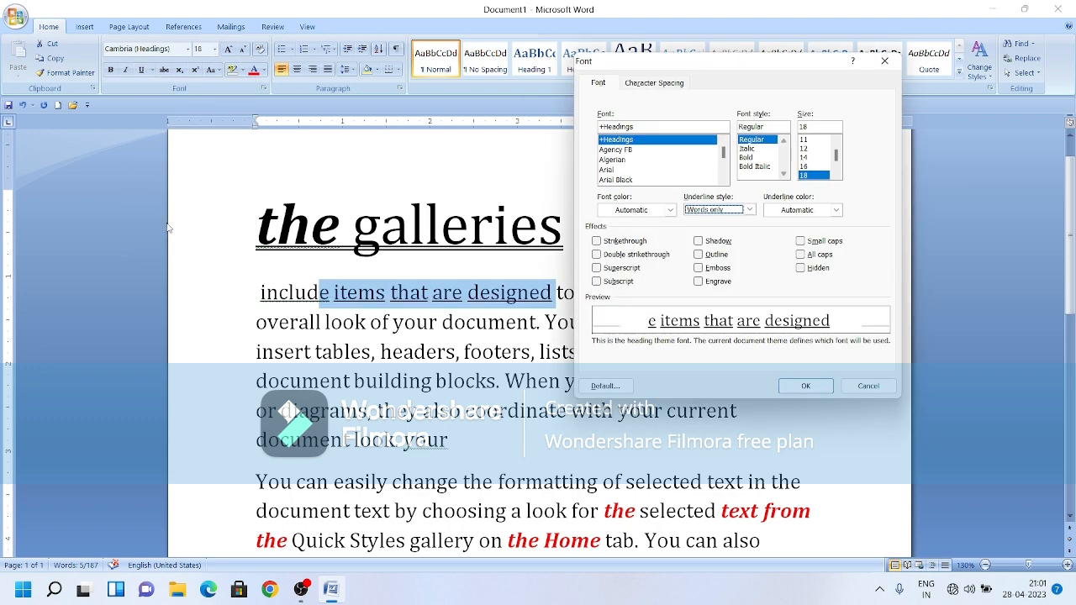
left_click(750, 210)
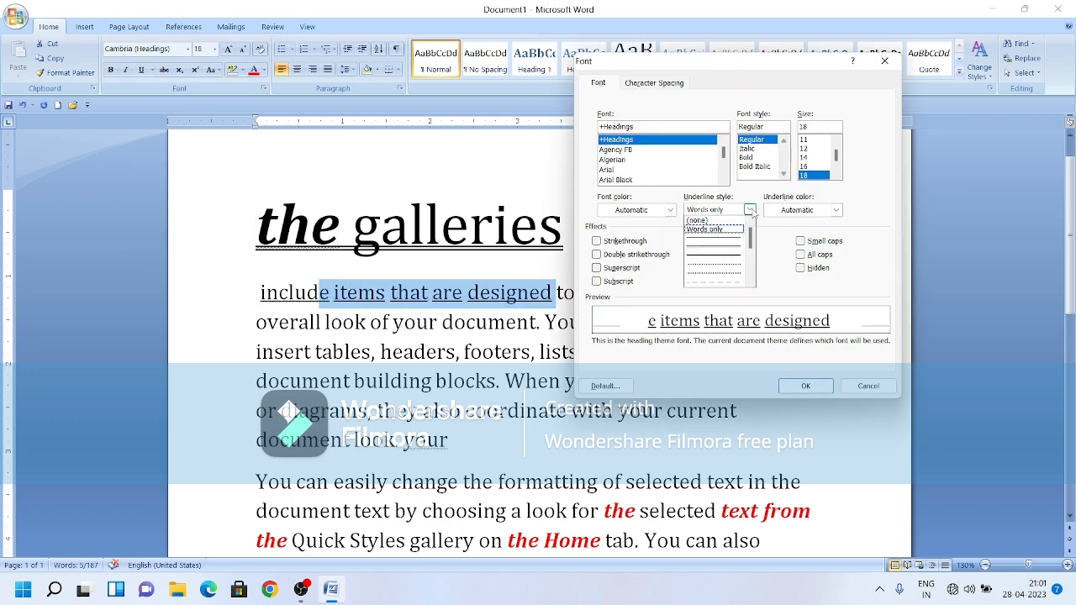
left_click(709, 224)
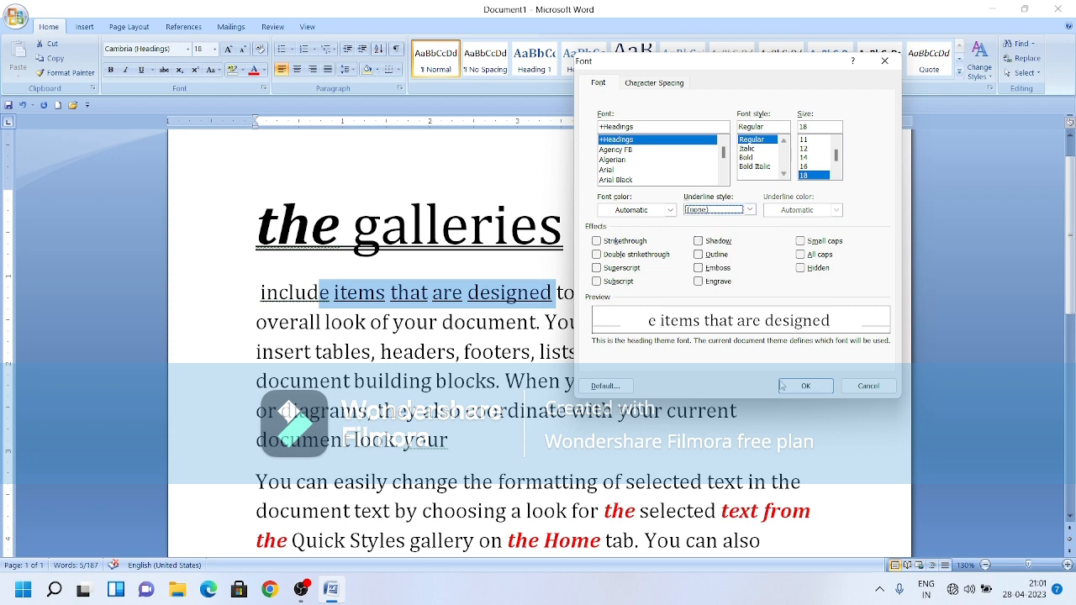
left_click(781, 386)
left_click(481, 350)
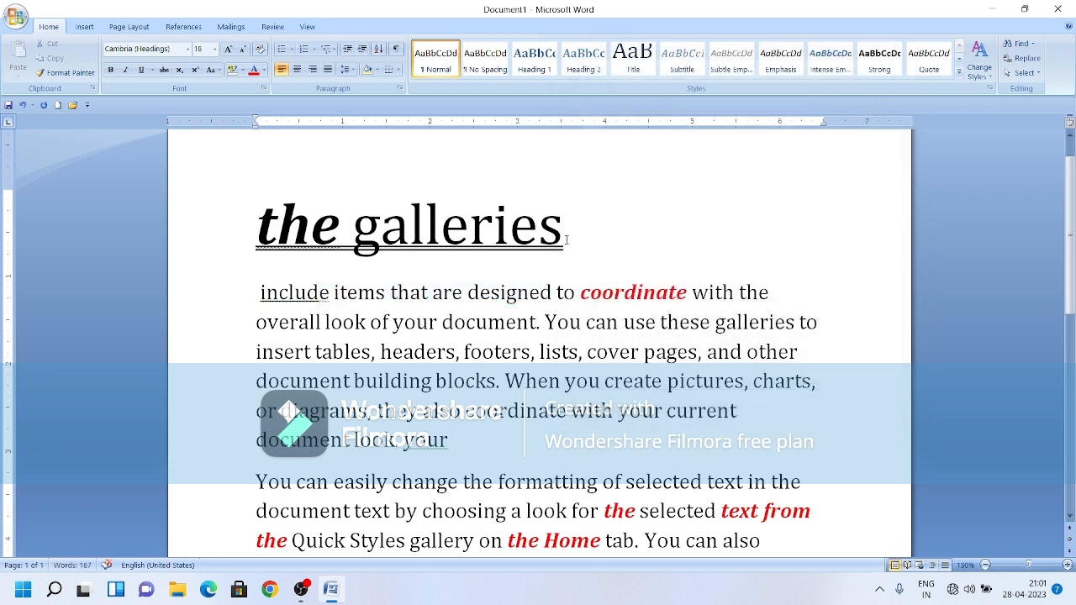
Remove the double underline from the "the galleries" heading line
left_click_drag(568, 240, 210, 211)
left_click(140, 70)
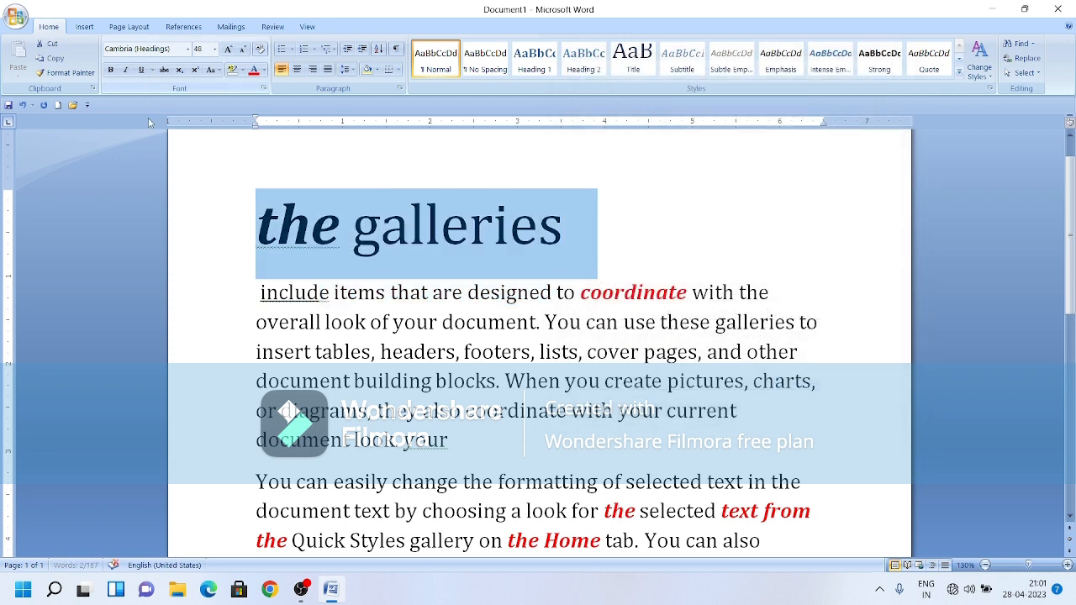
left_click(774, 273)
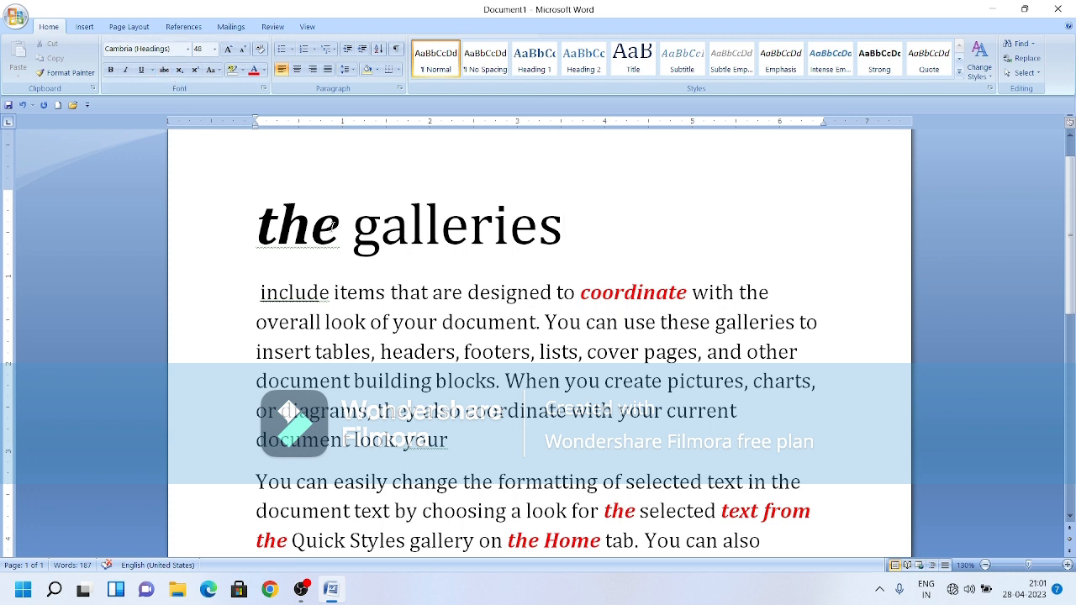
Apply strikethrough to the word "the" in the heading line
left_click_drag(338, 225, 217, 196)
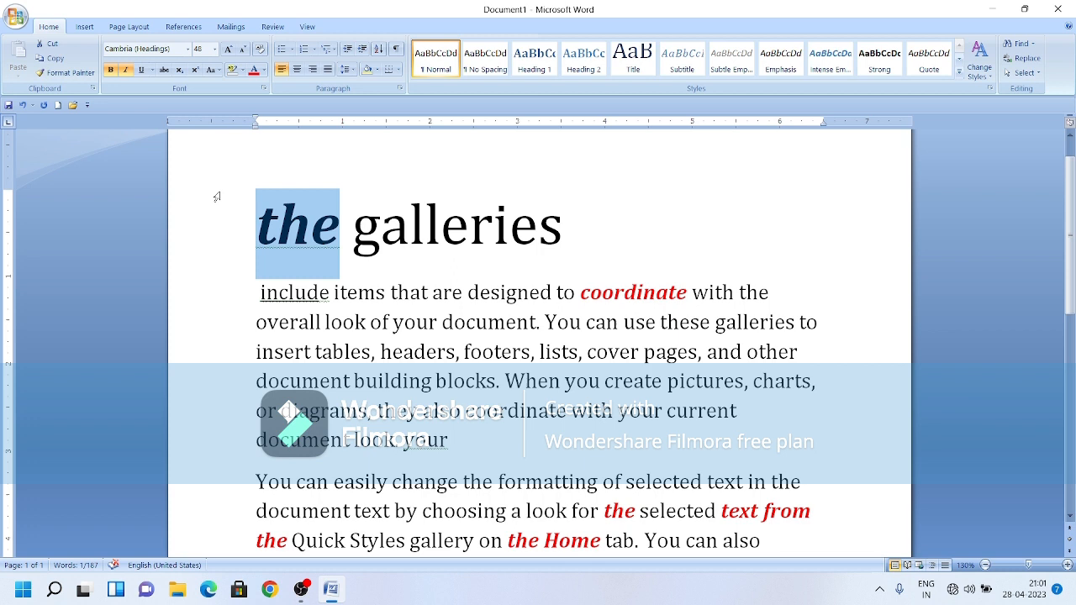
left_click(164, 70)
left_click(409, 225)
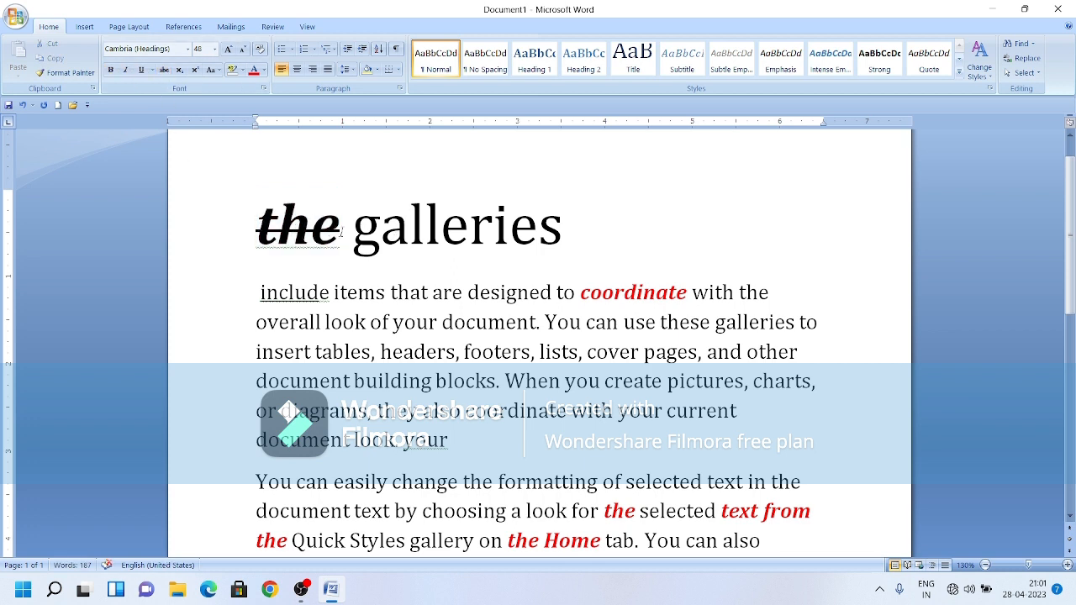
Remove the strikethrough from the word "the" in the heading line
left_click_drag(341, 225, 173, 137)
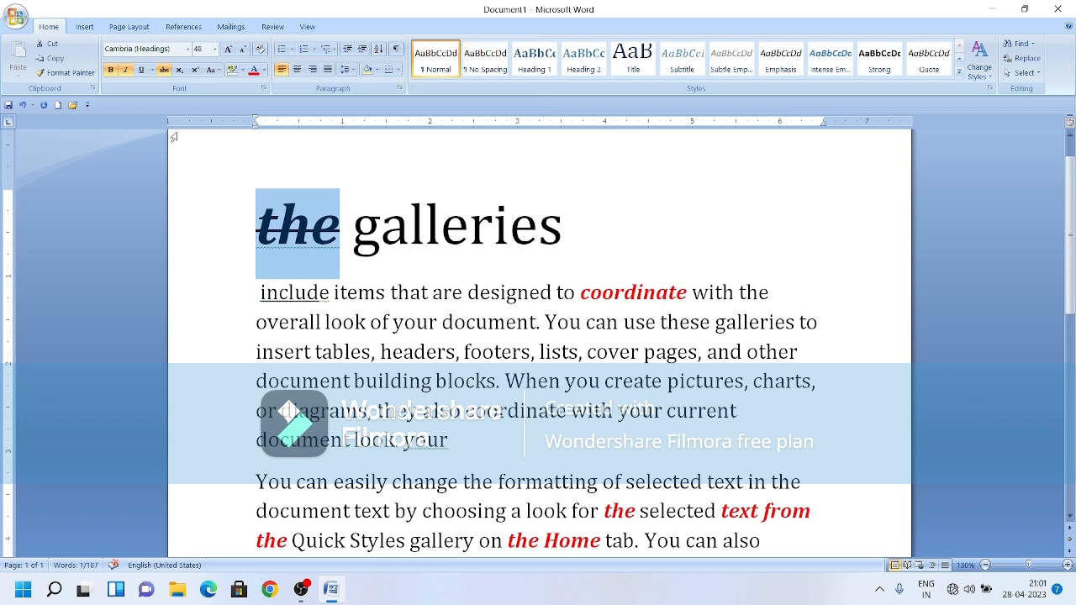
left_click(165, 69)
key("Right")
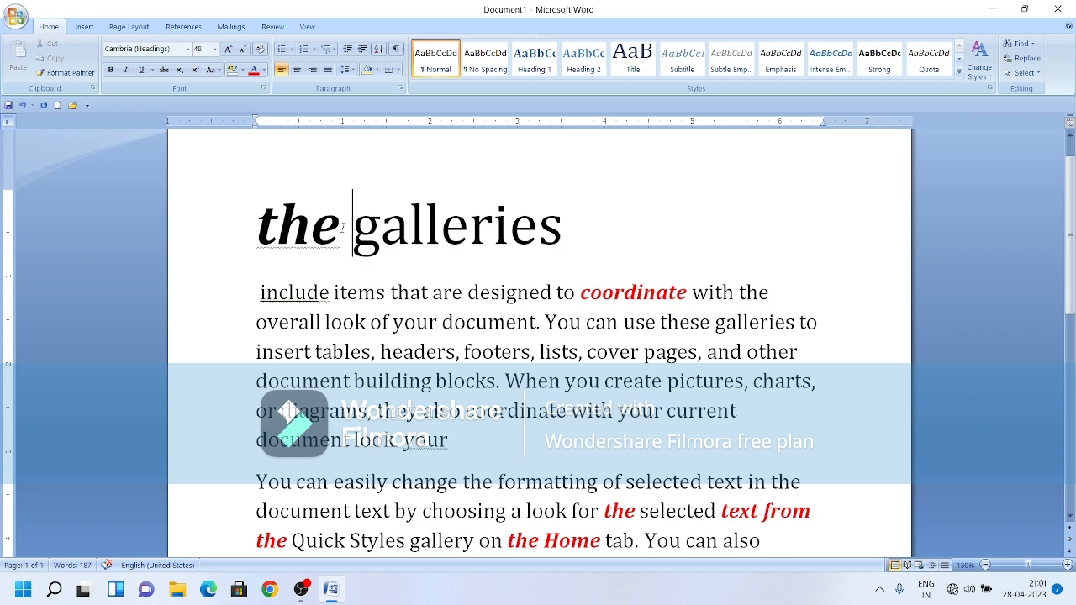
Apply the Double strikethrough font effect to the word "the" in the heading line
left_click_drag(340, 223, 257, 222)
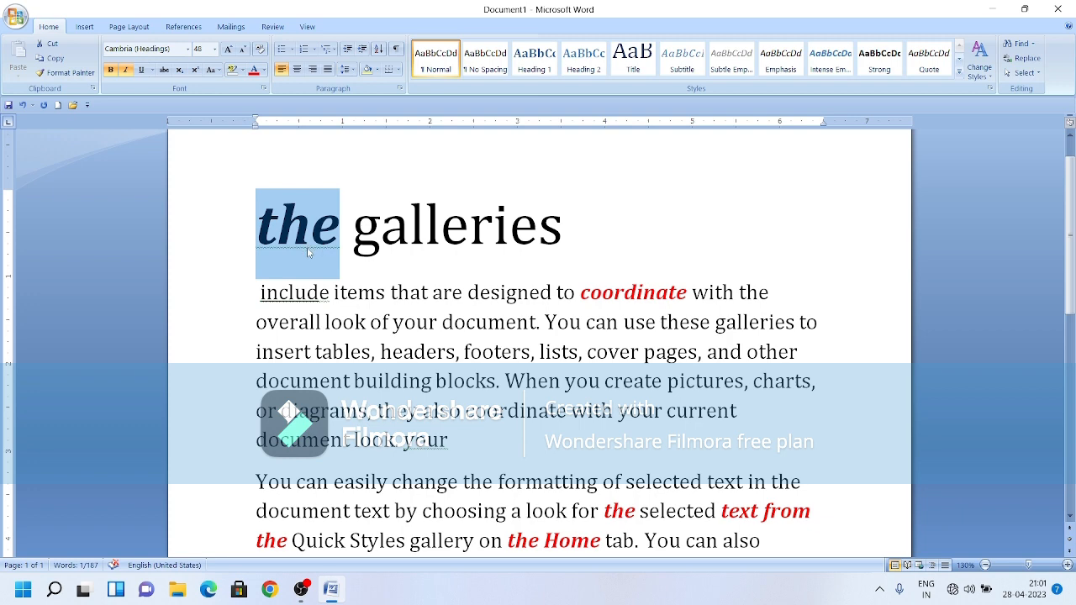
key("ctrl+d")
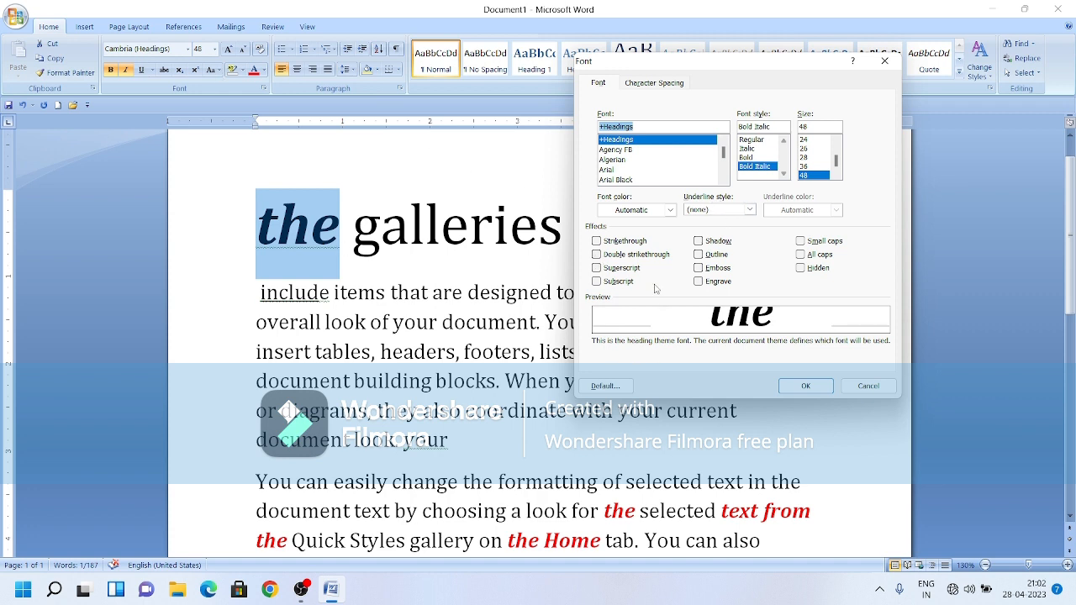
left_click(596, 255)
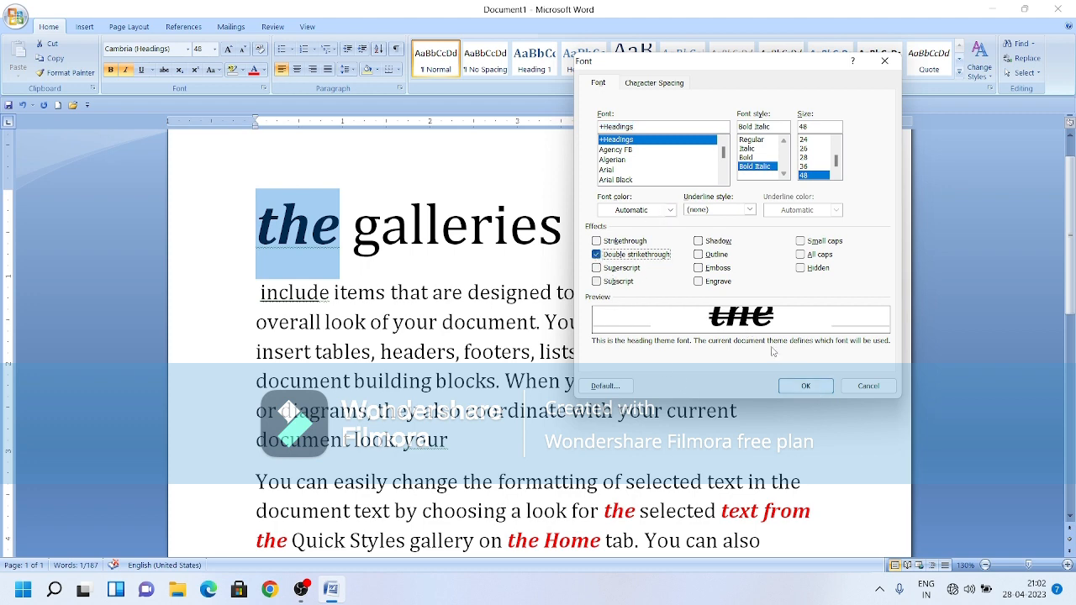
left_click(798, 387)
left_click(375, 271)
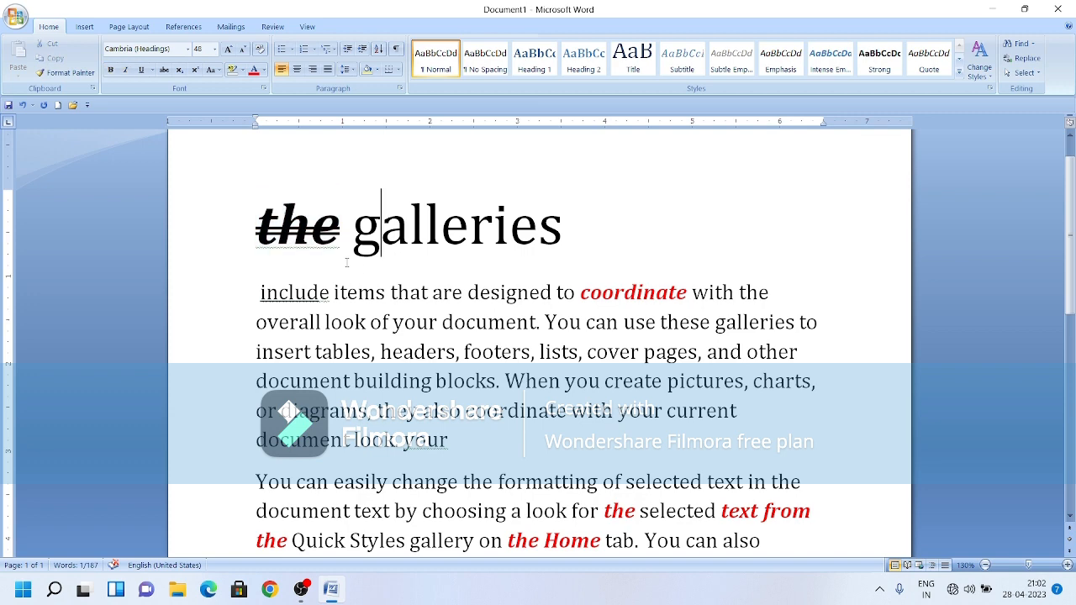
Turn off the Double strikethrough effect on the heading word "the"
left_click_drag(340, 238, 257, 237)
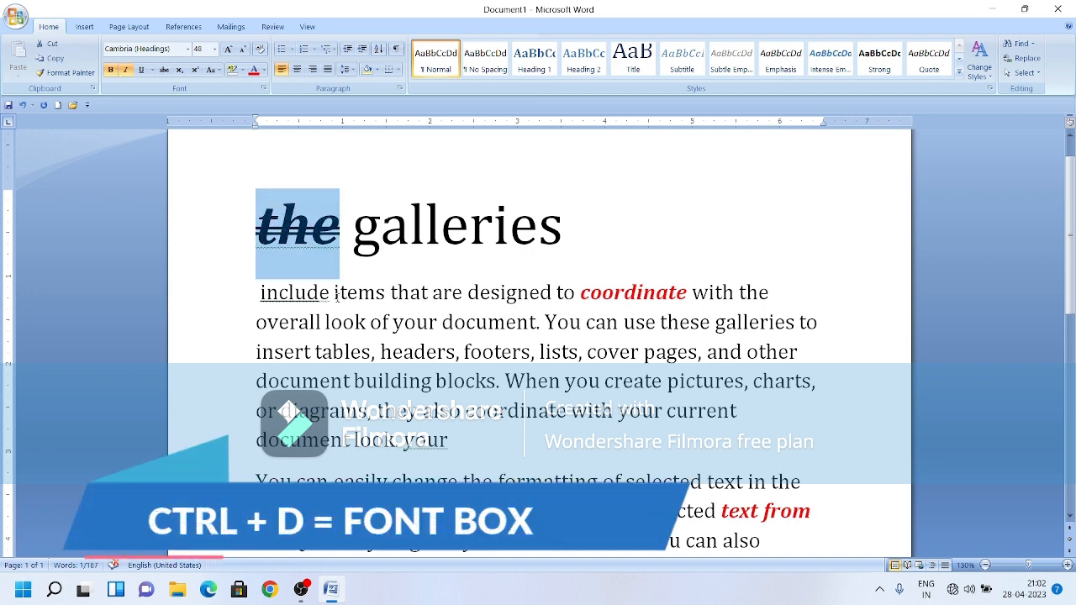
key("ctrl+d")
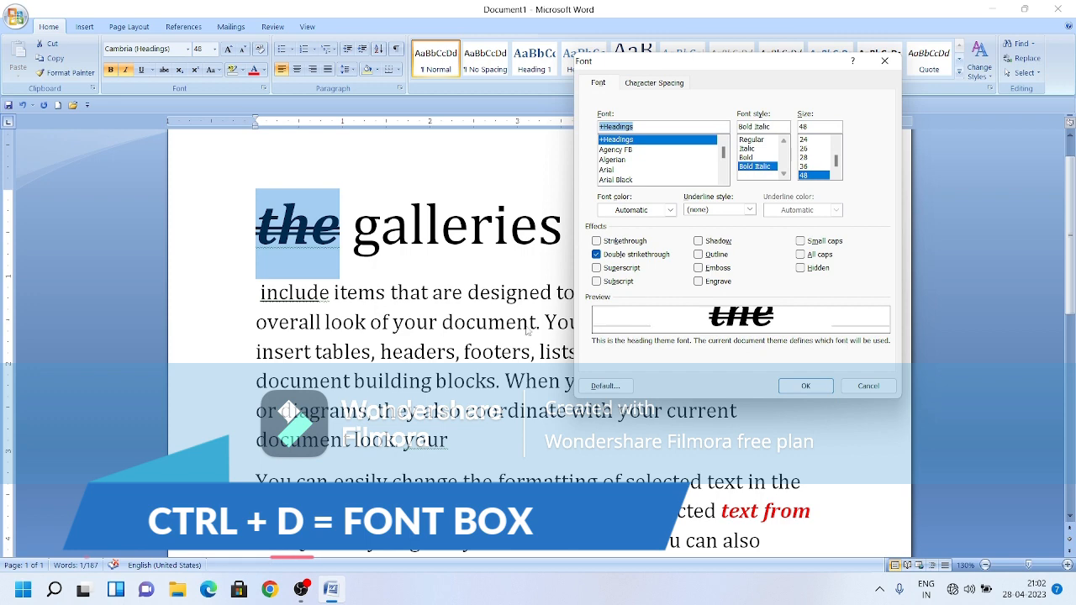
left_click(597, 254)
left_click(804, 385)
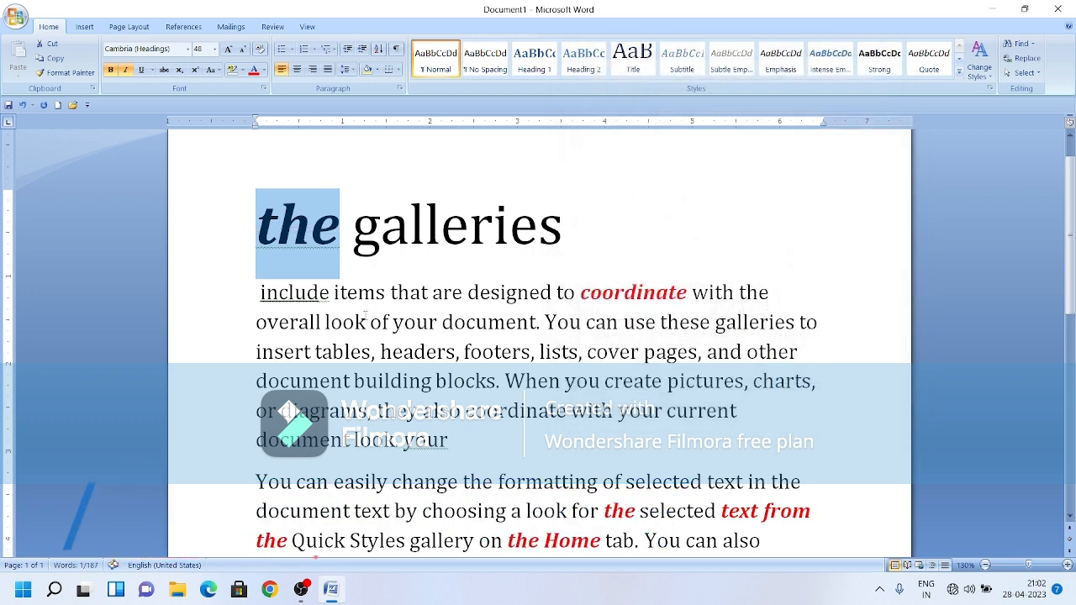
left_click(352, 227)
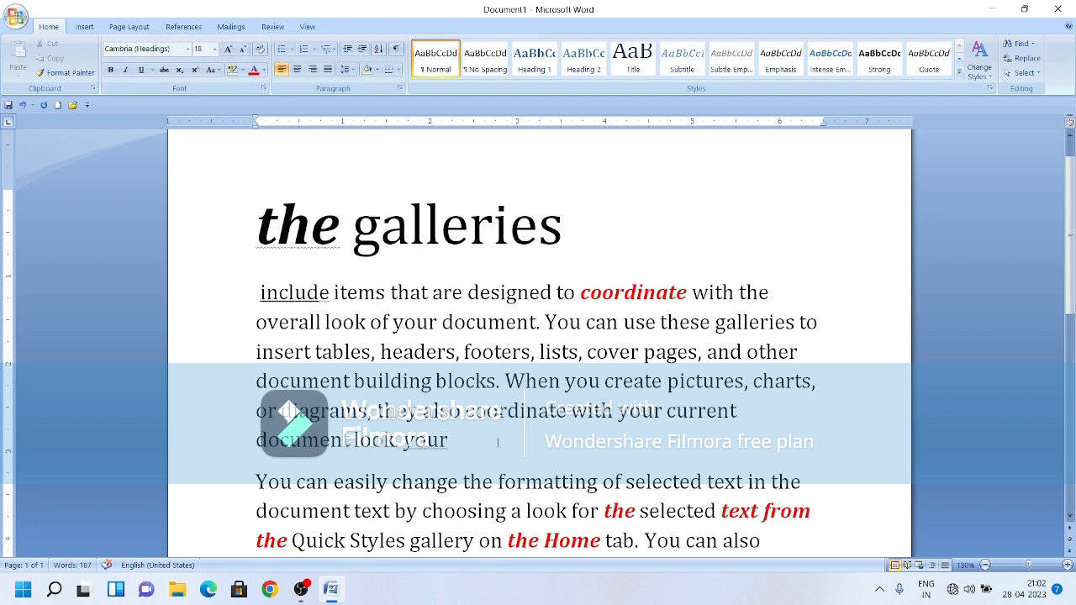
Type "h2o" at the end of the first paragraph, following the word "Your"
key("shift+F3")
type("h2")
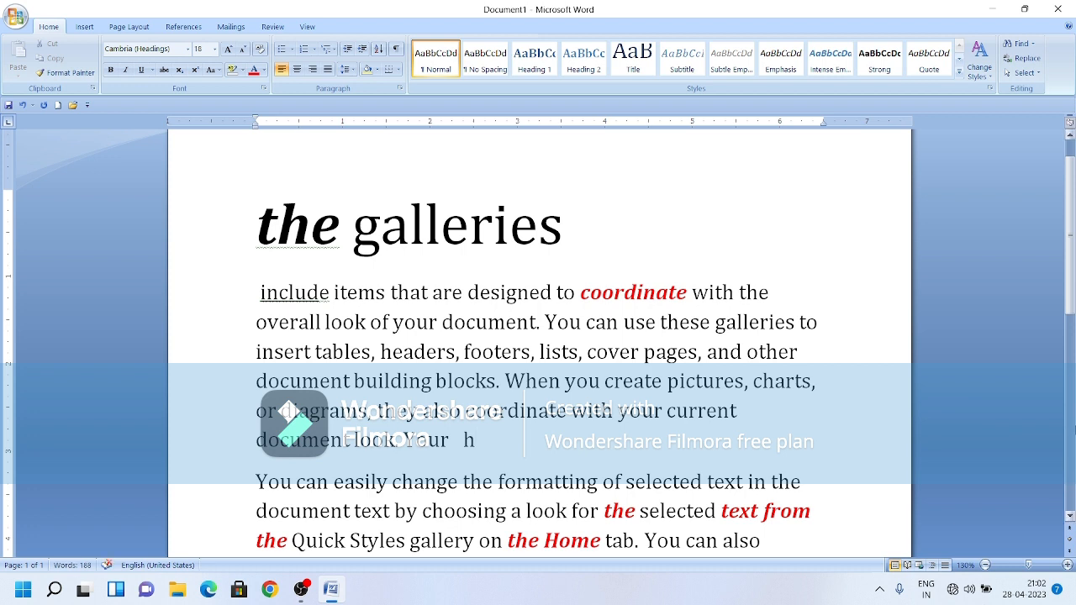
type("o")
Grow the font of the "h2o" text to size 48
key("shift+Left")
key("shift+Left")
key("shift+Left")
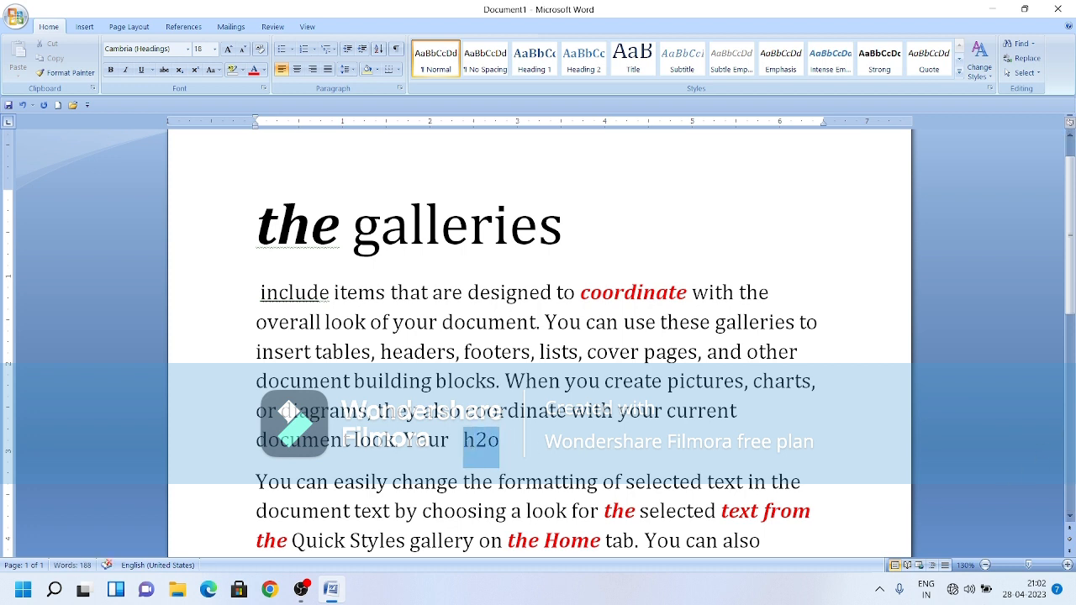
key("ctrl+shift+period")
key("ctrl+shift+period")
key("ctrl+shift+period")
key("ctrl+shift+period")
key("ctrl+shift+period")
key("ctrl+shift+period")
key("ctrl+shift+period")
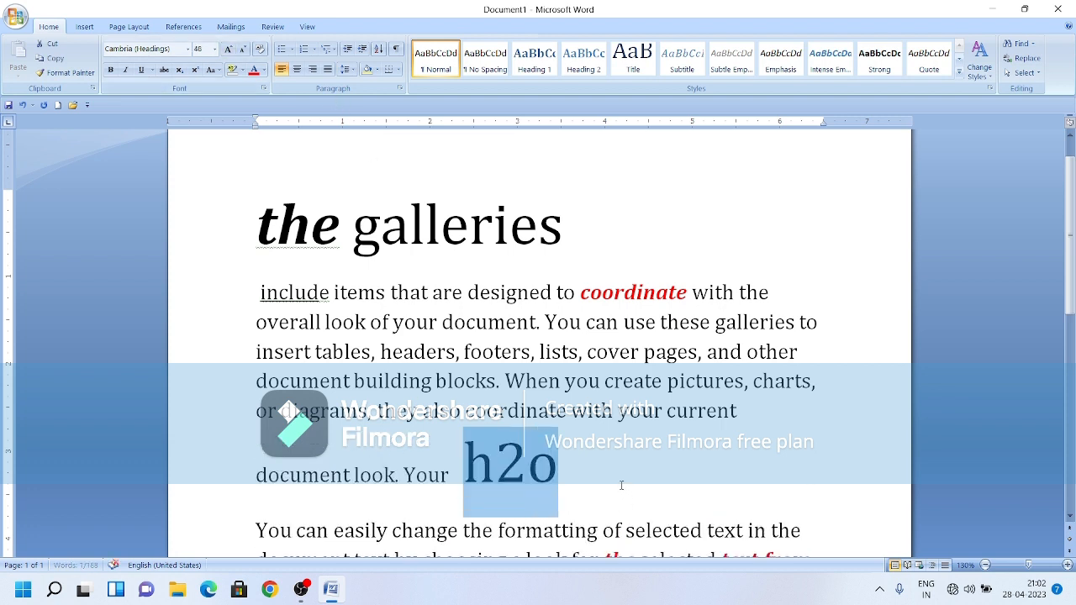
Format the 2 in "h2o" as subscript
left_click(623, 485)
left_click_drag(527, 464, 495, 497)
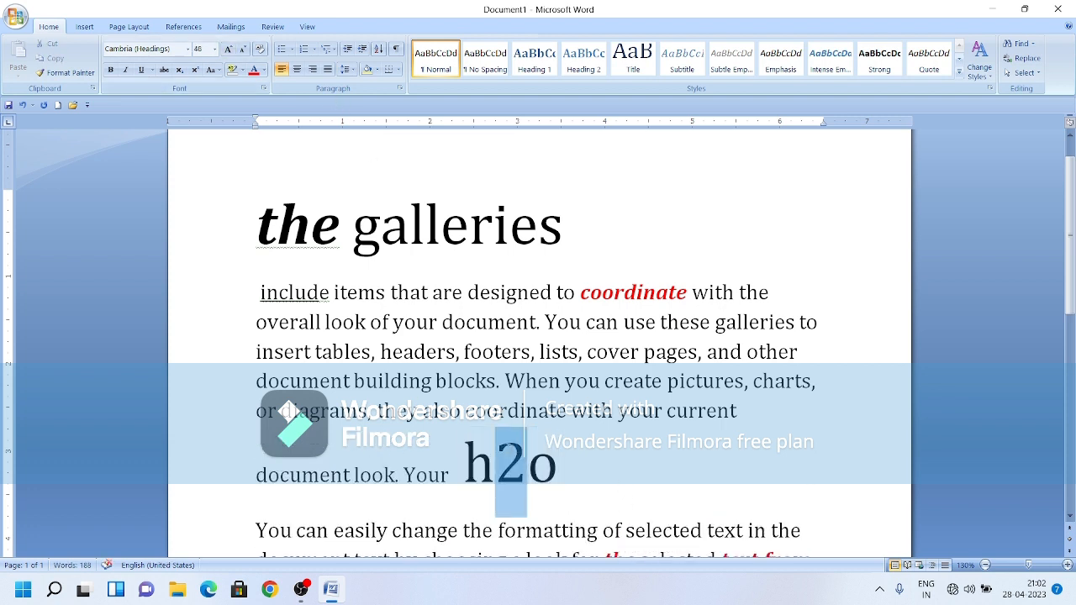
left_click(179, 73)
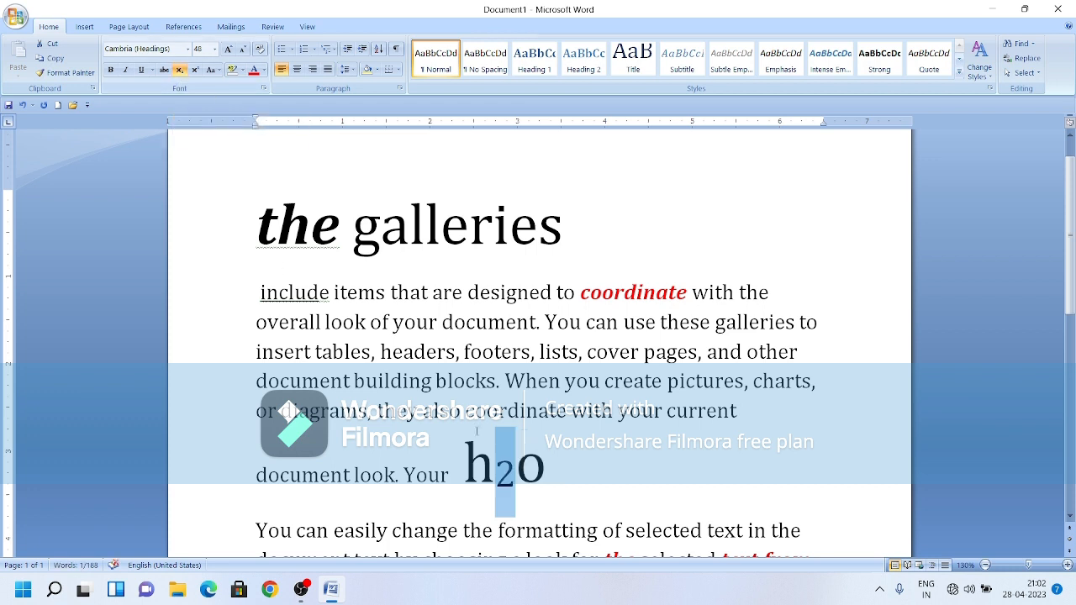
Add "o2" after "h2o" on the last line of the first paragraph and format its 2 as superscript
left_click(578, 473)
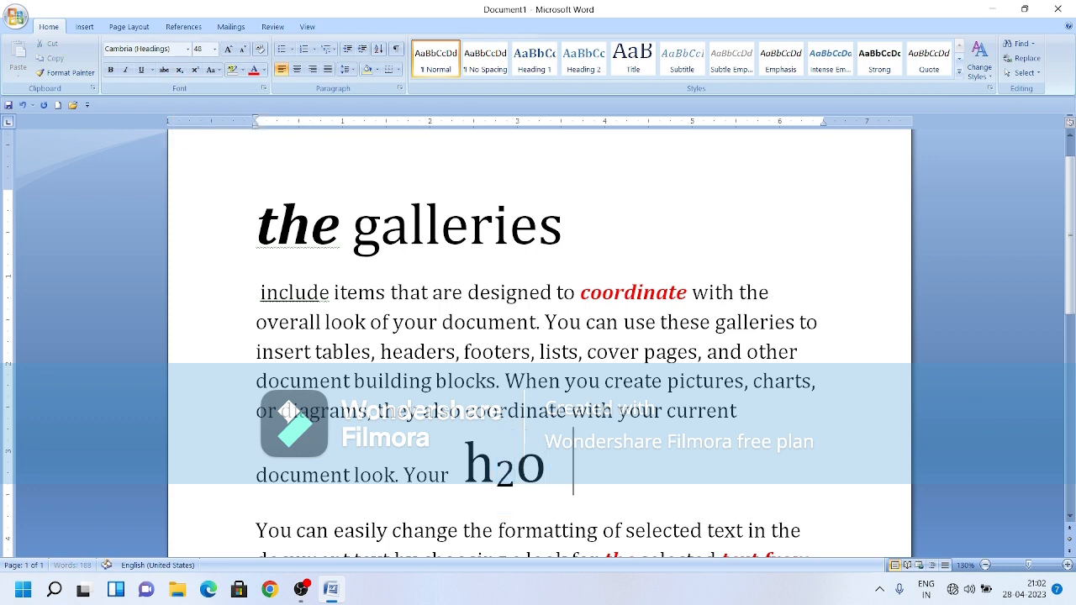
type("o2")
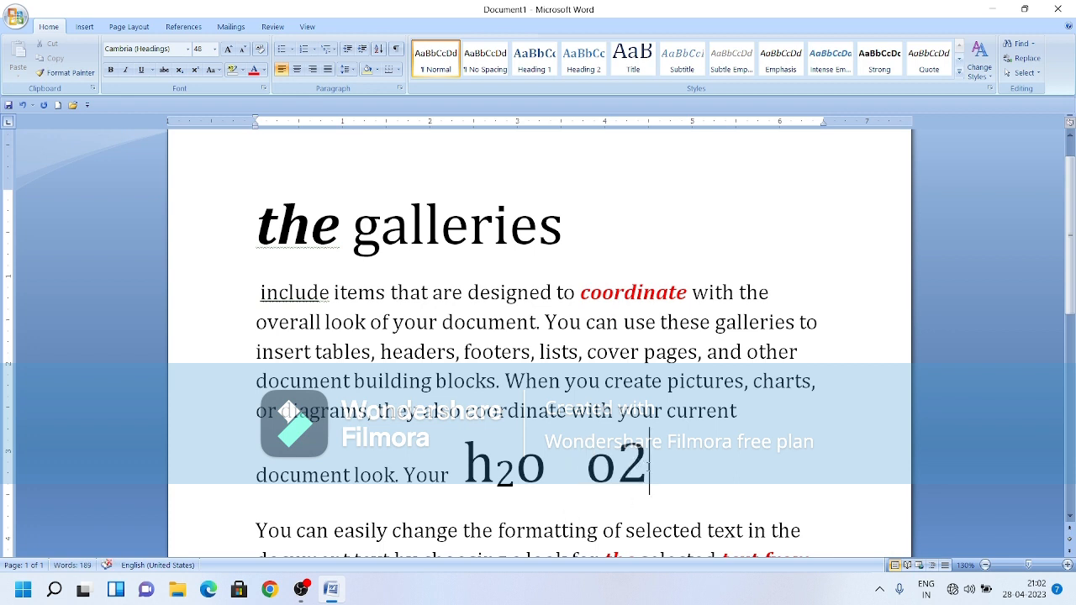
left_click_drag(649, 468, 619, 468)
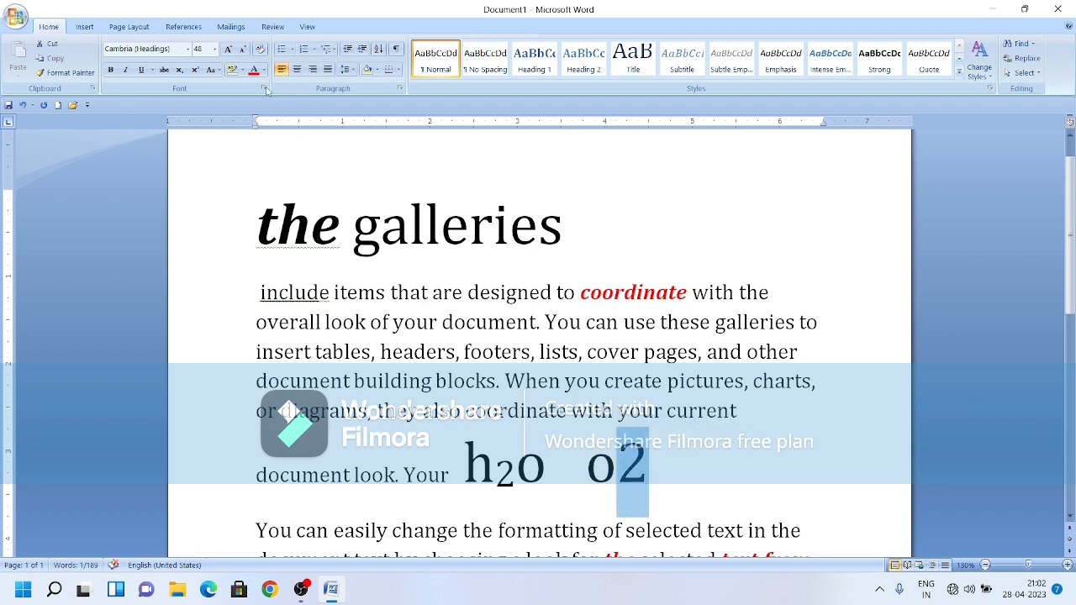
left_click(200, 71)
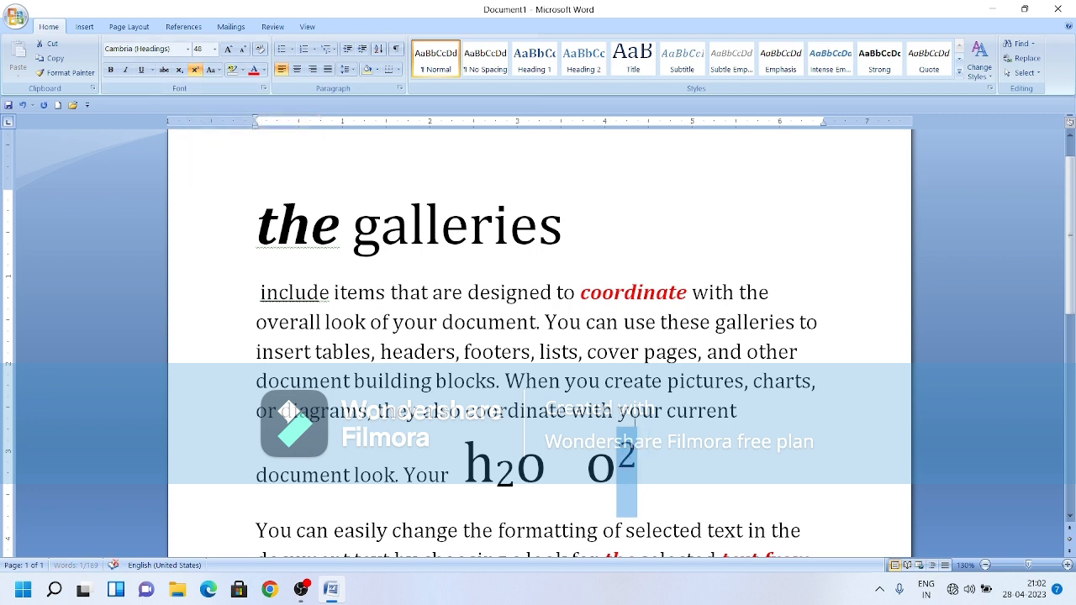
left_click(667, 479)
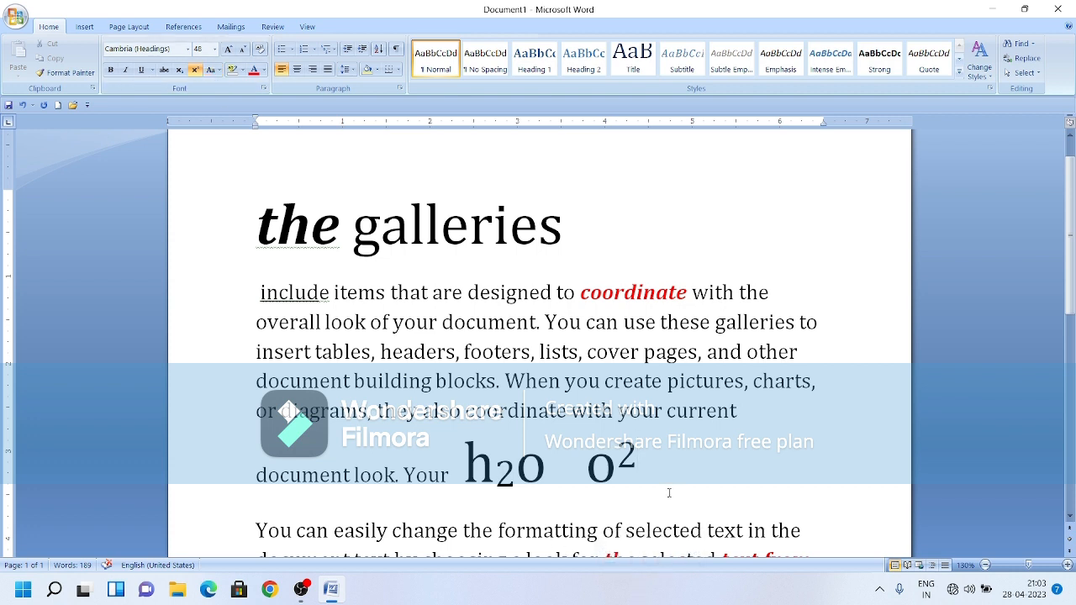
Change the whole paragraph beginning "You can easily change" to Sentence case
scroll(311, 314, "down", 3)
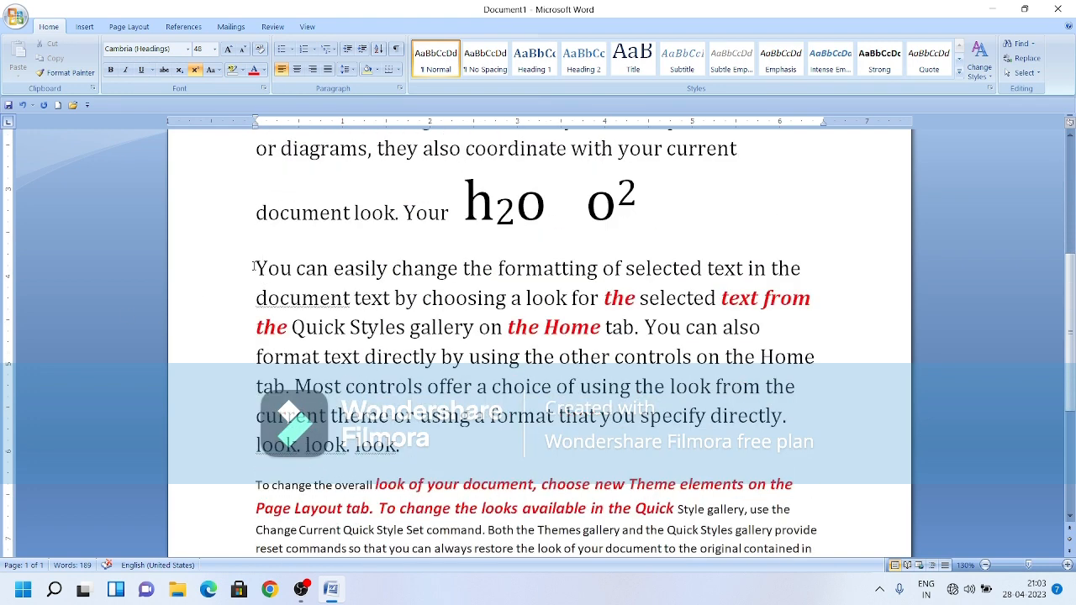
left_click_drag(254, 267, 416, 448)
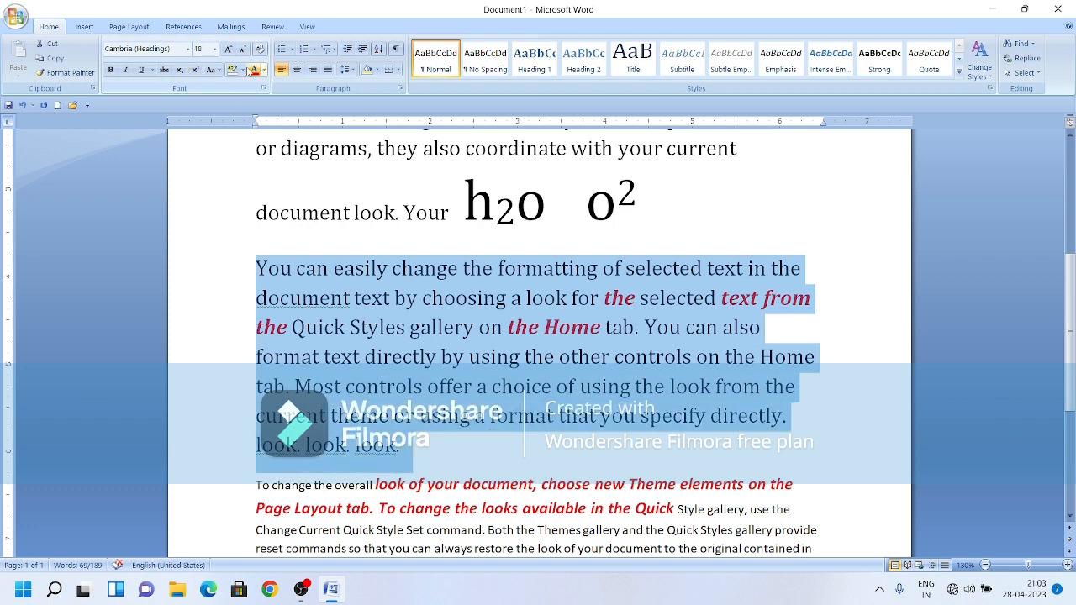
left_click(219, 70)
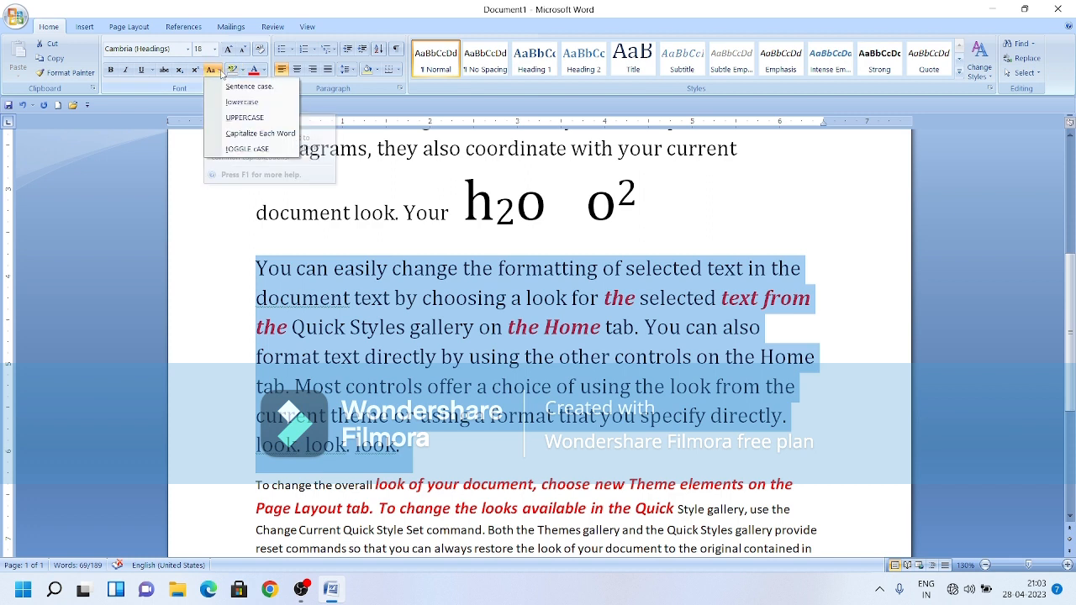
left_click(273, 89)
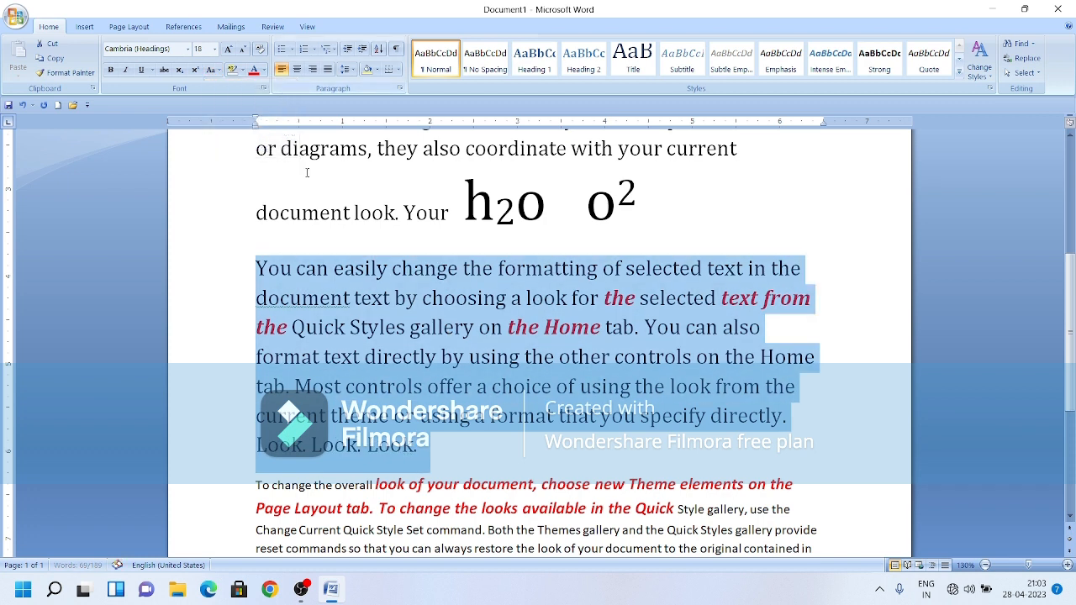
Change the selected paragraph's case to lowercase and then to UPPERCASE
left_click(217, 71)
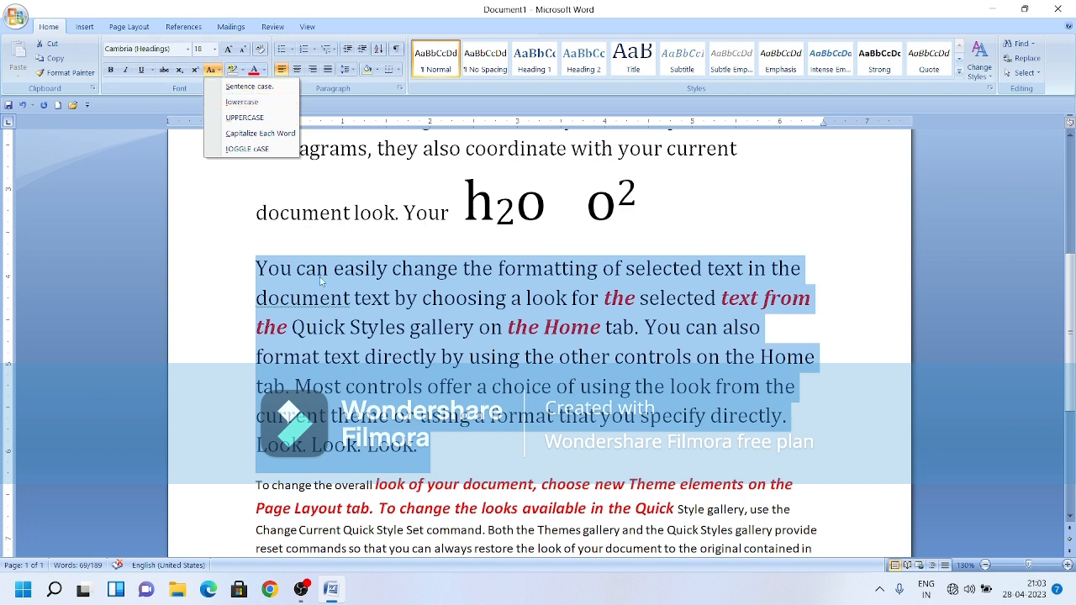
left_click(244, 104)
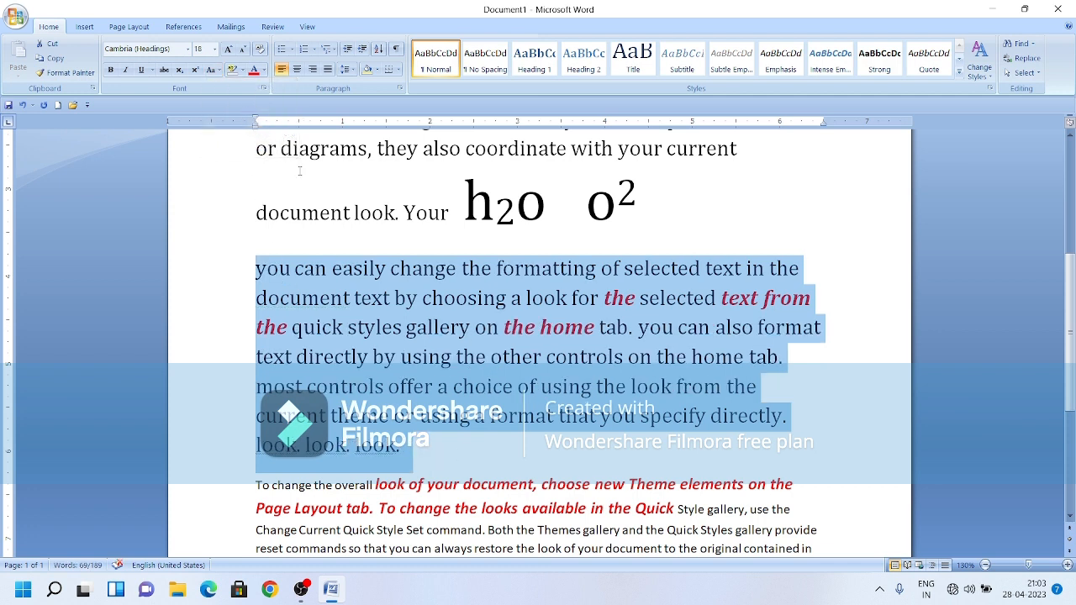
left_click(221, 71)
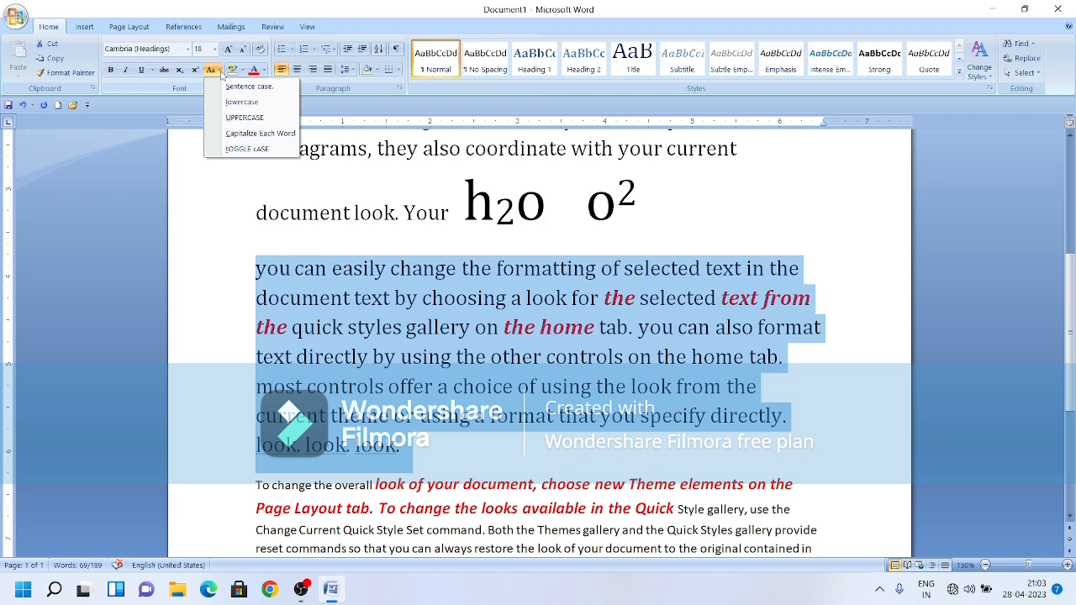
left_click(240, 119)
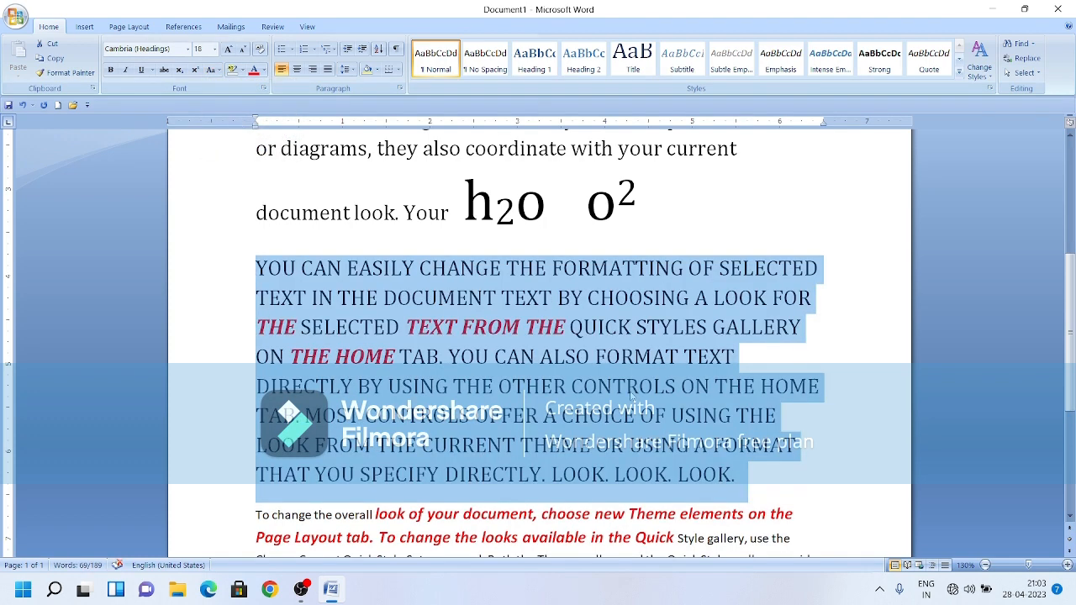
Change the selected paragraph's case to Capitalize Each Word and deselect it
left_click(224, 72)
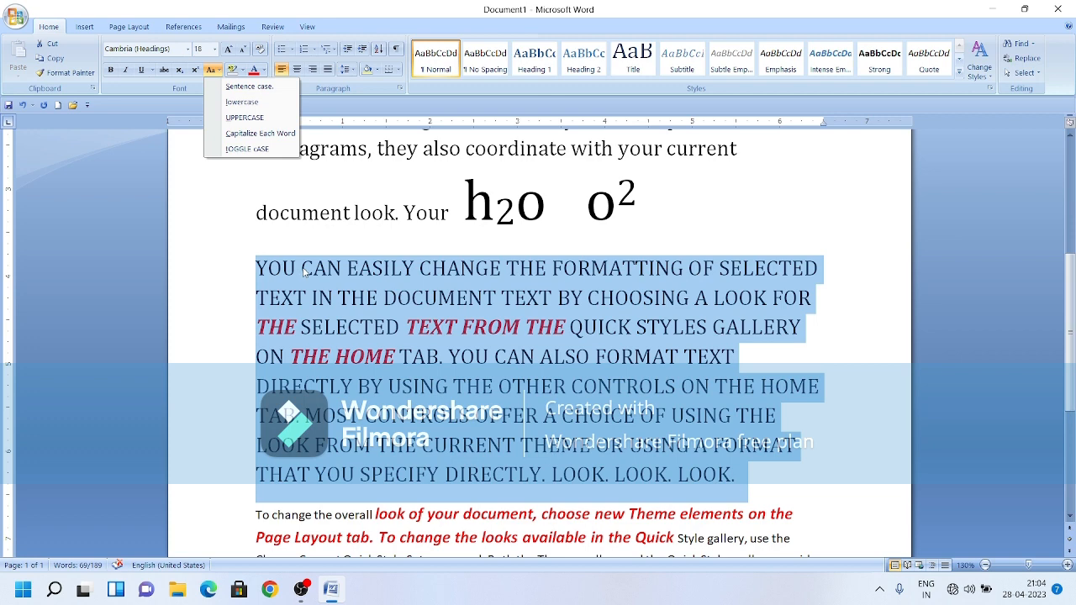
left_click(252, 140)
left_click(308, 297)
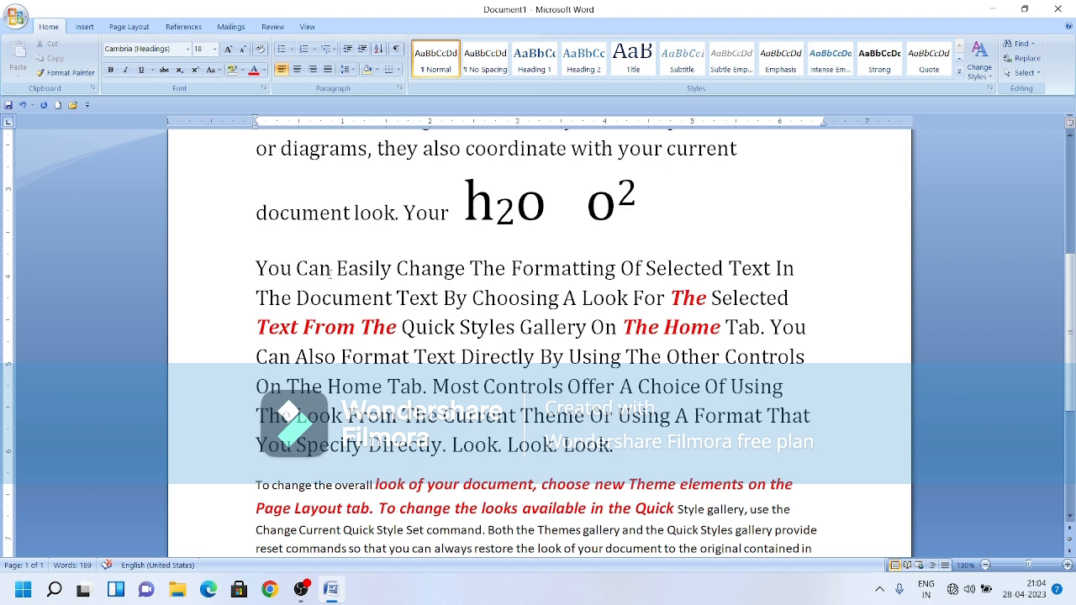
Apply tOGGLE cASE to the whole paragraph beginning "You Can Easily Change"
left_click(219, 71)
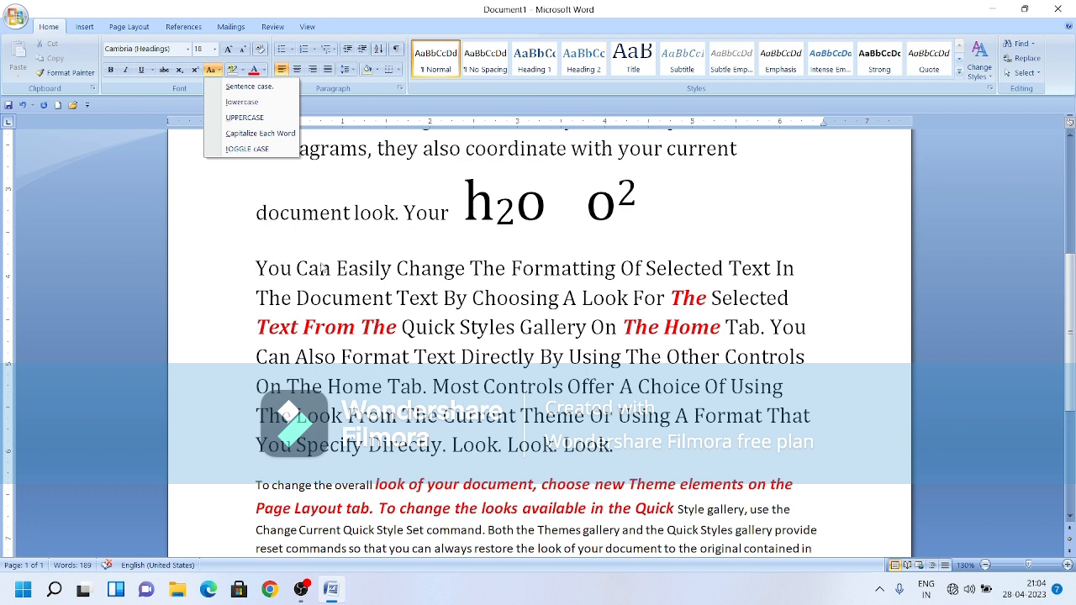
left_click(307, 298)
left_click_drag(629, 451, 252, 267)
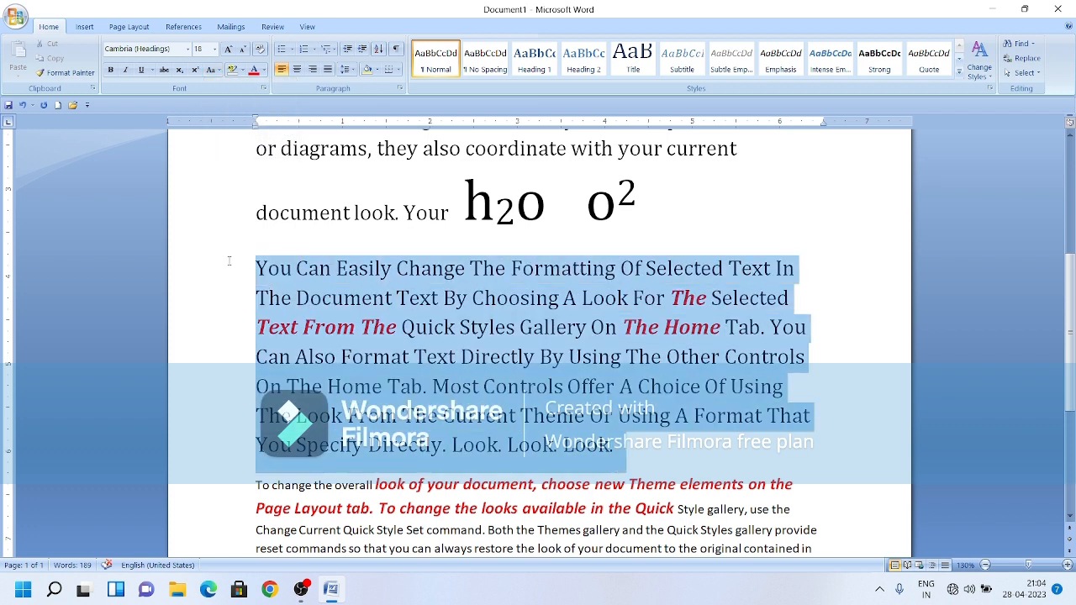
left_click(212, 69)
left_click(236, 149)
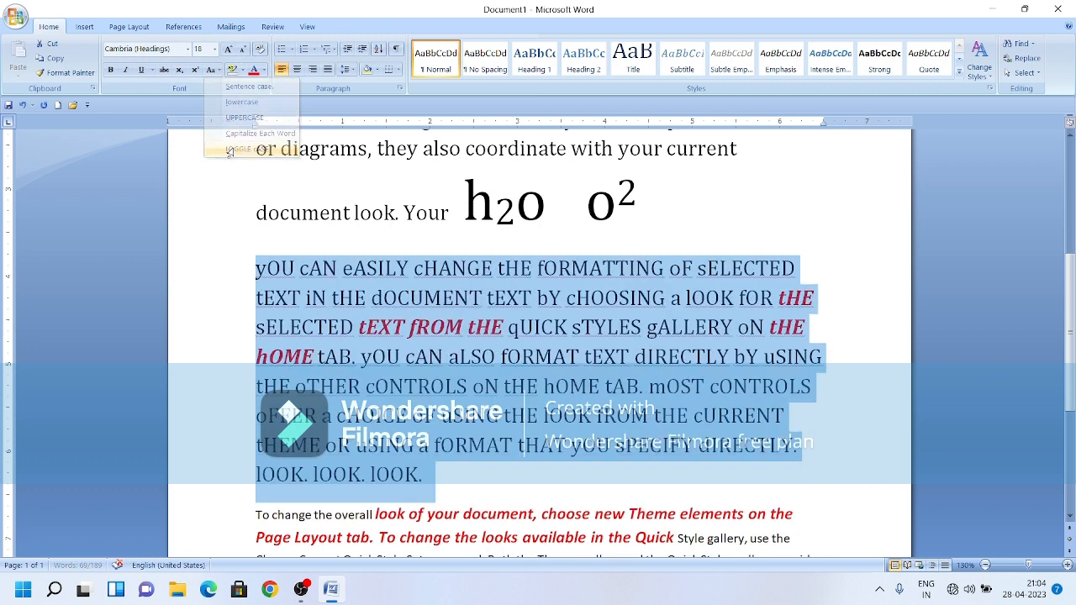
left_click(434, 445)
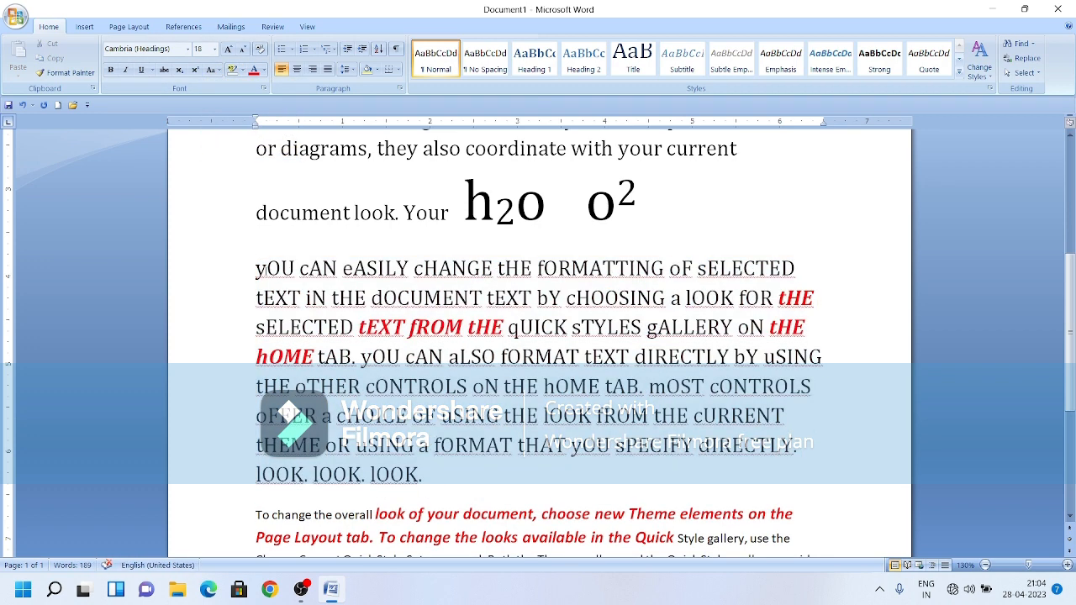
Undo the toggle case change on the paragraph
left_click(218, 72)
left_click(348, 317)
key("ctrl+z")
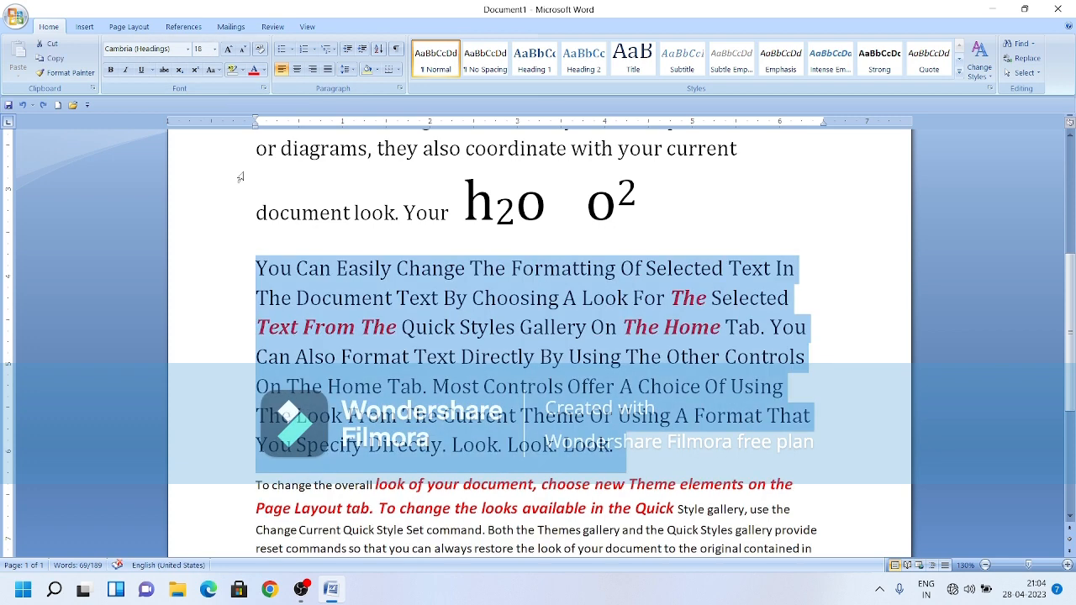
Grow the font of the paragraph beginning "You Can Easily Change" to size 24
left_click(629, 431)
left_click_drag(614, 446, 293, 255)
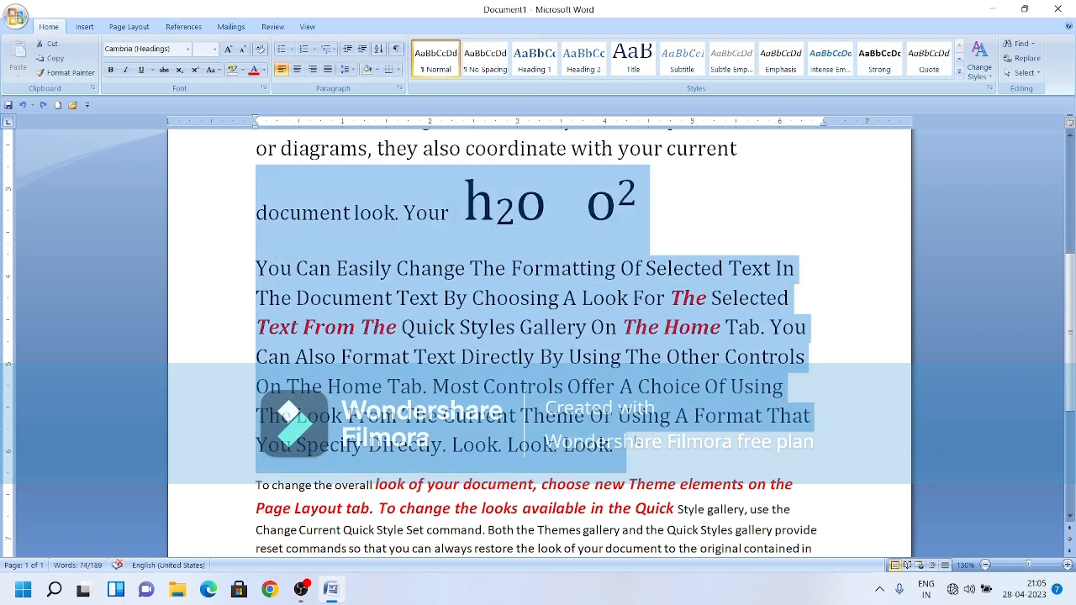
left_click(638, 442)
left_click_drag(607, 454, 242, 281)
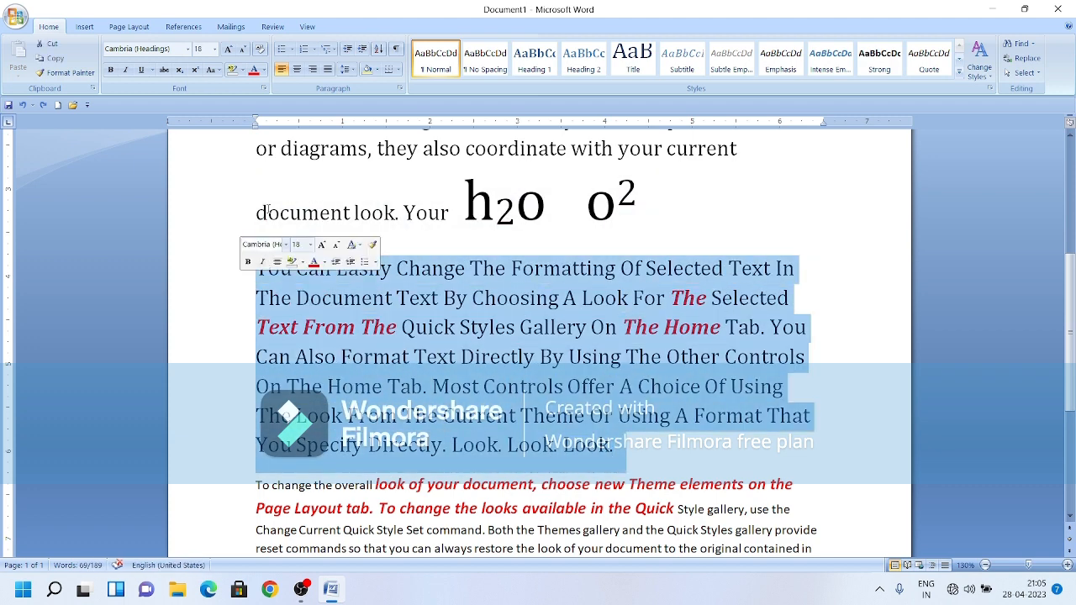
left_click(229, 52)
left_click(229, 51)
left_click(229, 51)
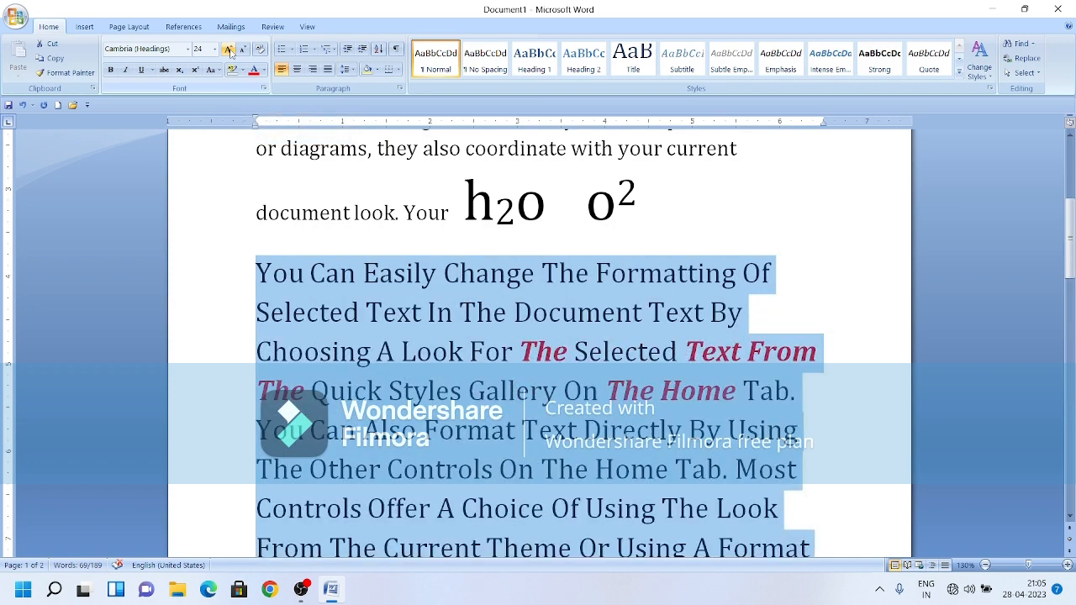
Shrink the font of the selected paragraph to size 16 and deselect it
left_click(242, 52)
left_click(242, 51)
left_click(242, 51)
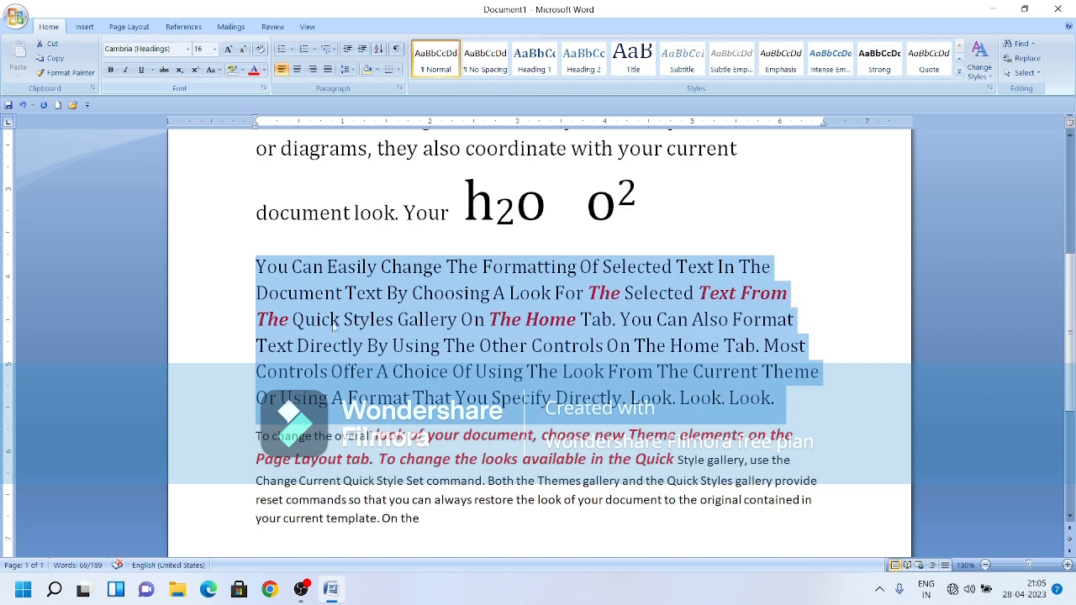
left_click(399, 269)
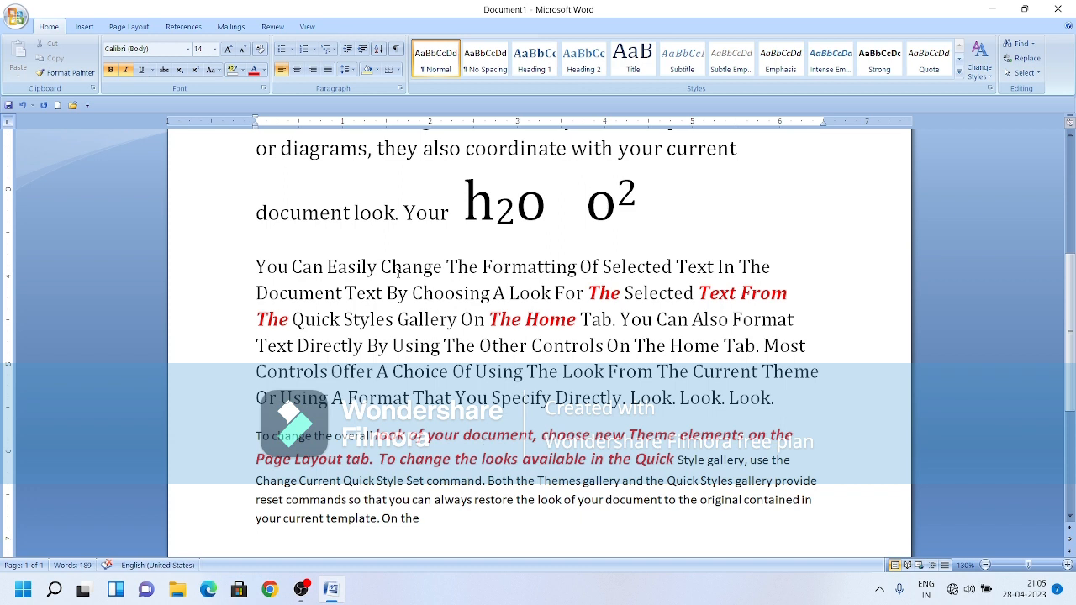
Color the words "You Can Easily Change" light cyan, picked from the additional standard font colors
left_click_drag(446, 268, 256, 268)
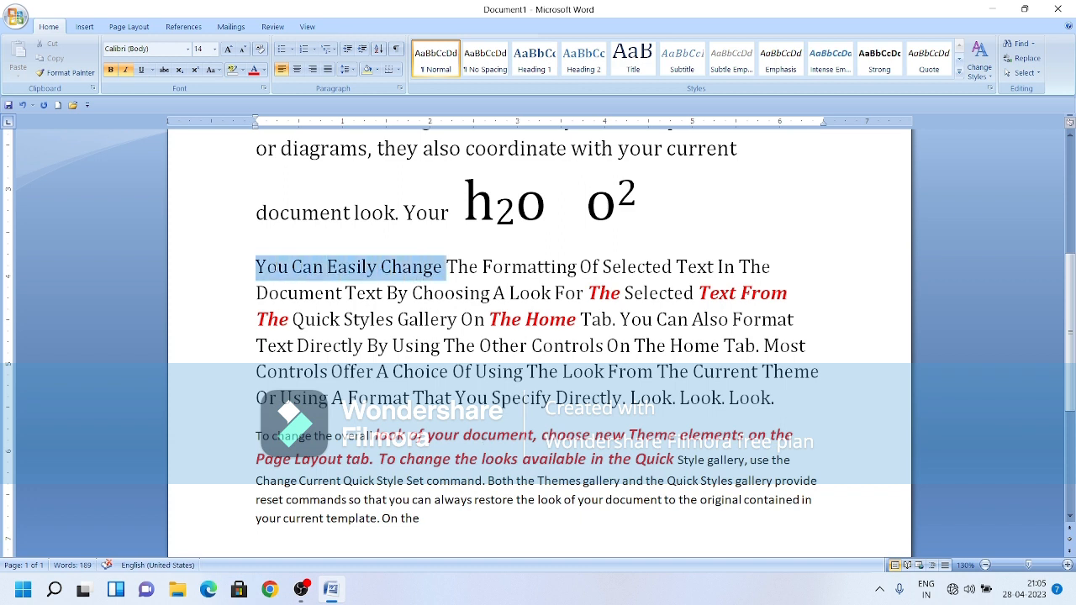
left_click(264, 70)
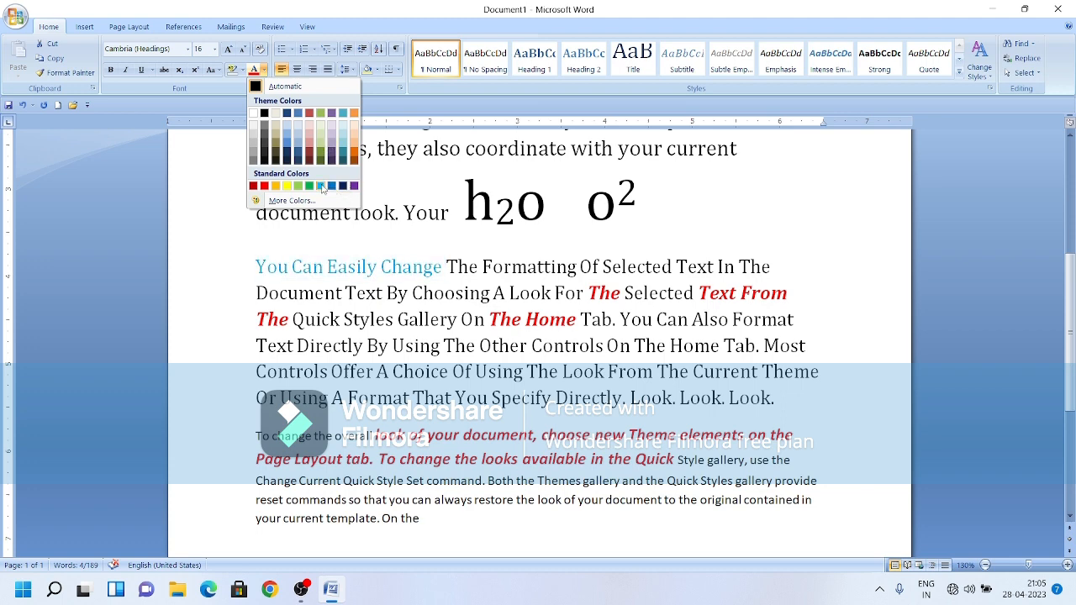
left_click(295, 202)
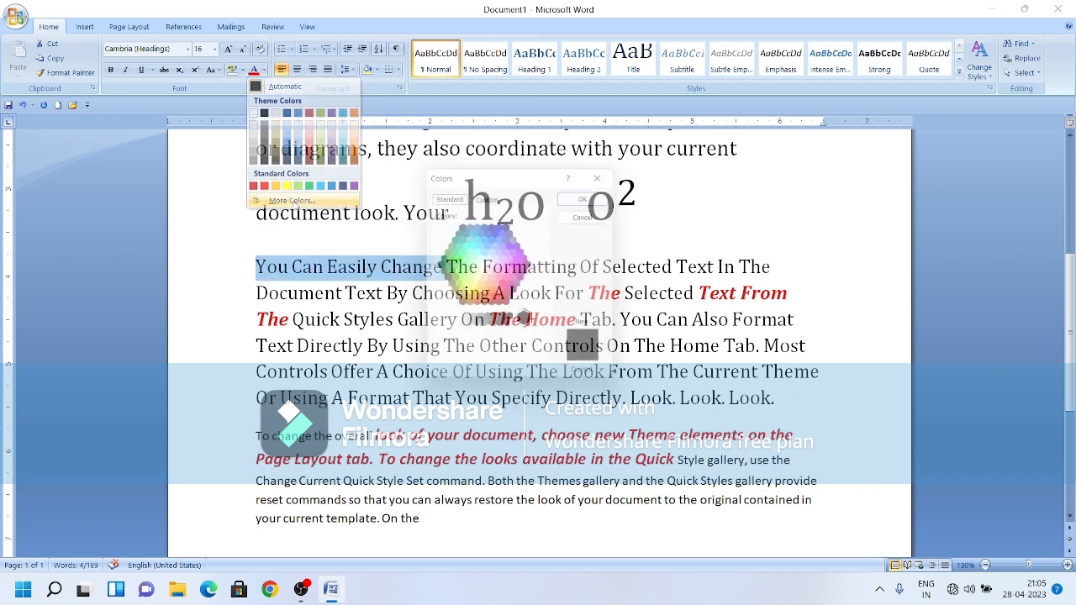
left_click(475, 258)
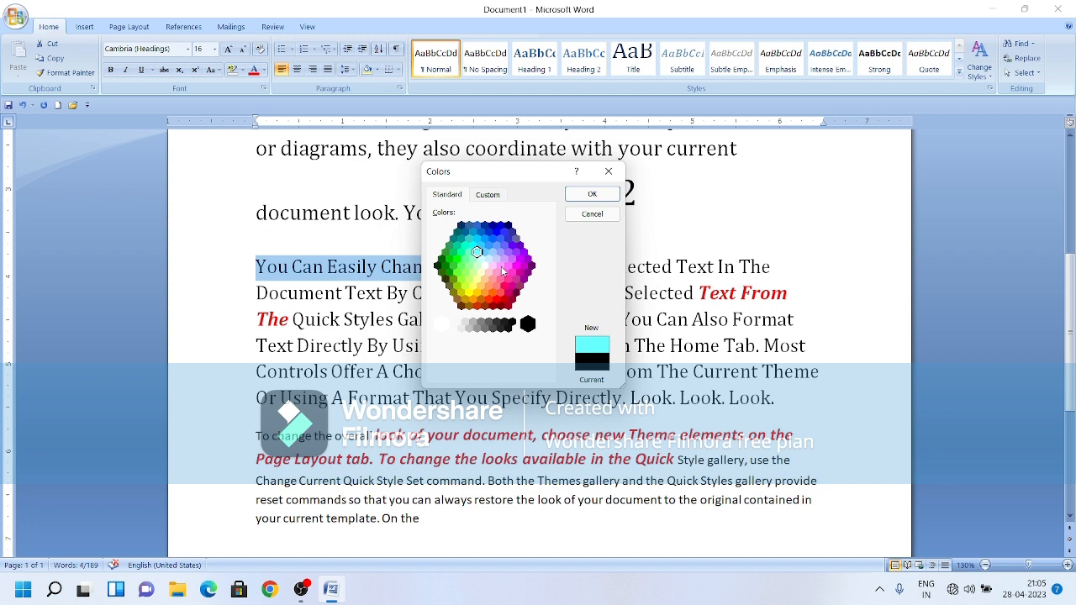
left_click(592, 193)
left_click(462, 319)
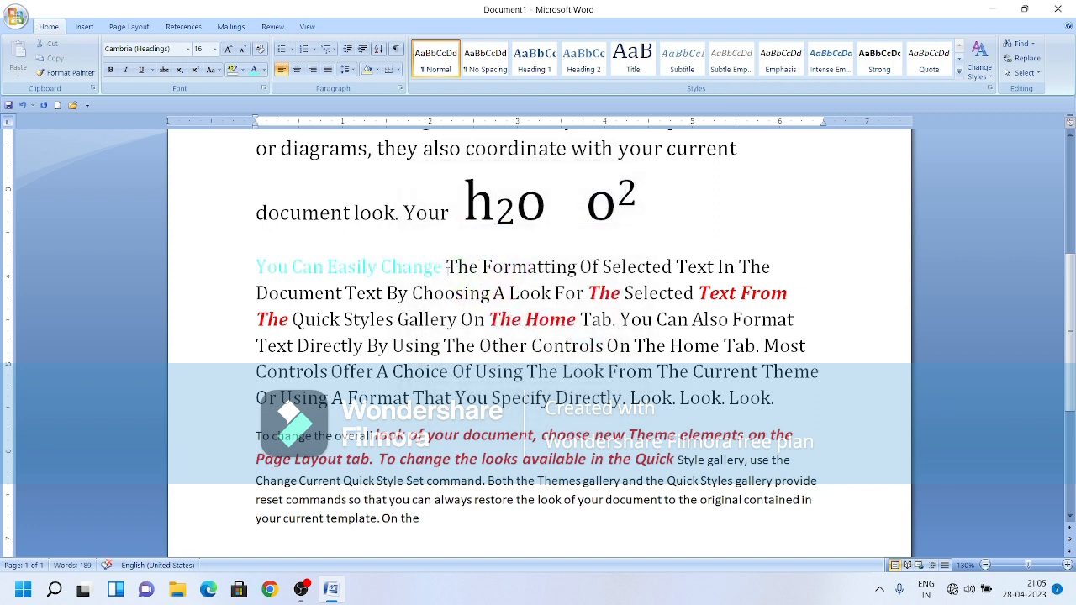
Undo the light cyan font color on "You Can Easily Change"
left_click_drag(448, 271, 291, 271)
left_click(455, 322)
key("ctrl+z")
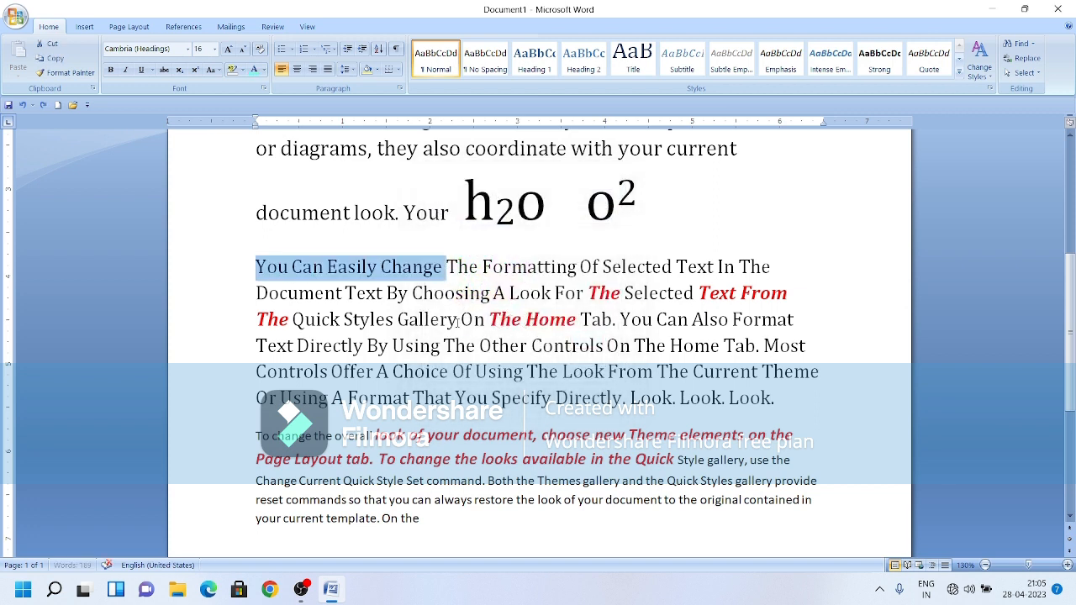
Set the font color of the words "You Can Easily Change" to the standard red
left_click(559, 270)
left_click_drag(448, 268, 252, 267)
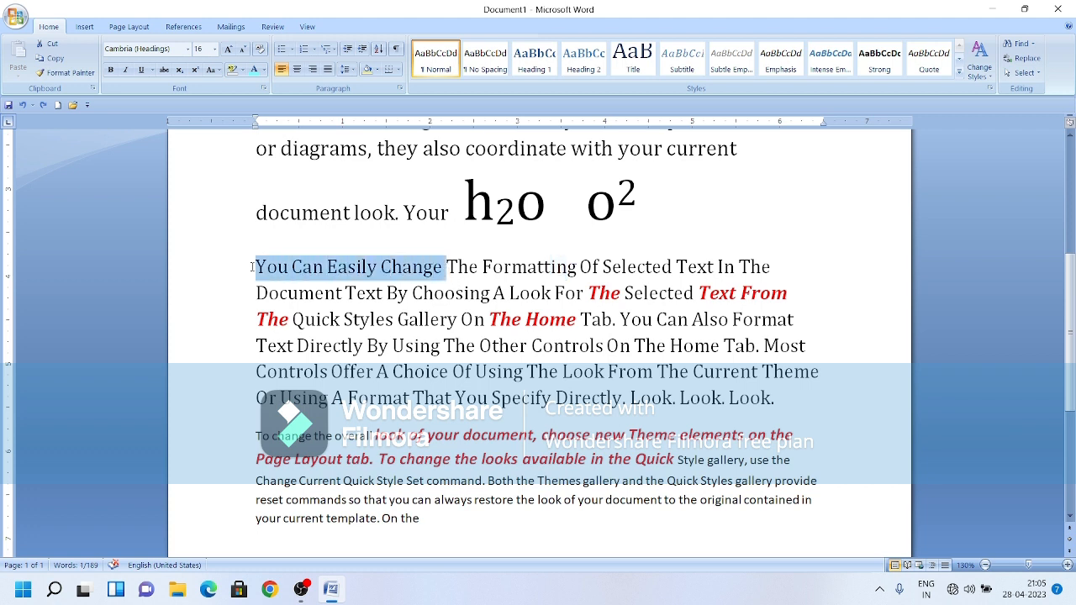
left_click(263, 69)
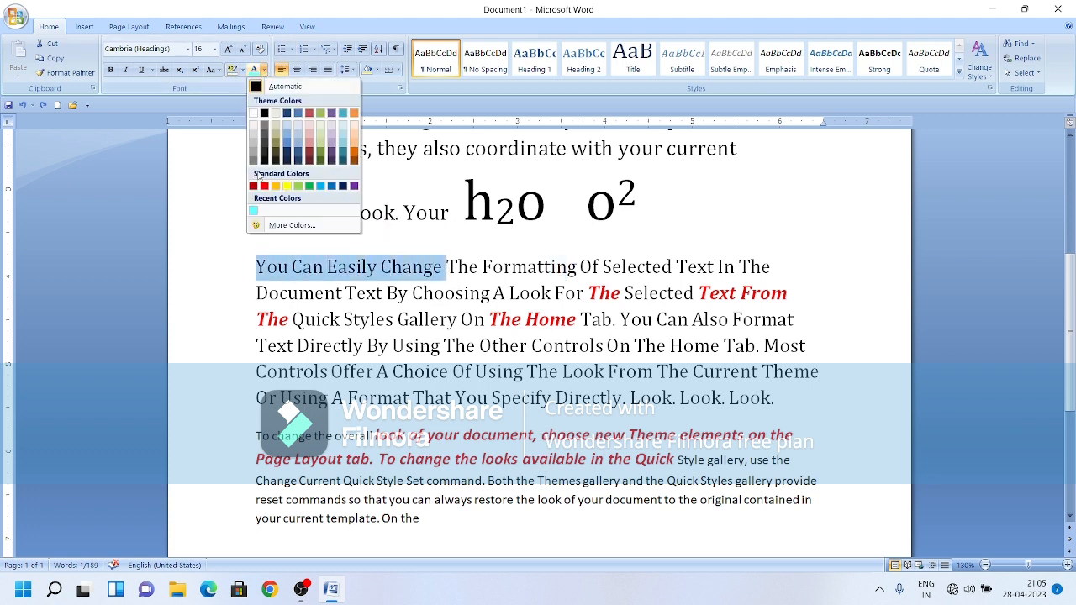
left_click(263, 185)
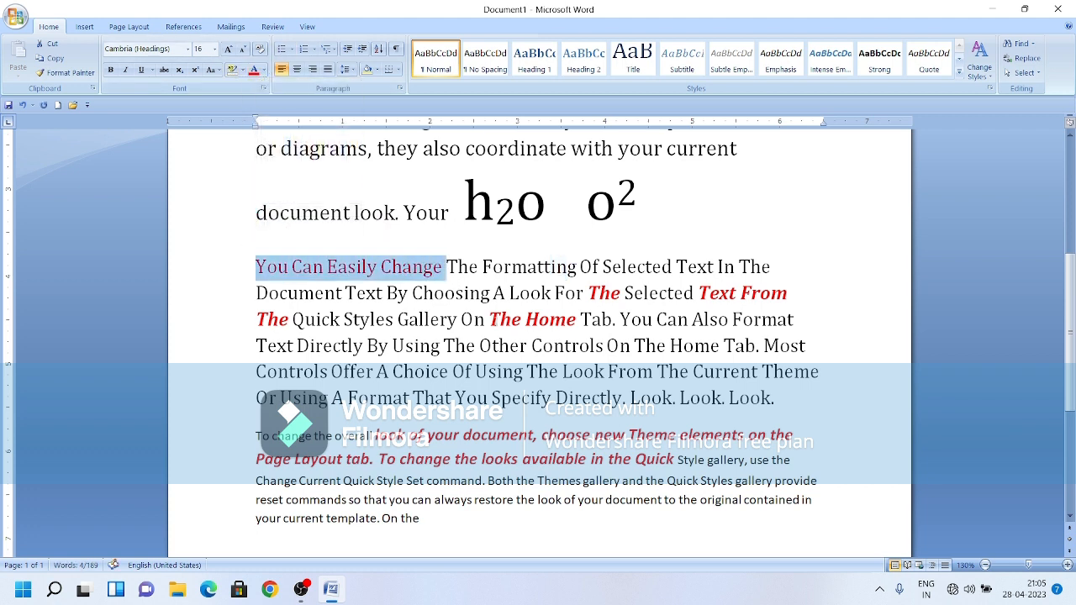
left_click(486, 319)
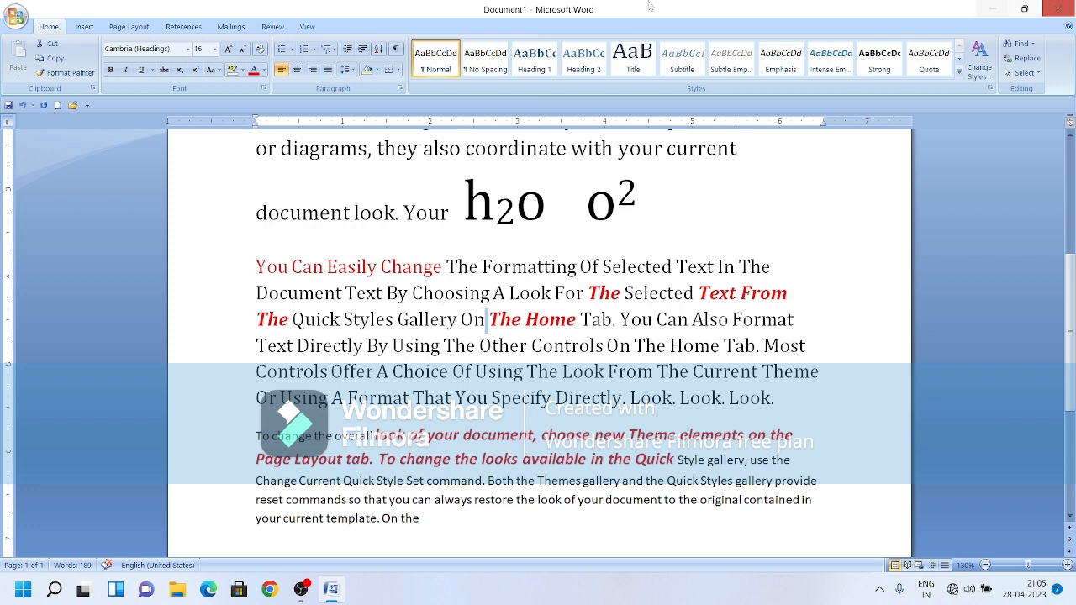
Set the font color of the words "You Can Easily Change" to black and deselect them
left_click_drag(442, 266, 256, 267)
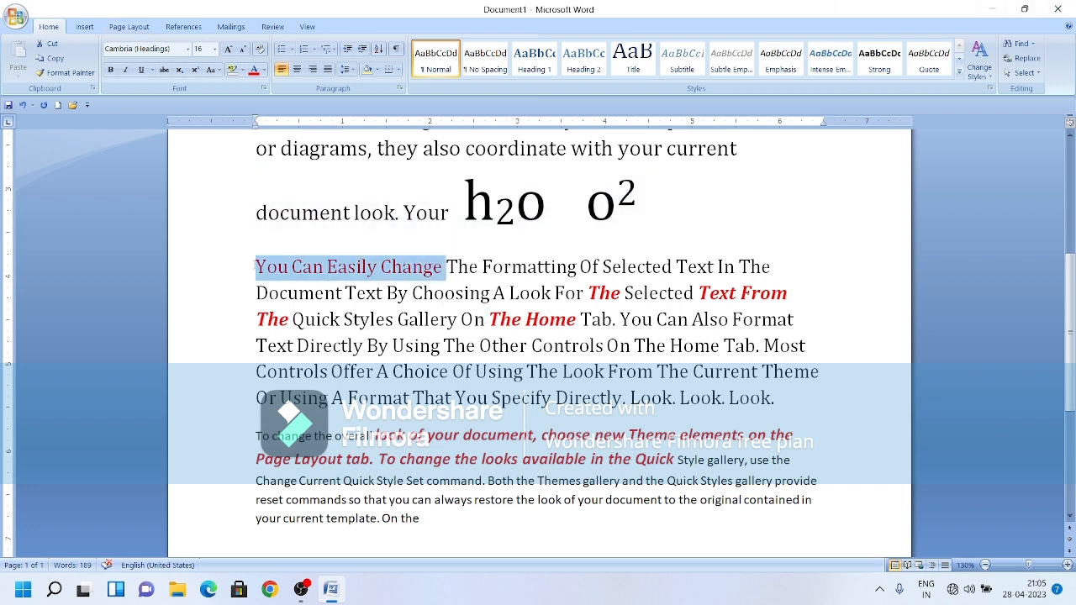
left_click(263, 69)
left_click(264, 113)
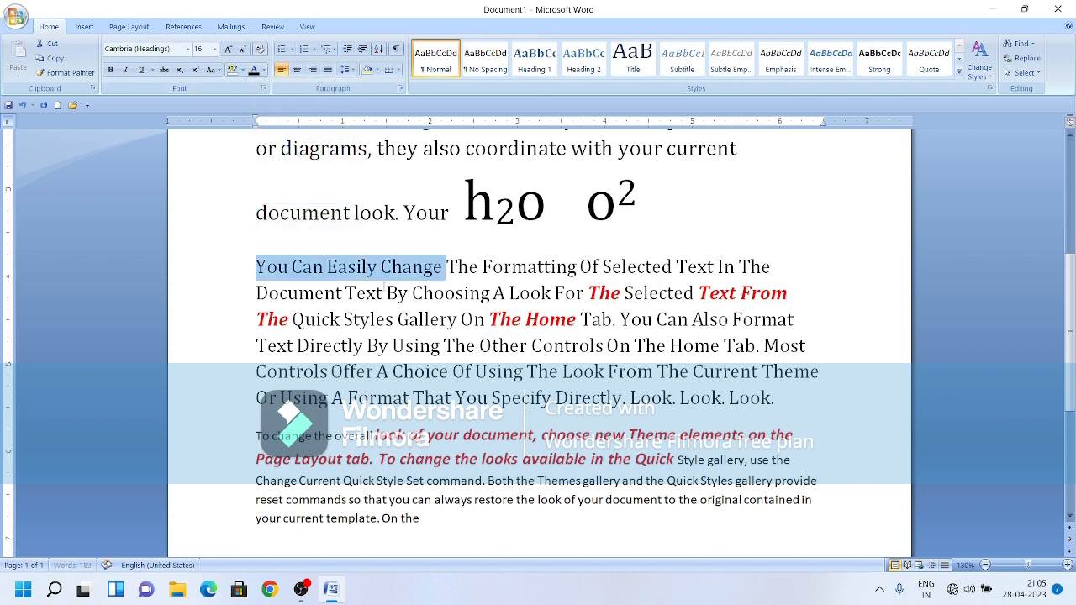
left_click_drag(441, 345, 440, 321)
left_click(441, 266)
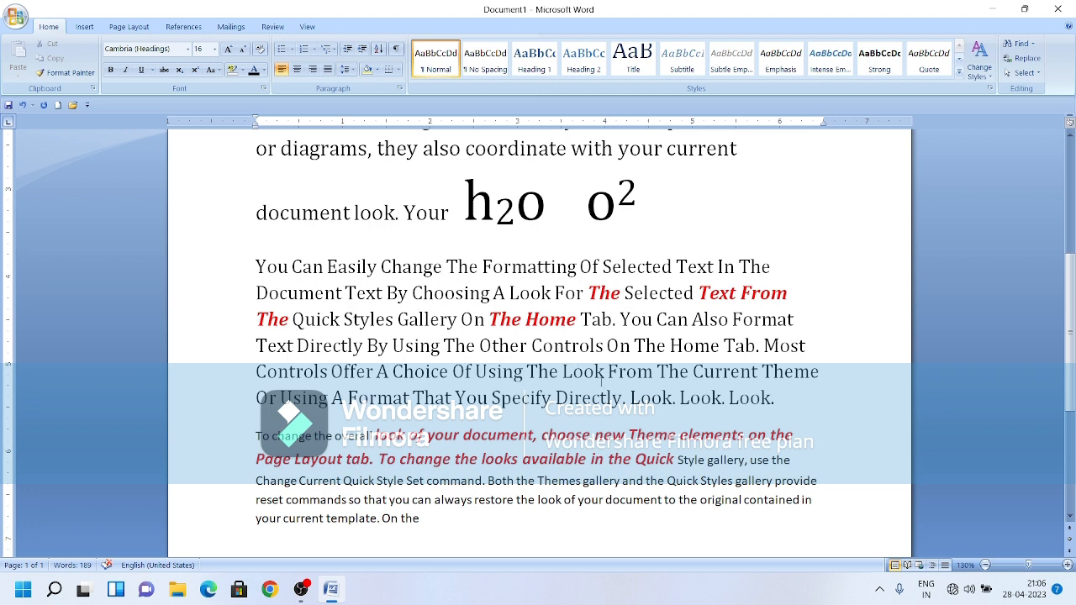
Highlight the line "You Can Easily Change The Formatting Of Selected Text In The" in red
scroll(602, 383, "down", 1)
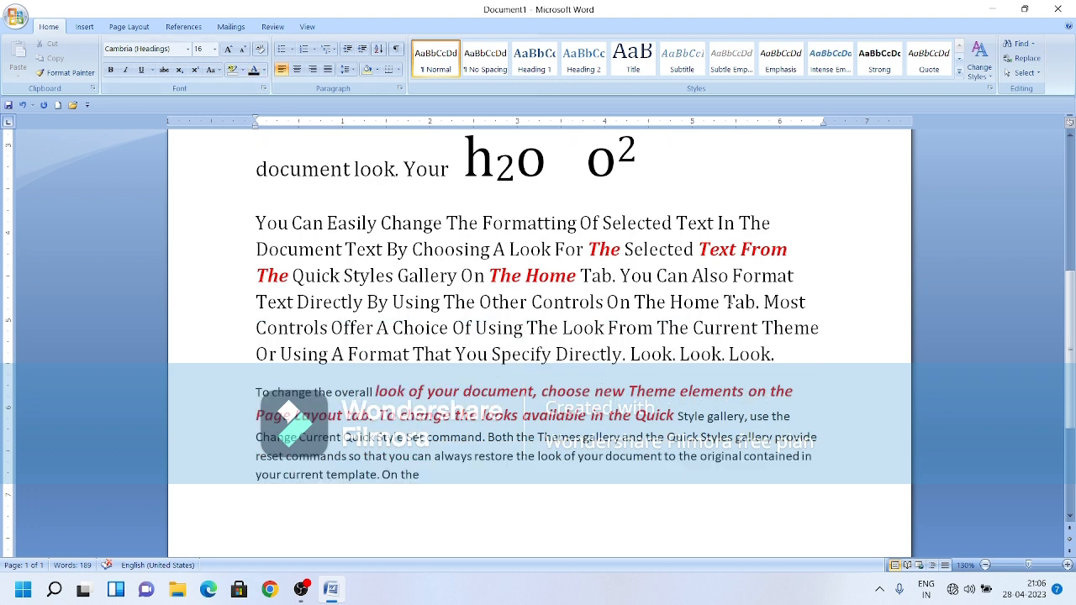
left_click_drag(774, 223, 254, 223)
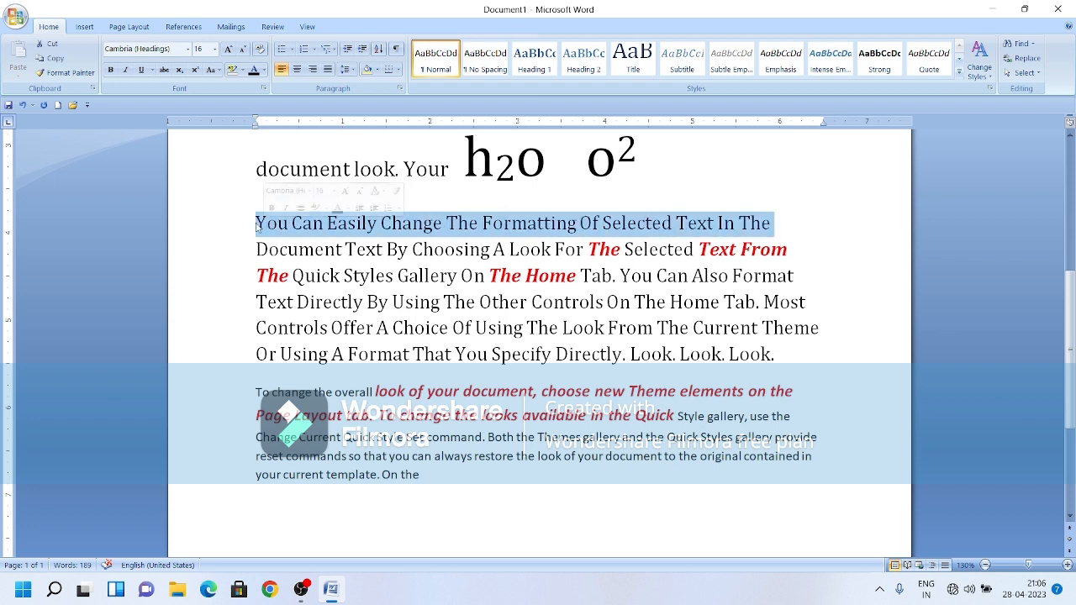
left_click(242, 70)
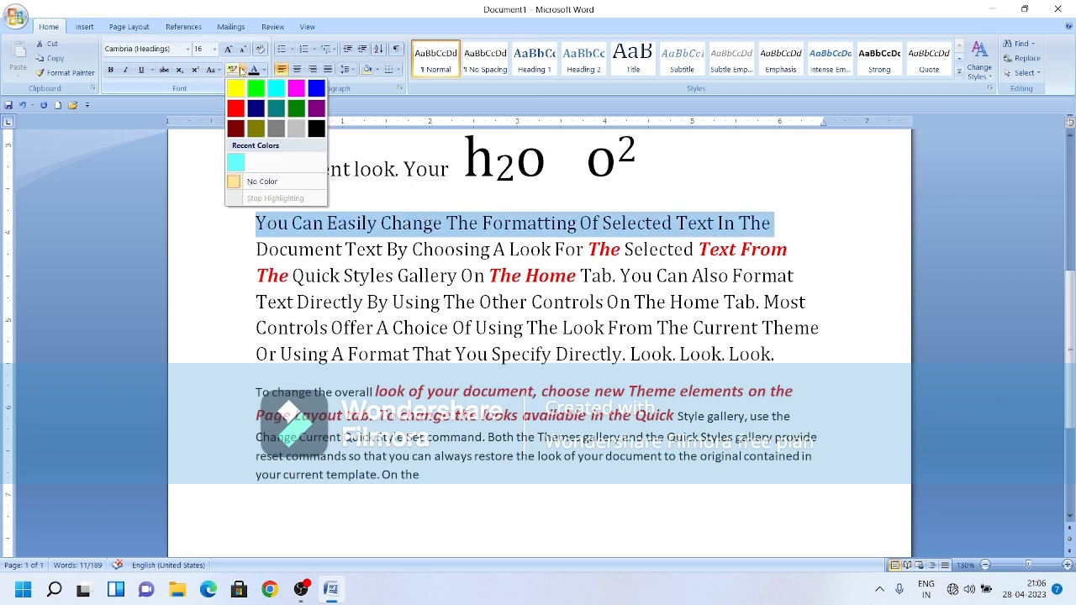
left_click(236, 110)
left_click(493, 354)
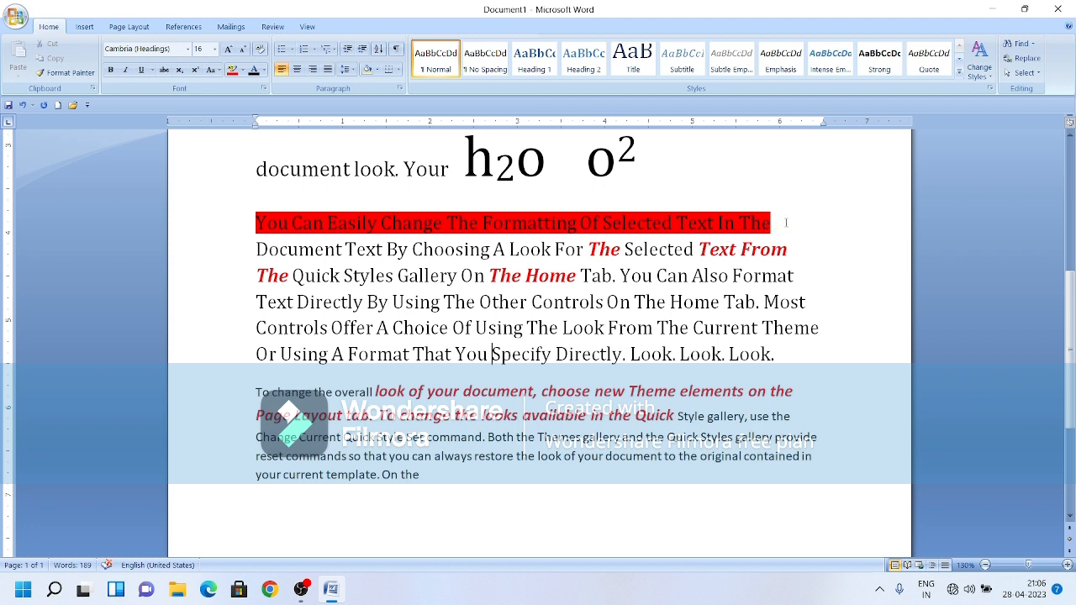
Remove the red highlight from the first line of the "You Can Easily Change" paragraph by applying No Color
left_click_drag(772, 222, 381, 223)
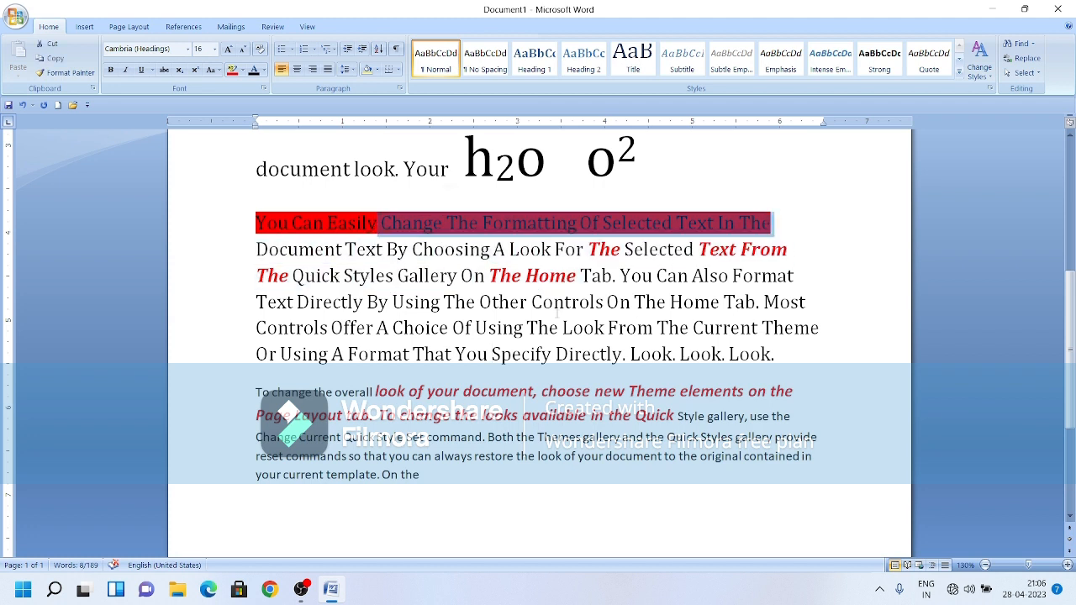
left_click(617, 328)
left_click_drag(772, 223, 274, 210)
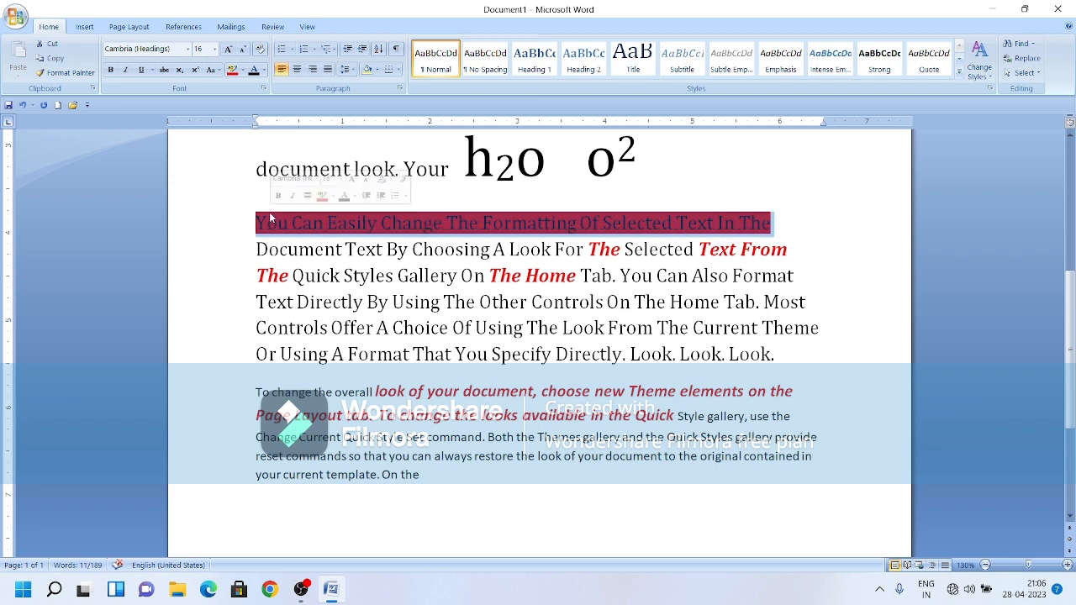
left_click(240, 70)
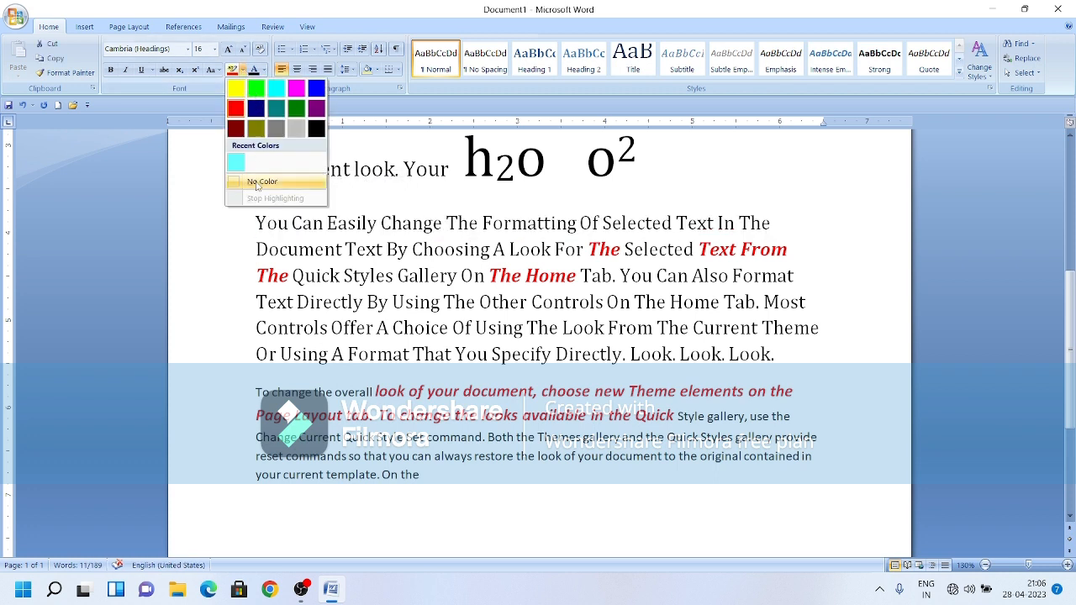
left_click(257, 185)
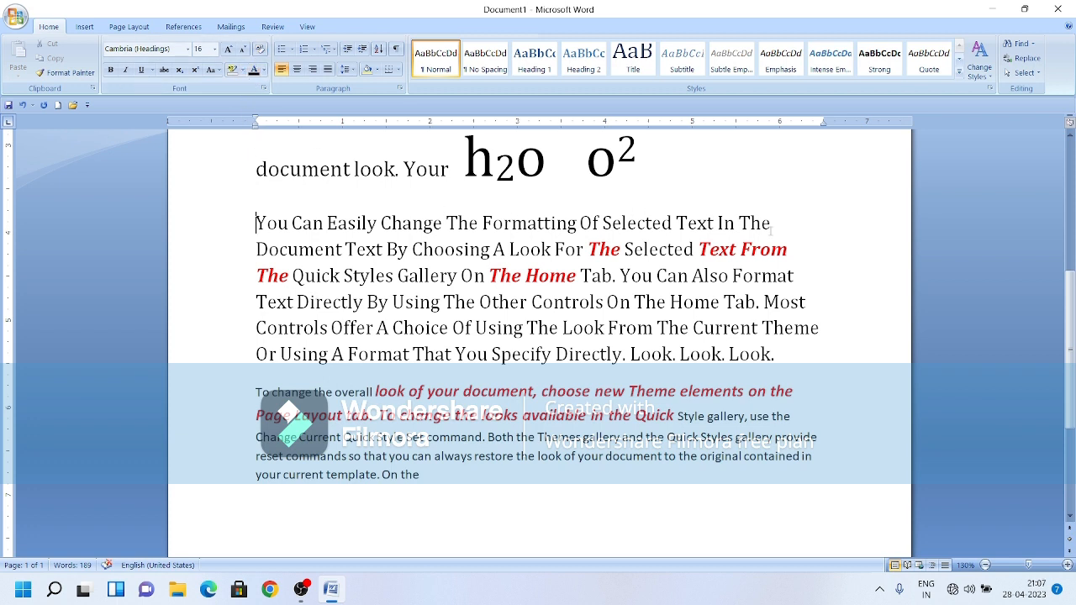
Highlight the first line of the "You Can Easily Change" paragraph in yellow
left_click_drag(771, 223, 232, 211)
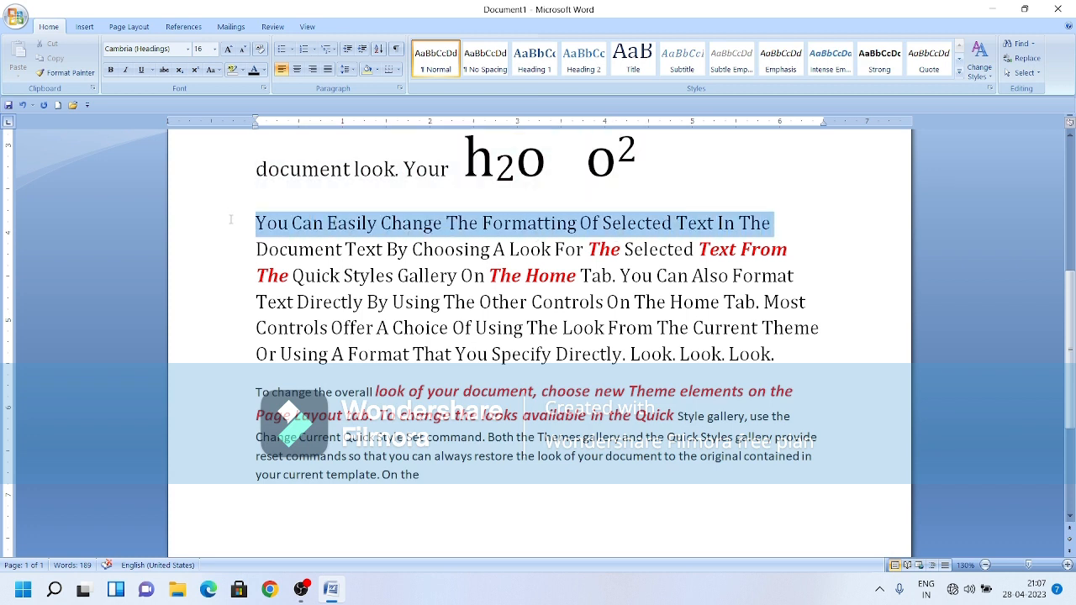
left_click(242, 70)
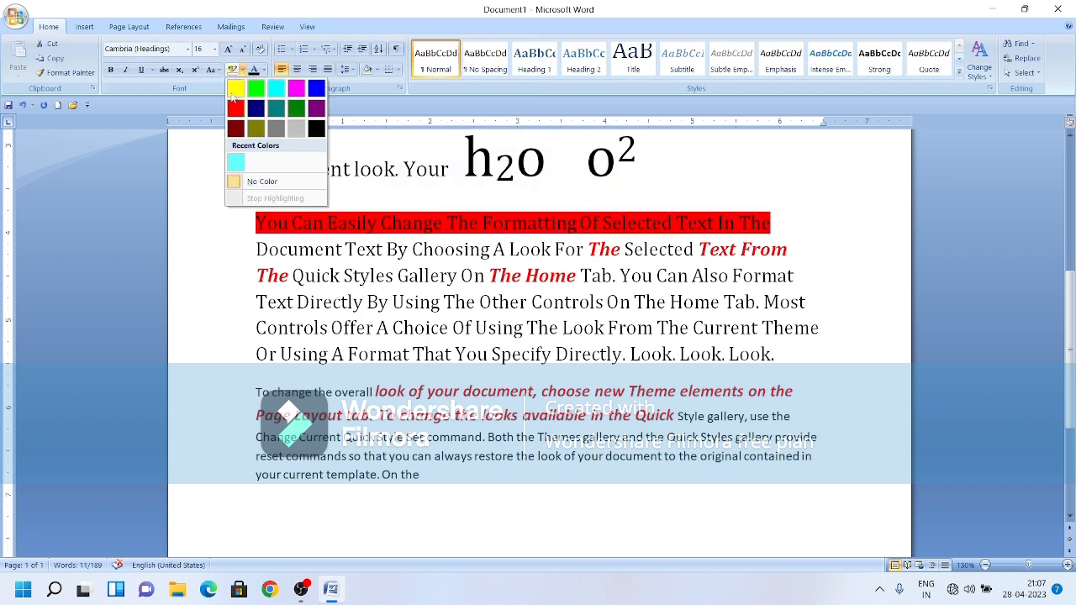
left_click(235, 87)
left_click(355, 303)
Clear the formatting of the entire document text, starting from the heading "the galleries", and deselect it
scroll(573, 367, "up", 5)
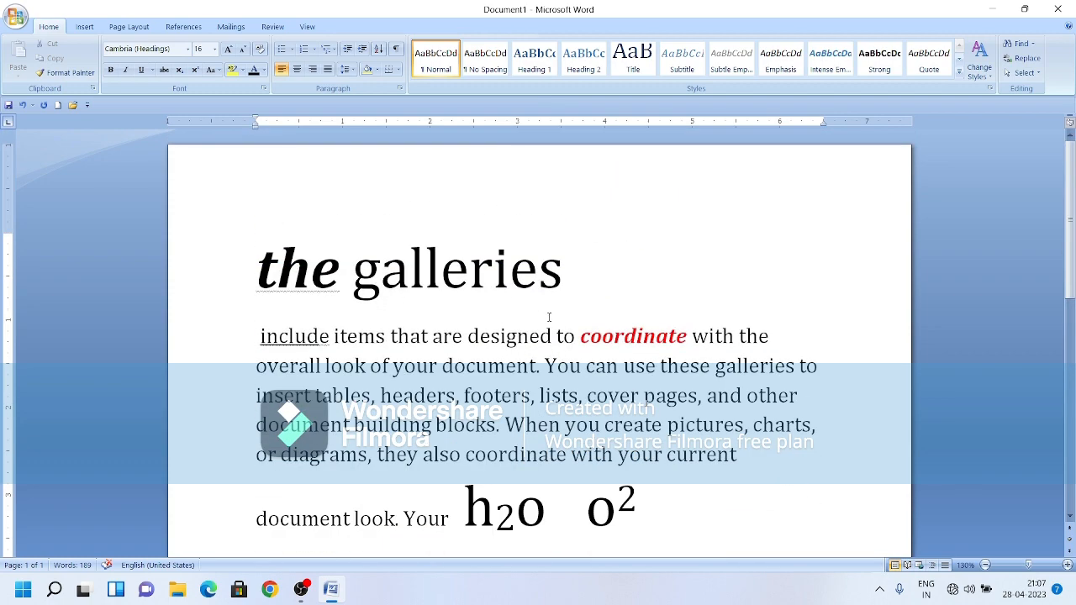
scroll(550, 317, "down", 1)
scroll(554, 321, "down", 2)
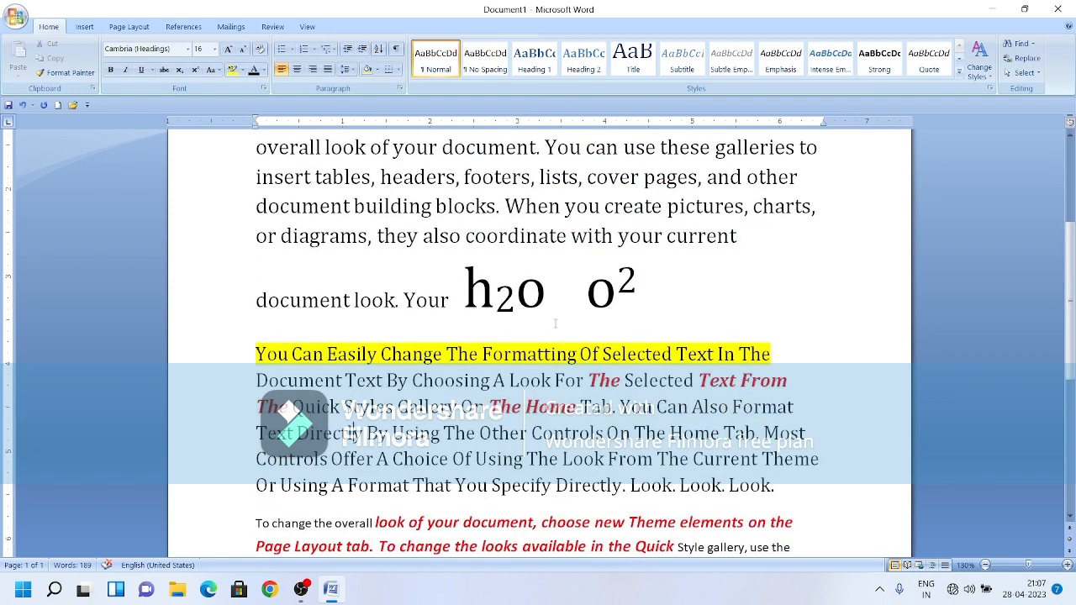
scroll(555, 324, "down", 2)
scroll(556, 283, "up", 4)
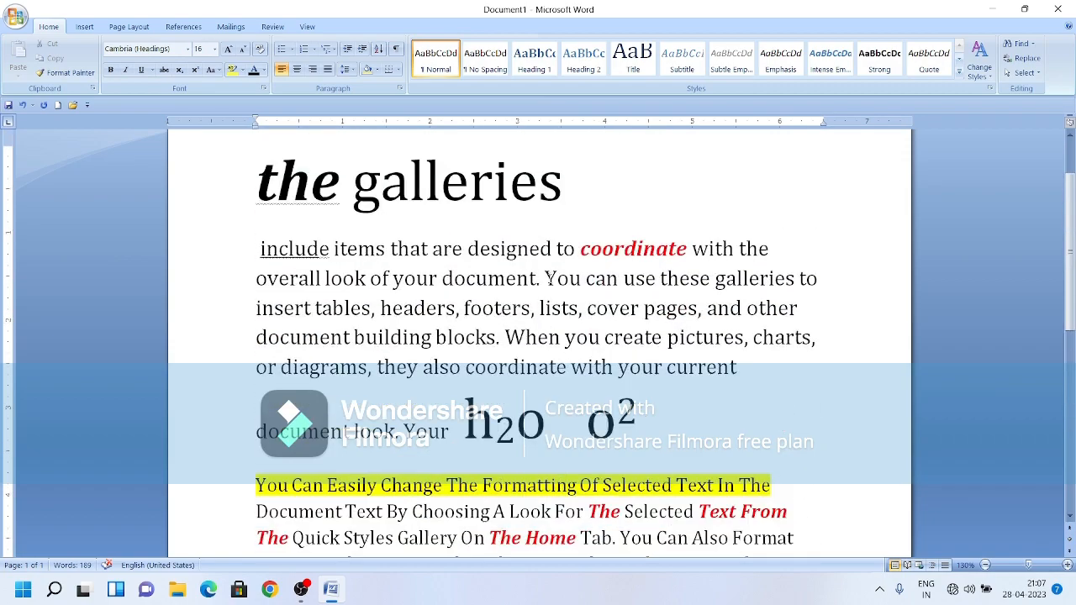
left_click_drag(236, 185, 568, 567)
scroll(557, 471, "up", 7)
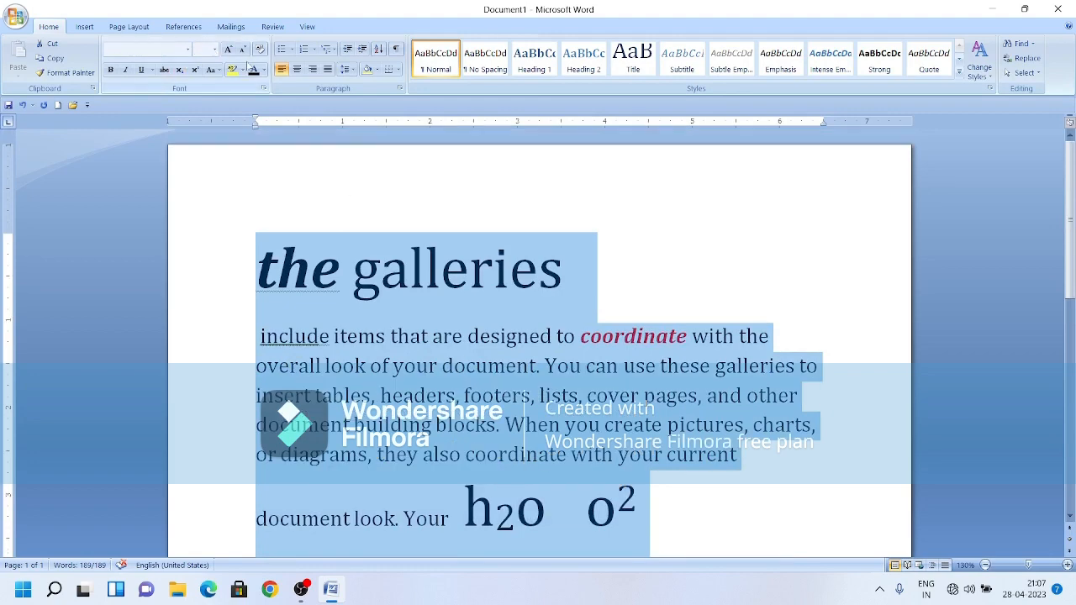
left_click(260, 49)
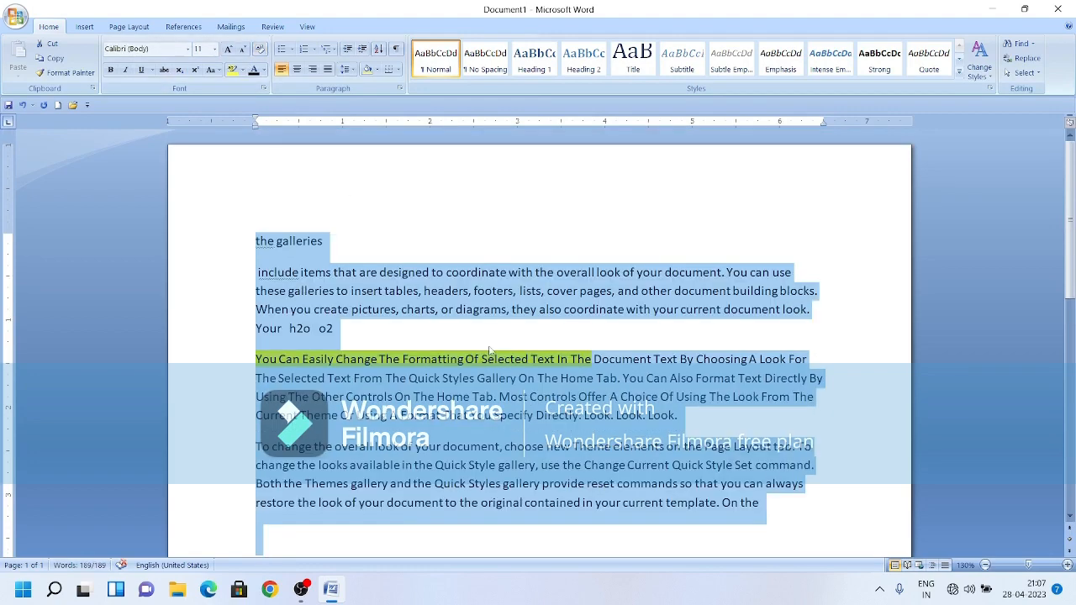
left_click(517, 336)
Remove the yellow highlight from "You Can Easily Change The Formatting Of Selected Text In The" using No Color
scroll(517, 335, "down", 1)
scroll(518, 335, "down", 1)
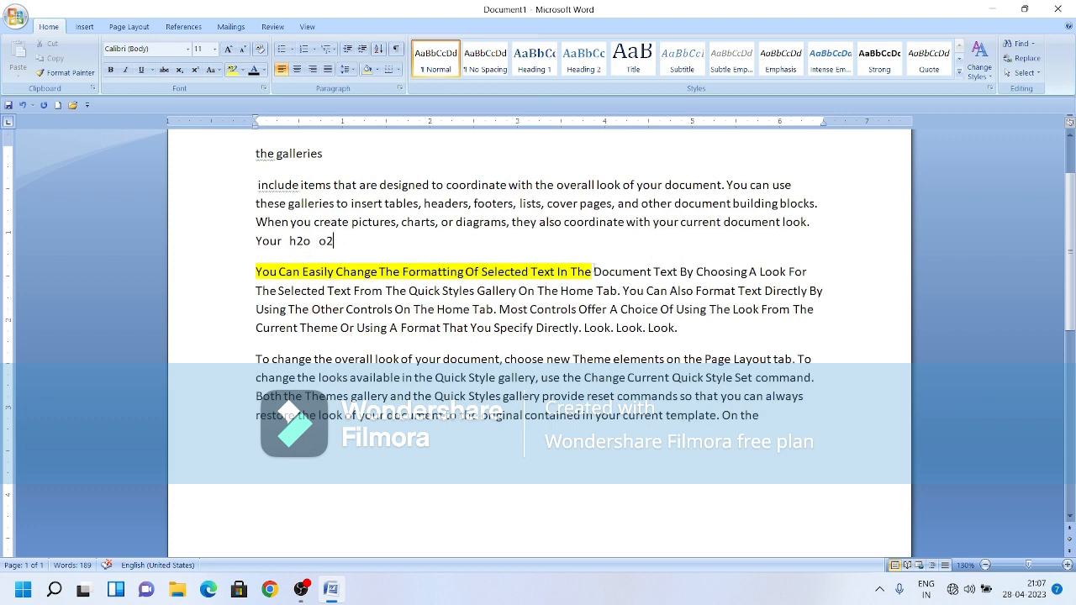
left_click_drag(592, 272, 226, 265)
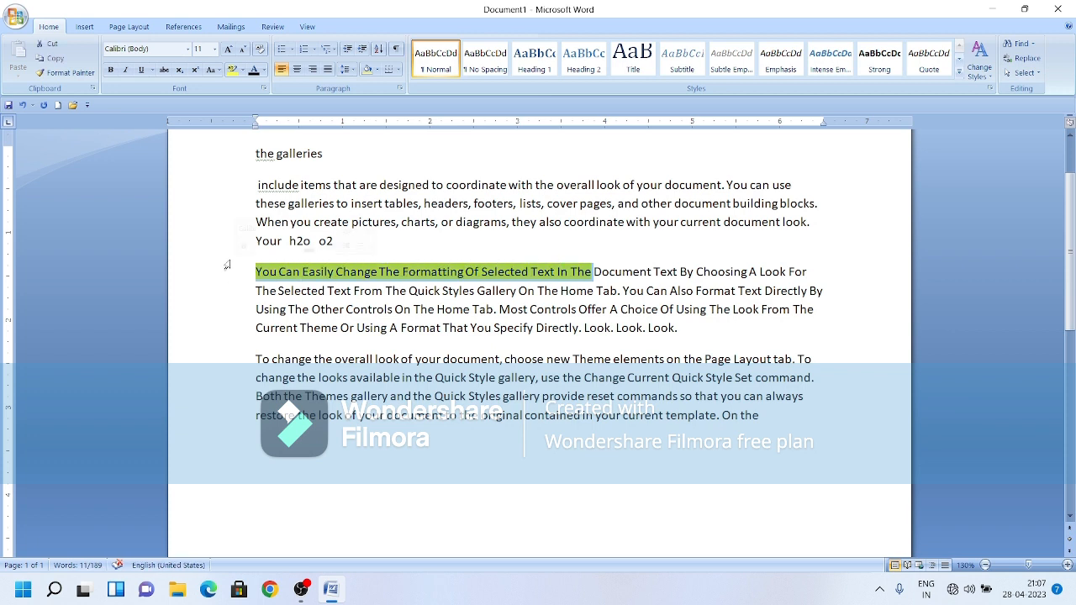
left_click(243, 71)
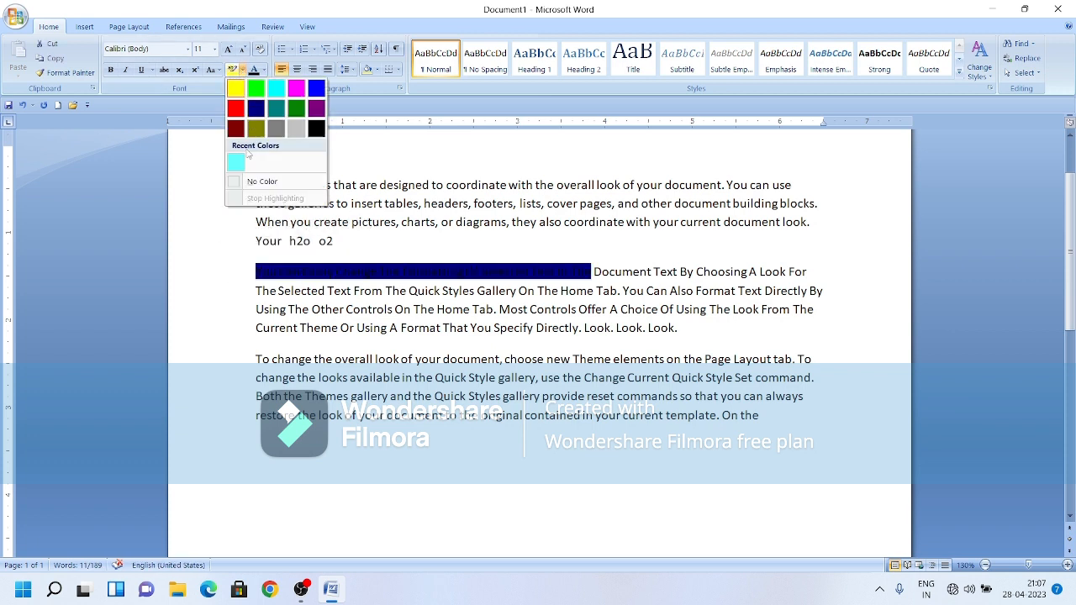
left_click(250, 183)
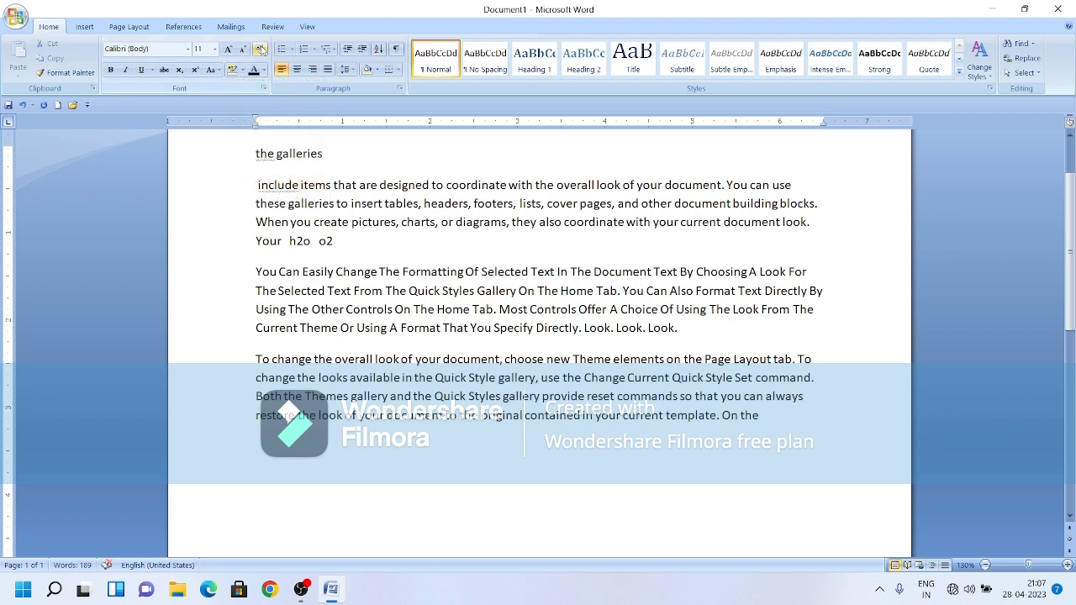
Review the font and character spacing options in the Font dialog without changing any setting
key("ctrl+d")
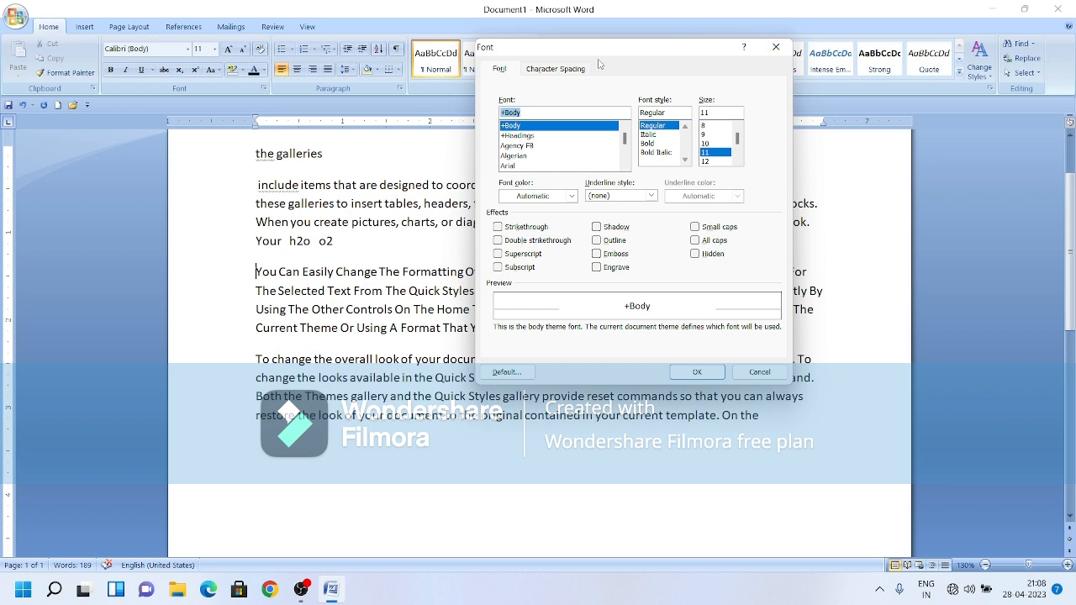
left_click(554, 69)
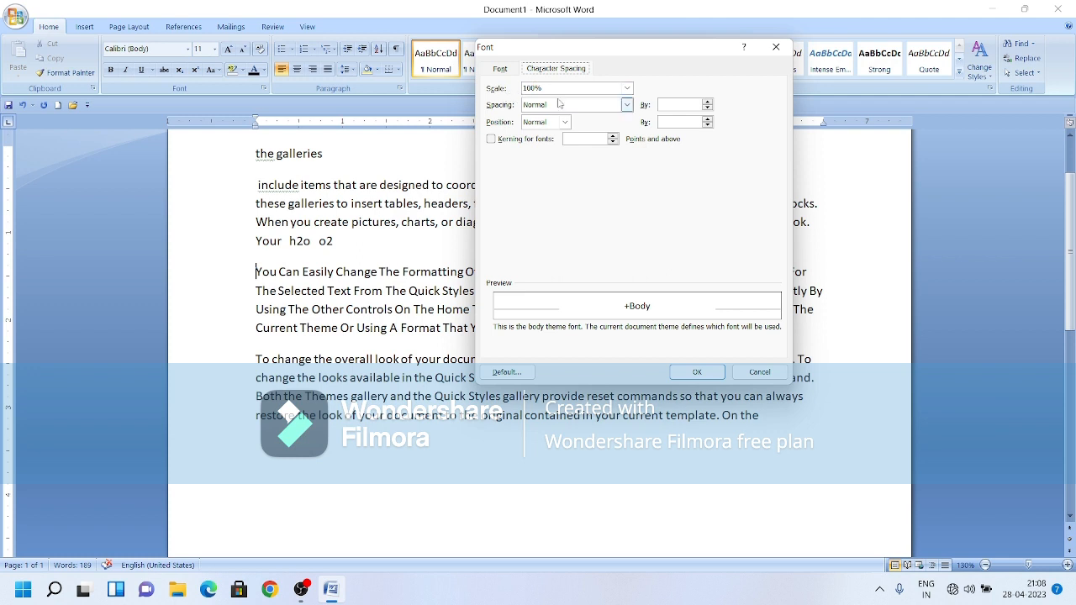
left_click(506, 69)
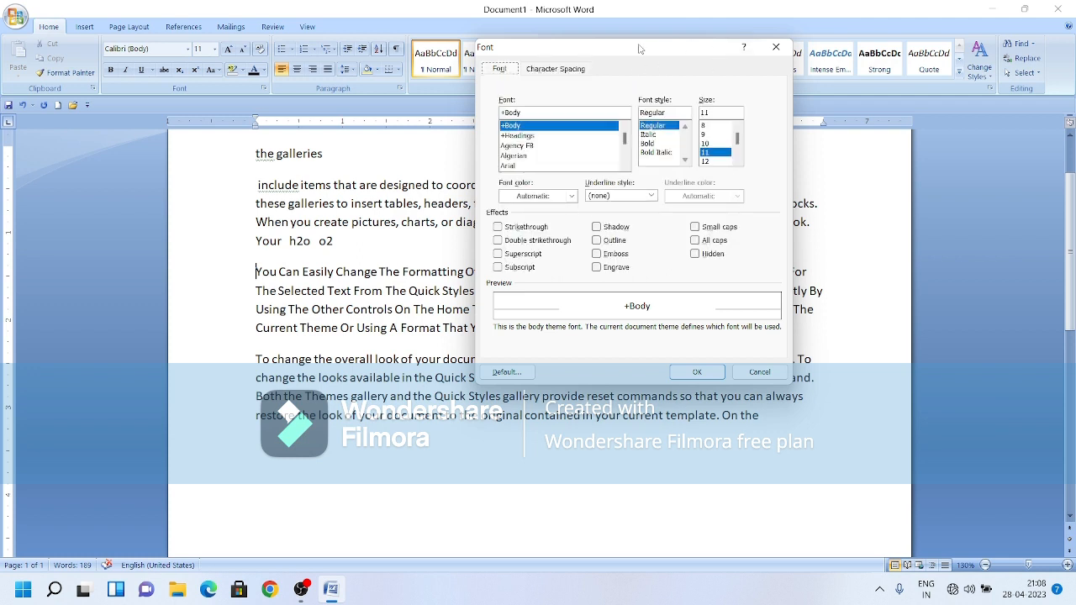
left_click_drag(641, 49, 646, 67)
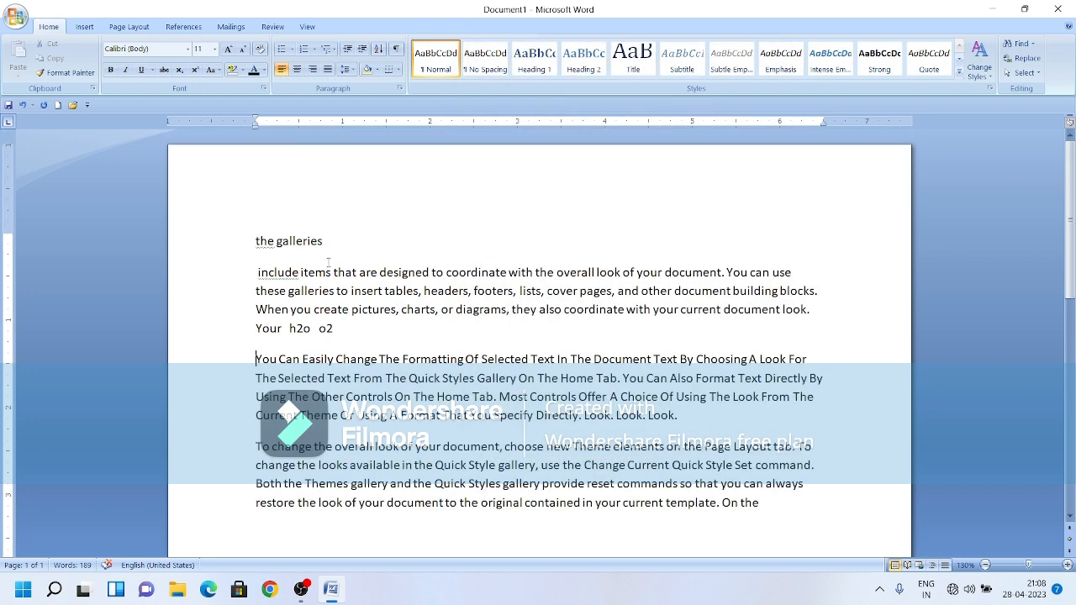
Apply the Shadow font effect to the heading "the galleries"
left_click_drag(326, 240, 249, 239)
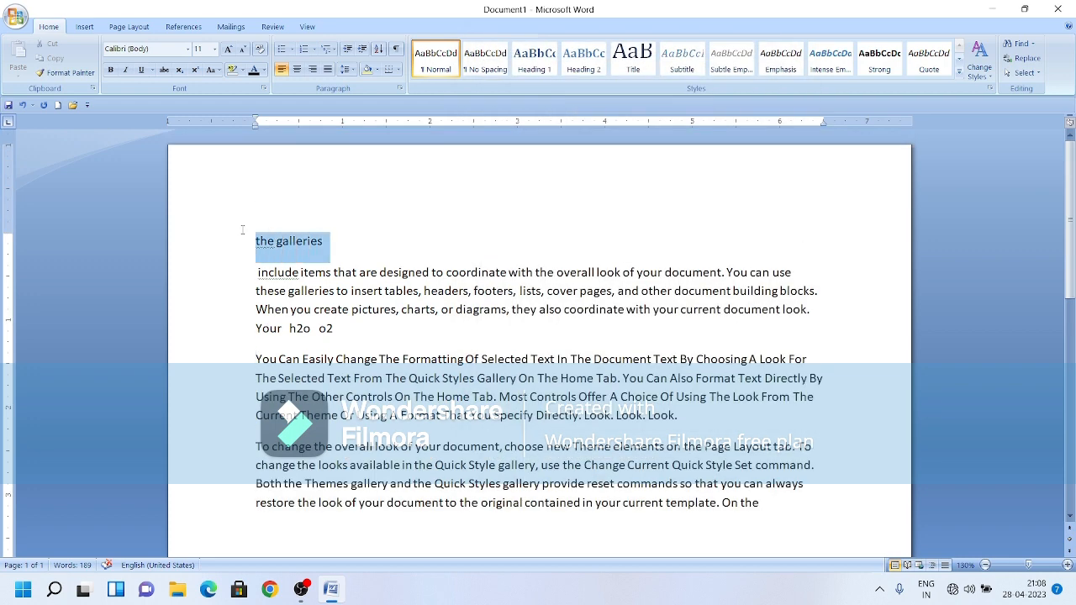
left_click(263, 89)
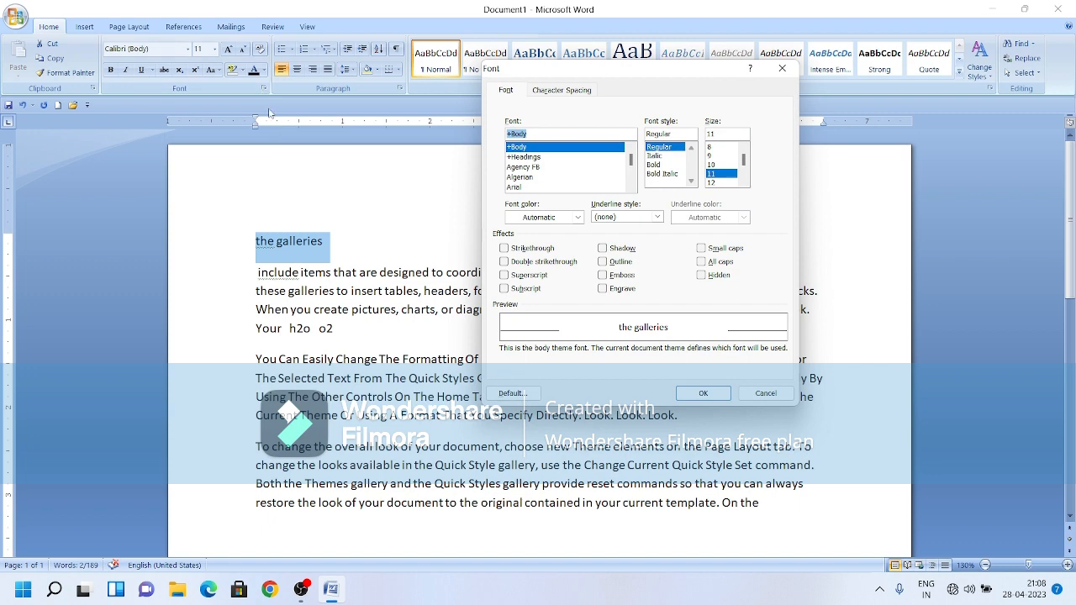
left_click(782, 69)
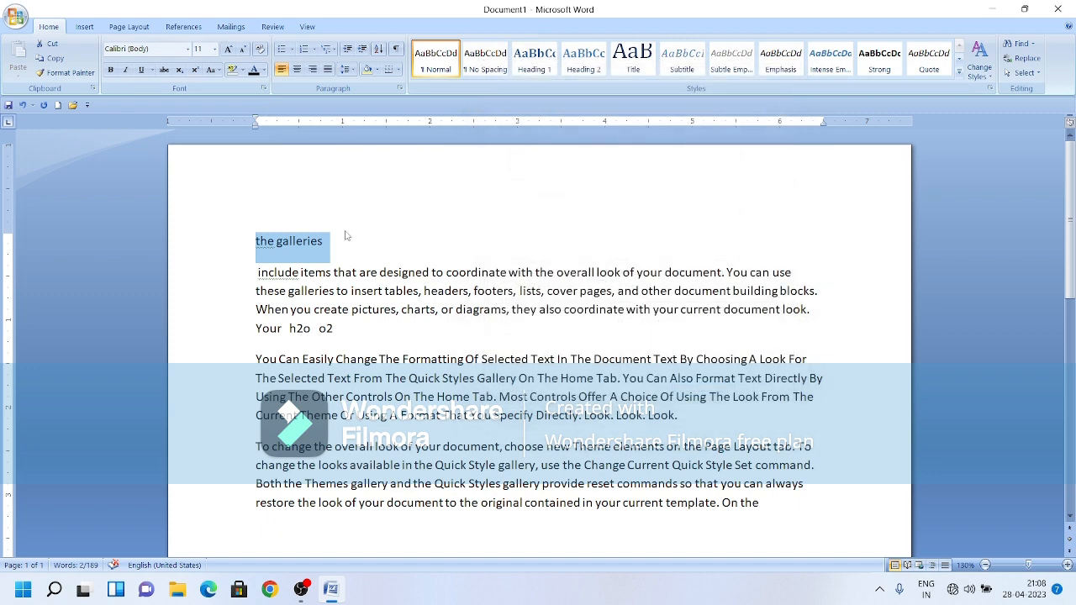
key("ctrl+d")
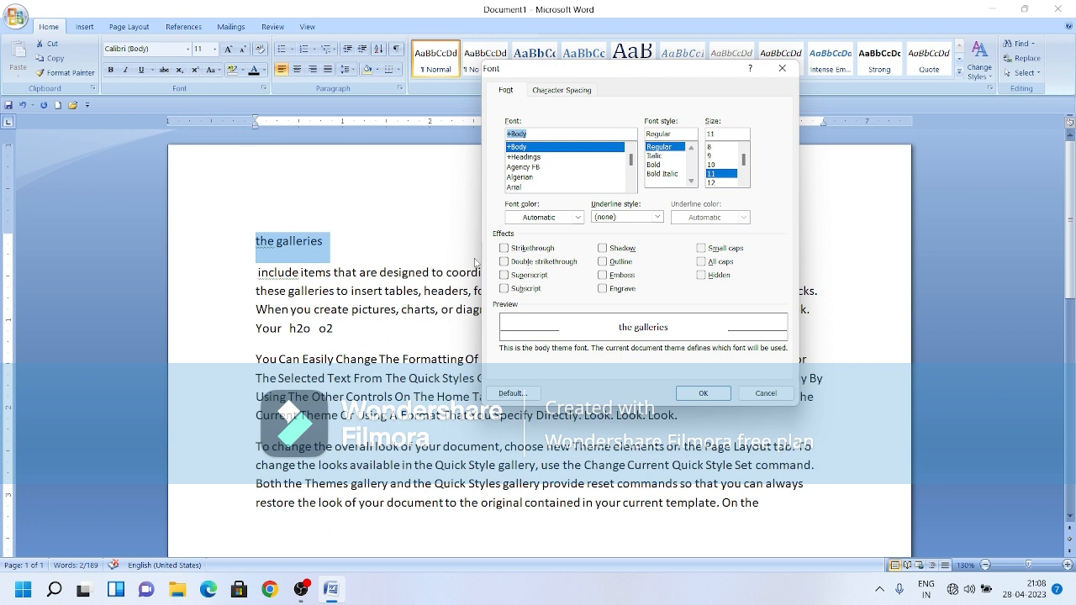
left_click(603, 248)
left_click(703, 393)
Enlarge the heading "the galleries" step by step to font size 72
left_click_drag(333, 241, 254, 241)
left_click(228, 49)
left_click(228, 50)
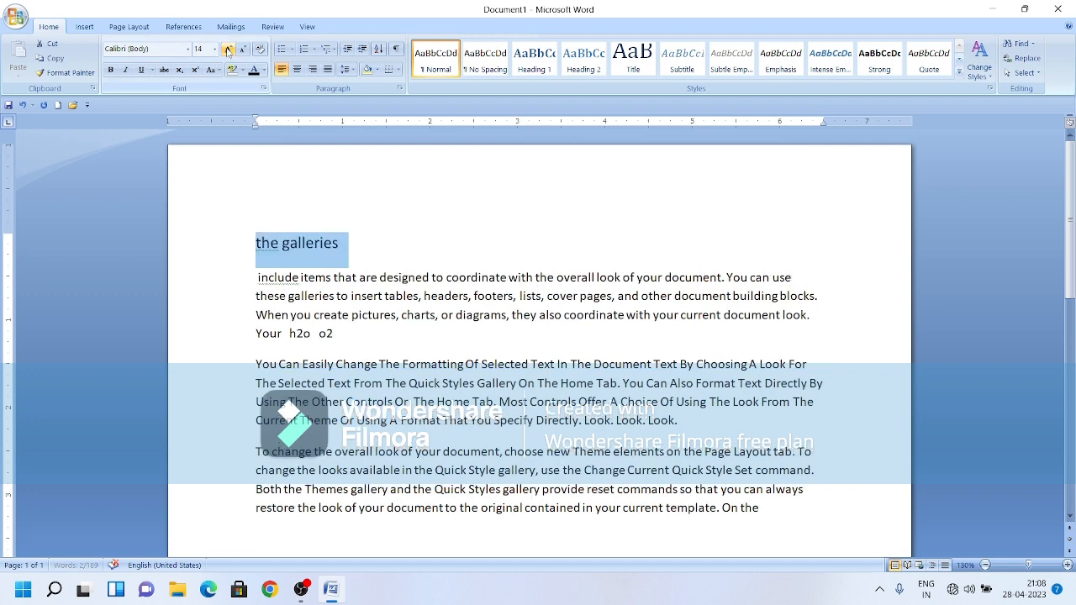
left_click(228, 50)
left_click(228, 50)
left_click(227, 50)
double_click(227, 49)
double_click(228, 49)
left_click(227, 50)
left_click(227, 50)
left_click(228, 50)
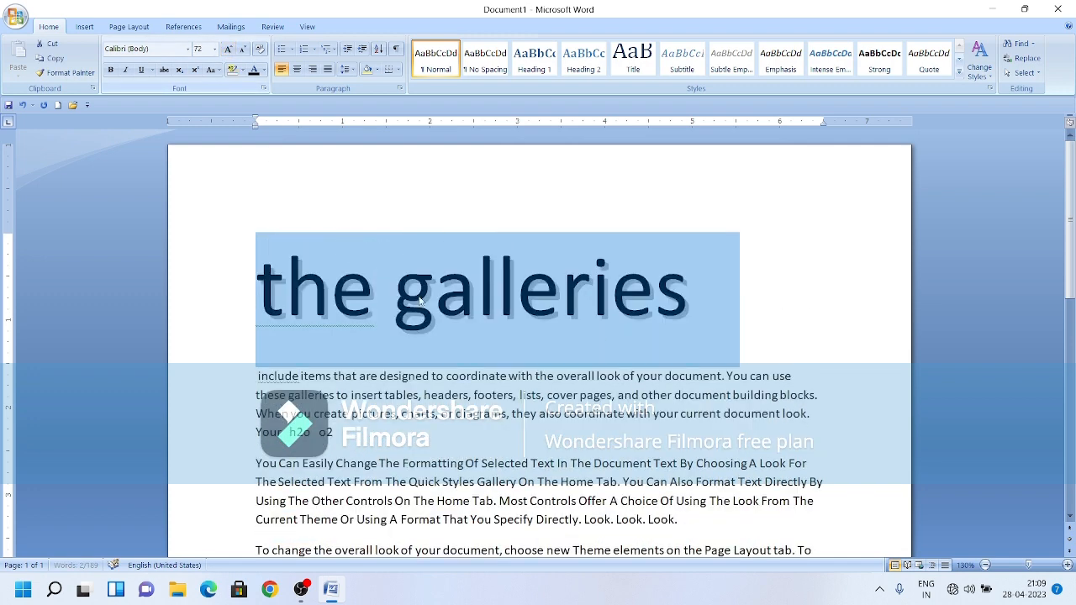
Replace the Shadow effect on the heading "the galleries" with the Outline effect and deselect the text
left_click(699, 311)
left_click_drag(699, 311, 227, 181)
left_click(263, 89)
left_click(603, 250)
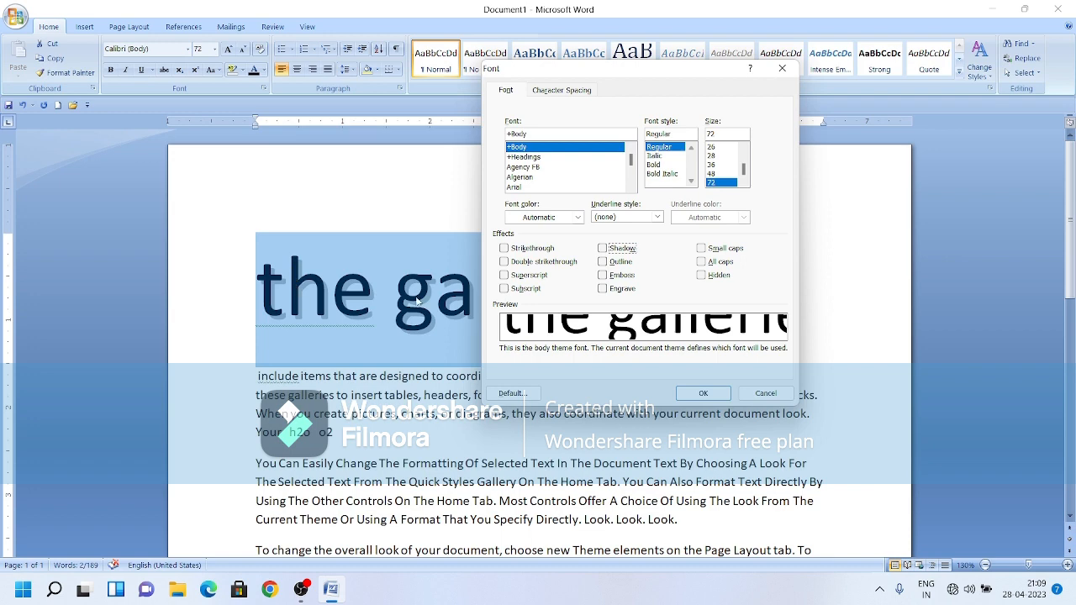
left_click(604, 262)
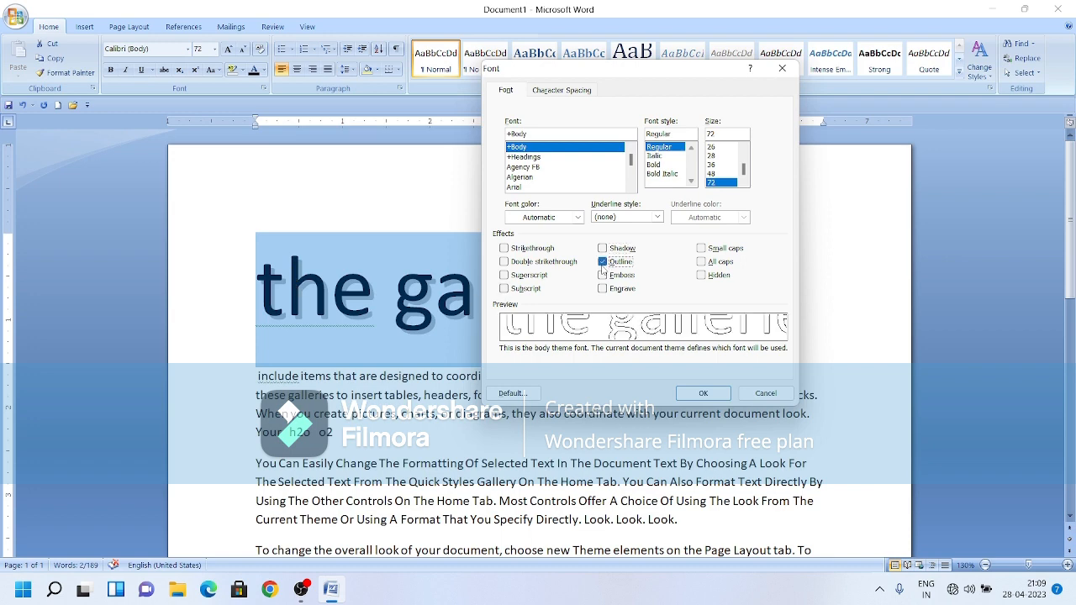
left_click(689, 393)
left_click(794, 323)
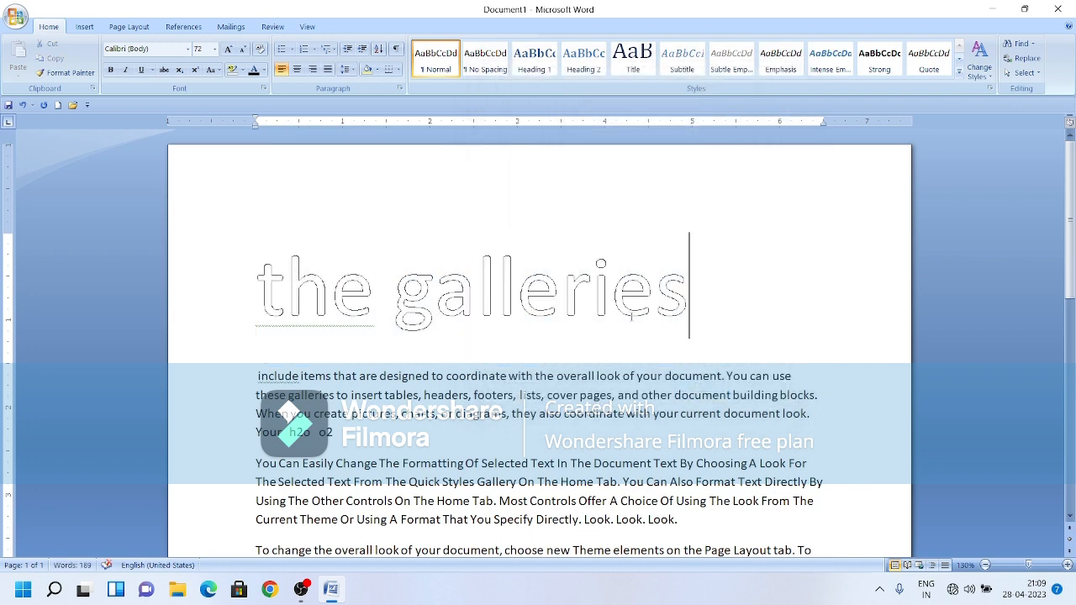
Remove the Outline effect from the heading "the galleries"
left_click_drag(691, 294, 256, 295)
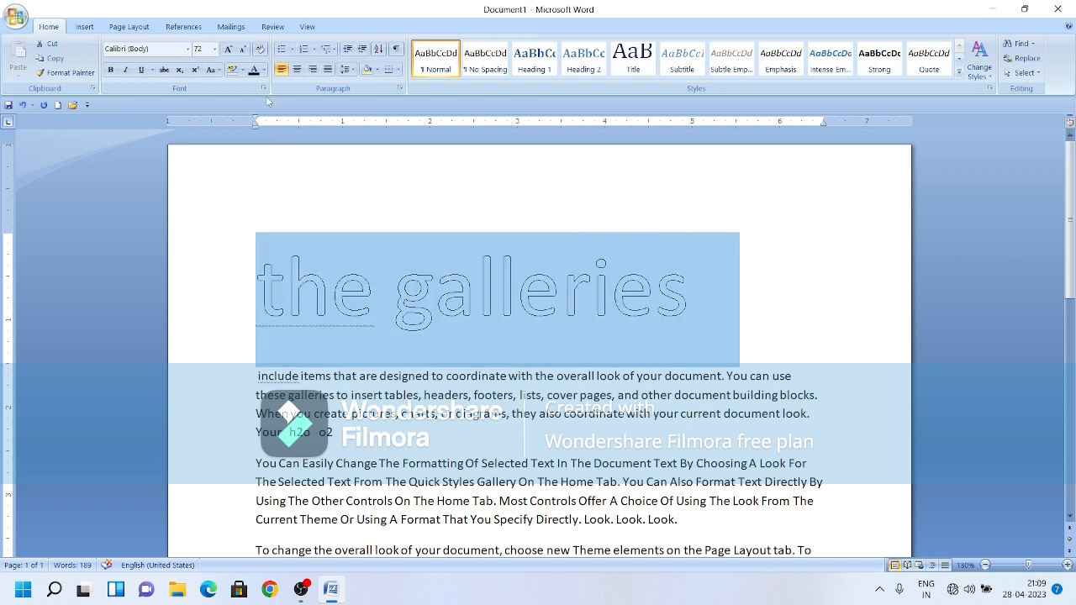
left_click(264, 90)
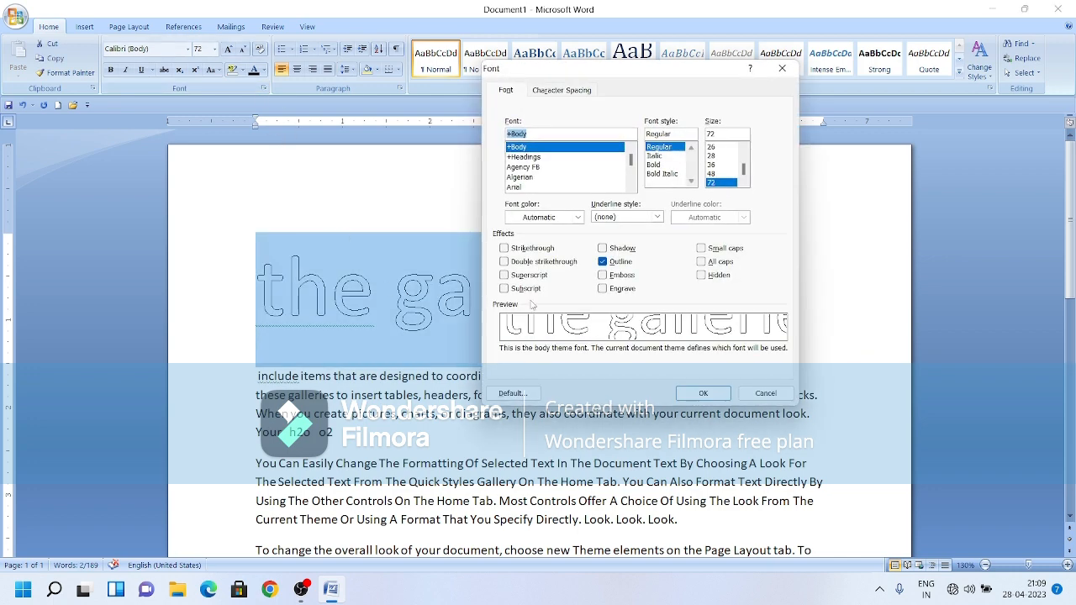
left_click(605, 263)
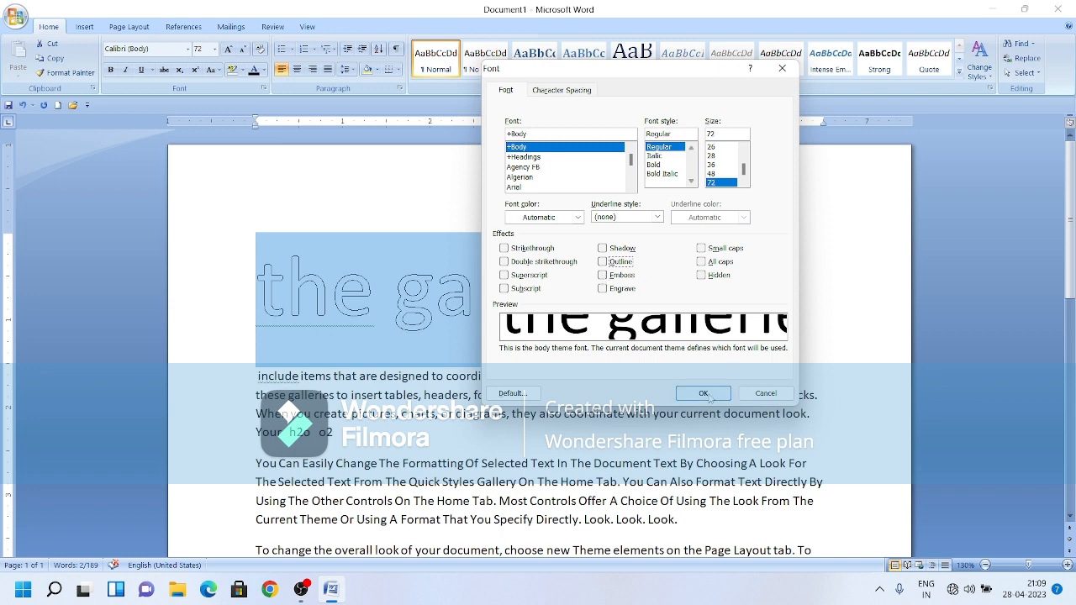
left_click(705, 394)
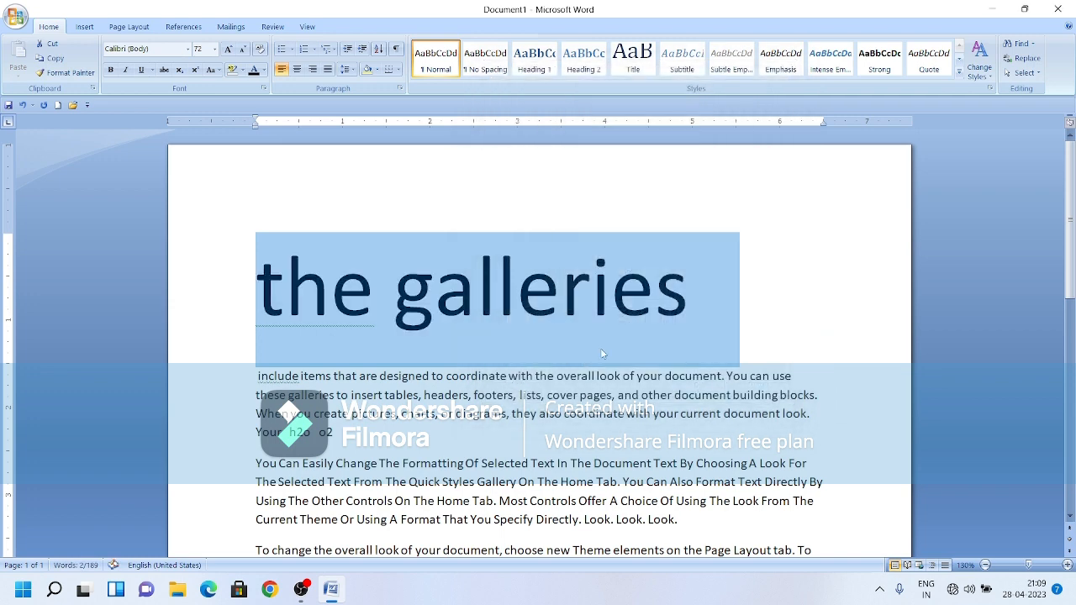
Set the font color of the heading "the galleries" to red and deselect it
left_click(264, 70)
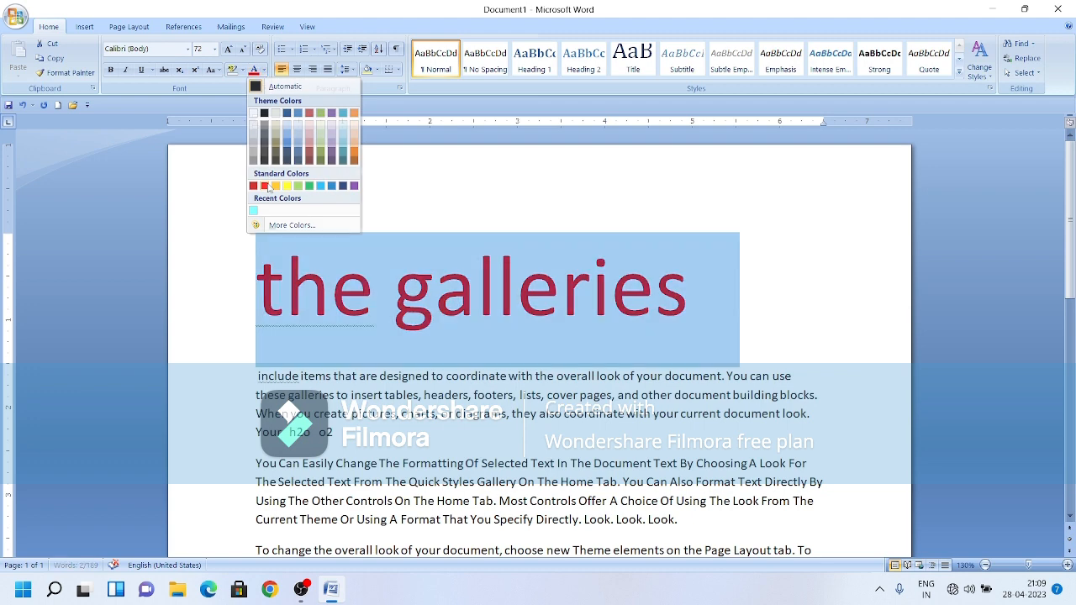
left_click(253, 185)
left_click(754, 306)
Apply the Emboss font effect to the word "the" in the heading and deselect it
left_click_drag(374, 294, 239, 283)
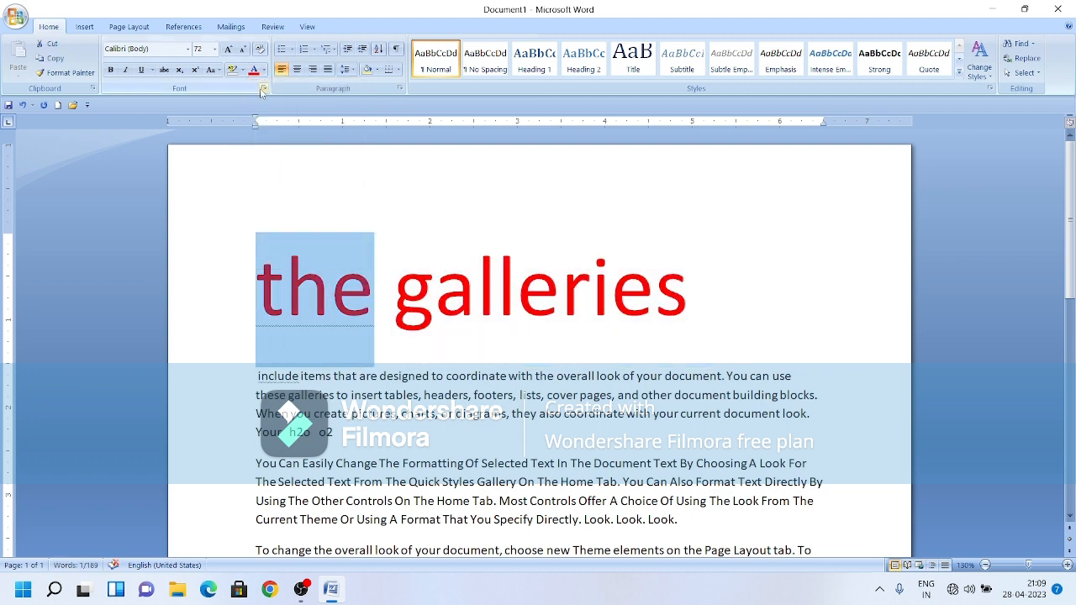
left_click(263, 89)
left_click(602, 275)
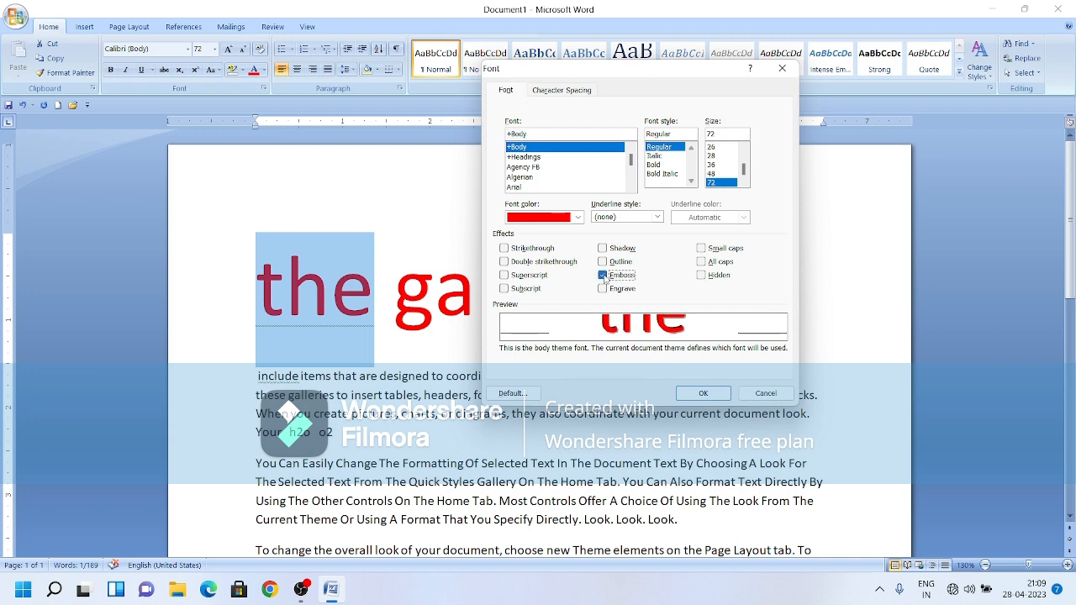
left_click(703, 393)
left_click(498, 357)
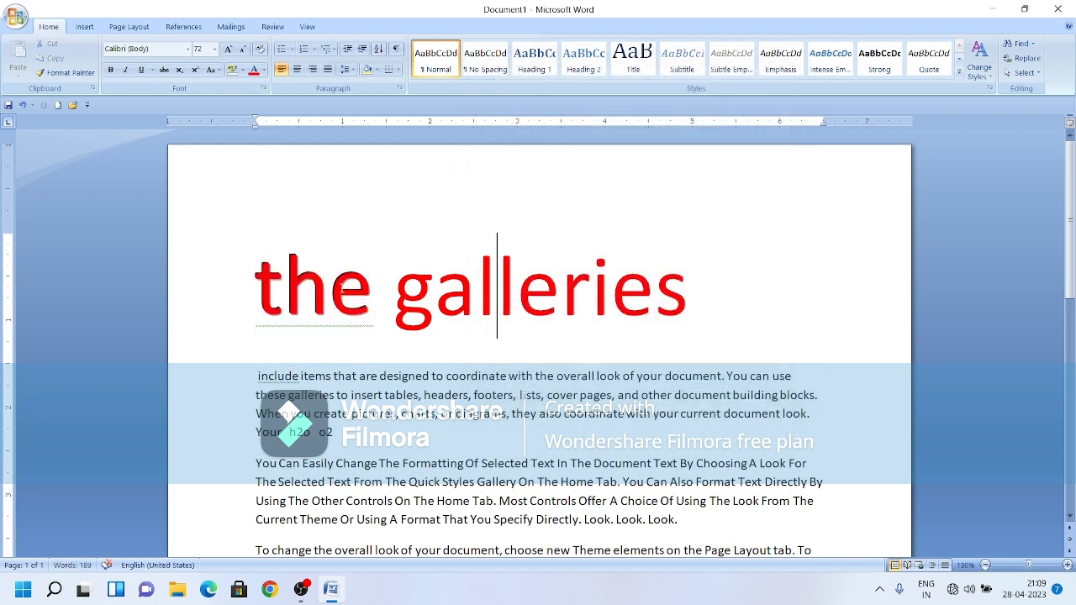
Enlarge the word "the" in the heading step by step to font size 160
left_click_drag(368, 291, 255, 280)
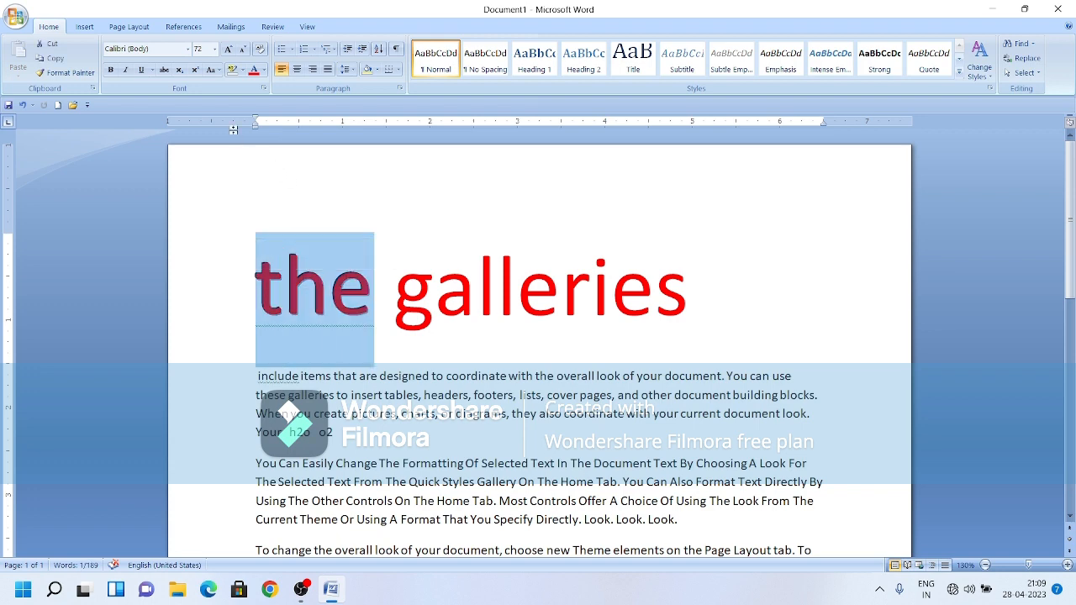
left_click(228, 49)
left_click(227, 49)
left_click(227, 49)
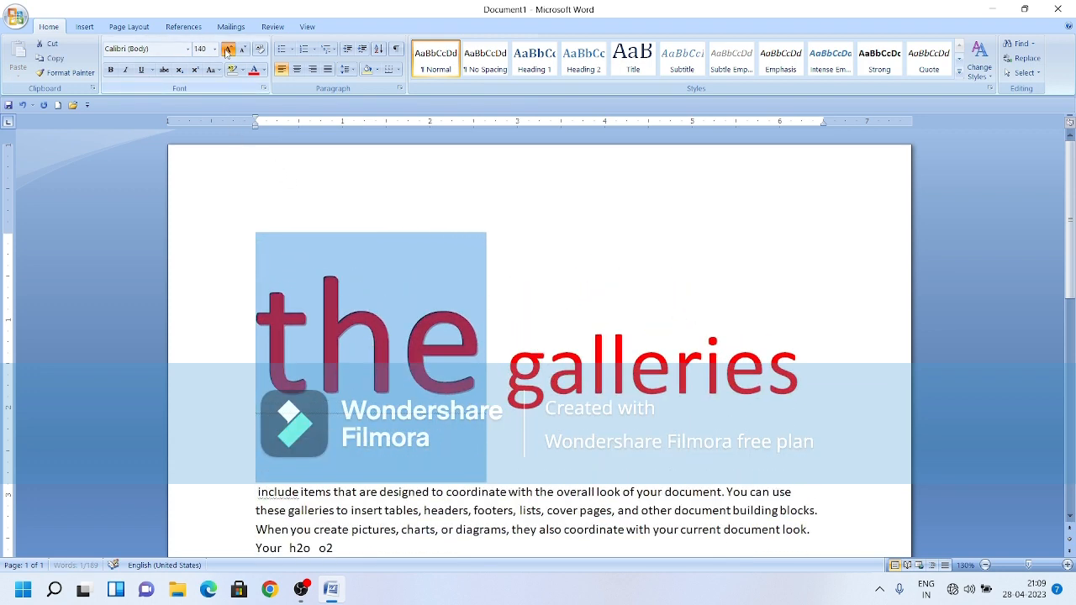
left_click(227, 49)
left_click(320, 424)
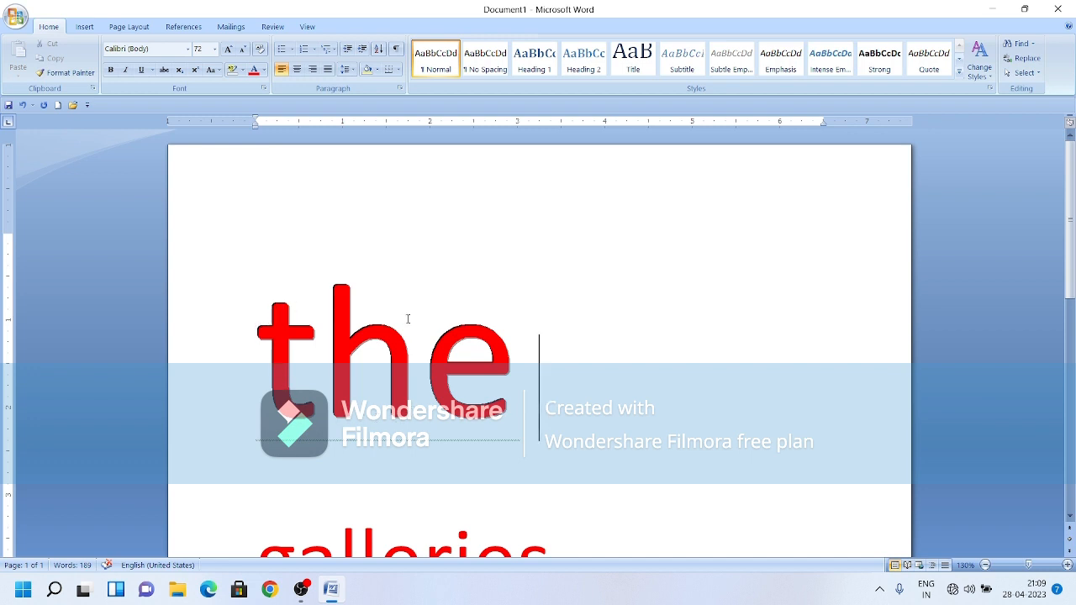
left_click_drag(538, 370, 194, 367)
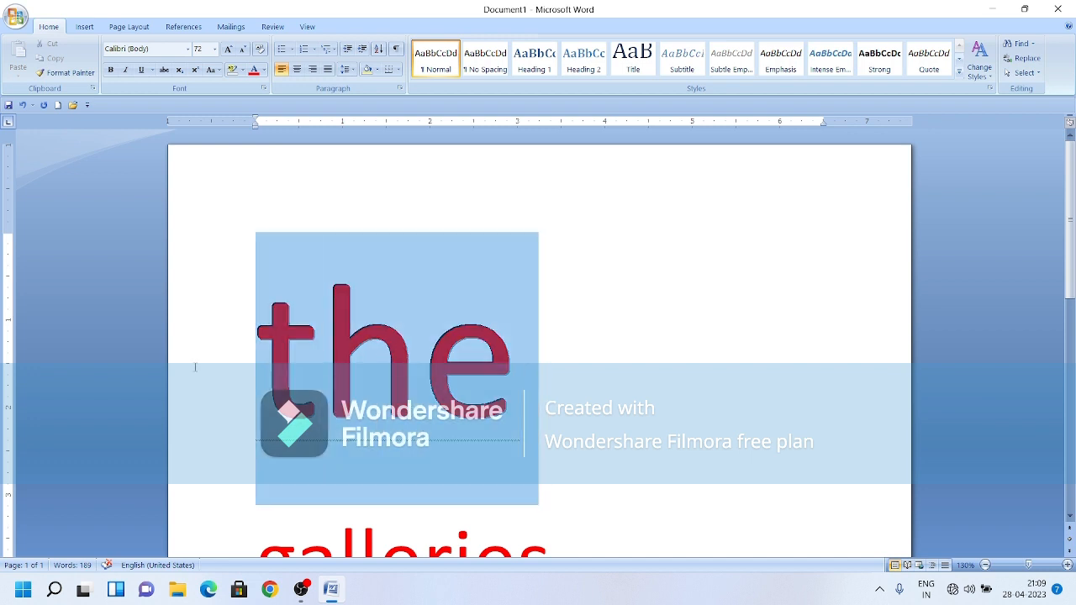
left_click(264, 88)
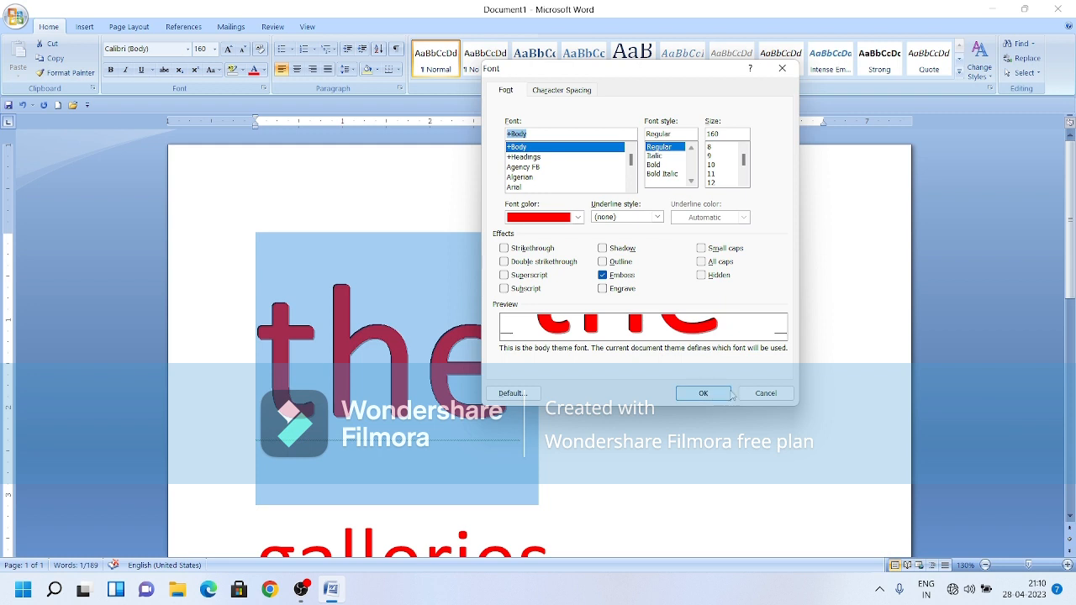
left_click(723, 396)
left_click(598, 417)
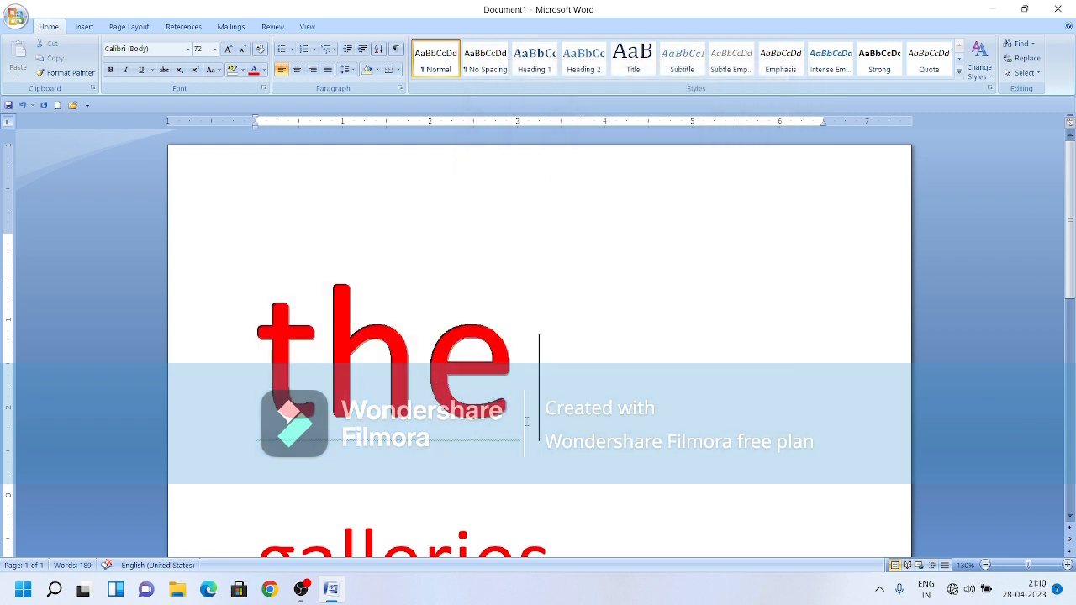
Replace the Emboss effect on the word "the" with the Engrave effect and deselect the text
left_click_drag(505, 399, 256, 371)
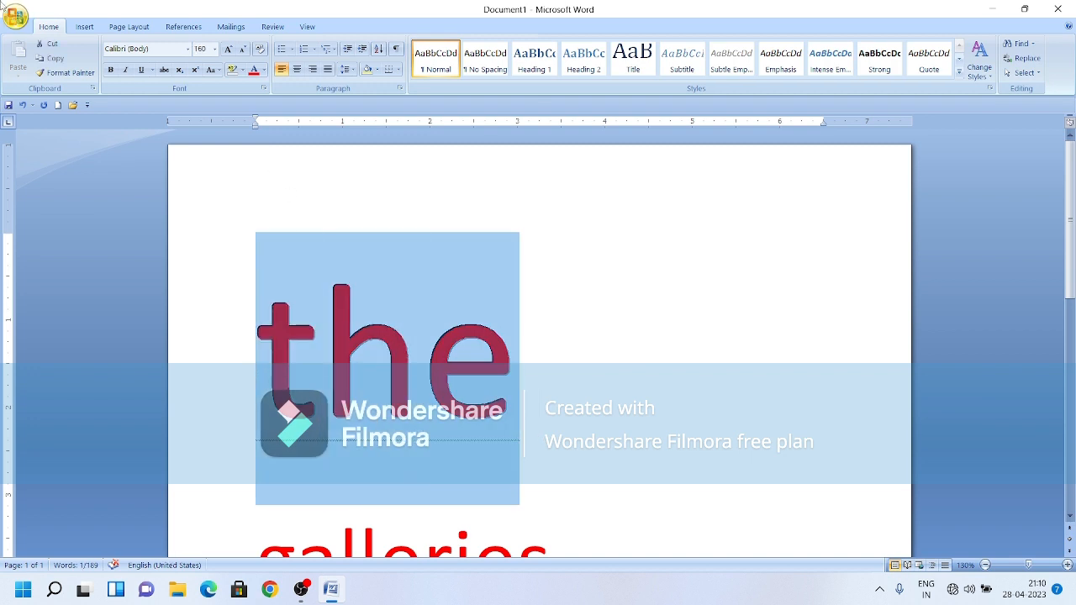
left_click(263, 88)
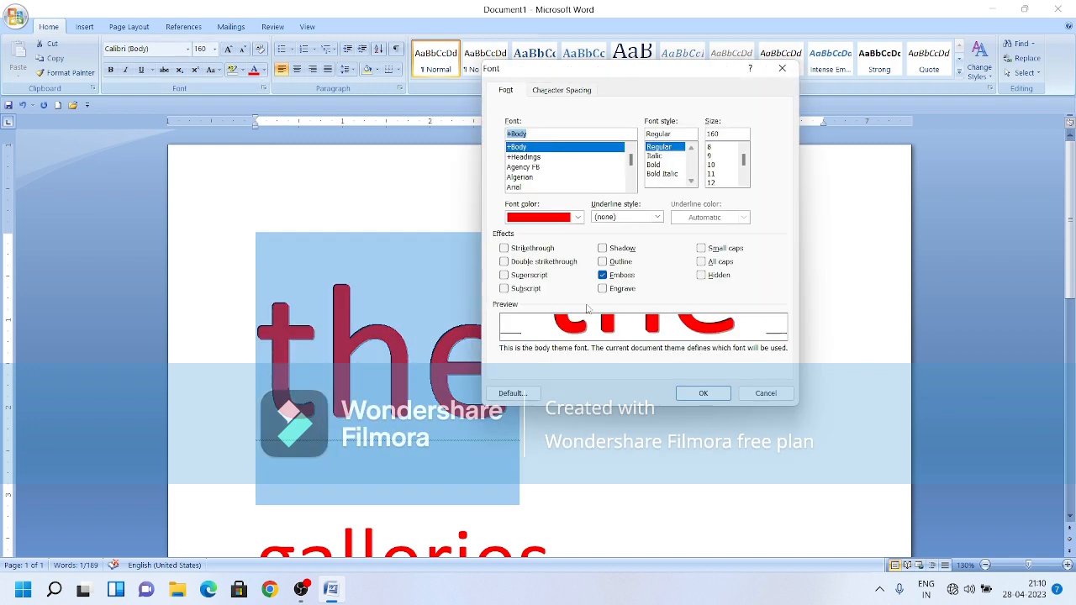
left_click(602, 288)
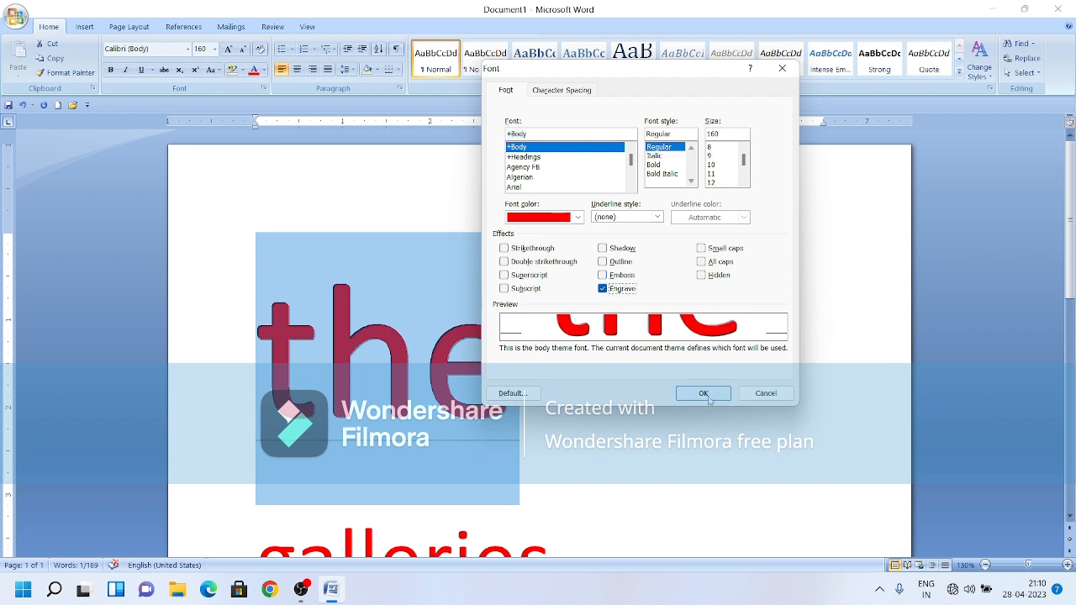
left_click(703, 394)
left_click(498, 423)
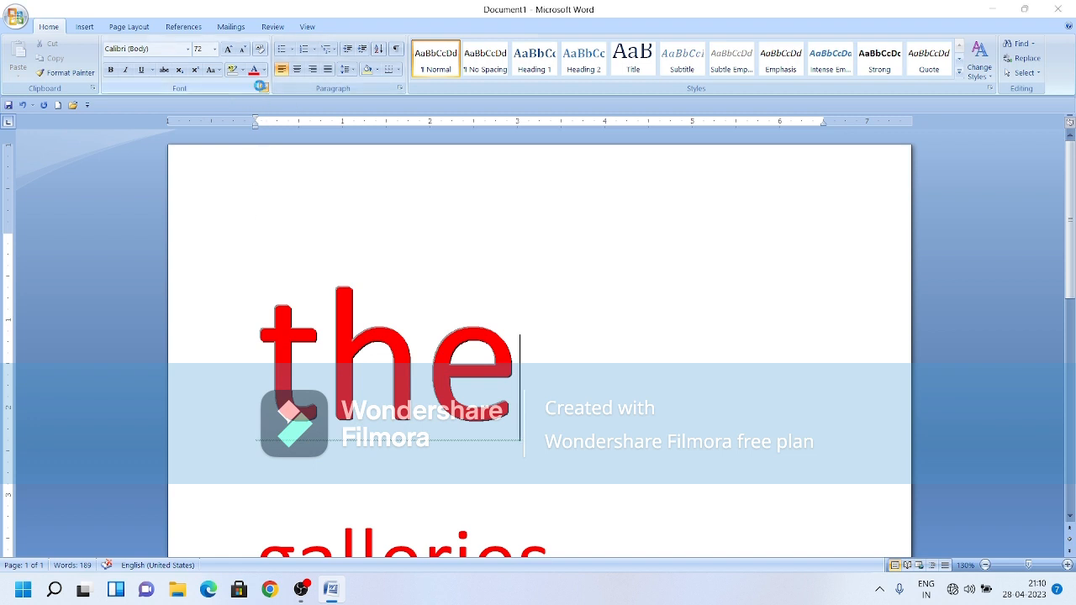
Apply the Small caps effect to the word "the" in the heading
left_click(263, 88)
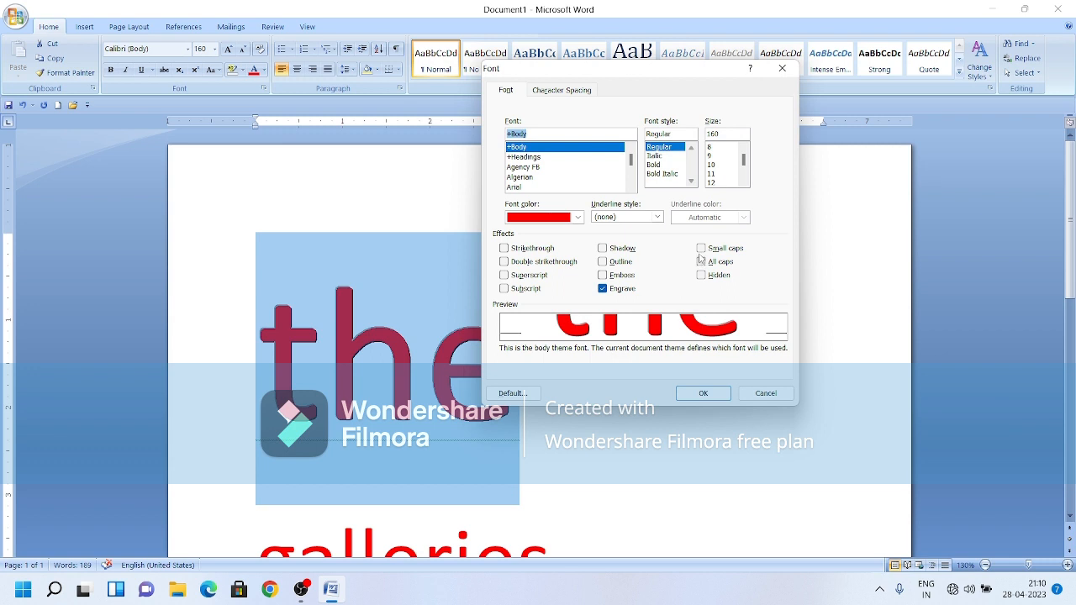
left_click(701, 261)
left_click(704, 393)
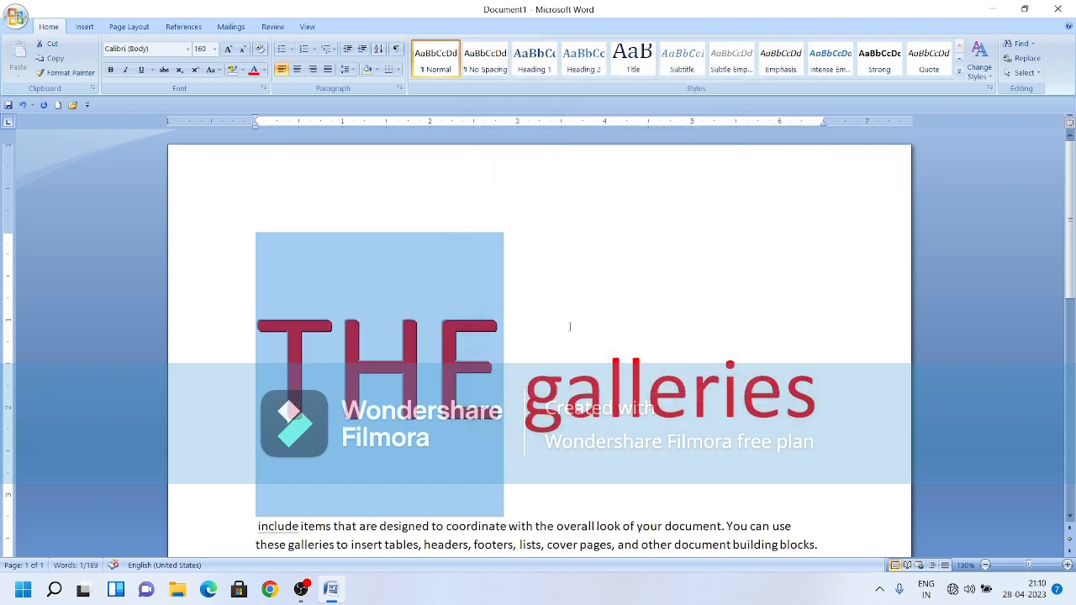
left_click(570, 327)
Remove the Small caps effect from the word "the" in the heading
left_click_drag(501, 360, 263, 349)
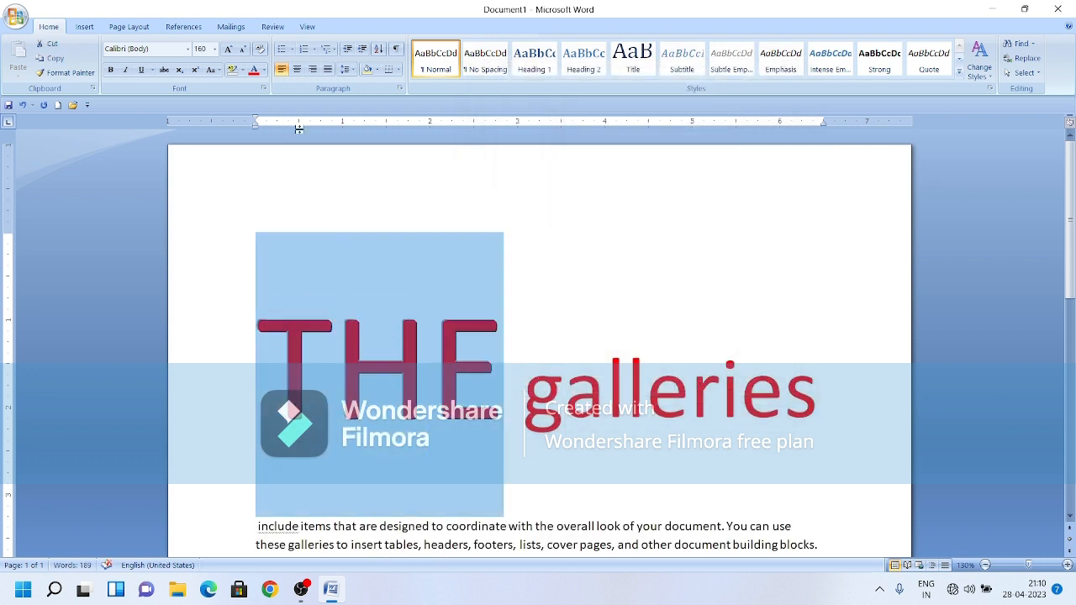
left_click(264, 88)
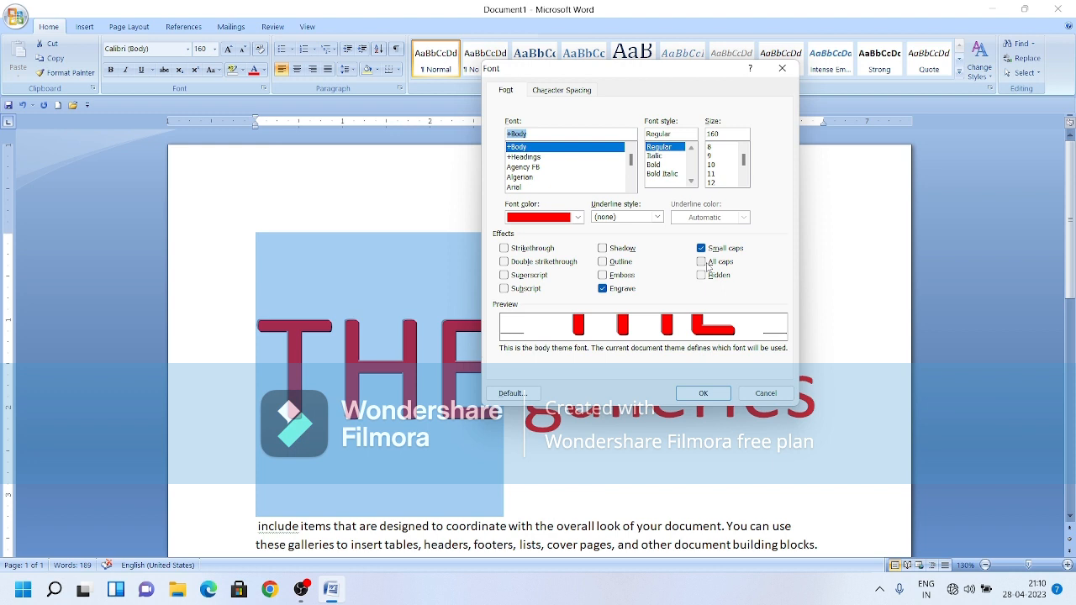
left_click(701, 248)
left_click(703, 393)
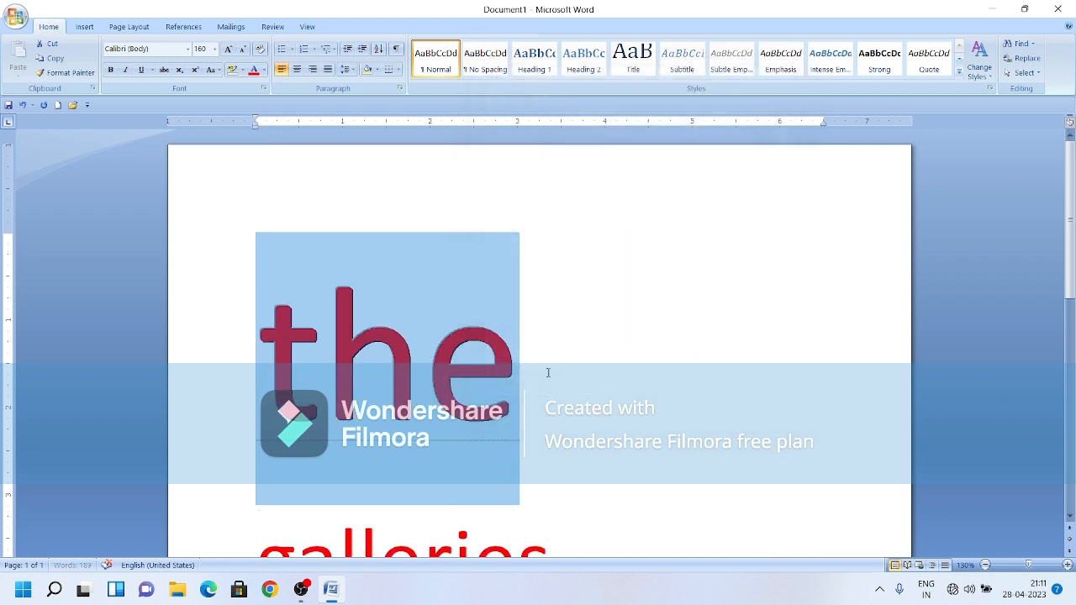
Apply the All caps effect to the word "the" in the heading
left_click_drag(508, 374, 276, 338)
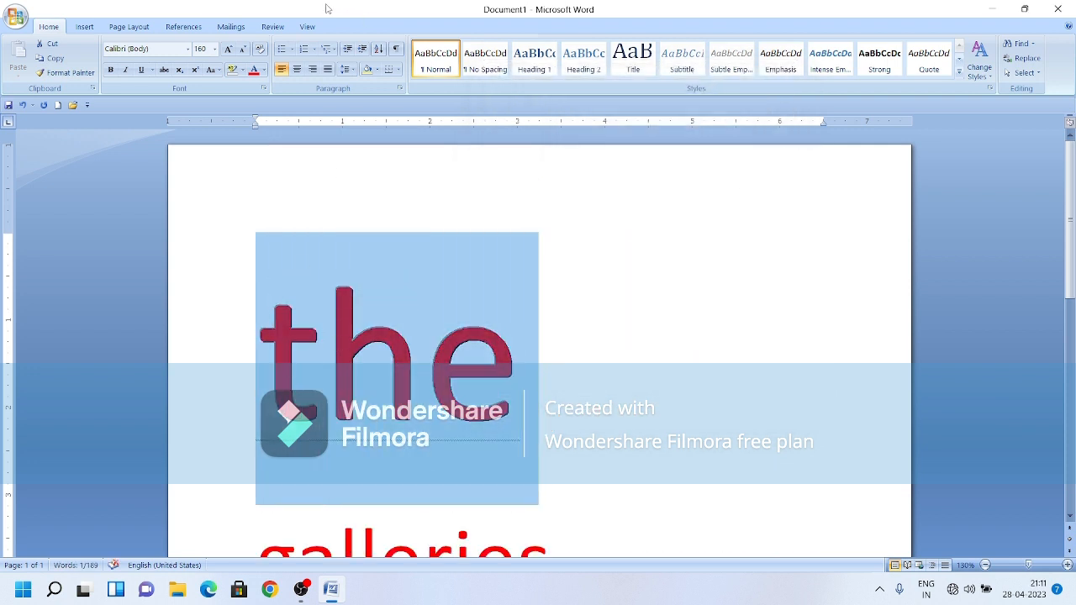
left_click(263, 88)
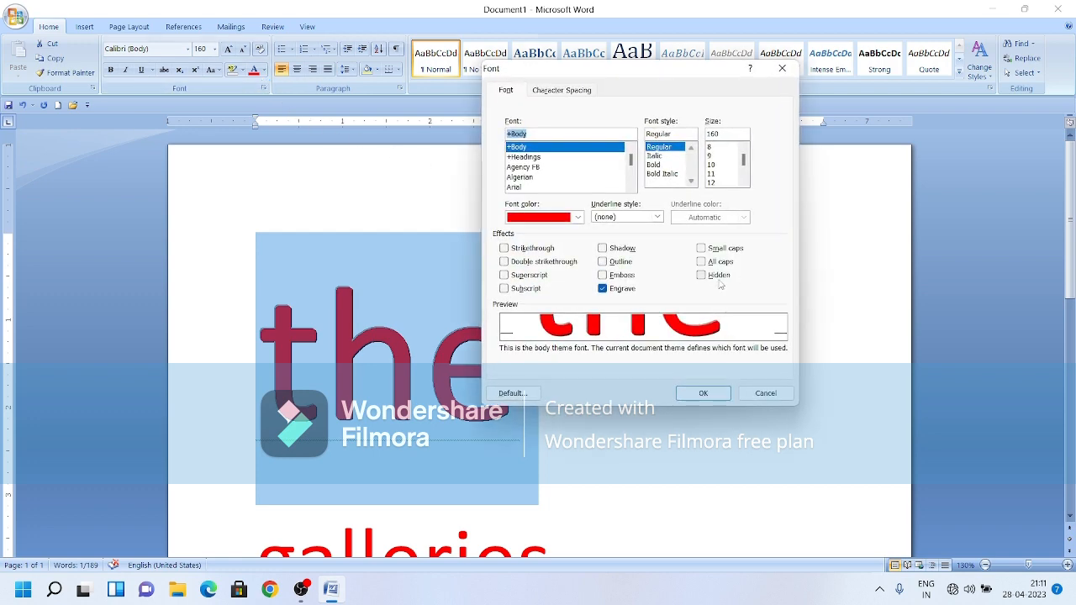
left_click(702, 262)
left_click(704, 395)
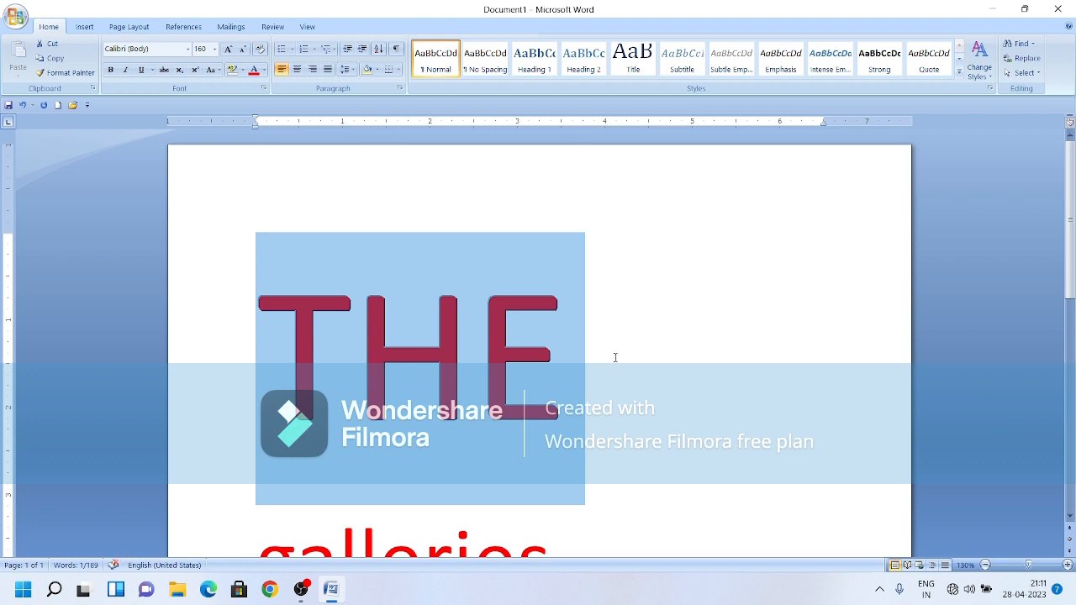
Replace the All caps and Engrave effects on the word "the" with the Hidden effect
left_click(264, 88)
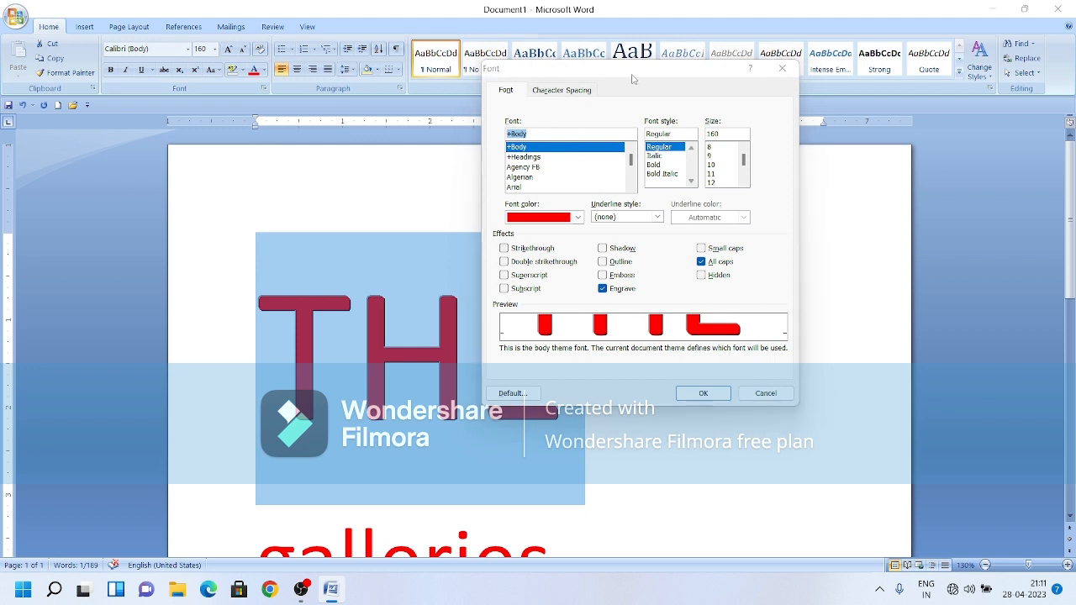
left_click_drag(649, 84, 850, 120)
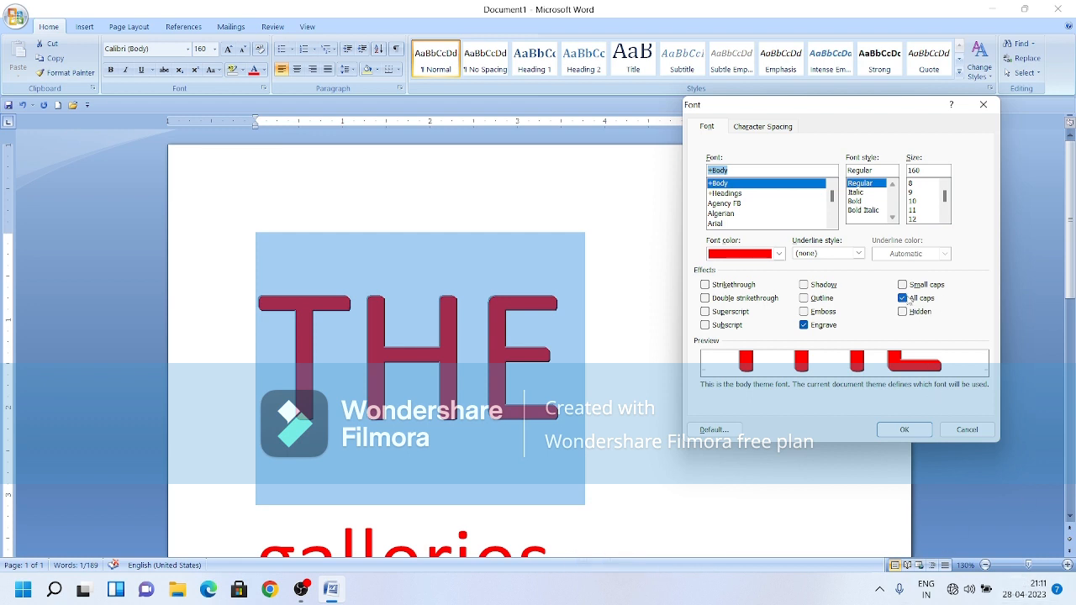
left_click(903, 298)
key("alt+g")
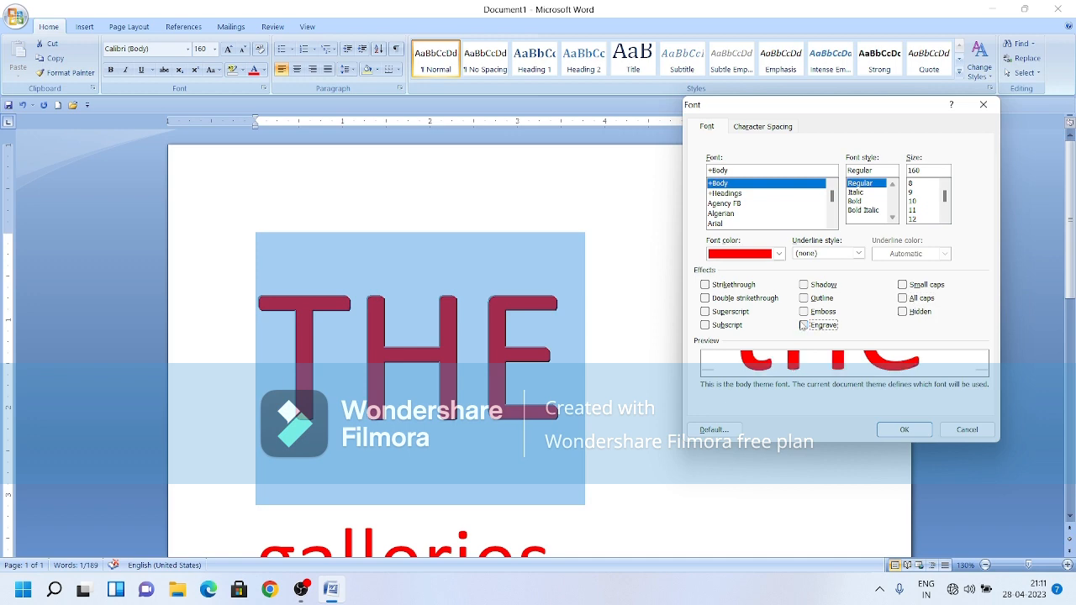
left_click(905, 429)
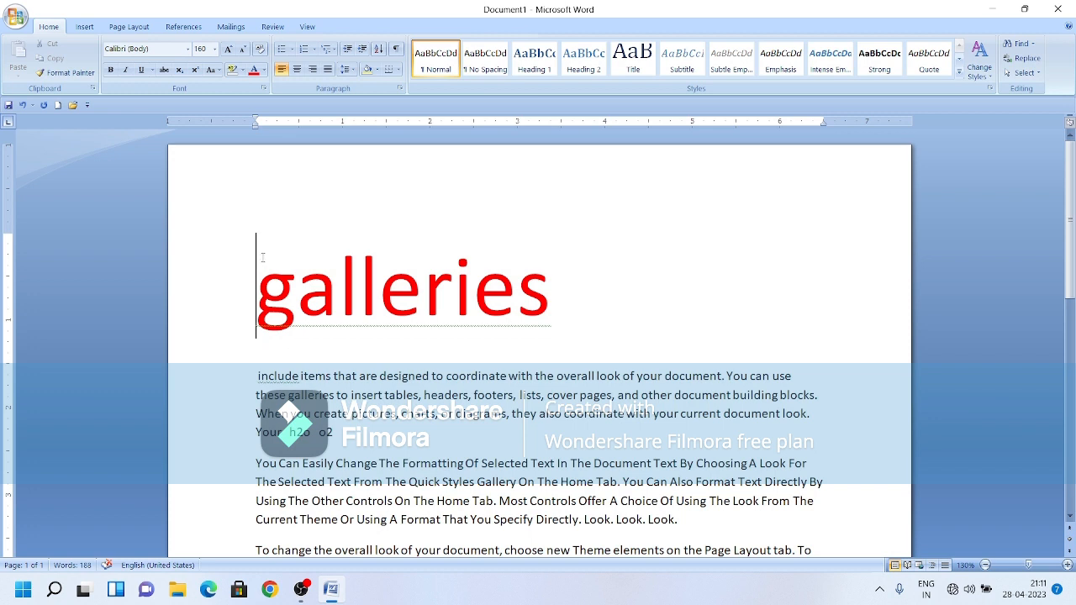
Try to select the hidden word in front of "galleries" and reach its font effects, then cancel without changes
key("ctrl+a")
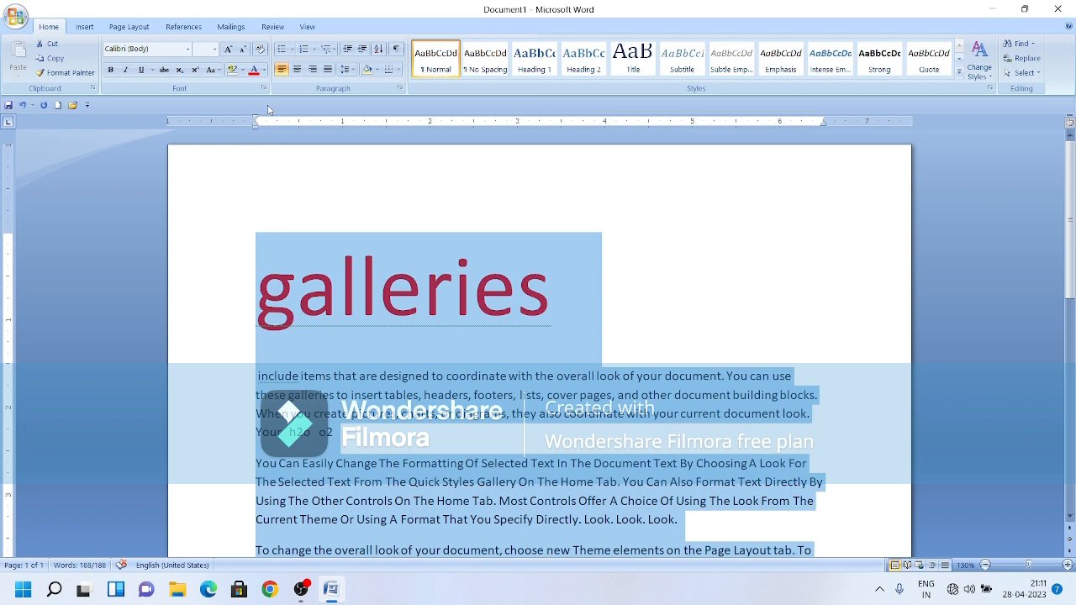
left_click(690, 291)
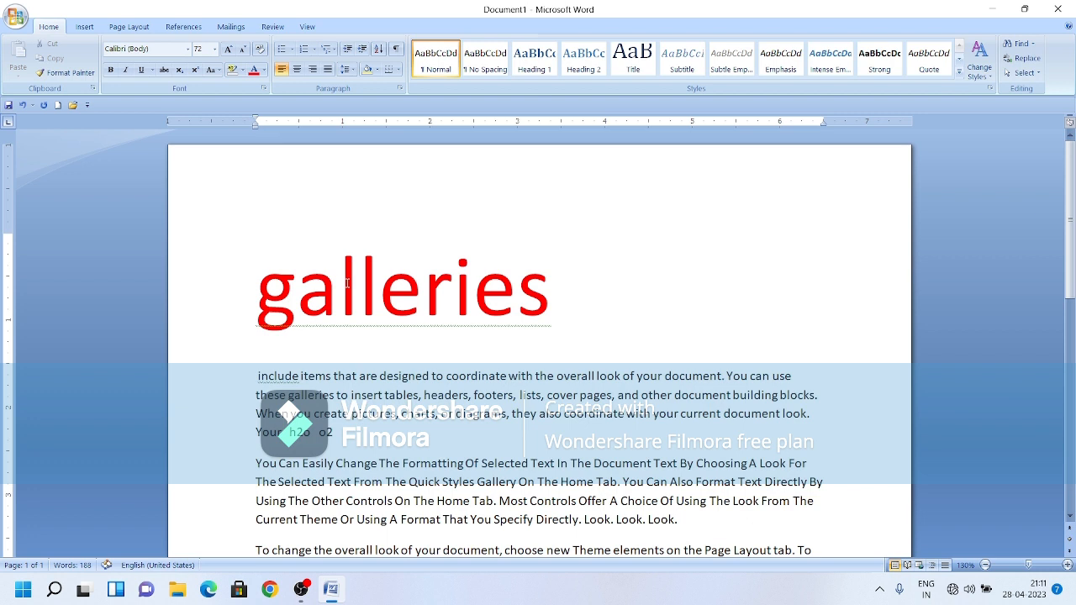
left_click(238, 283)
left_click(637, 297)
left_click(253, 271)
left_click_drag(253, 270, 722, 376)
left_click(691, 300)
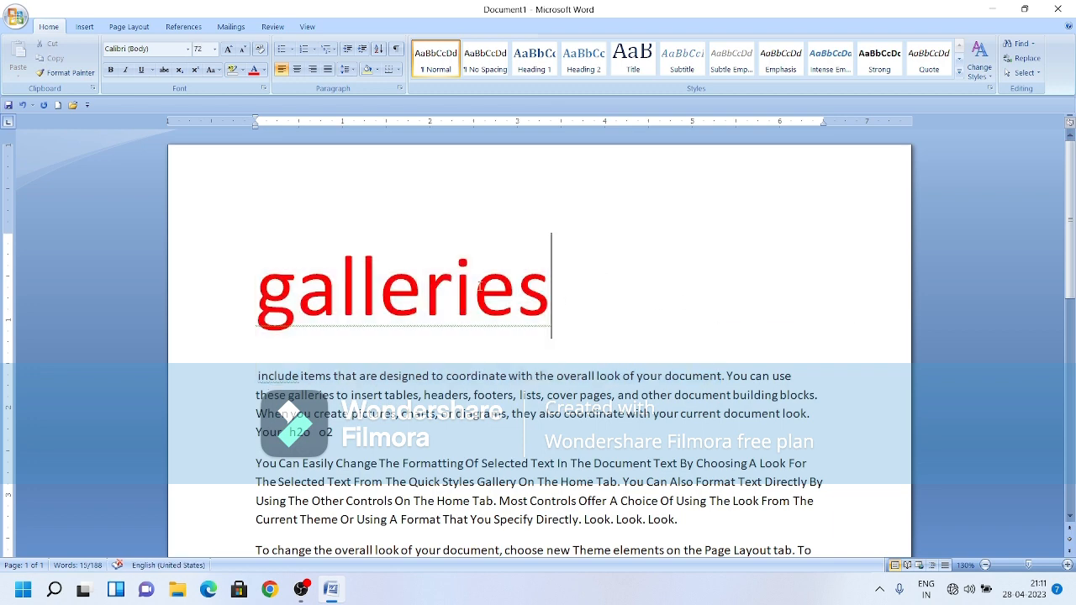
left_click(254, 262)
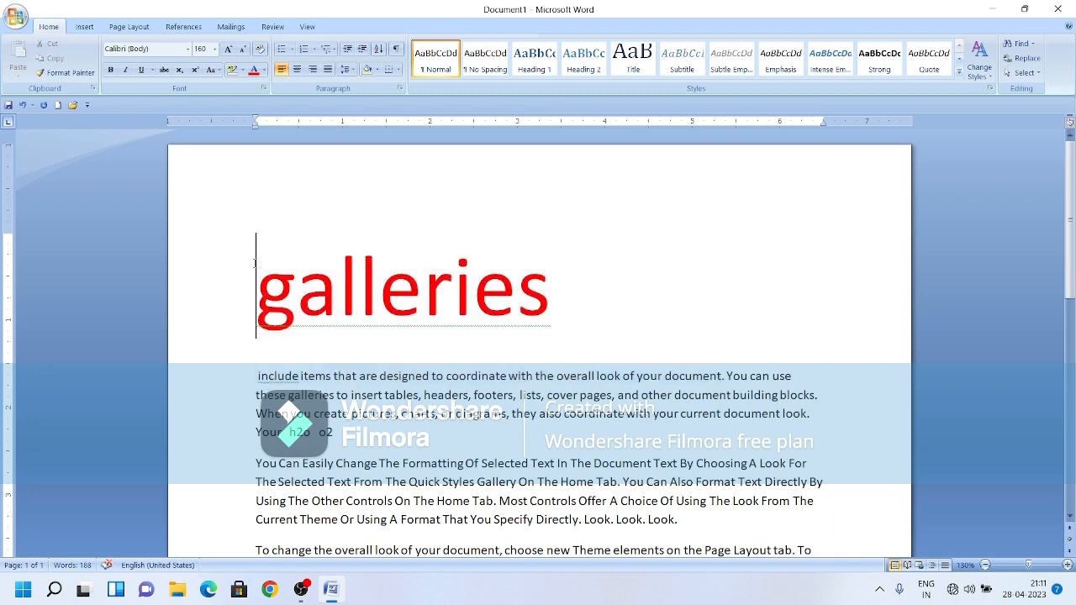
left_click(264, 88)
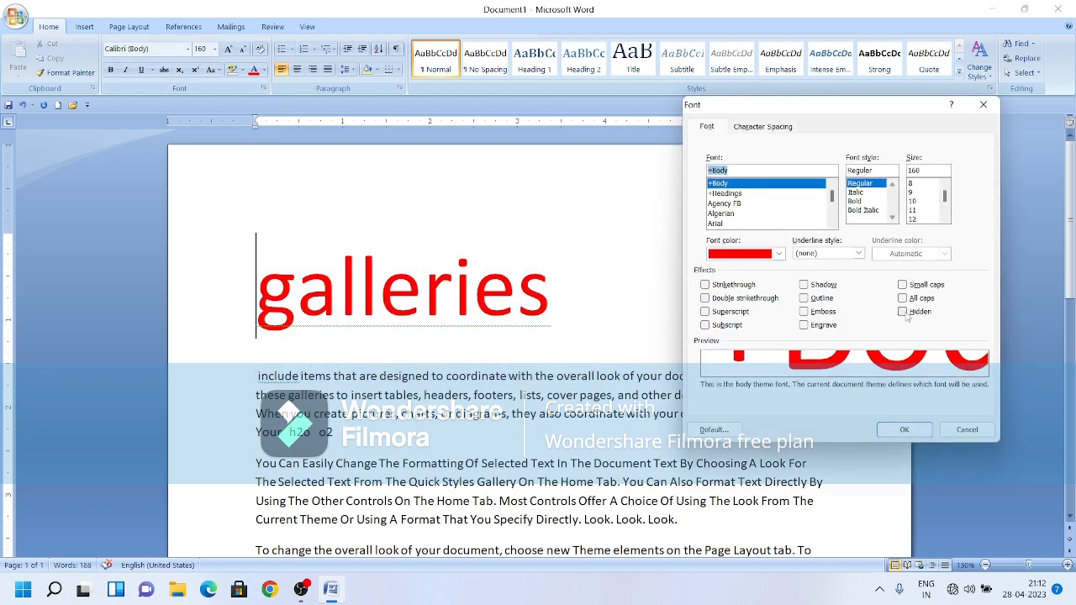
left_click(962, 434)
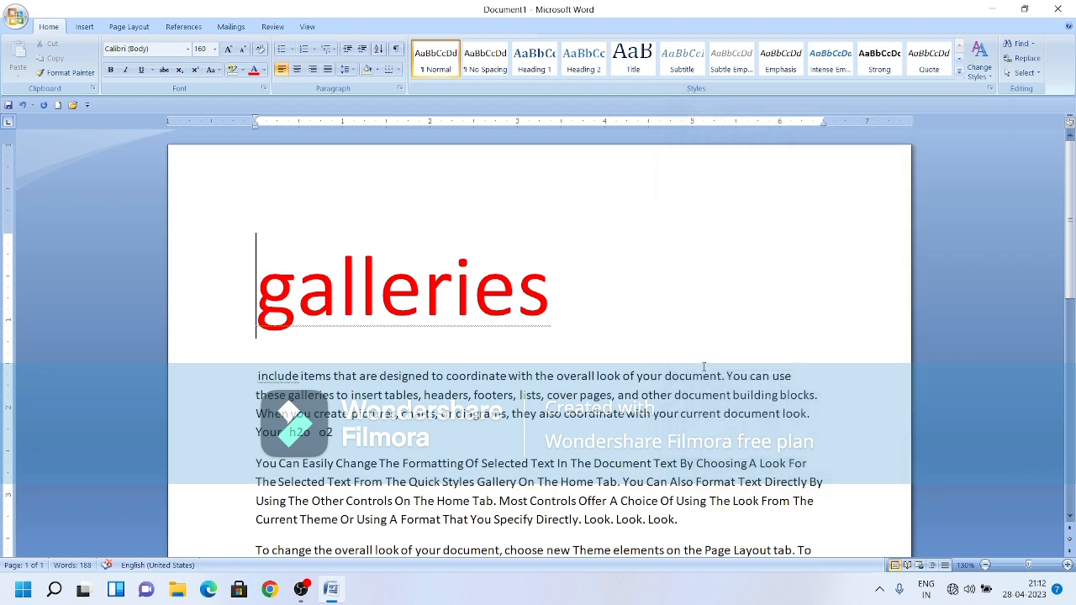
Clear the Hidden effect for the whole document's text and deselect it
key("ctrl+a")
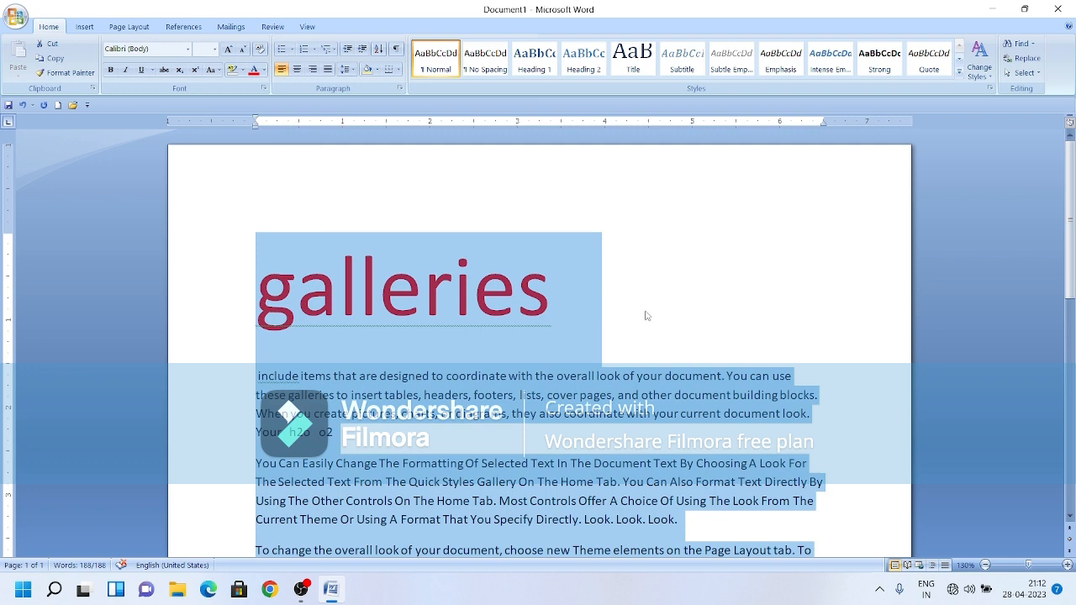
key("ctrl+d")
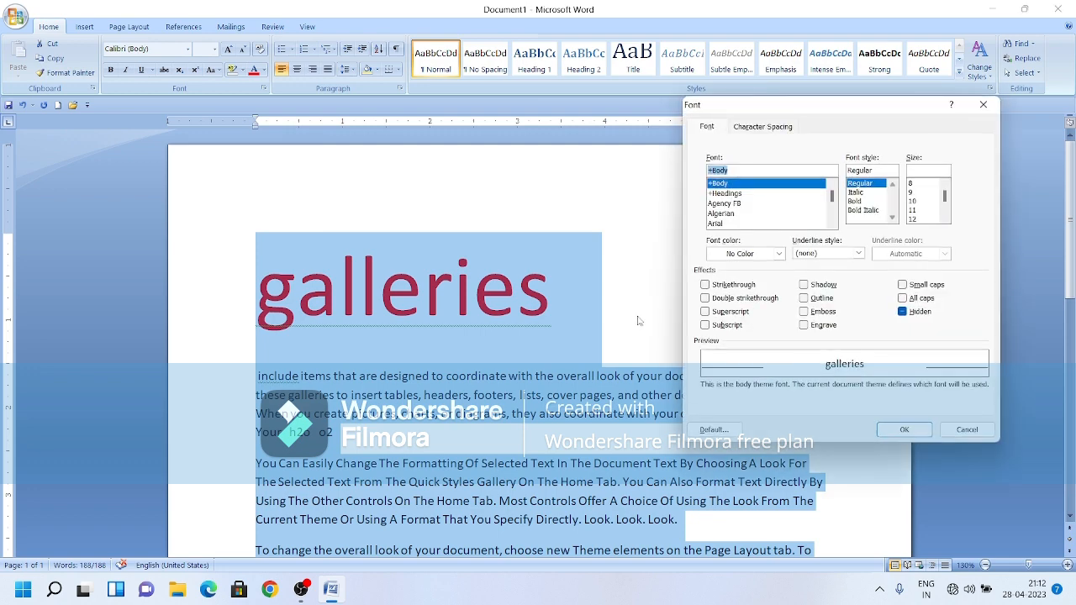
left_click(906, 313)
left_click(904, 430)
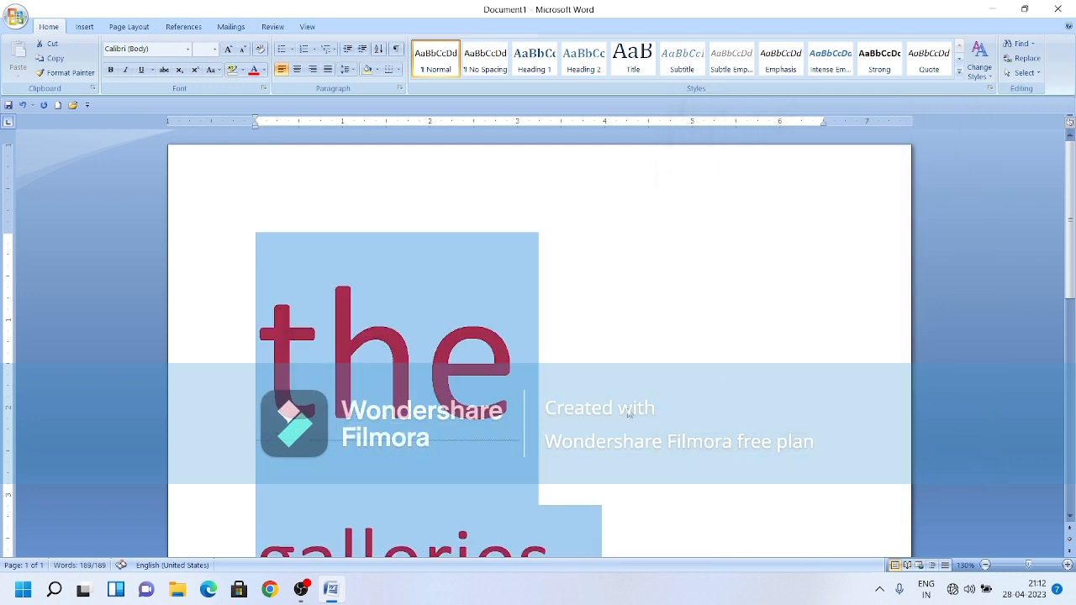
left_click(362, 270)
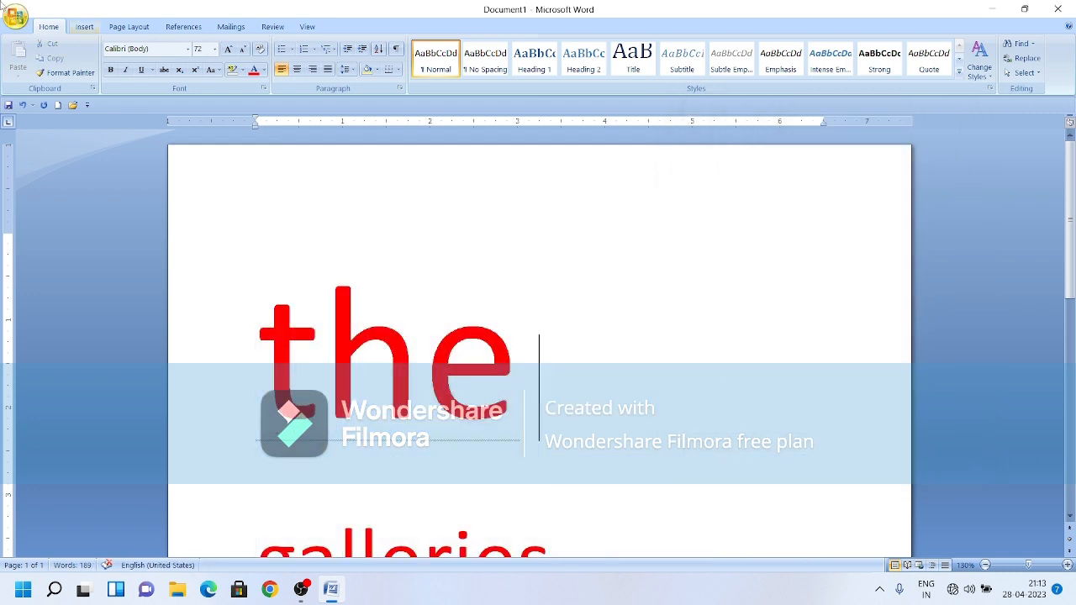